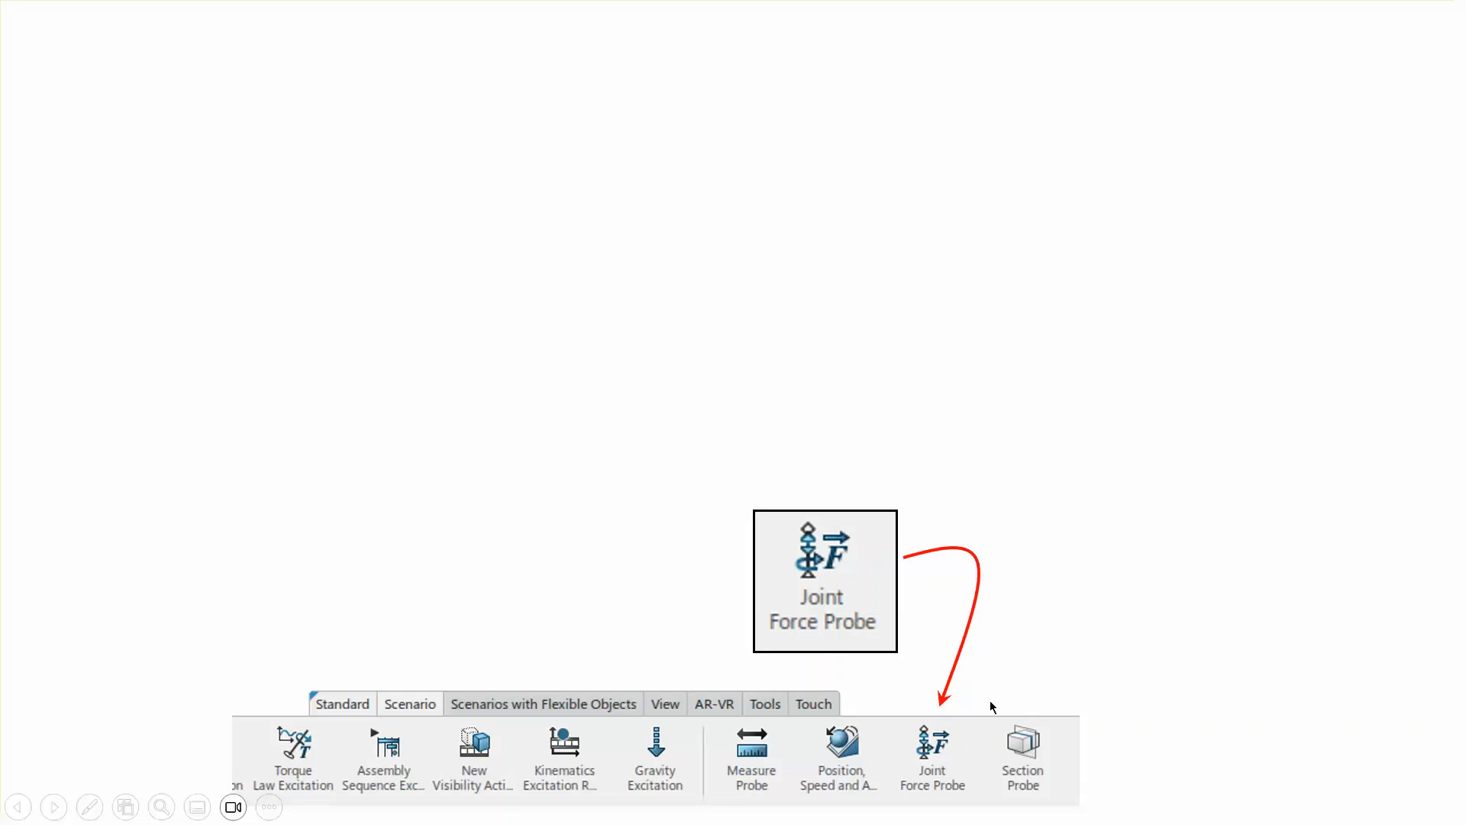
pyautogui.click(1234, 550)
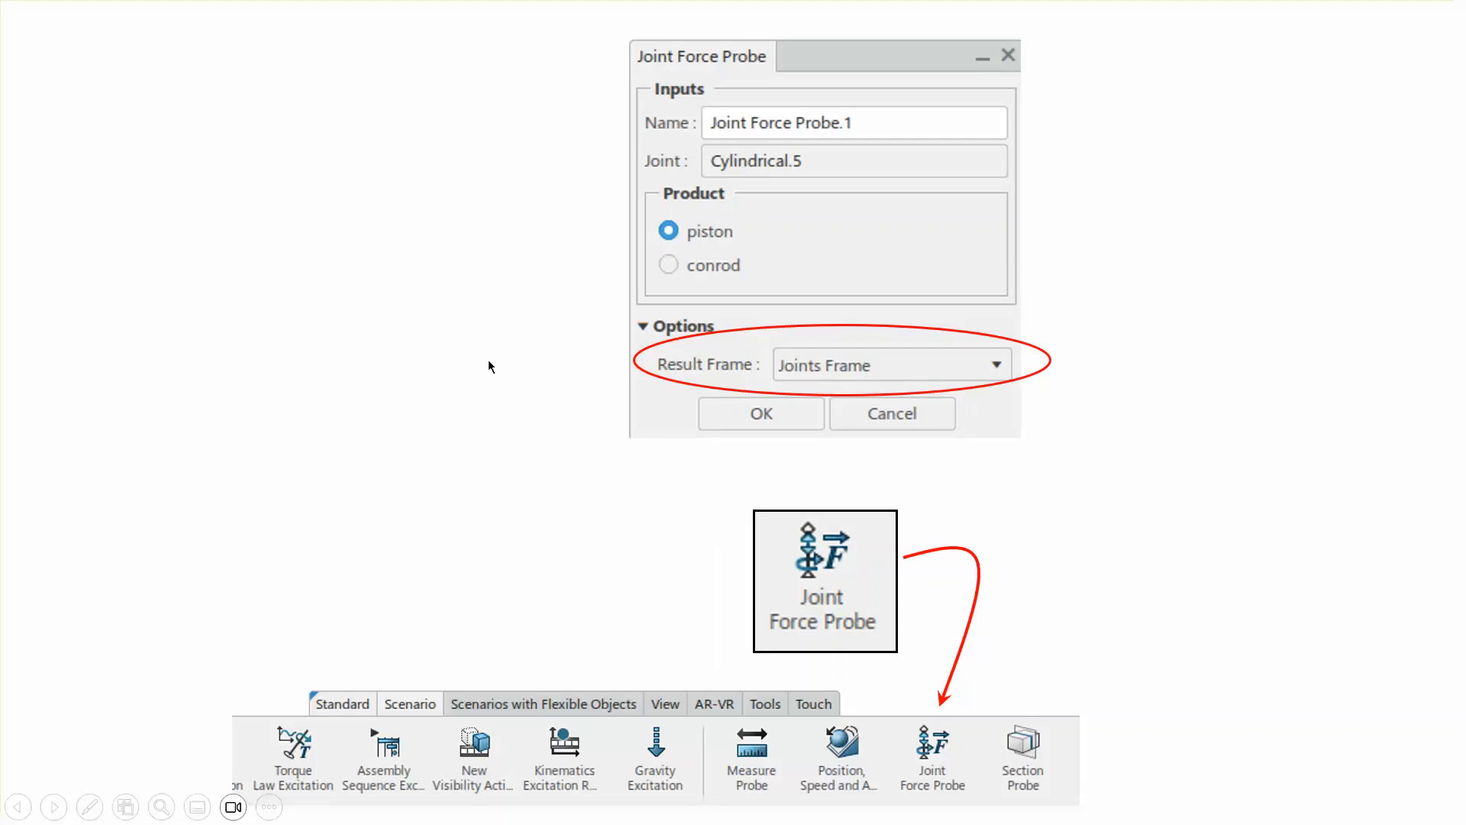
pyautogui.click(402, 323)
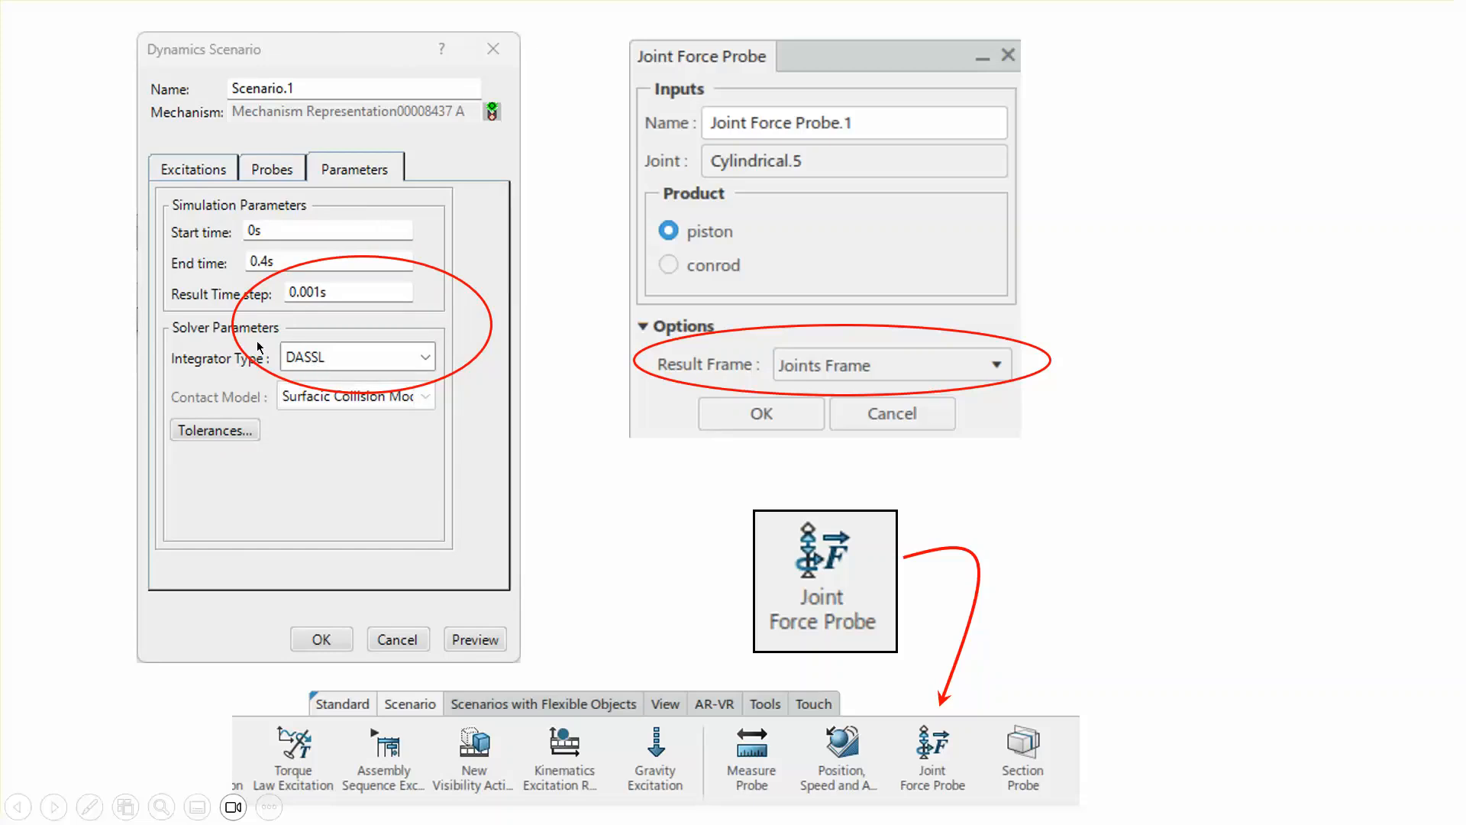
pyautogui.click(404, 329)
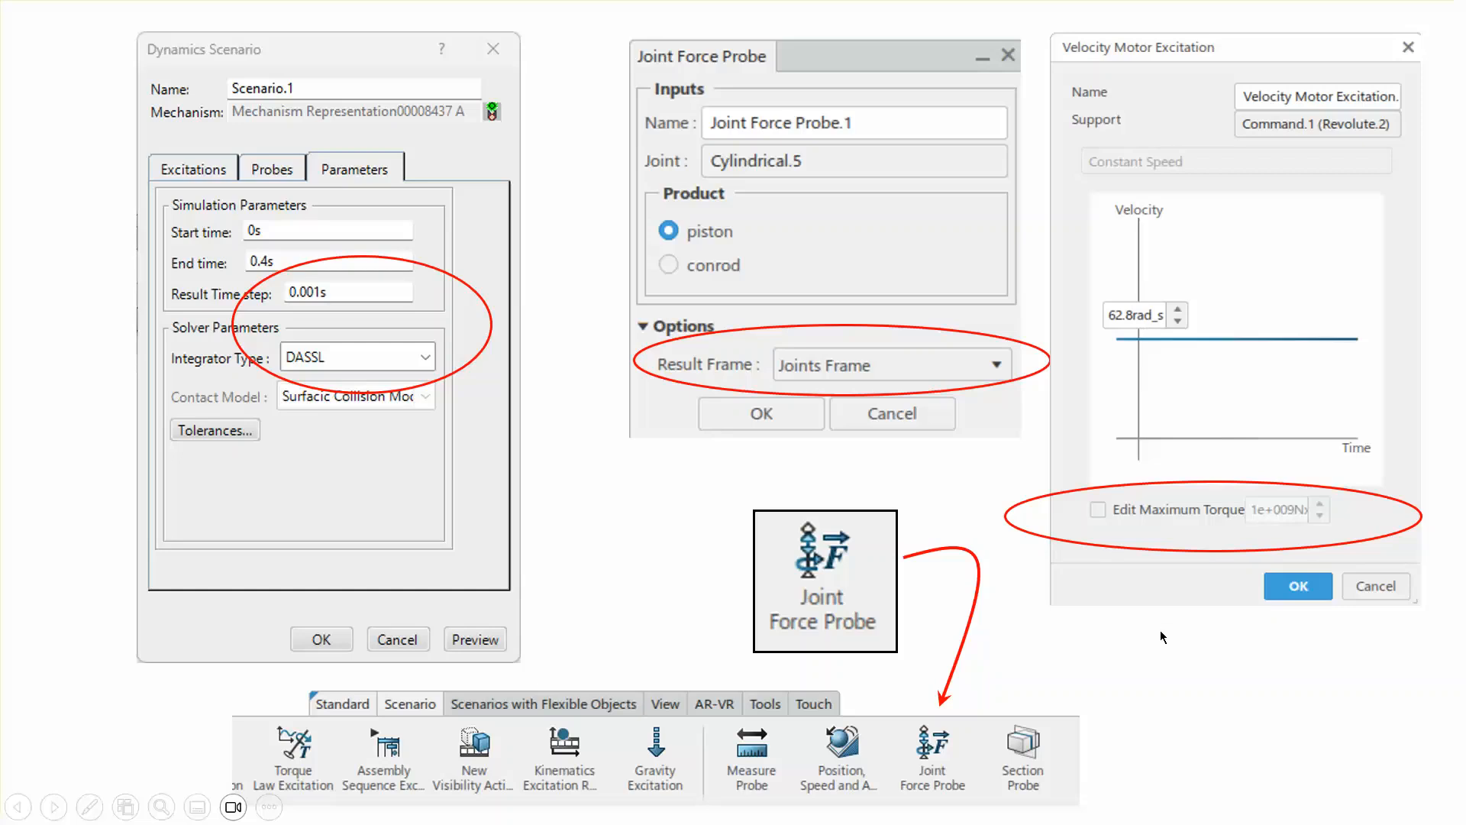
pyautogui.click(1192, 680)
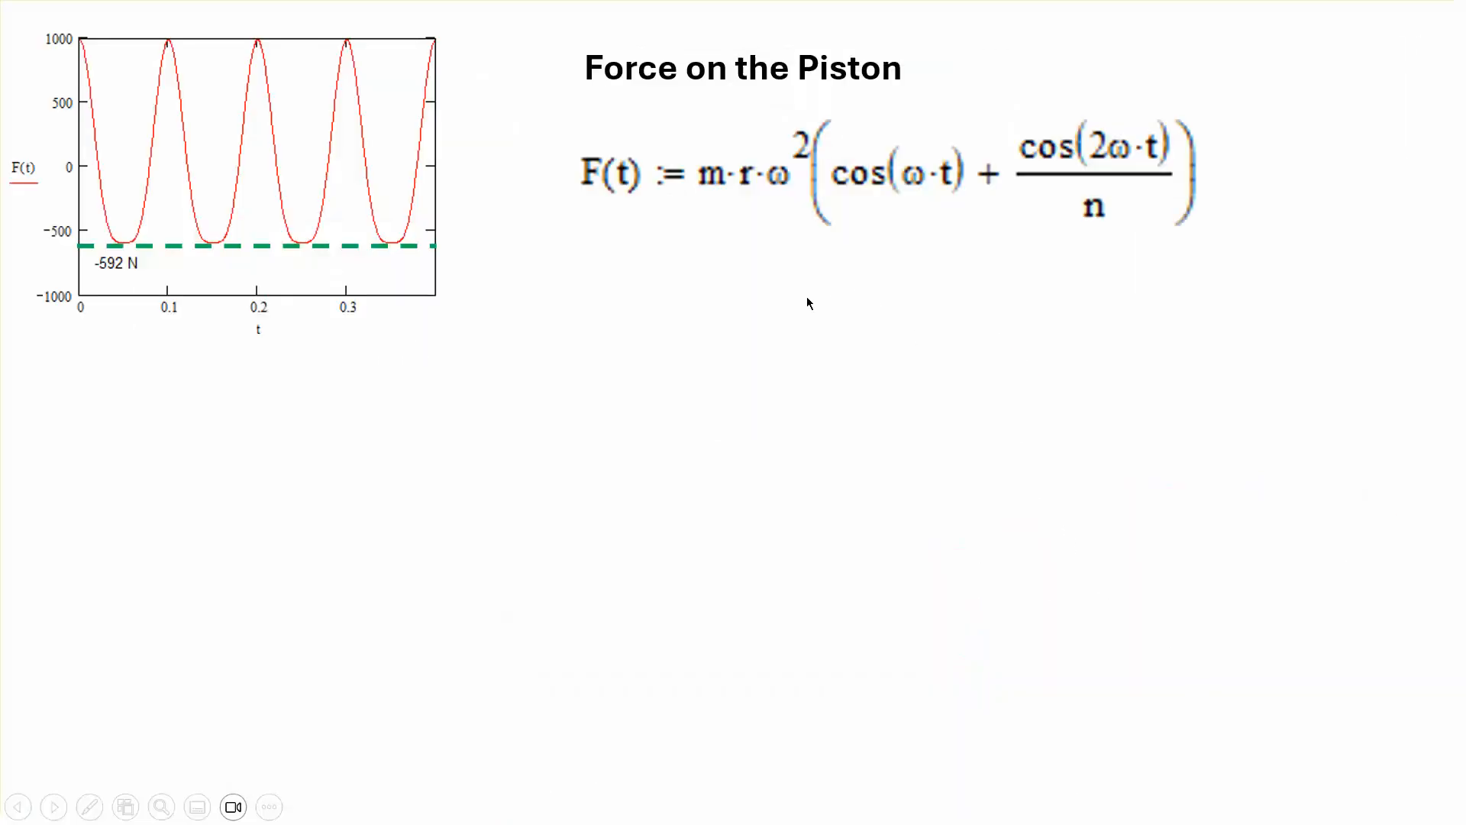
pyautogui.click(1008, 257)
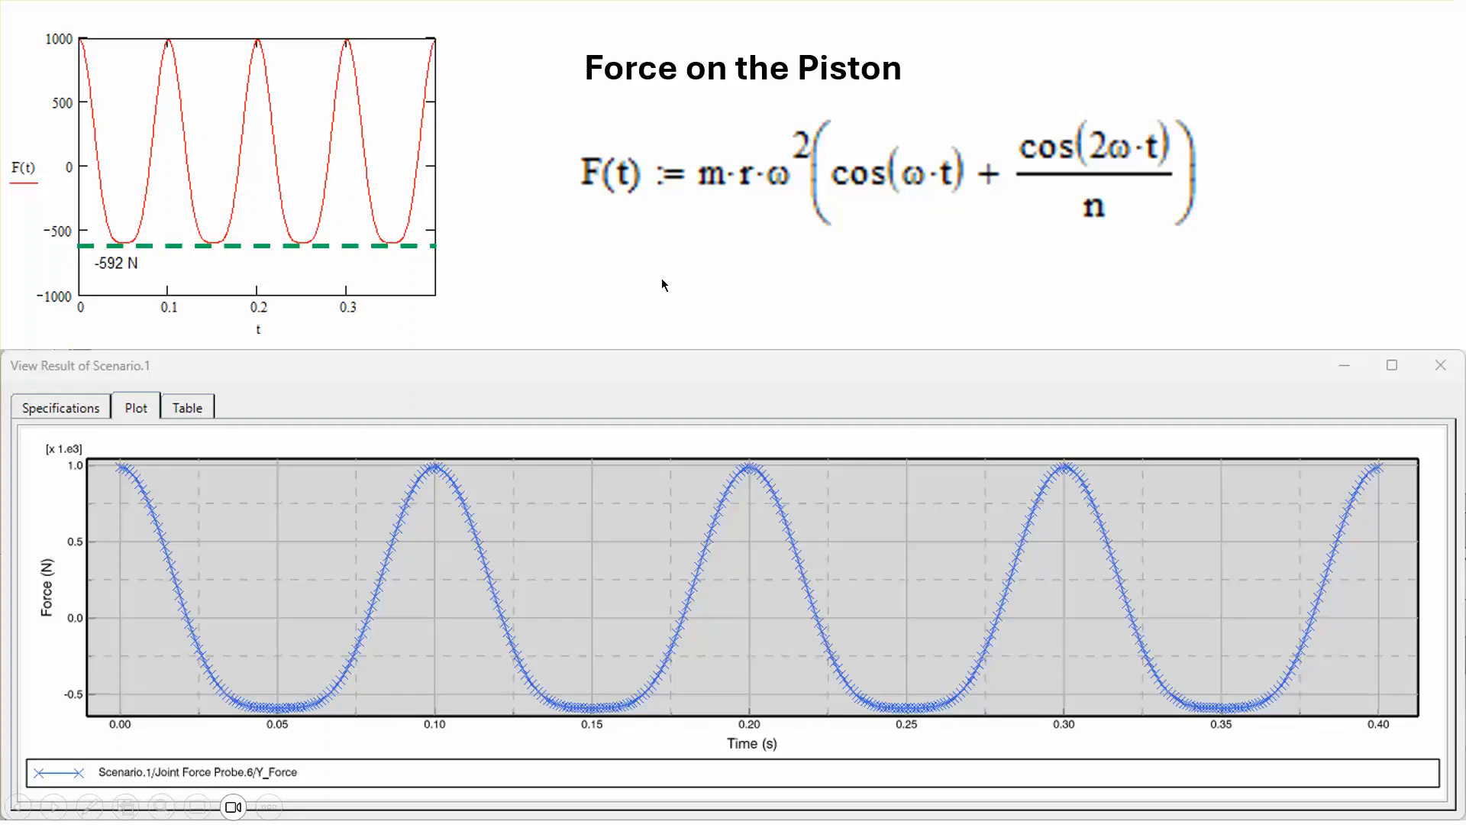
pyautogui.click(785, 281)
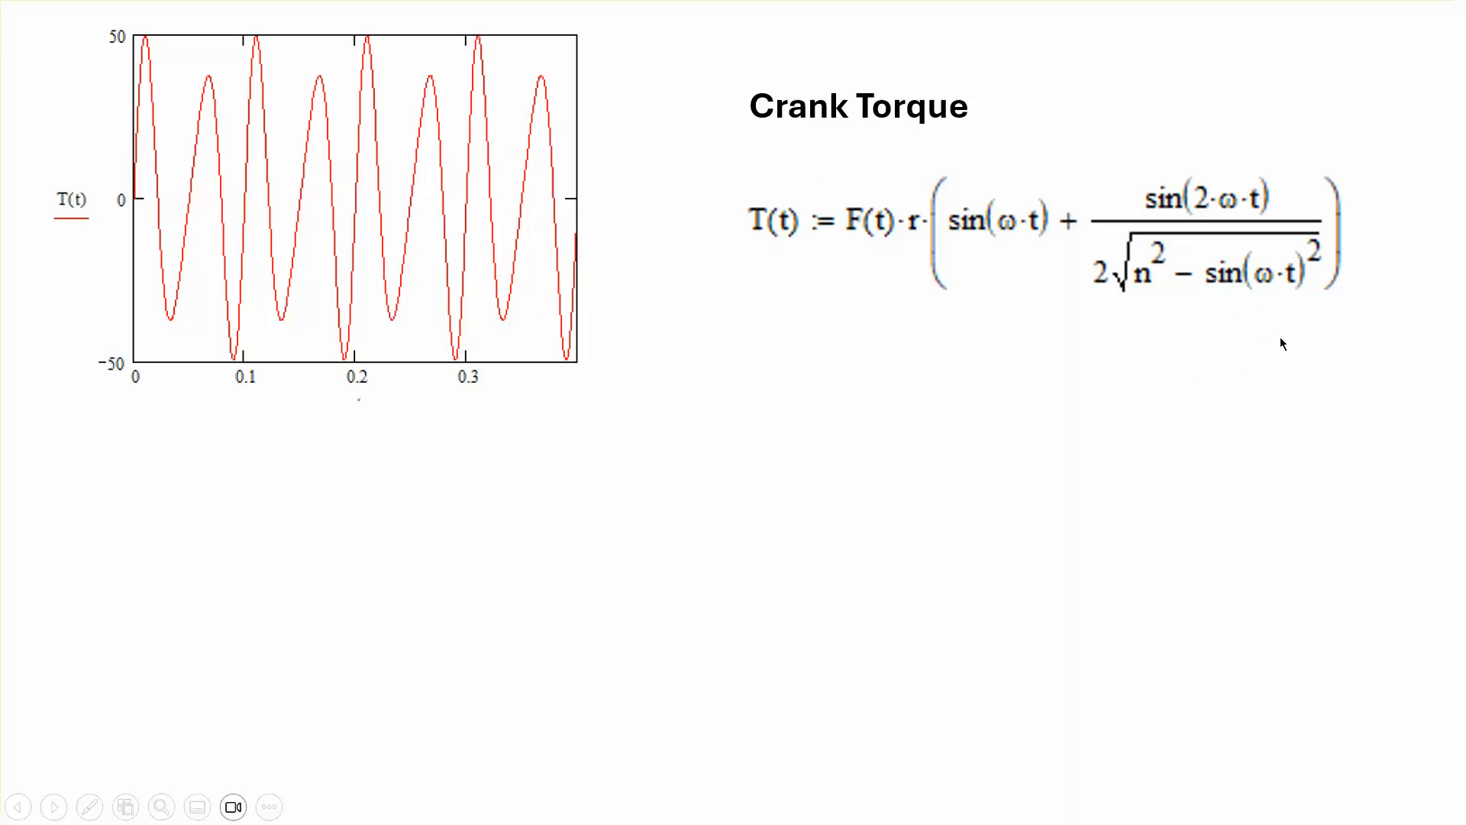
pyautogui.click(1264, 351)
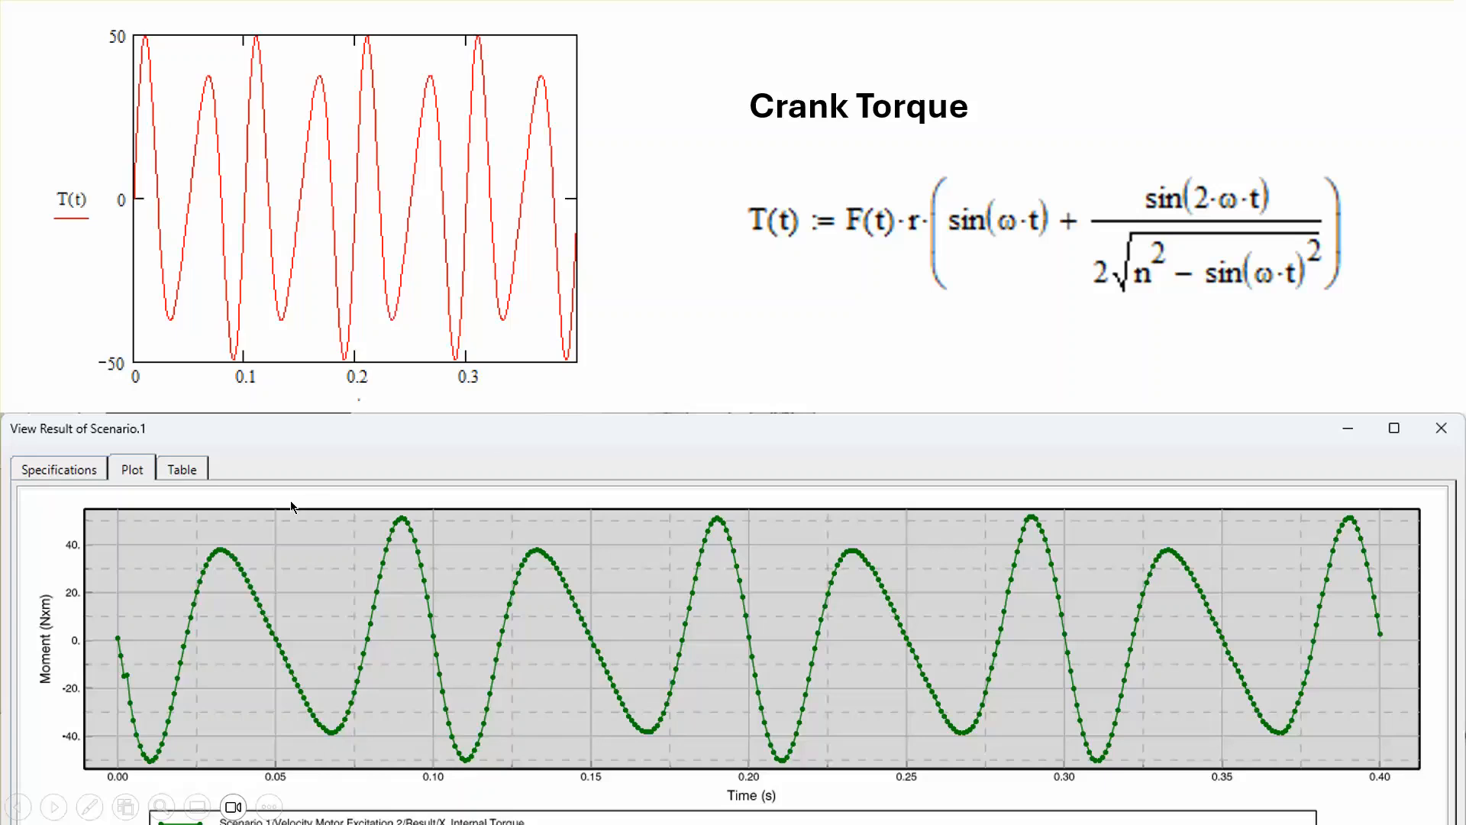
pyautogui.click(685, 275)
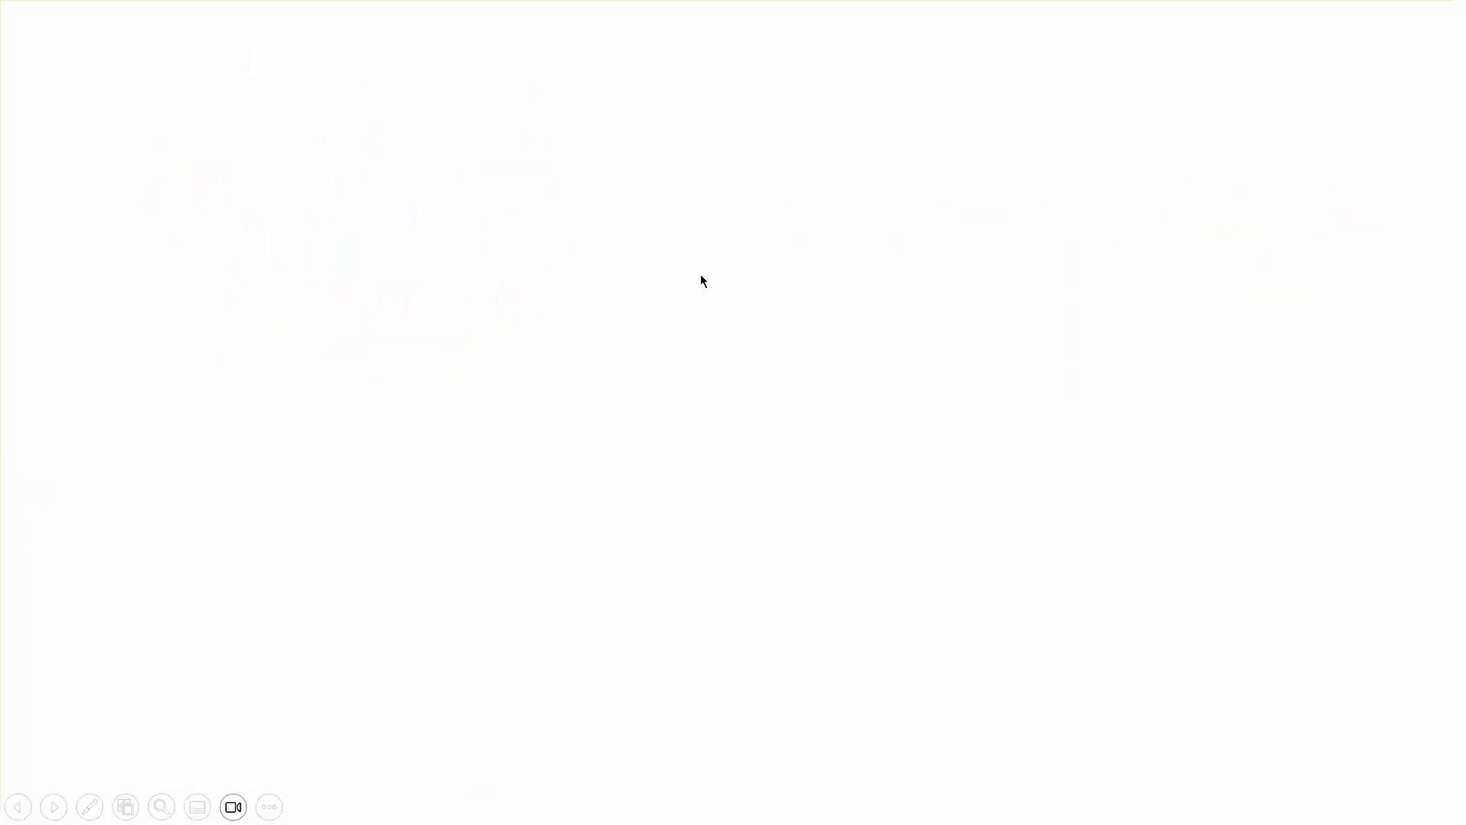
pyautogui.click(771, 280)
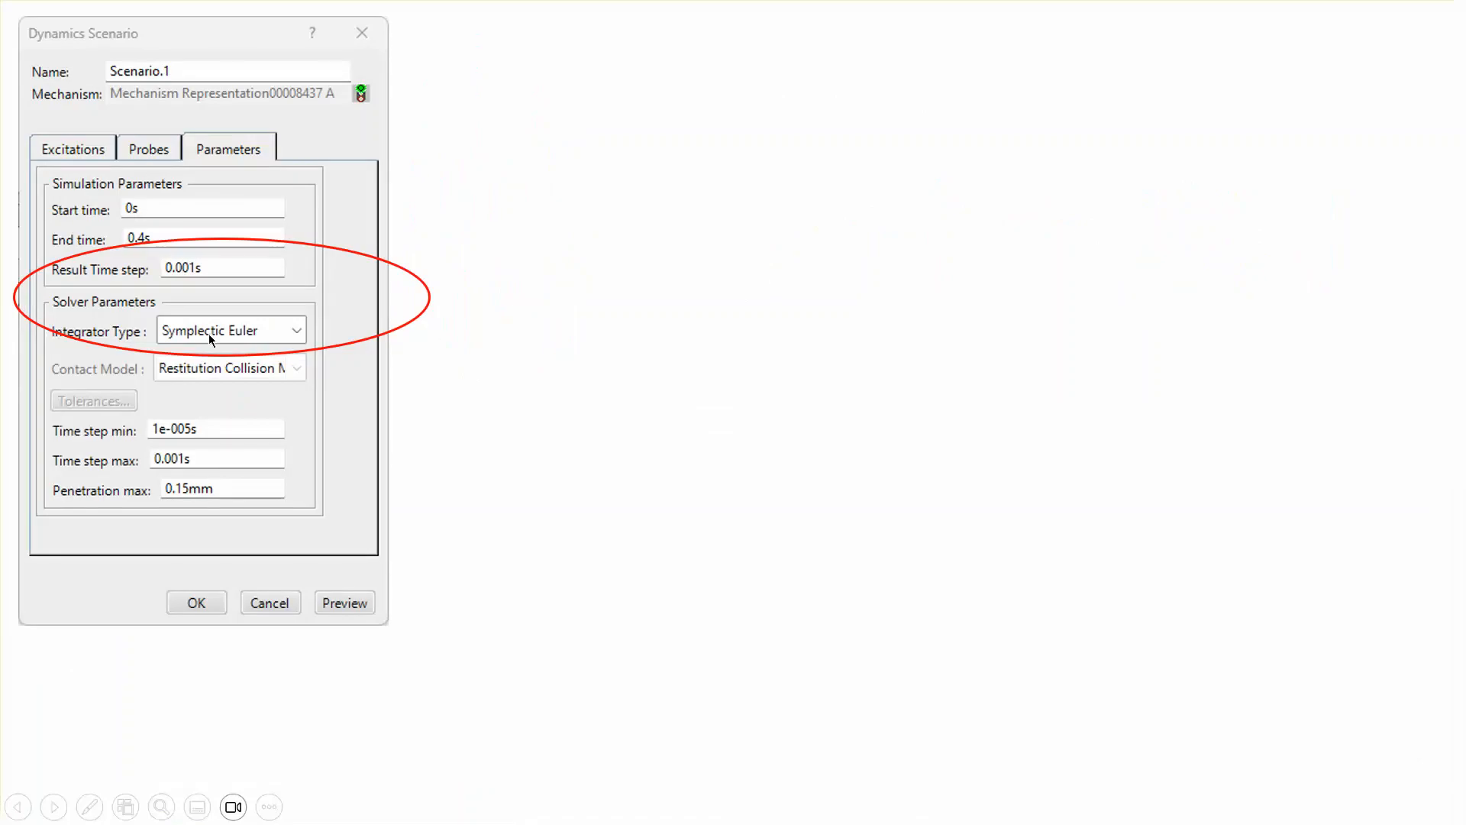
pyautogui.click(205, 333)
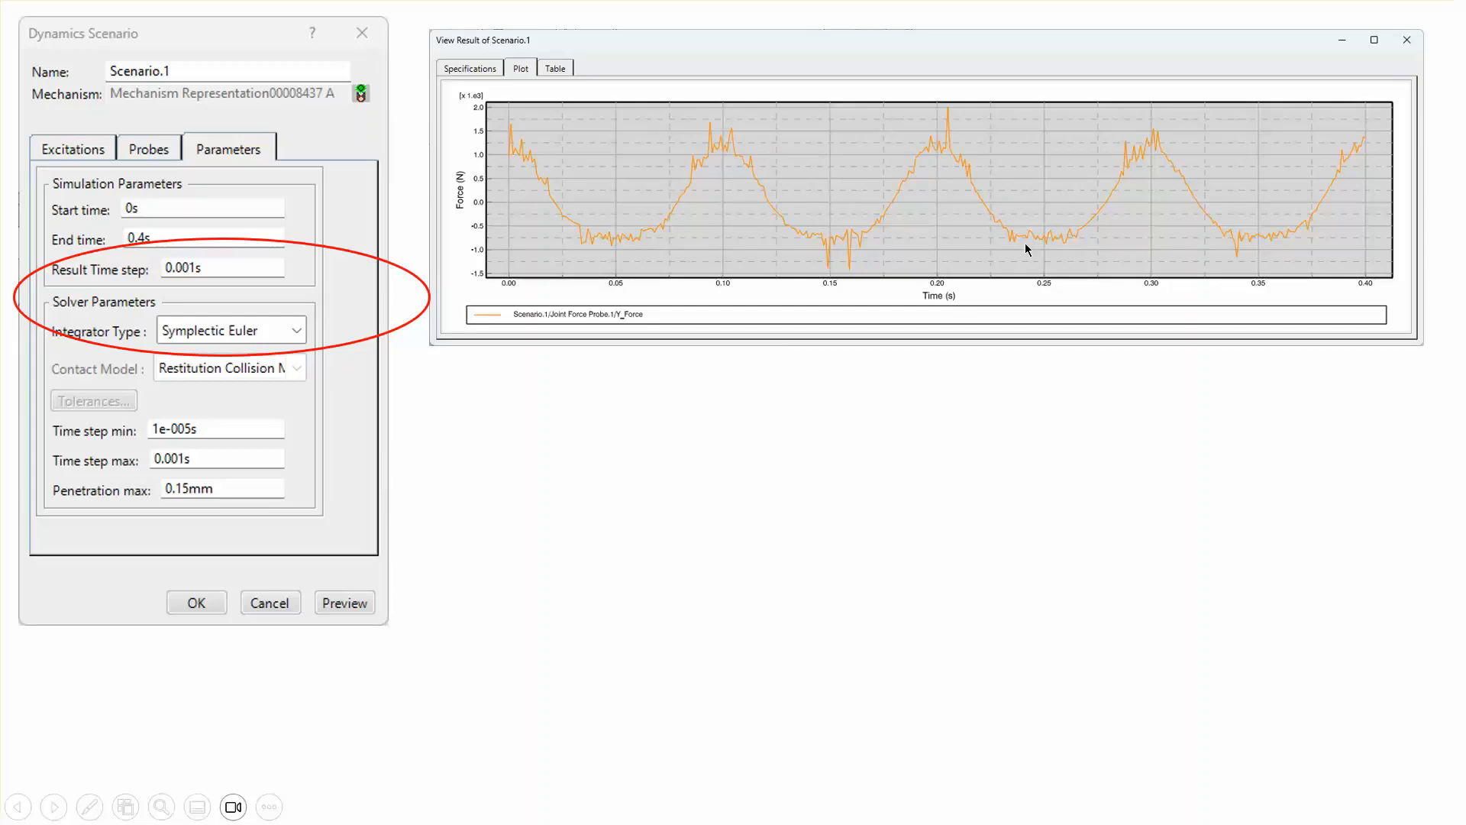
pyautogui.click(1004, 420)
pyautogui.click(1002, 422)
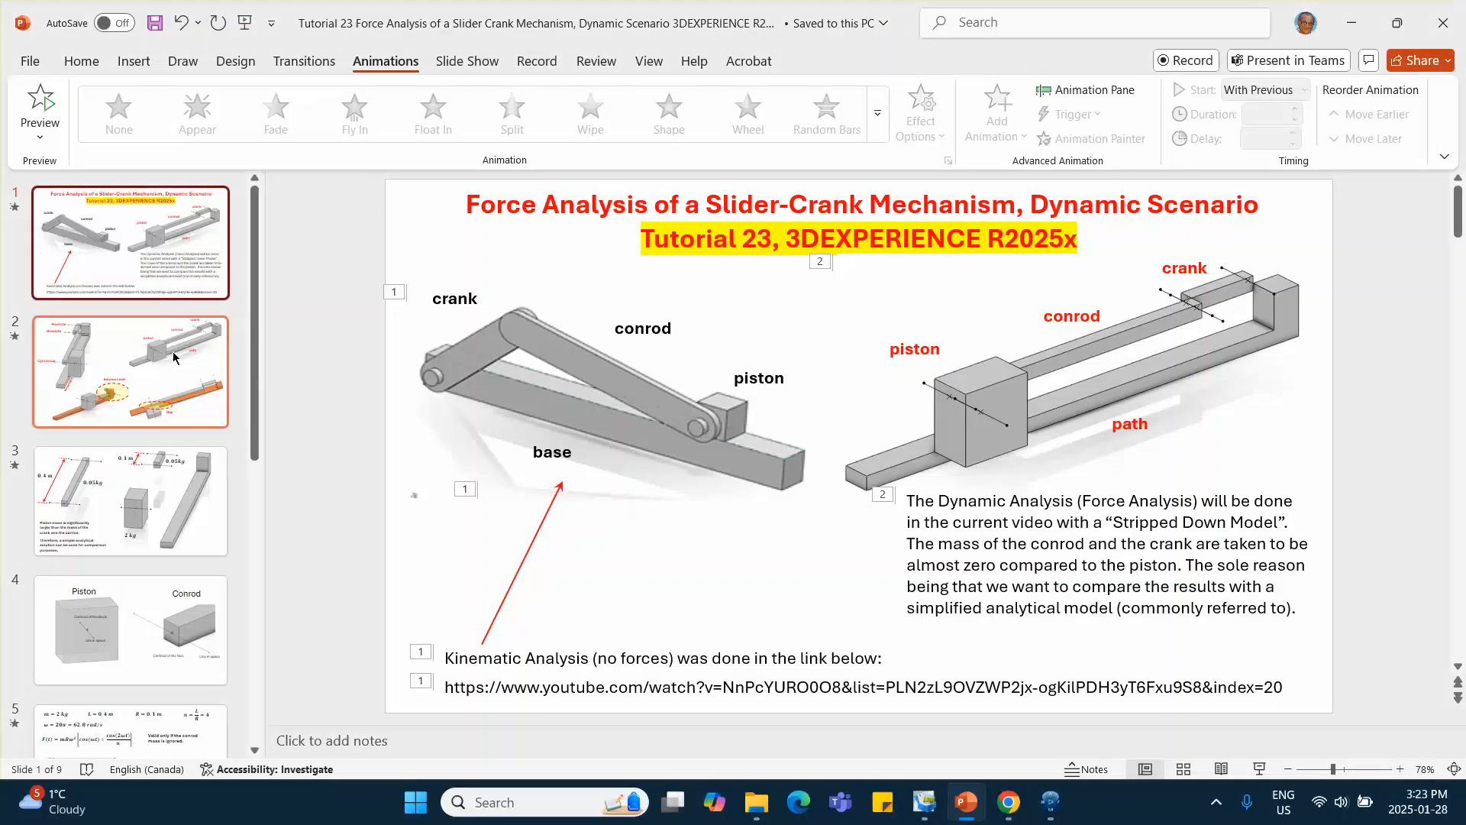
pyautogui.scroll(-5, 135, 568)
pyautogui.click(142, 556)
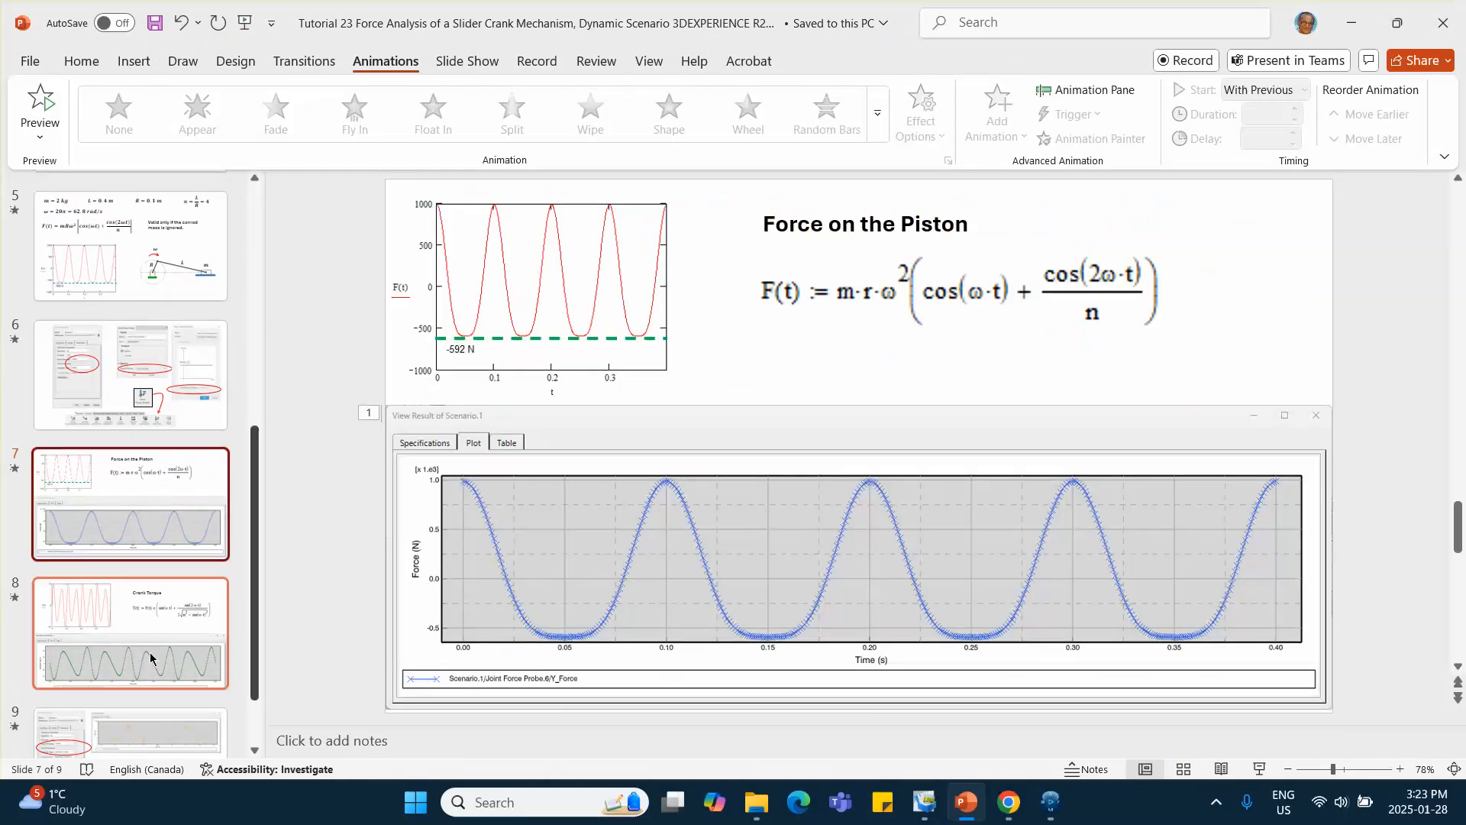
pyautogui.scroll(-1, 174, 608)
pyautogui.click(124, 671)
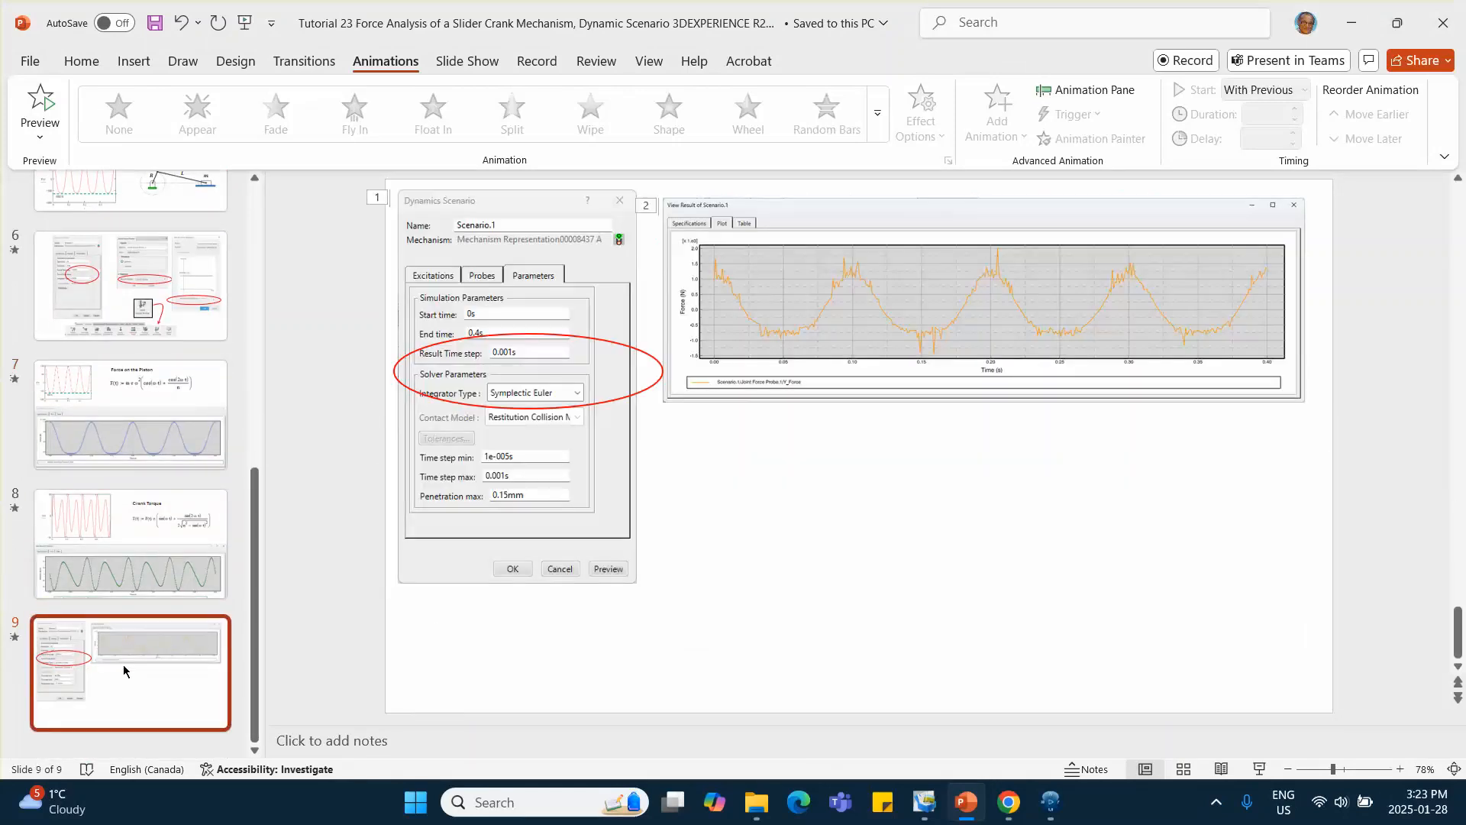
# Close the presentation and, in 3DEXPERIENCE, activate the root product force analysis A in Assembly Design.
pyautogui.click(1441, 23)
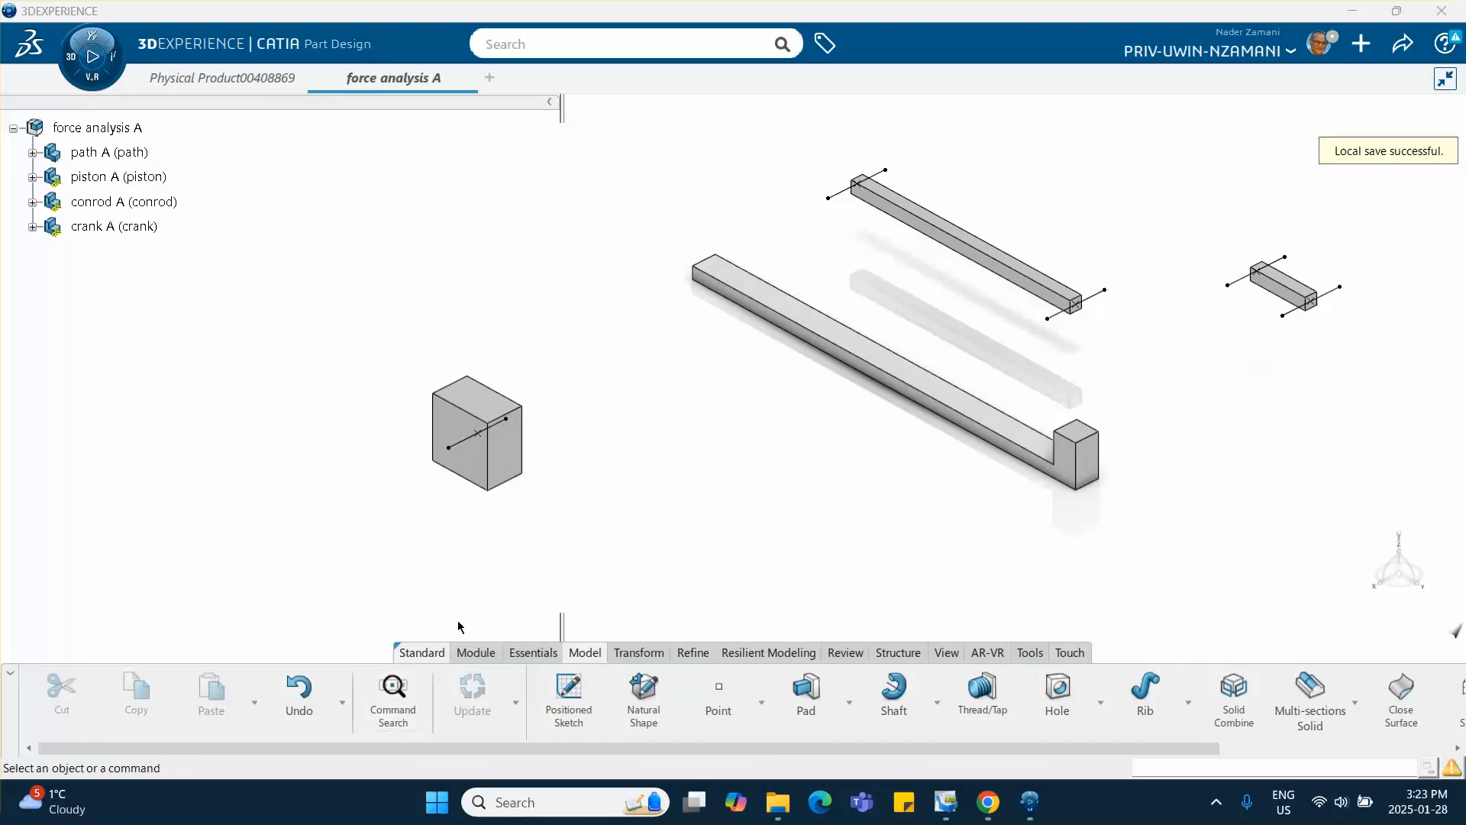
pyautogui.doubleClick(136, 194)
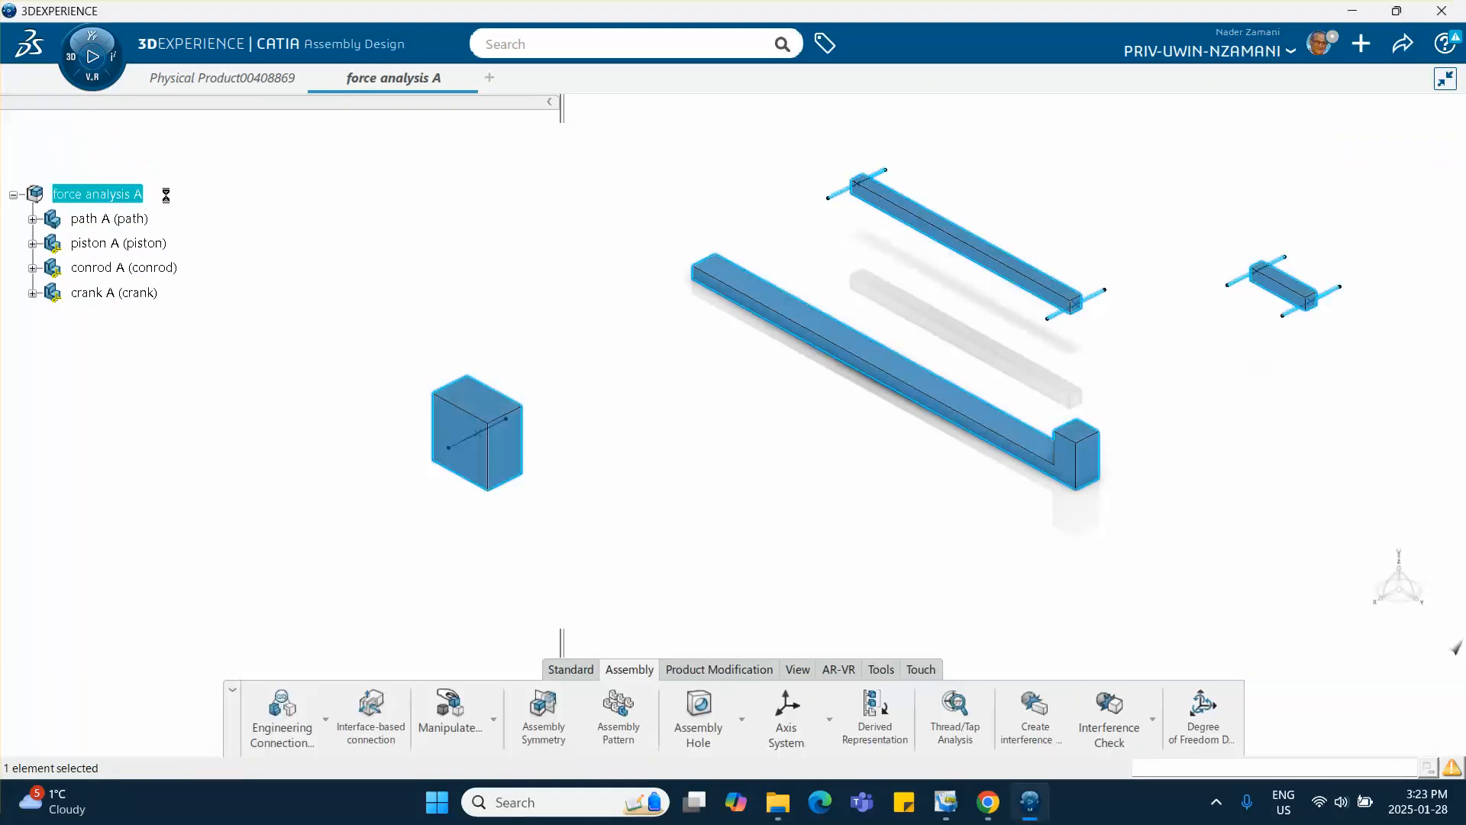
pyautogui.click(276, 169)
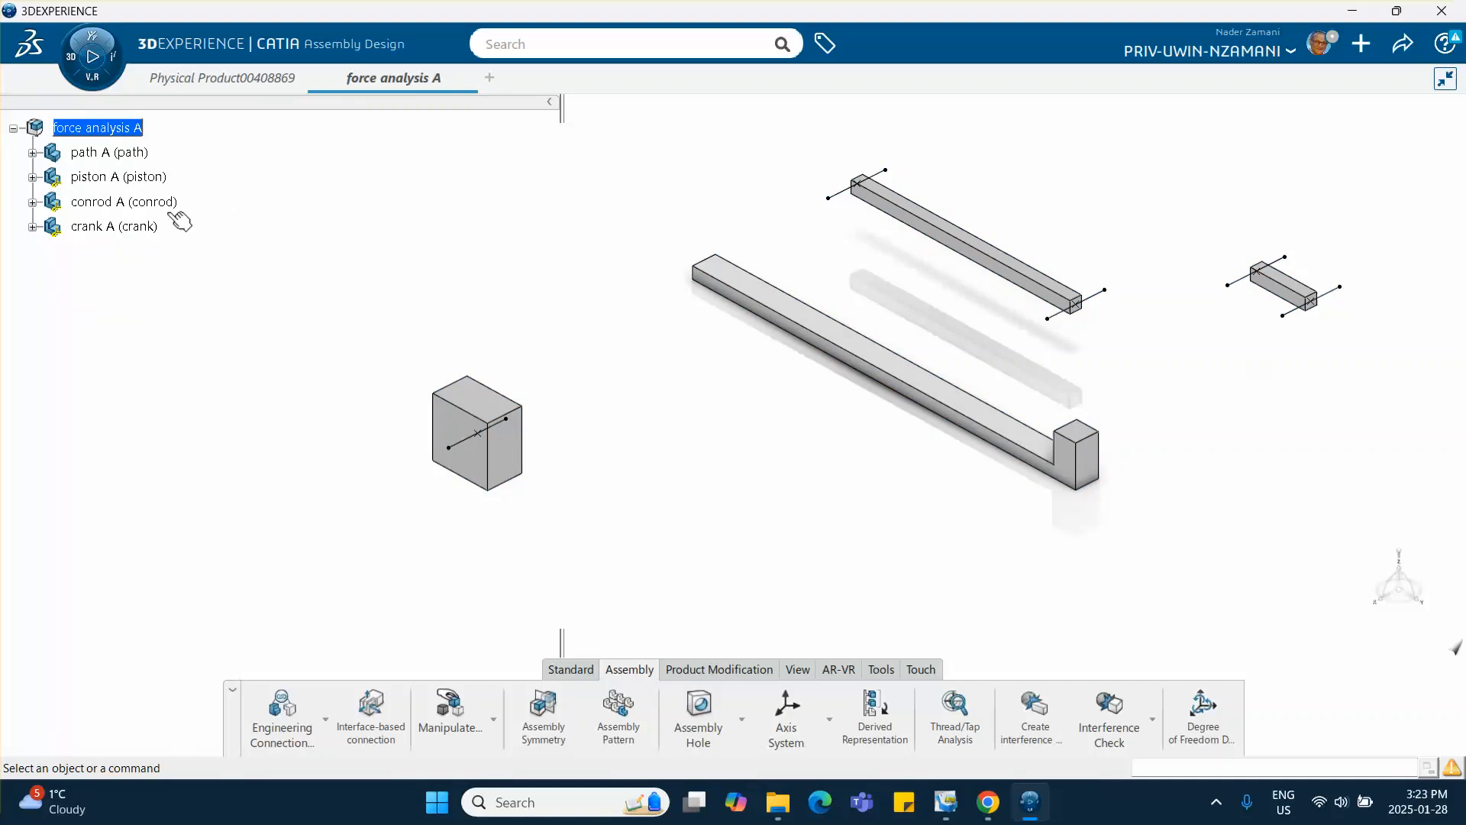
# Fix the path part in place with a Fix engineering connection.
pyautogui.click(493, 719)
pyautogui.click(325, 718)
pyautogui.click(321, 670)
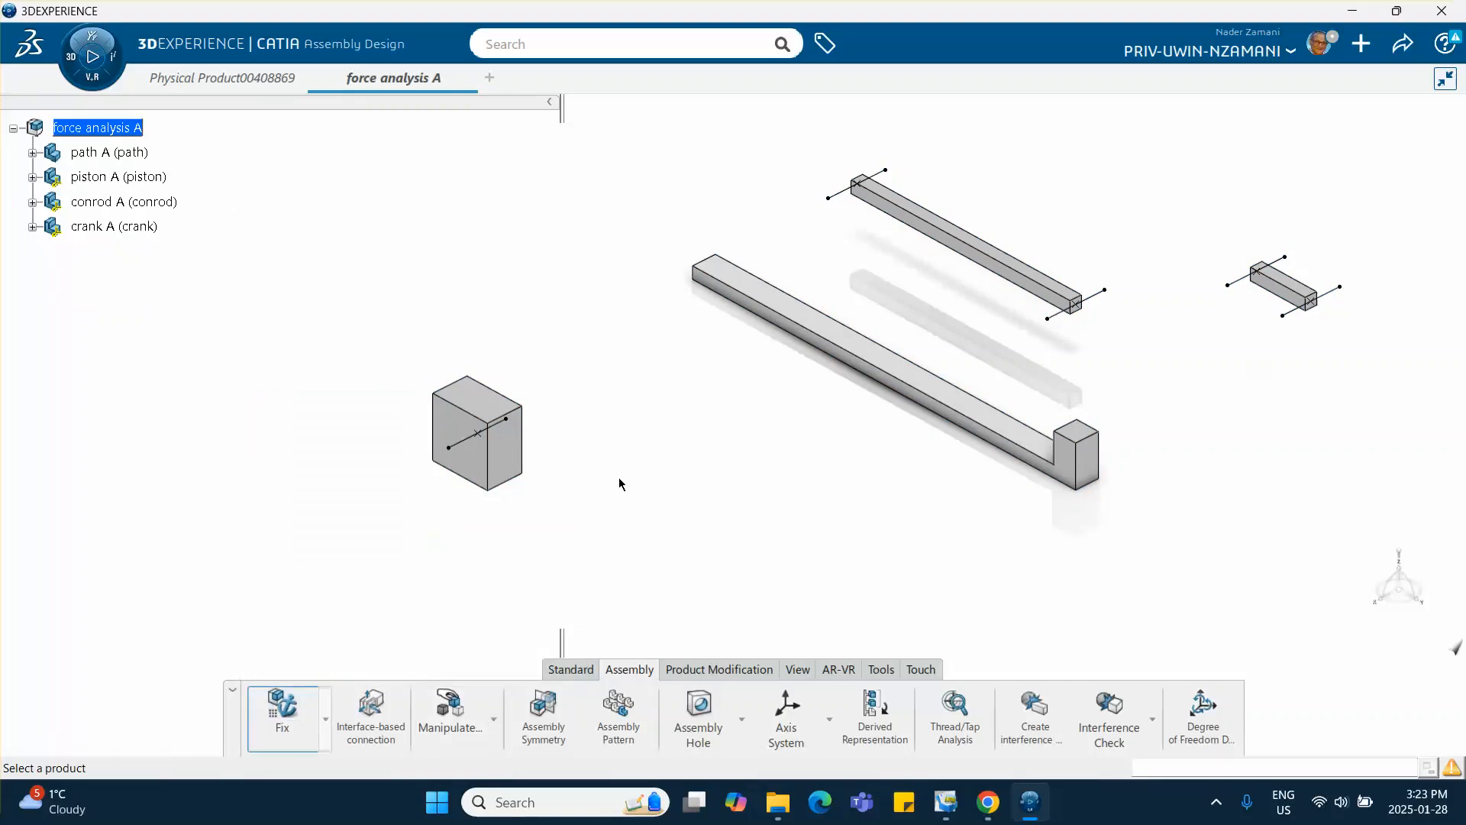
pyautogui.click(865, 355)
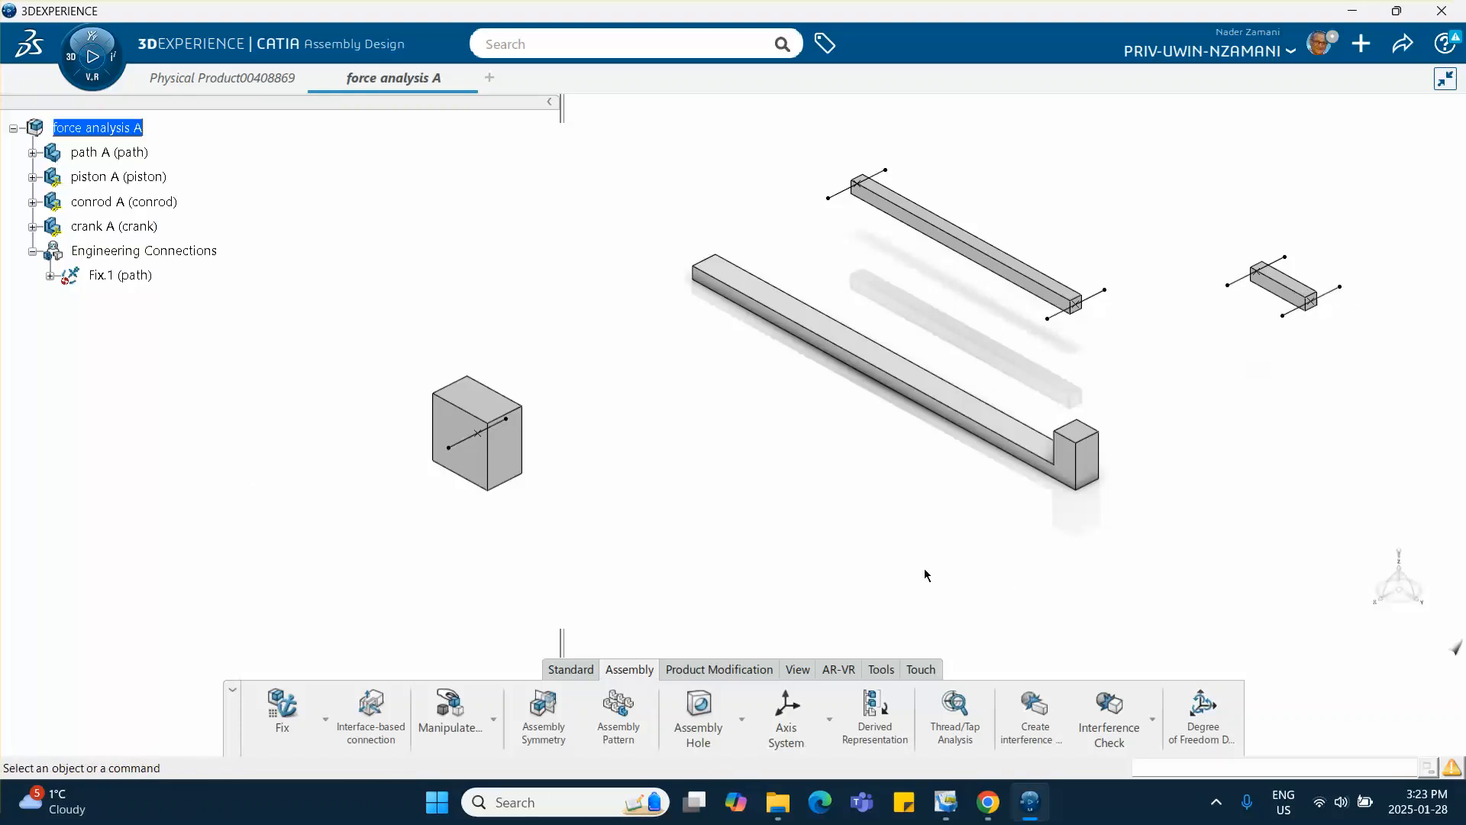
# Create a revolute connection from the coincidence–coincidence–angle template, aligning the line at the crank's near end with the top edge of the path's end block.
pyautogui.moveTo(925, 574); pyautogui.dragTo(777, 456, button='middle')
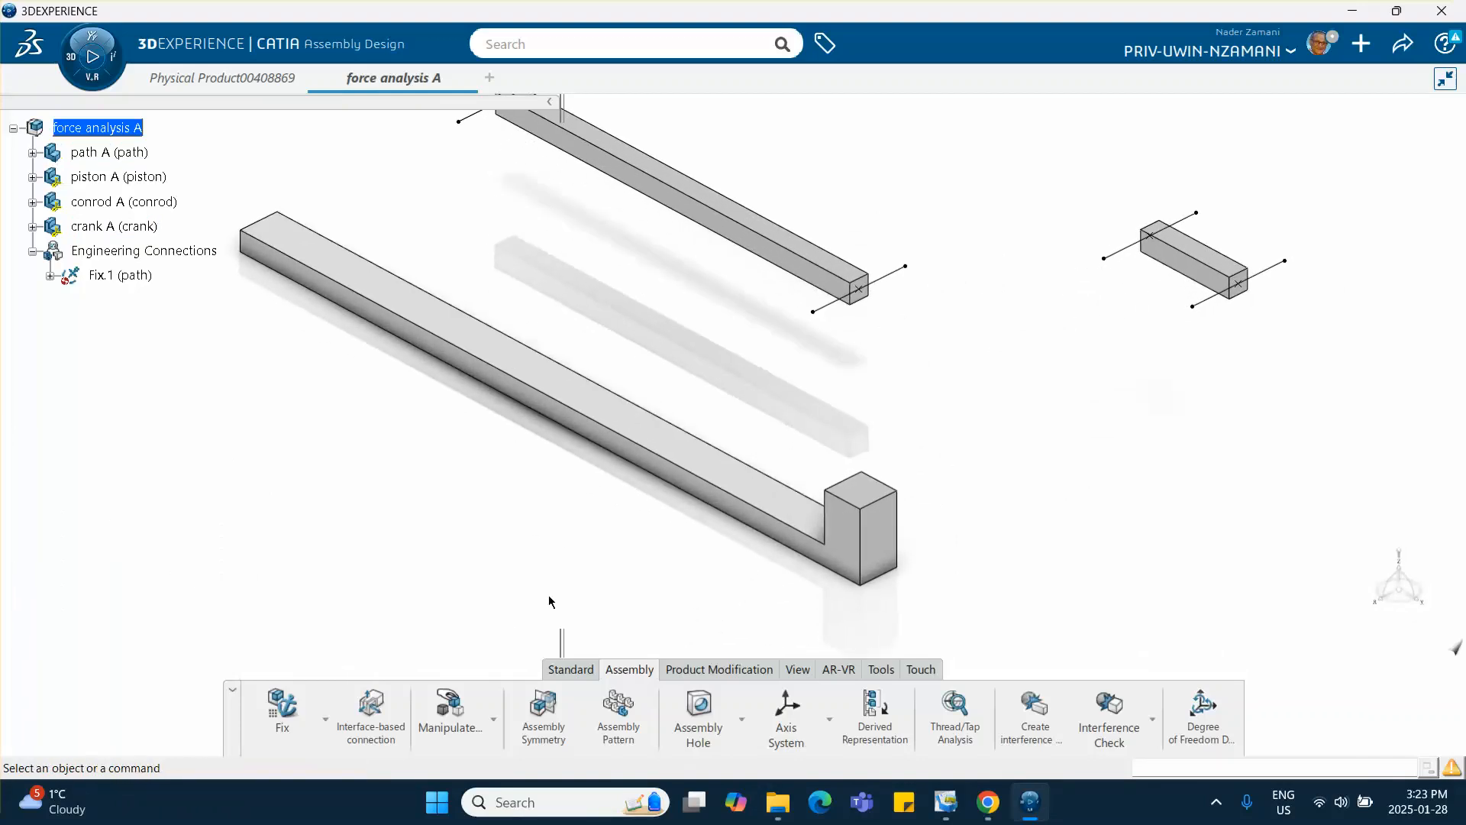
pyautogui.click(325, 720)
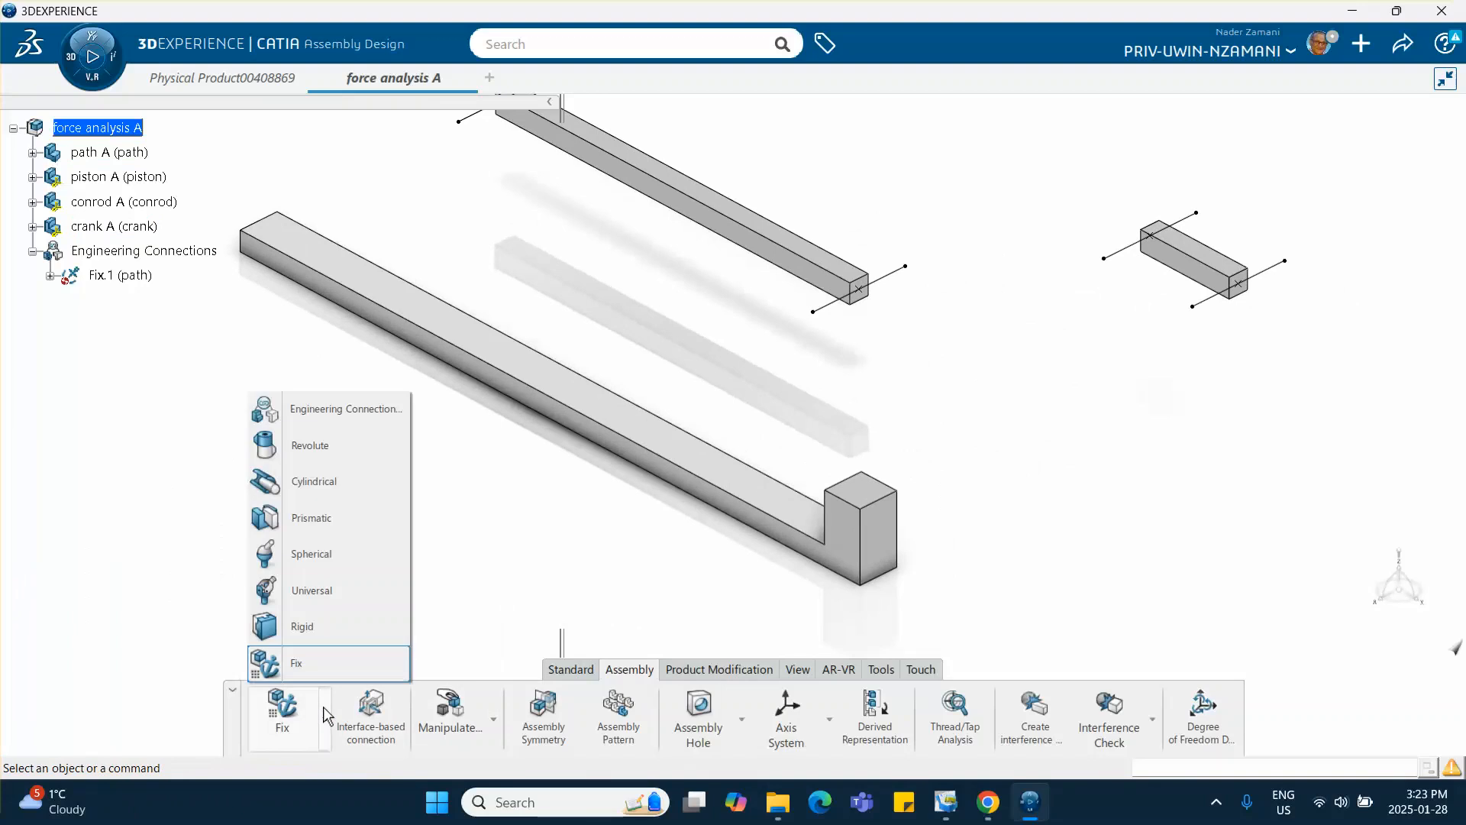
pyautogui.click(328, 452)
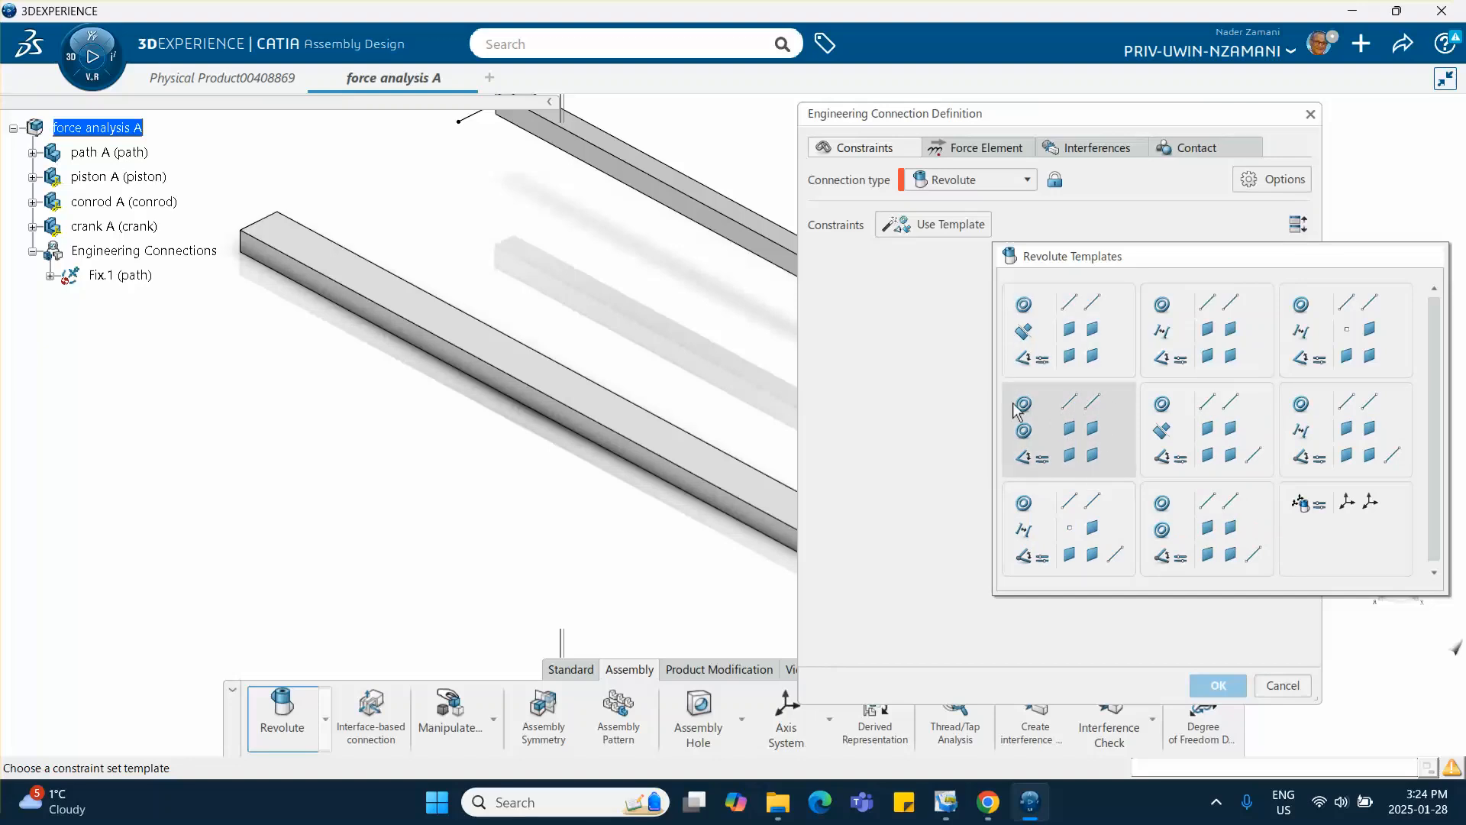
pyautogui.click(1072, 434)
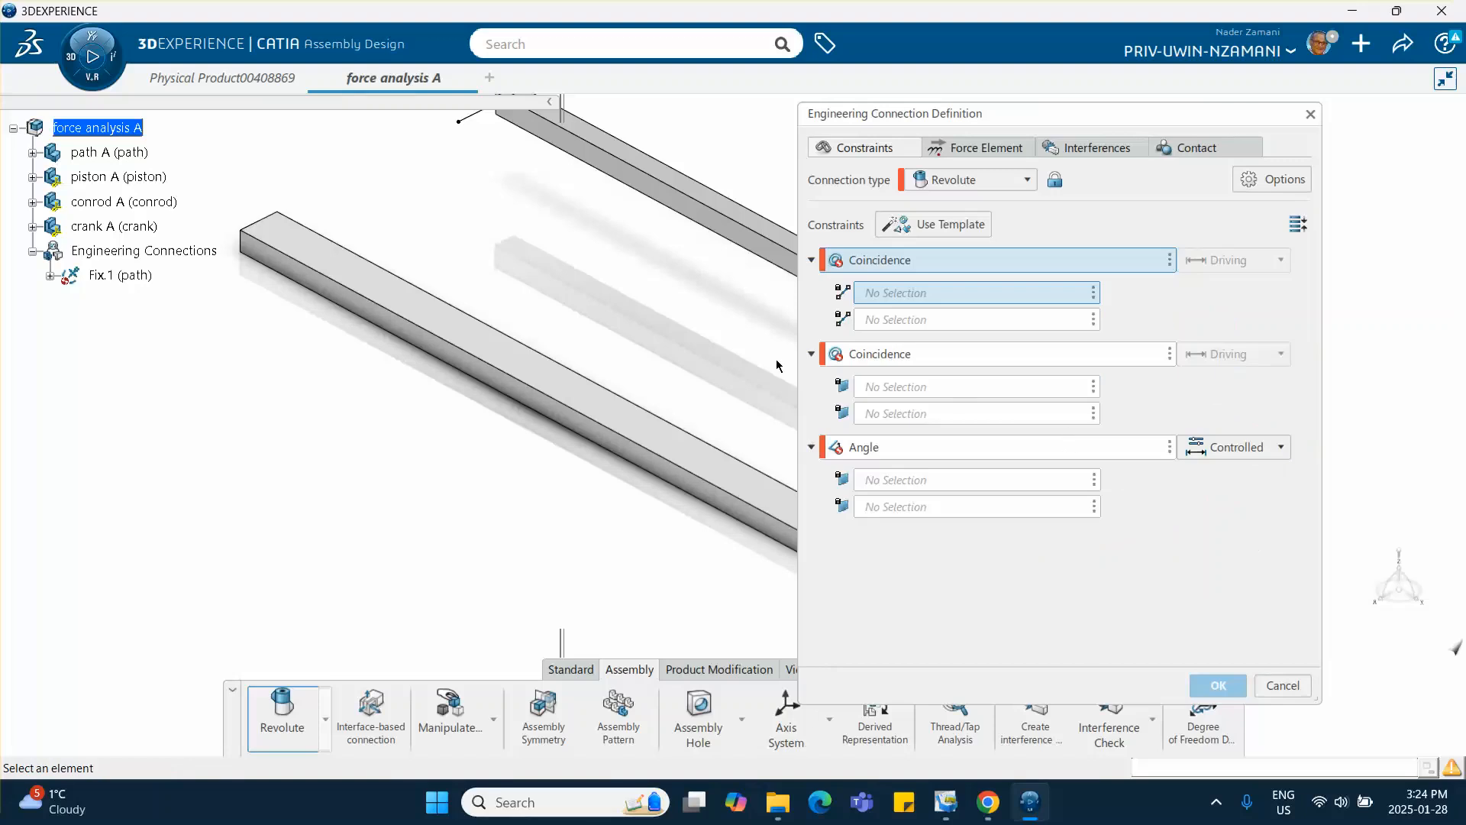
pyautogui.moveTo(534, 321); pyautogui.dragTo(229, 376, button='middle')
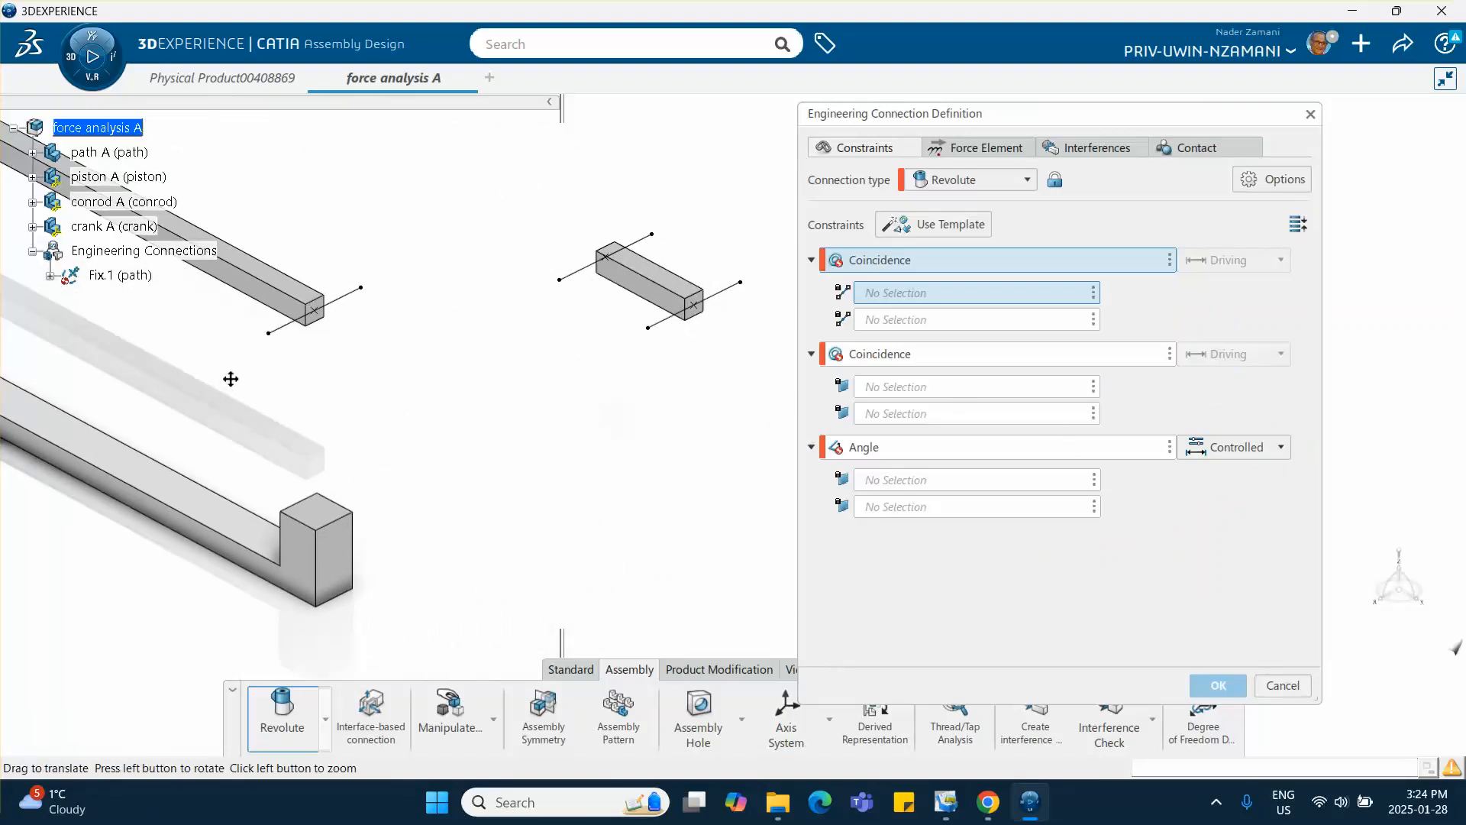
pyautogui.click(671, 318)
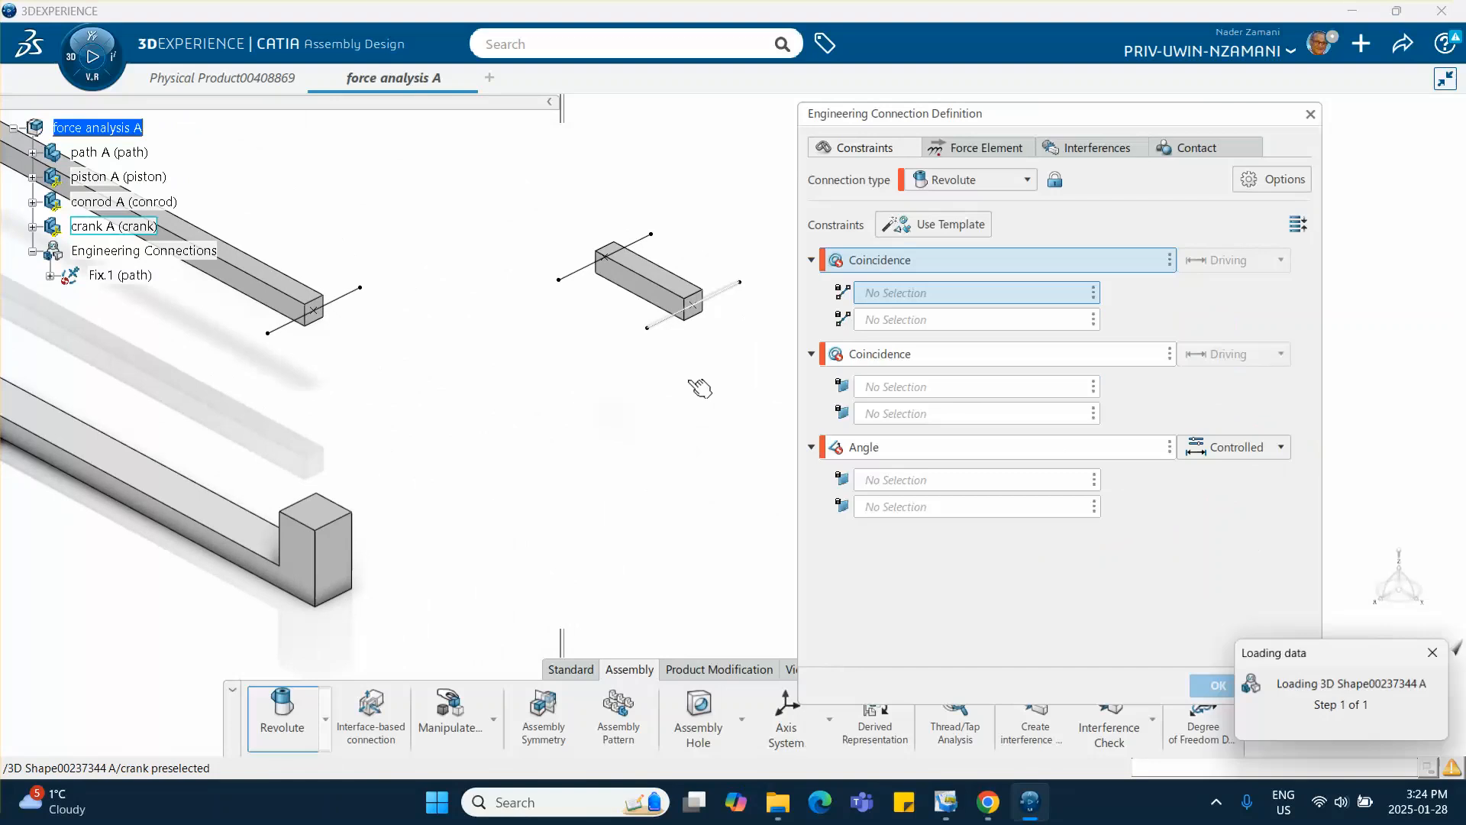
pyautogui.click(295, 492)
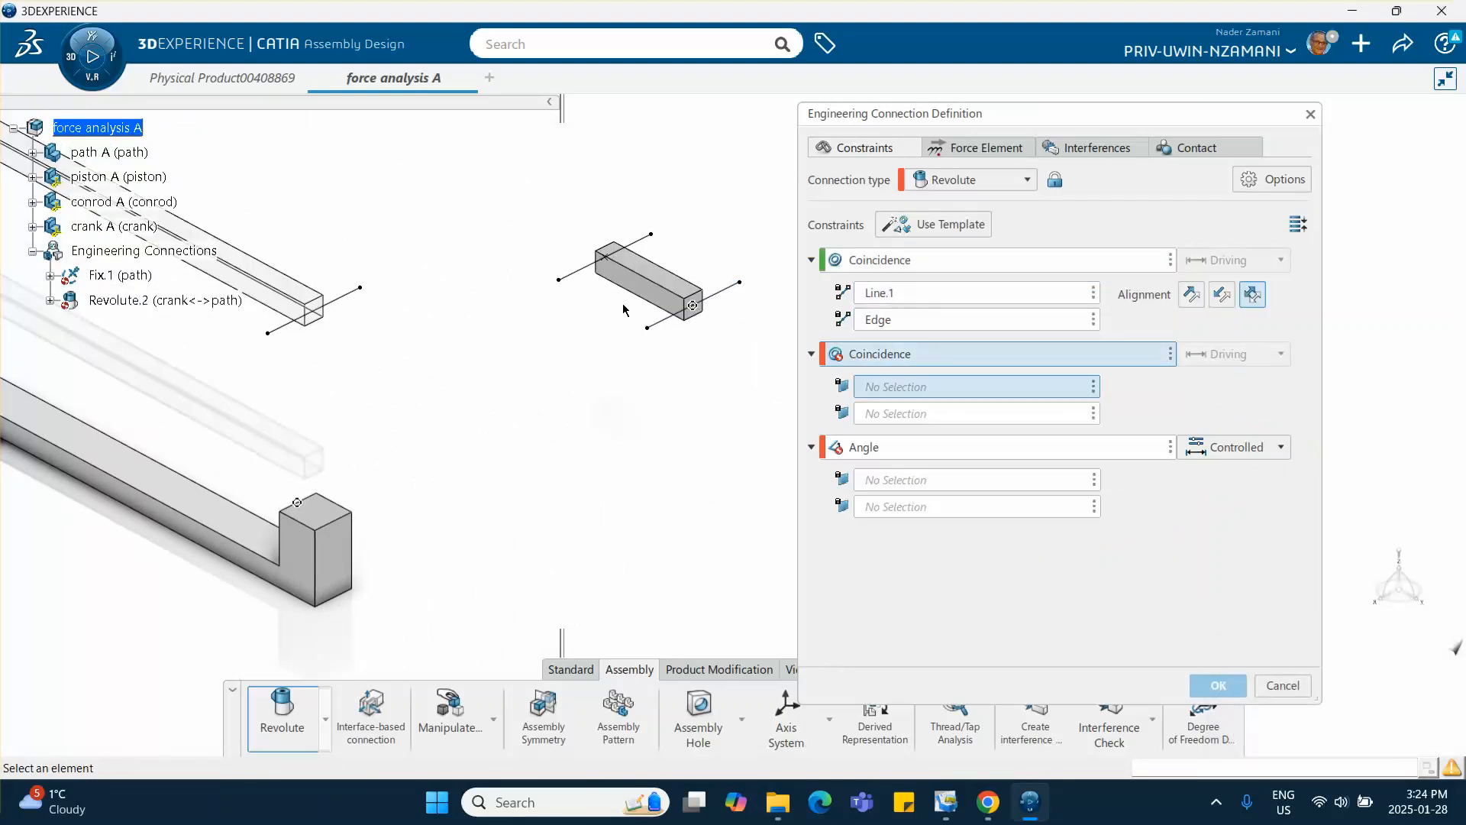
# Set the second coincidence of the revolute connection between the crank's long side face and the path's facing side face.
pyautogui.click(649, 299)
pyautogui.moveTo(534, 487); pyautogui.dragTo(284, 440, button='middle')
pyautogui.click(496, 392)
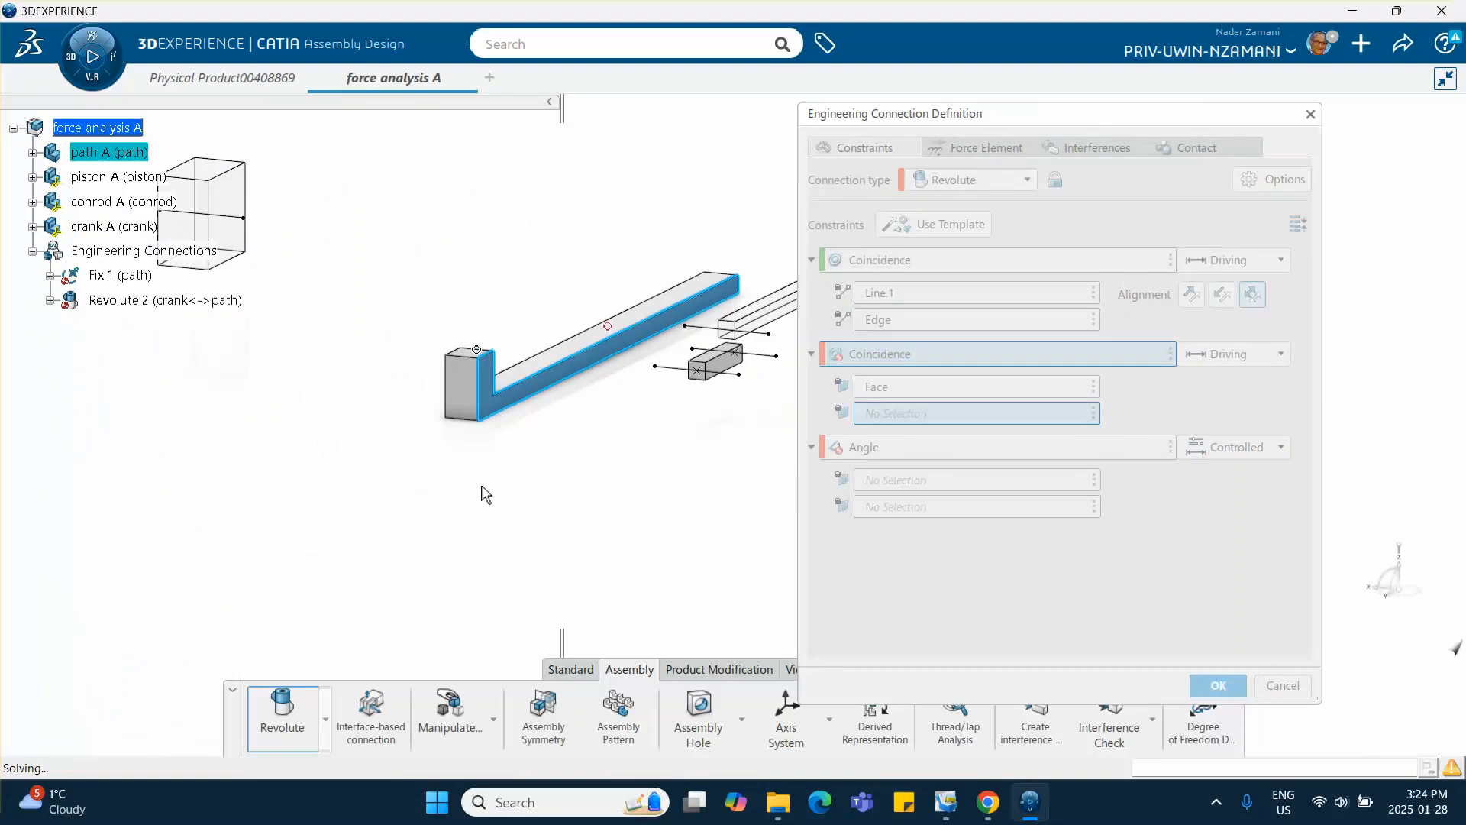
# Define the controlled angle between the end faces of the path and crank, and confirm the connection without a contact-check specification.
pyautogui.moveTo(484, 477)
pyautogui.mouseDown(button='middle')
pyautogui.moveTo(545, 516)
pyautogui.moveTo(667, 539)
pyautogui.moveTo(740, 494)
pyautogui.moveTo(474, 605)
pyautogui.moveTo(526, 493)
pyautogui.moveTo(373, 455)
pyautogui.moveTo(462, 480)
pyautogui.moveTo(478, 451)
pyautogui.mouseUp(button='middle')
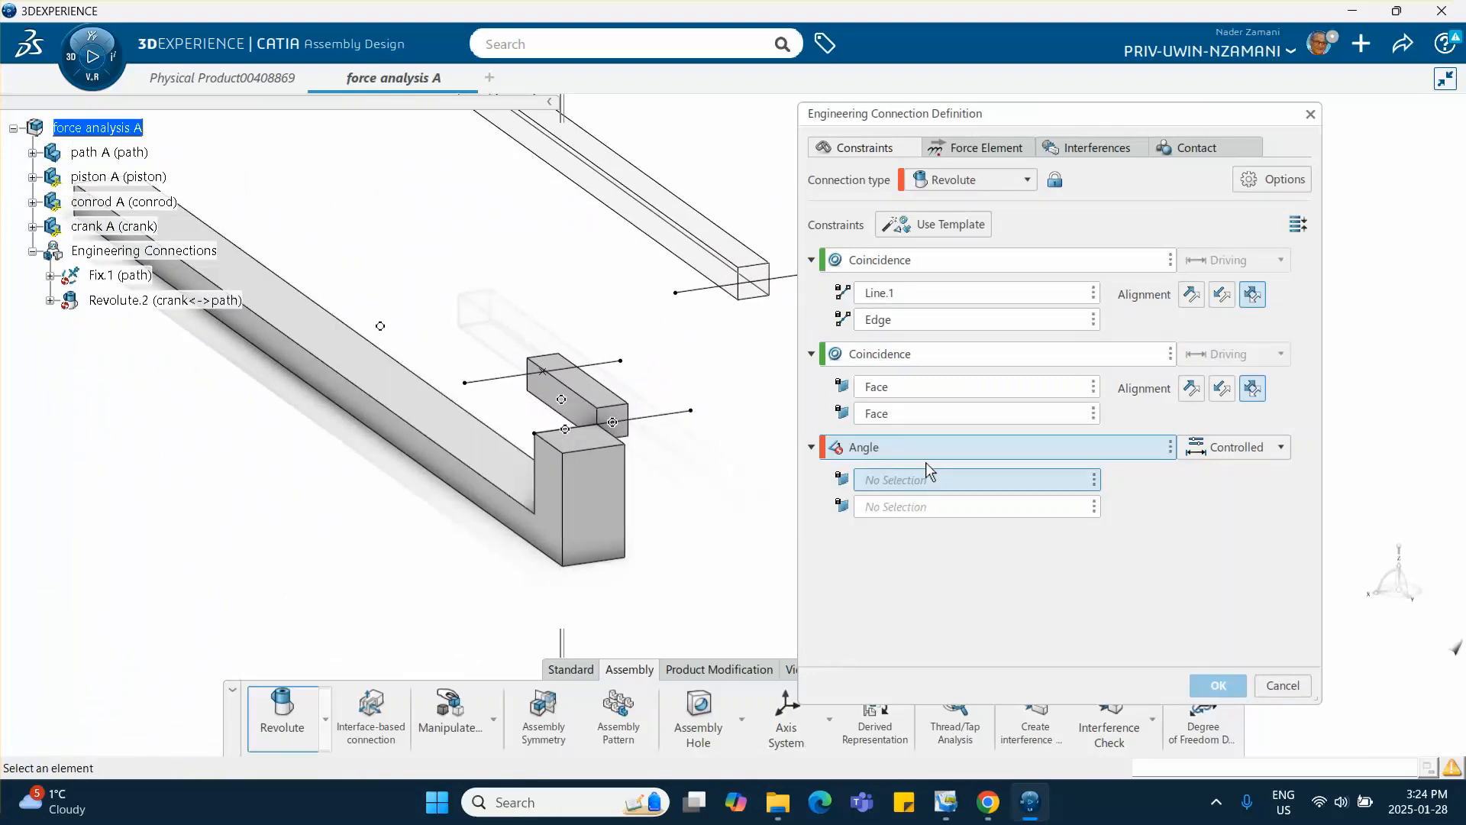
pyautogui.click(610, 492)
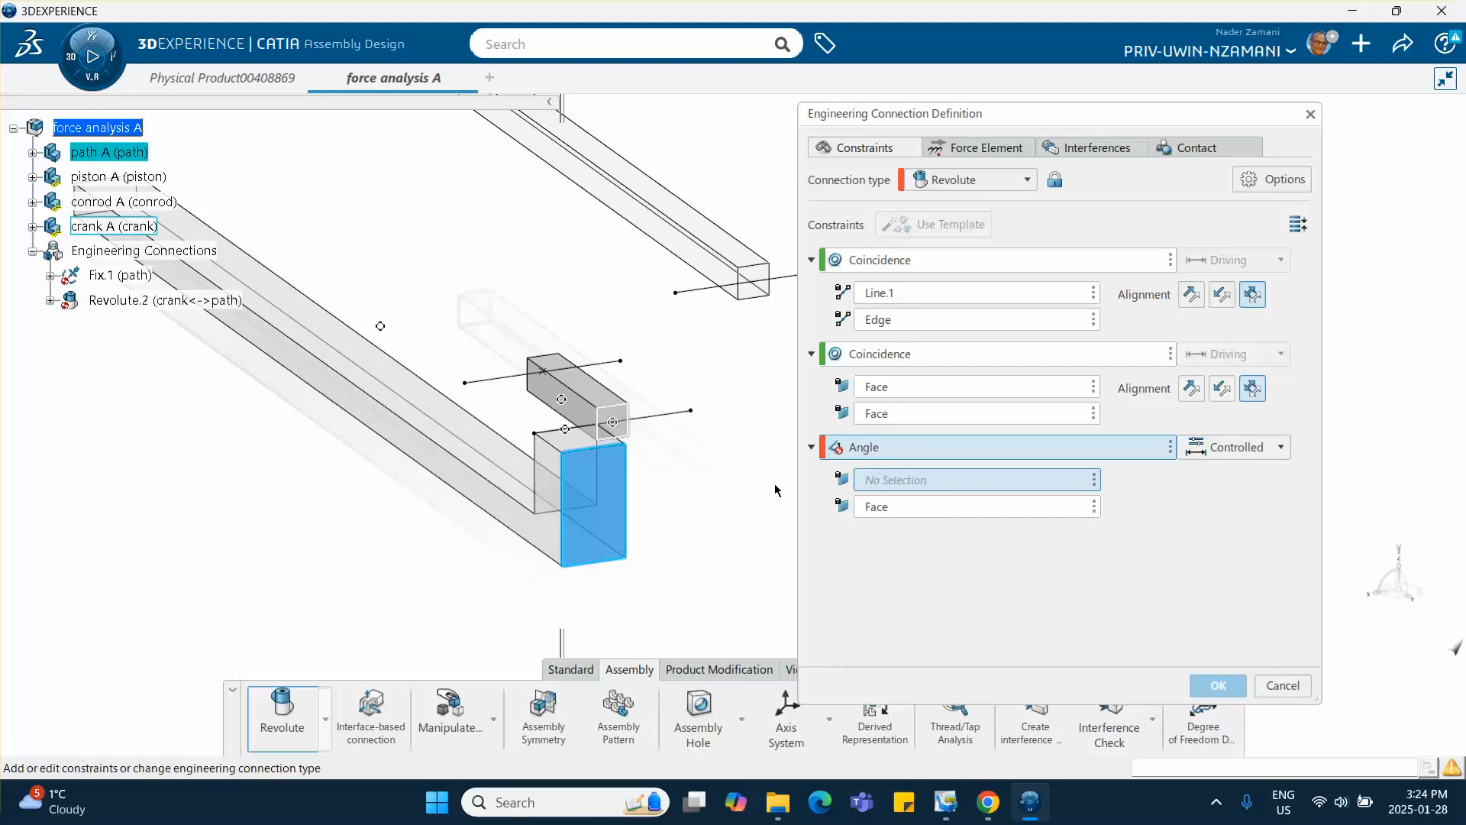
pyautogui.click(626, 420)
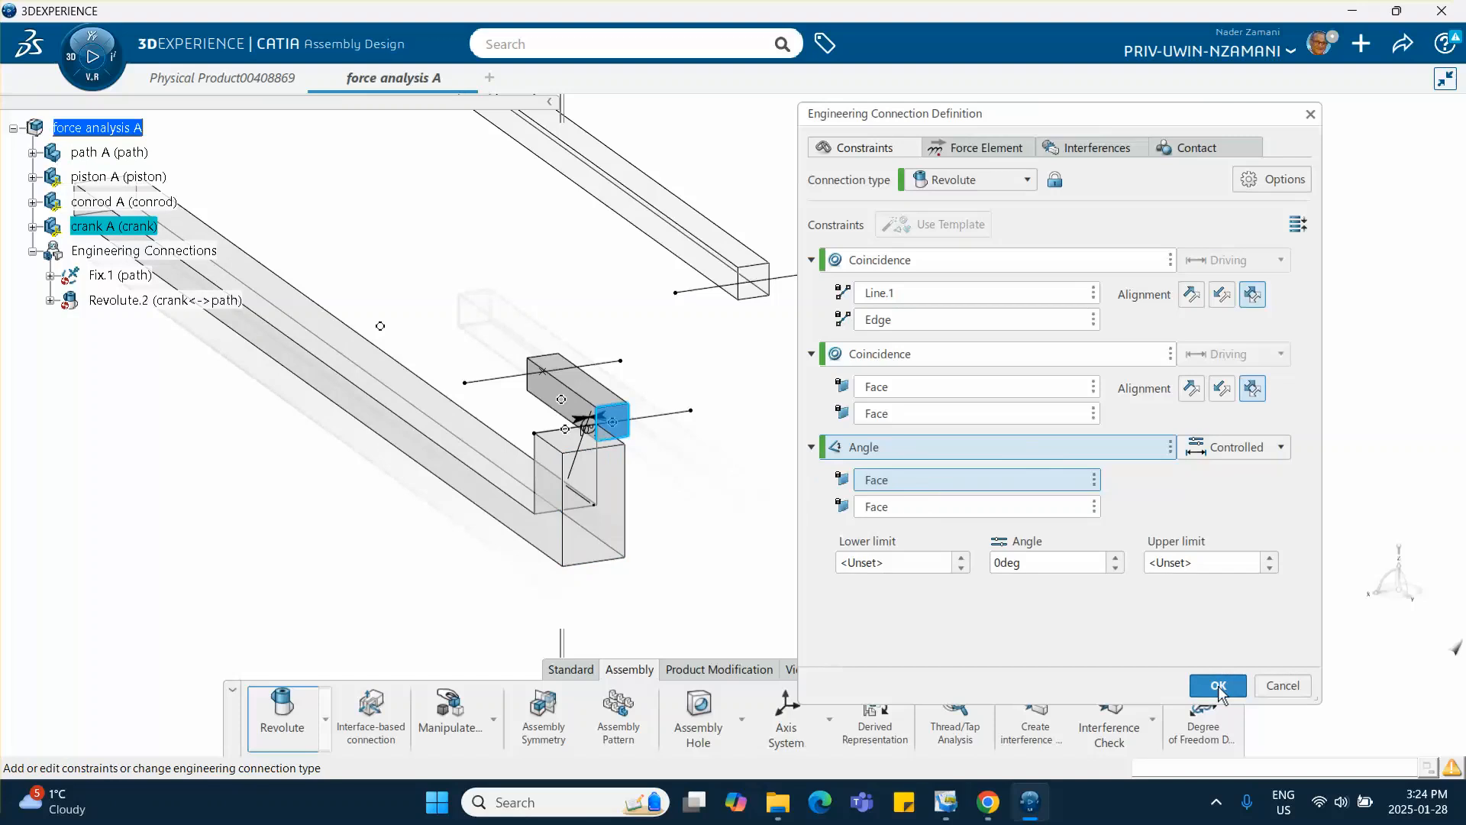
pyautogui.click(1220, 685)
pyautogui.click(772, 474)
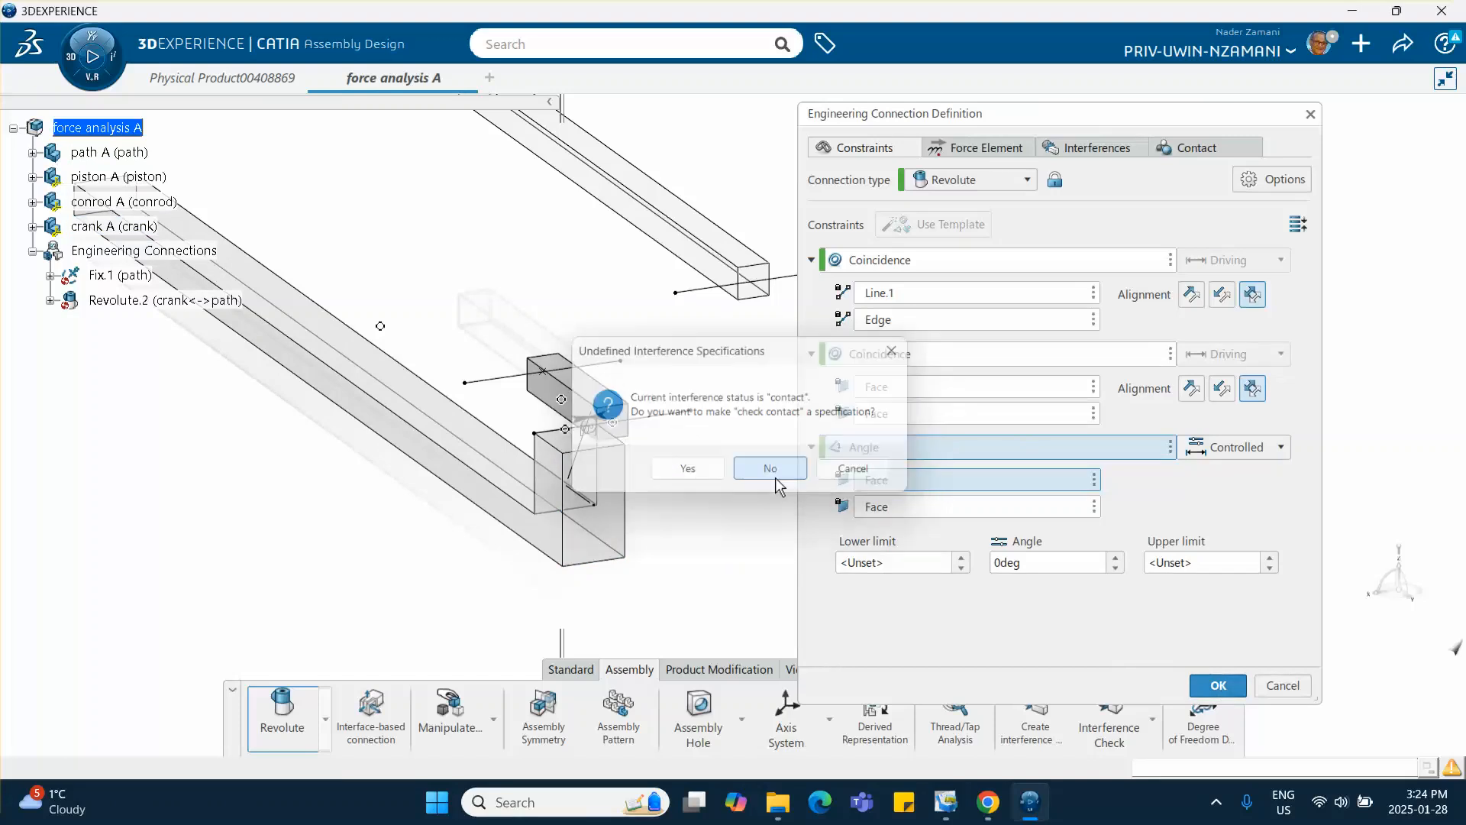
# Create a second revolute connection from the coincidence–coincidence–angle template, aligning the line at the conrod's near end with the line at the crank's far end.
pyautogui.moveTo(848, 415); pyautogui.dragTo(969, 553, button='middle')
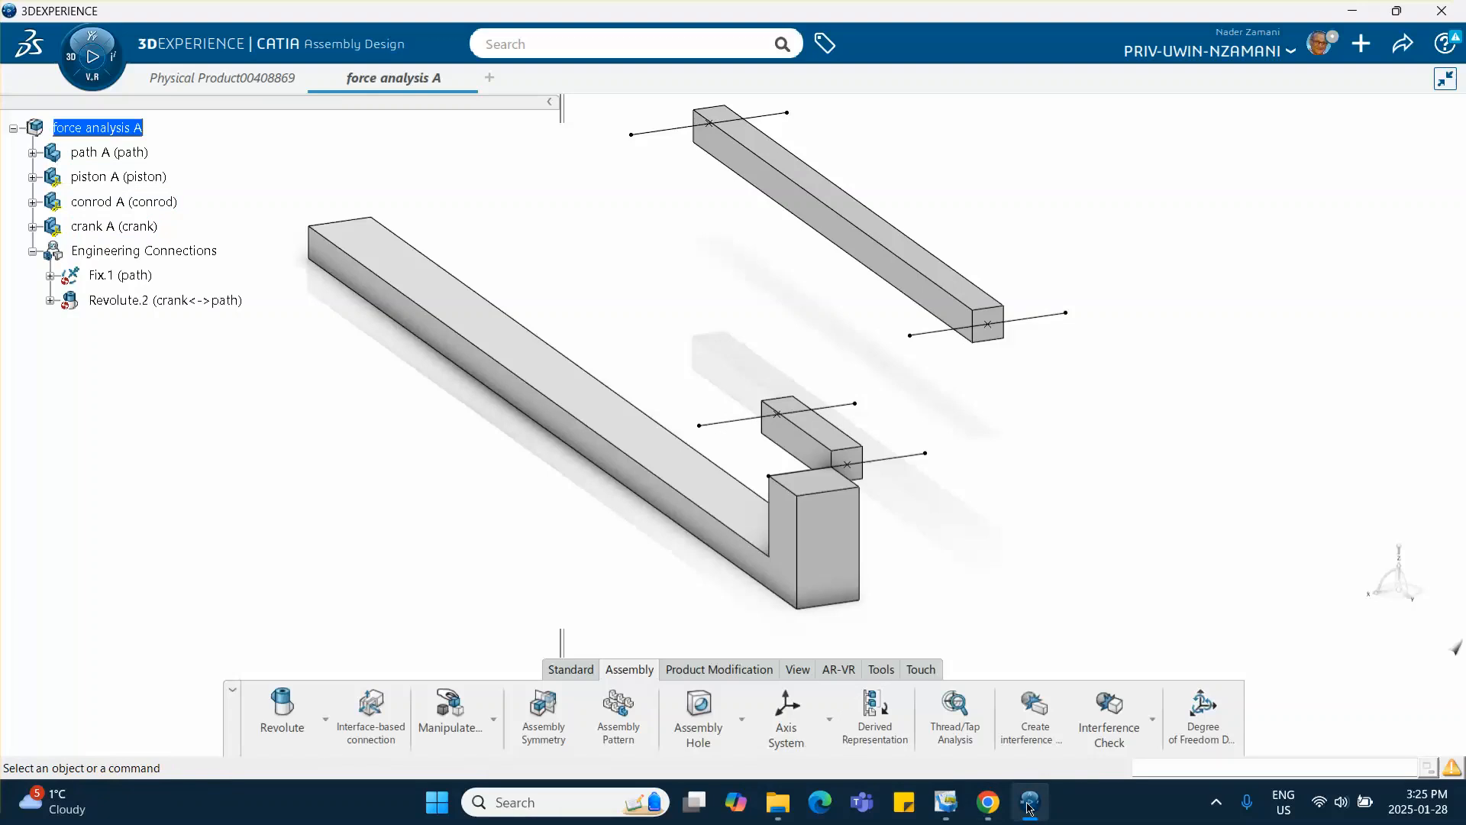
pyautogui.moveTo(1028, 808)
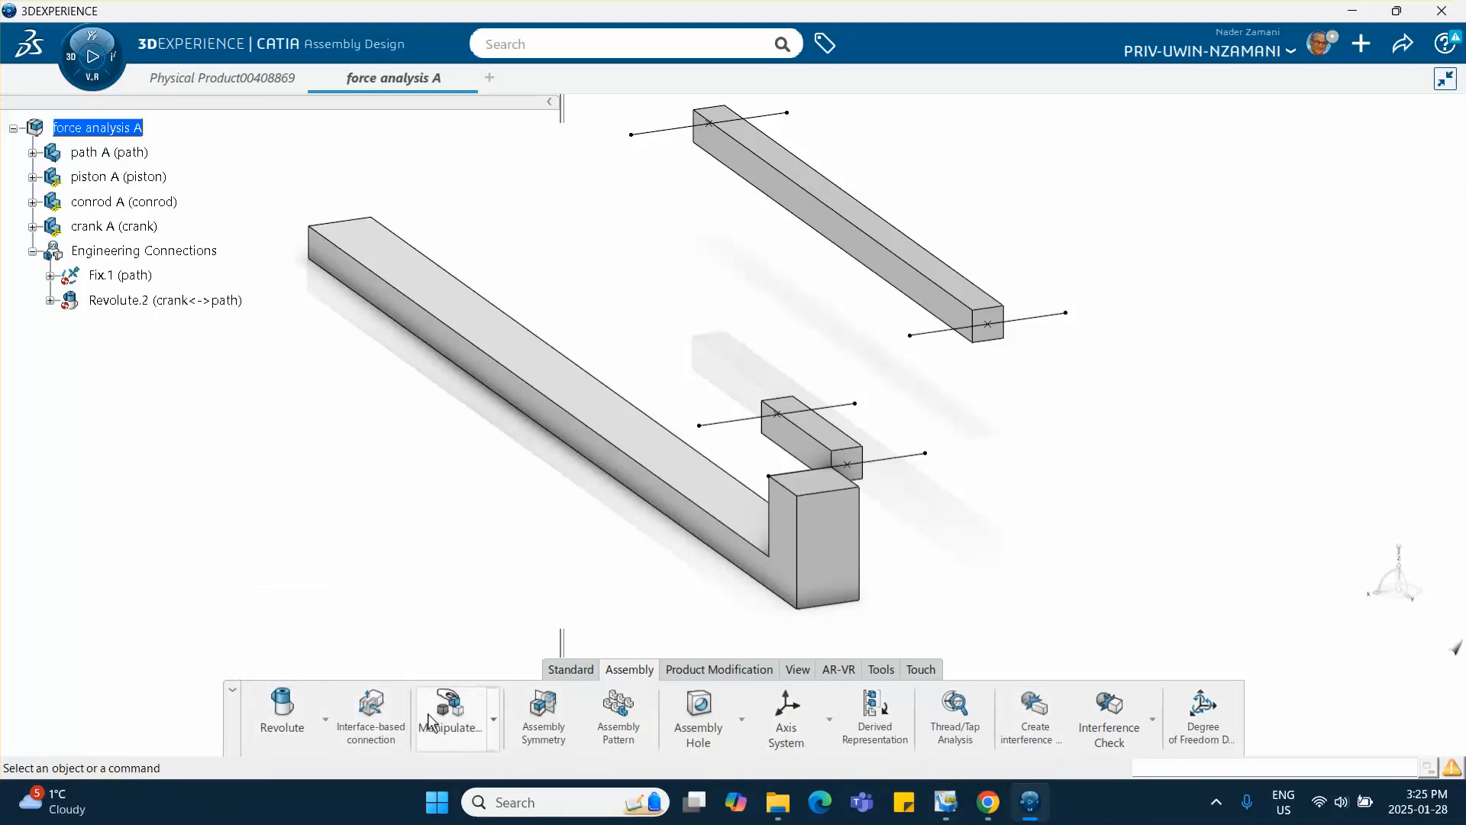
pyautogui.click(282, 714)
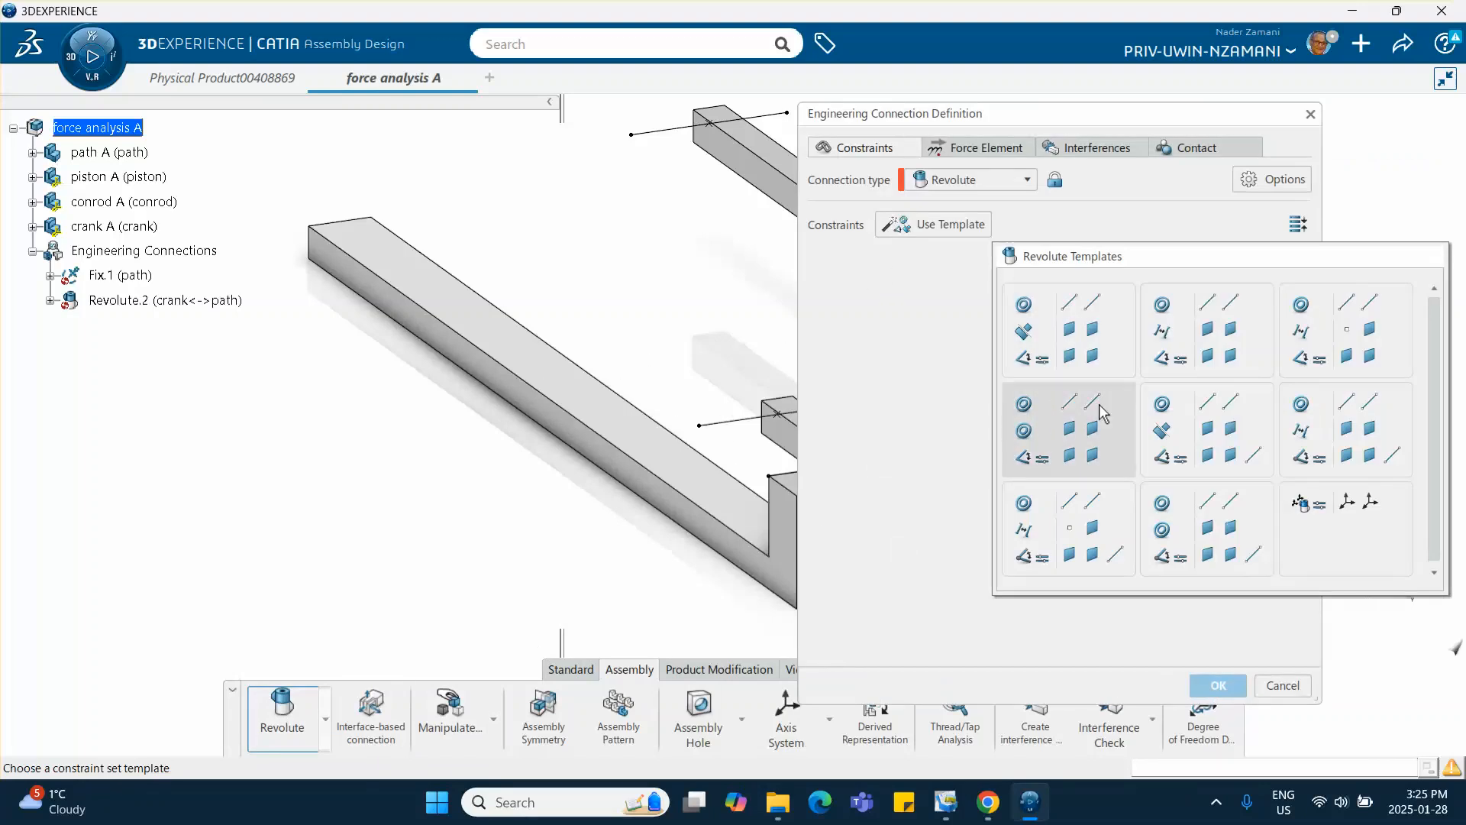
pyautogui.click(1048, 439)
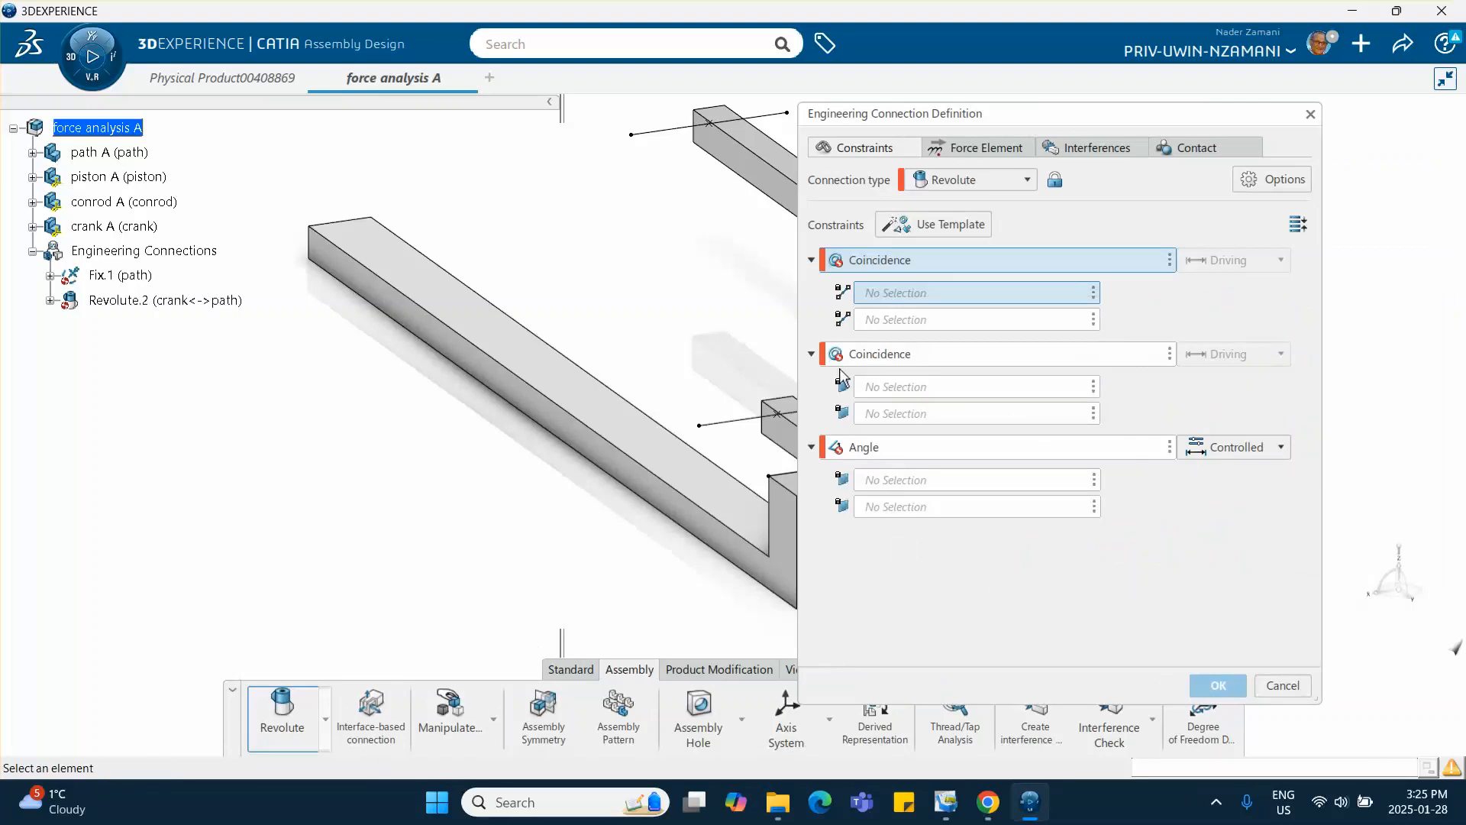
pyautogui.moveTo(959, 116); pyautogui.dragTo(1102, 138)
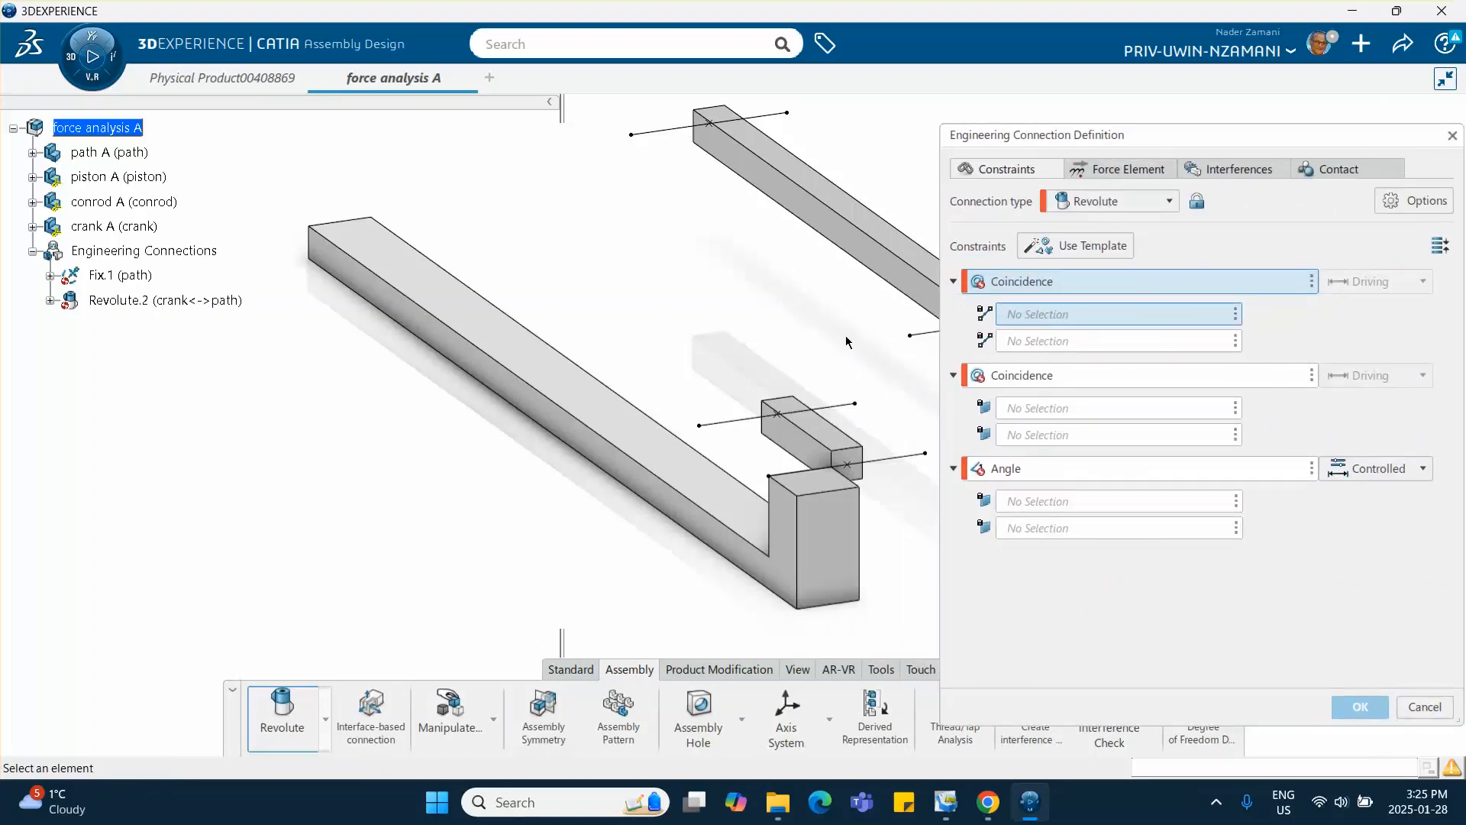
pyautogui.moveTo(787, 317); pyautogui.dragTo(719, 318, button='middle')
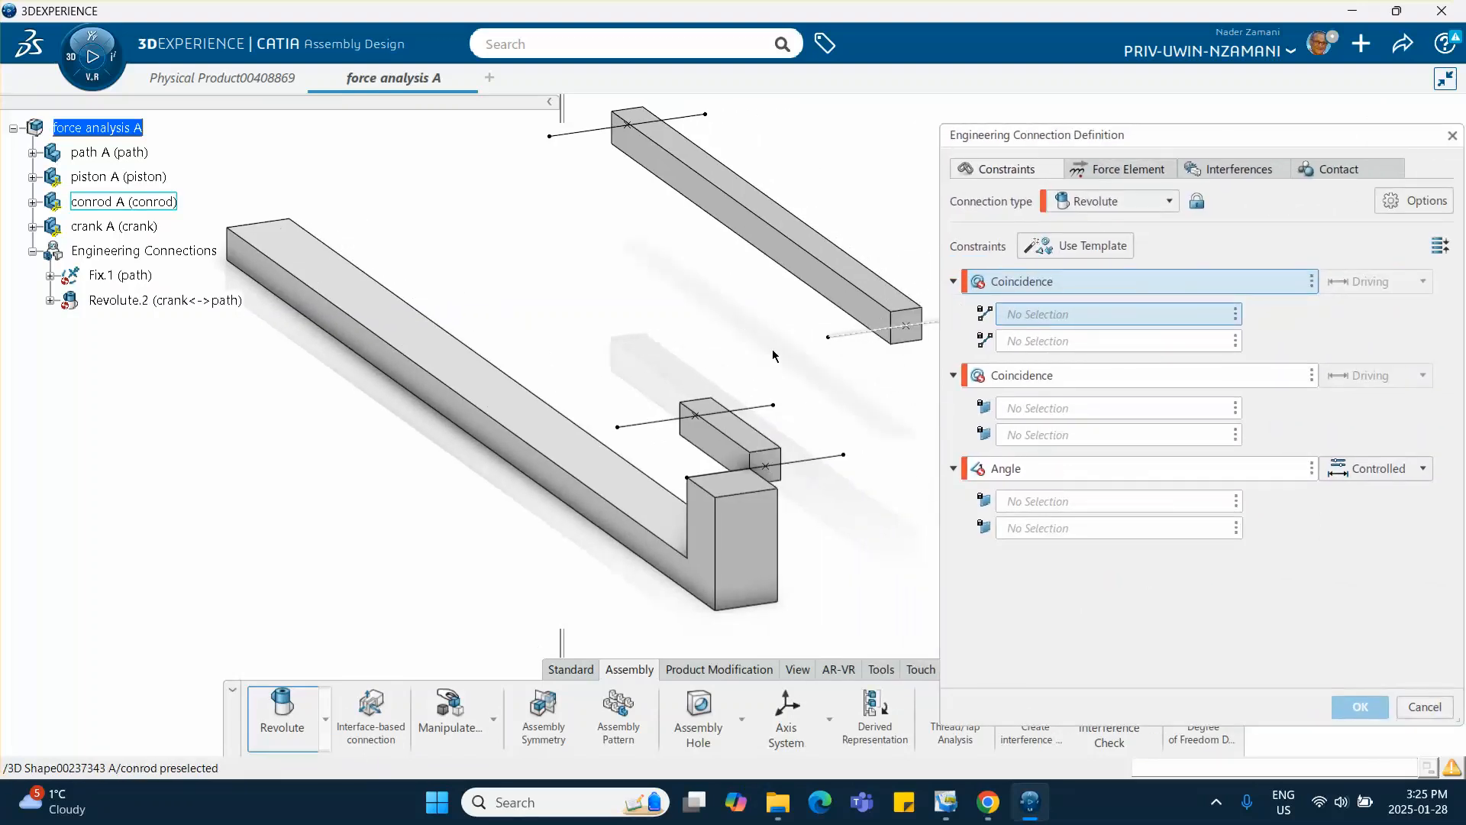
pyautogui.click(871, 334)
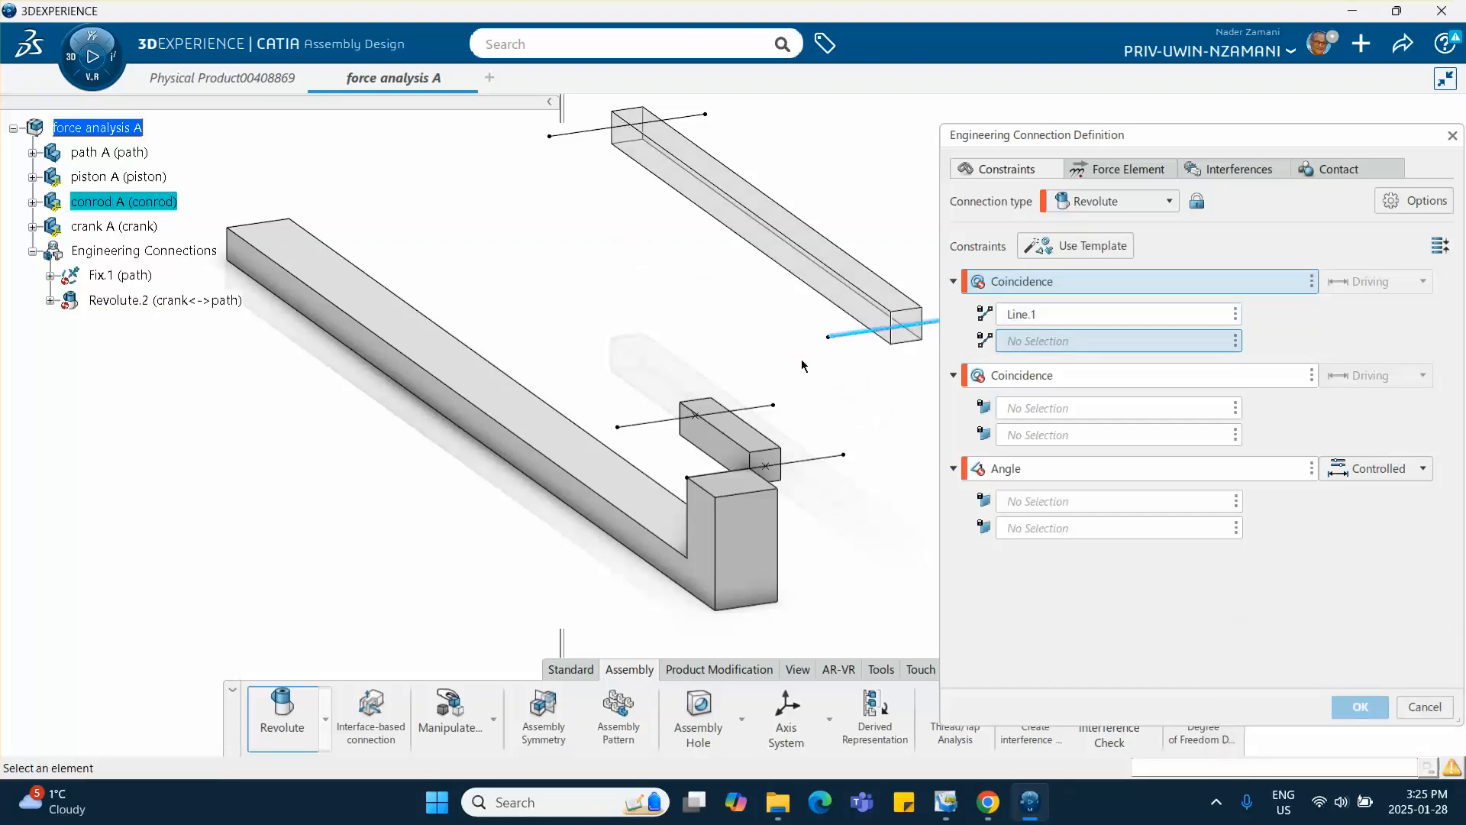
pyautogui.click(655, 421)
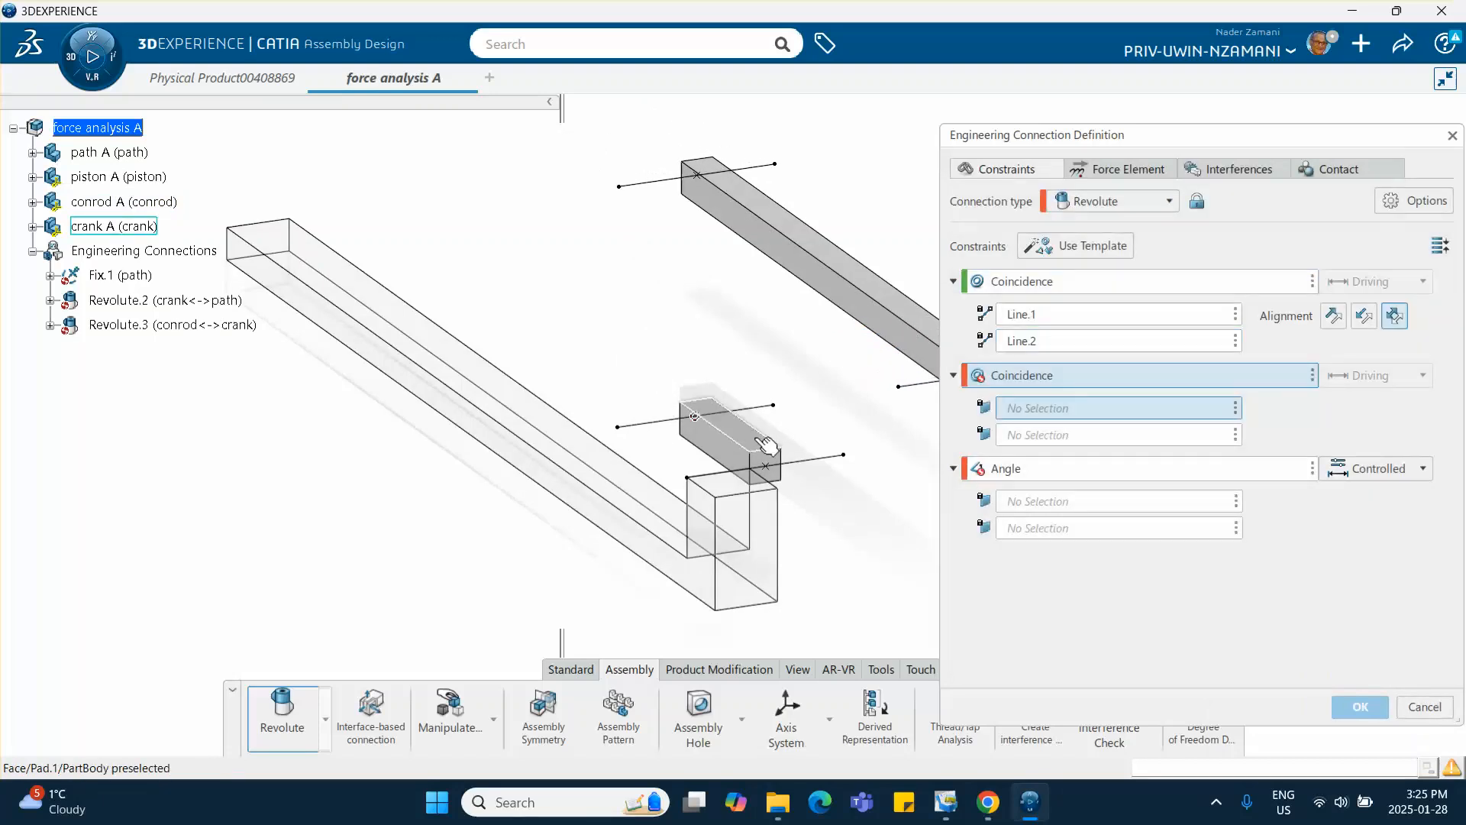
# Set the second coincidence of the revolute connection between the crank's long side face and the conrod's facing side face.
pyautogui.click(721, 452)
pyautogui.moveTo(791, 409); pyautogui.dragTo(738, 402, button='middle')
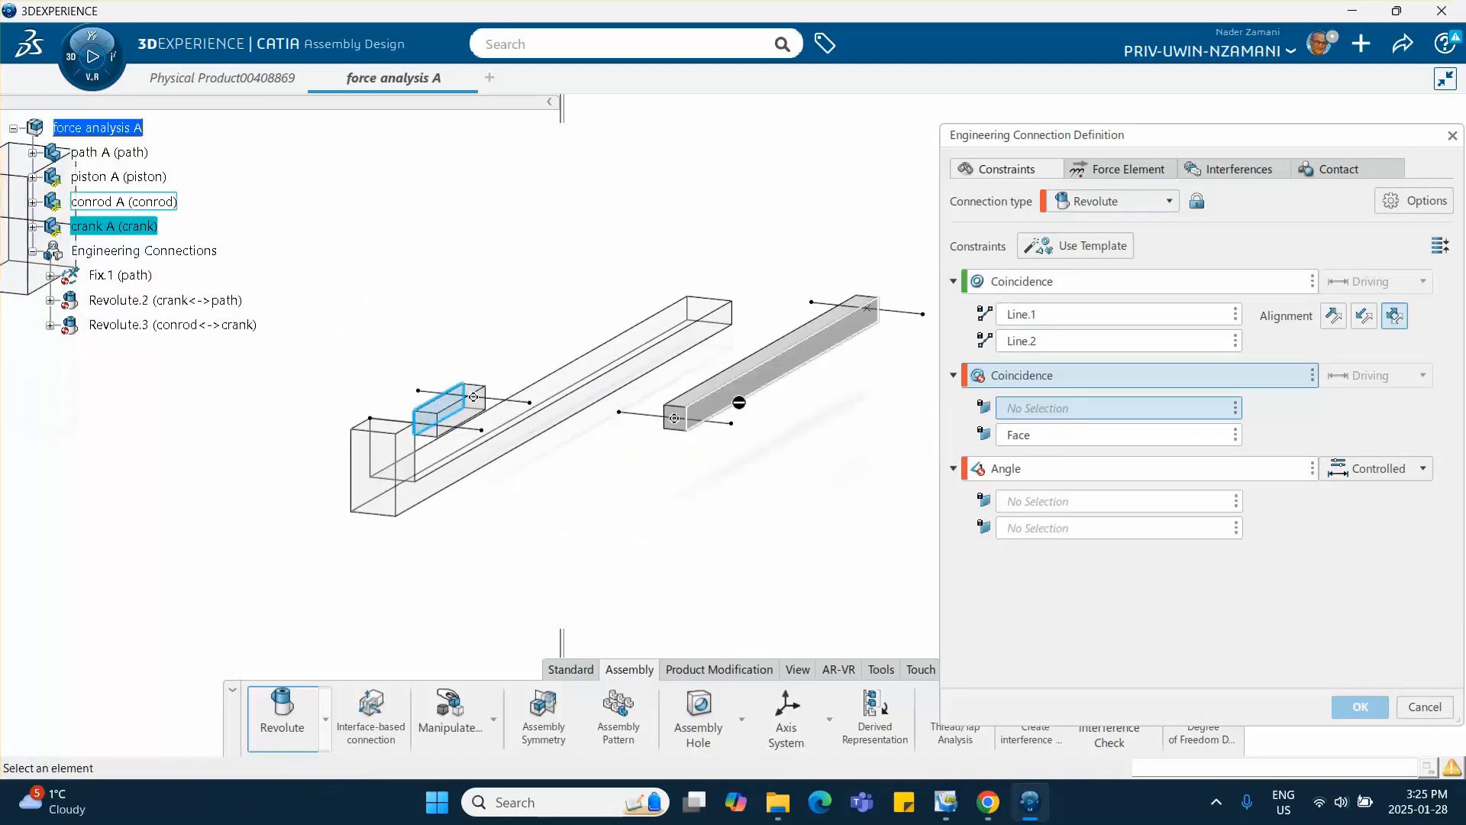
pyautogui.click(789, 376)
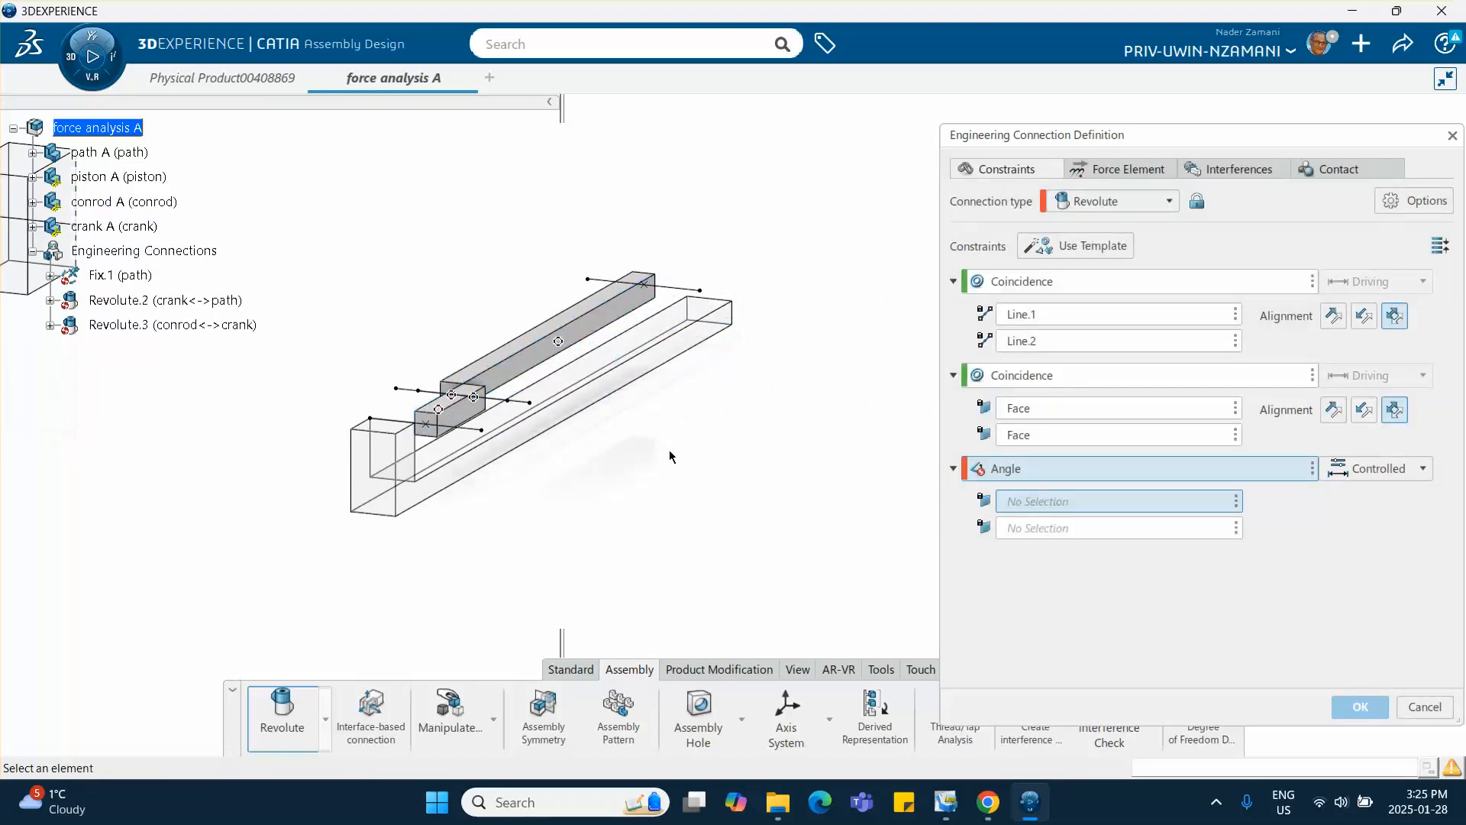
# Delete the angle constraint and confirm the conrod–crank revolute connection without a contact-check specification.
pyautogui.click(1314, 469)
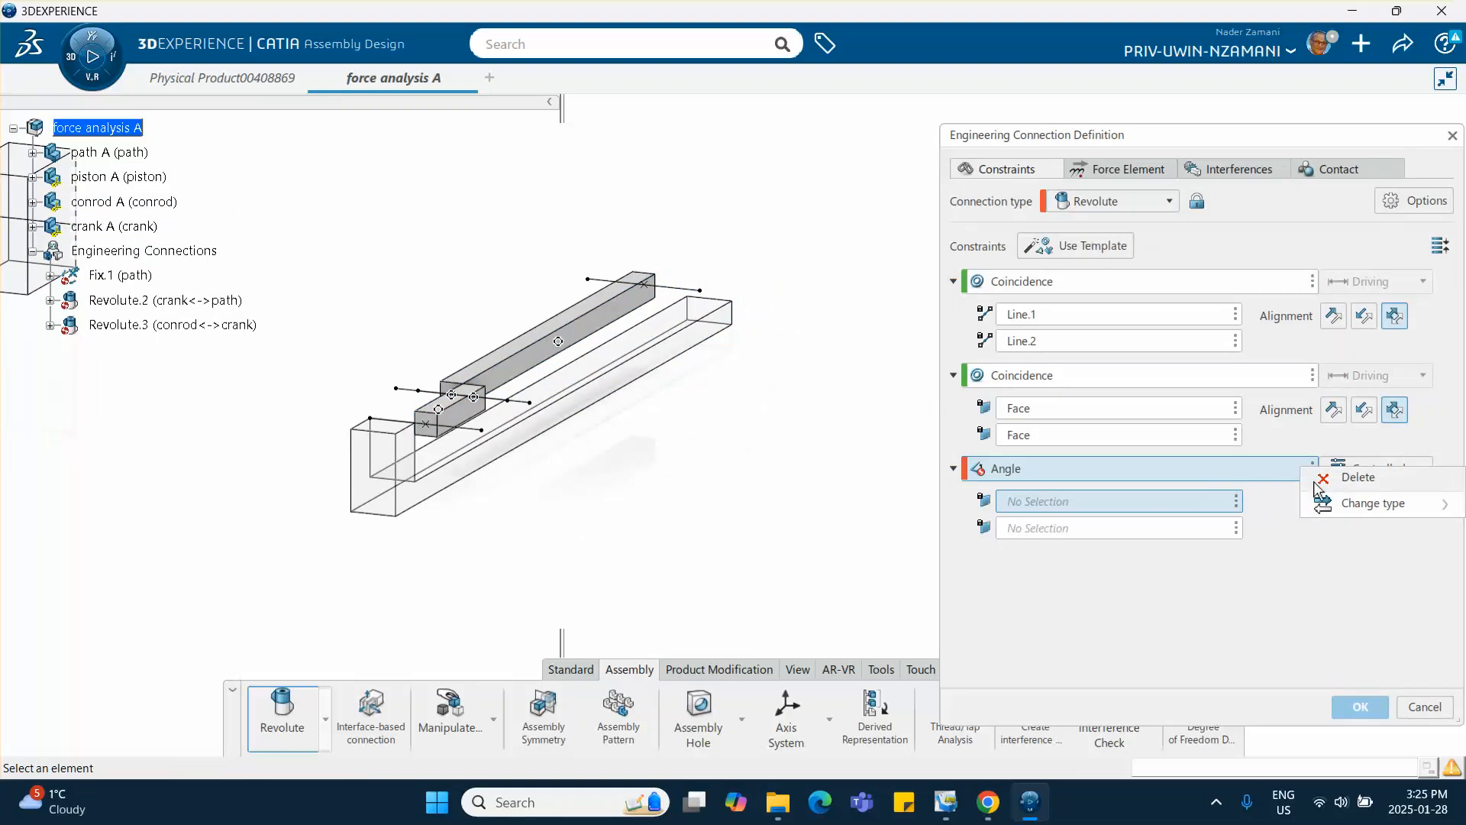
pyautogui.click(1316, 481)
pyautogui.click(1360, 706)
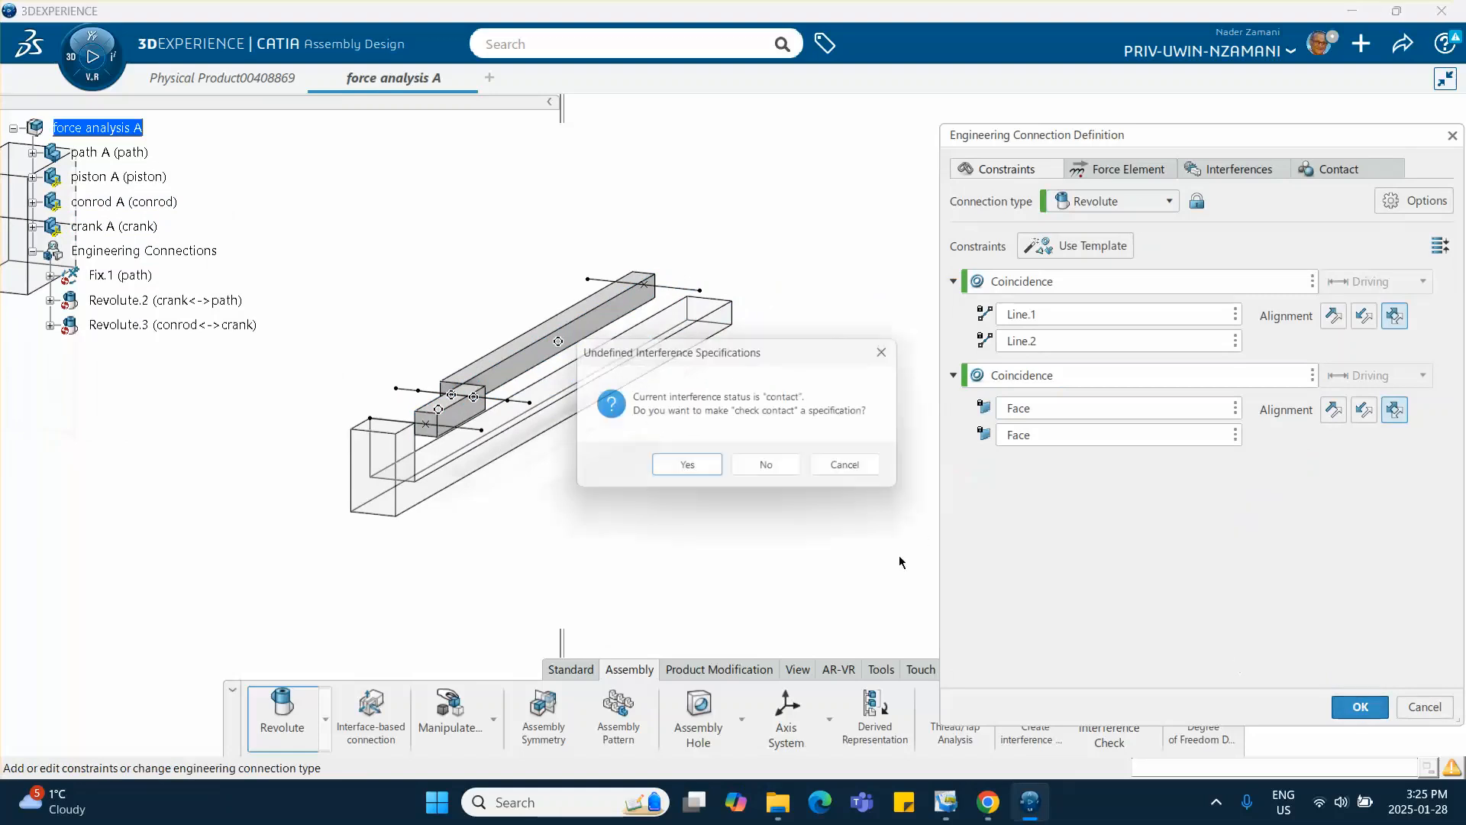
pyautogui.click(758, 469)
# Start a Prismatic engineering connection for the piston and path, dismissing the constraint template choice.
pyautogui.moveTo(569, 497); pyautogui.dragTo(904, 525, button='middle')
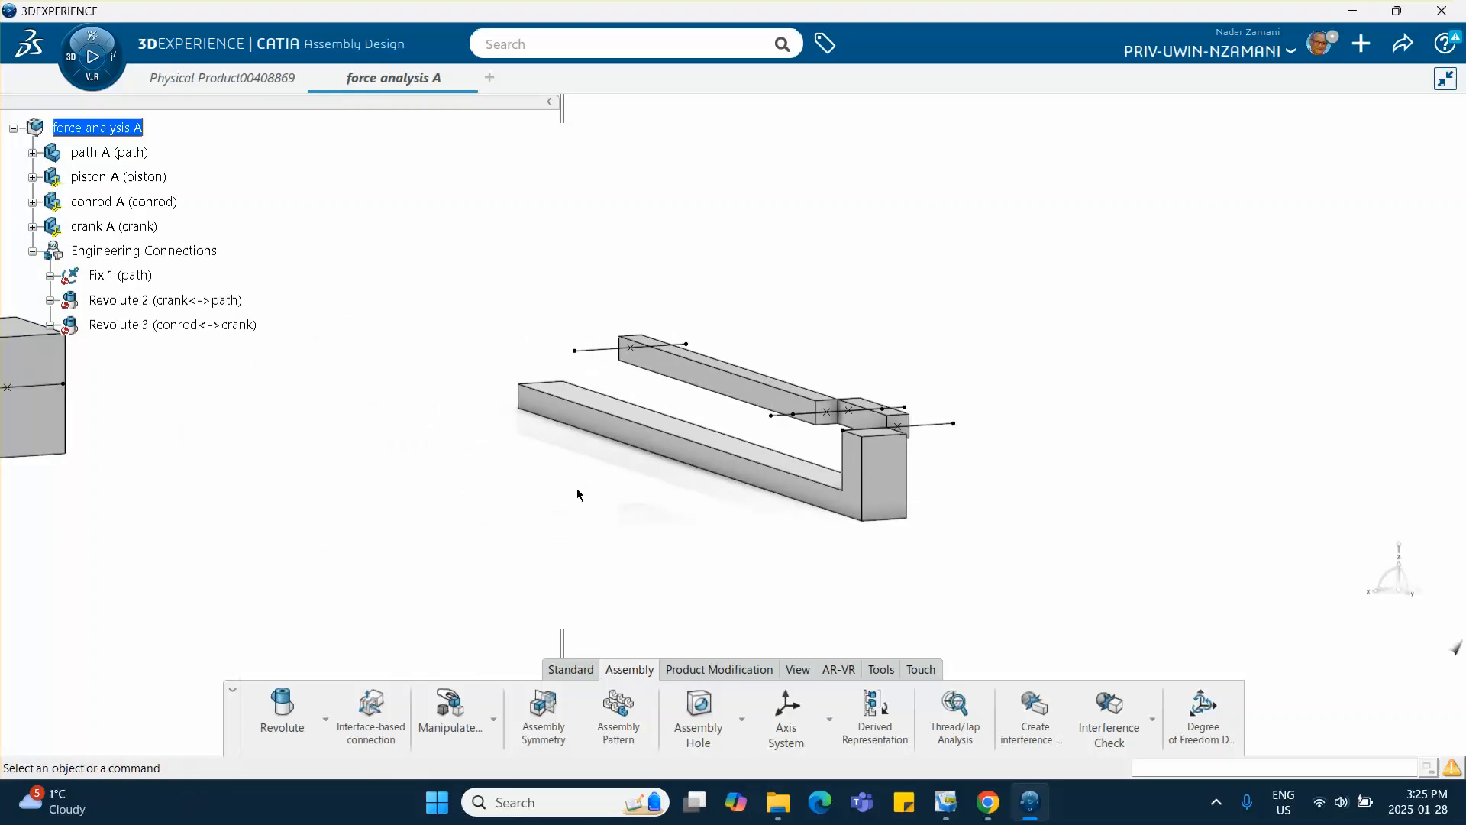
pyautogui.moveTo(130, 387); pyautogui.dragTo(590, 550, button='middle')
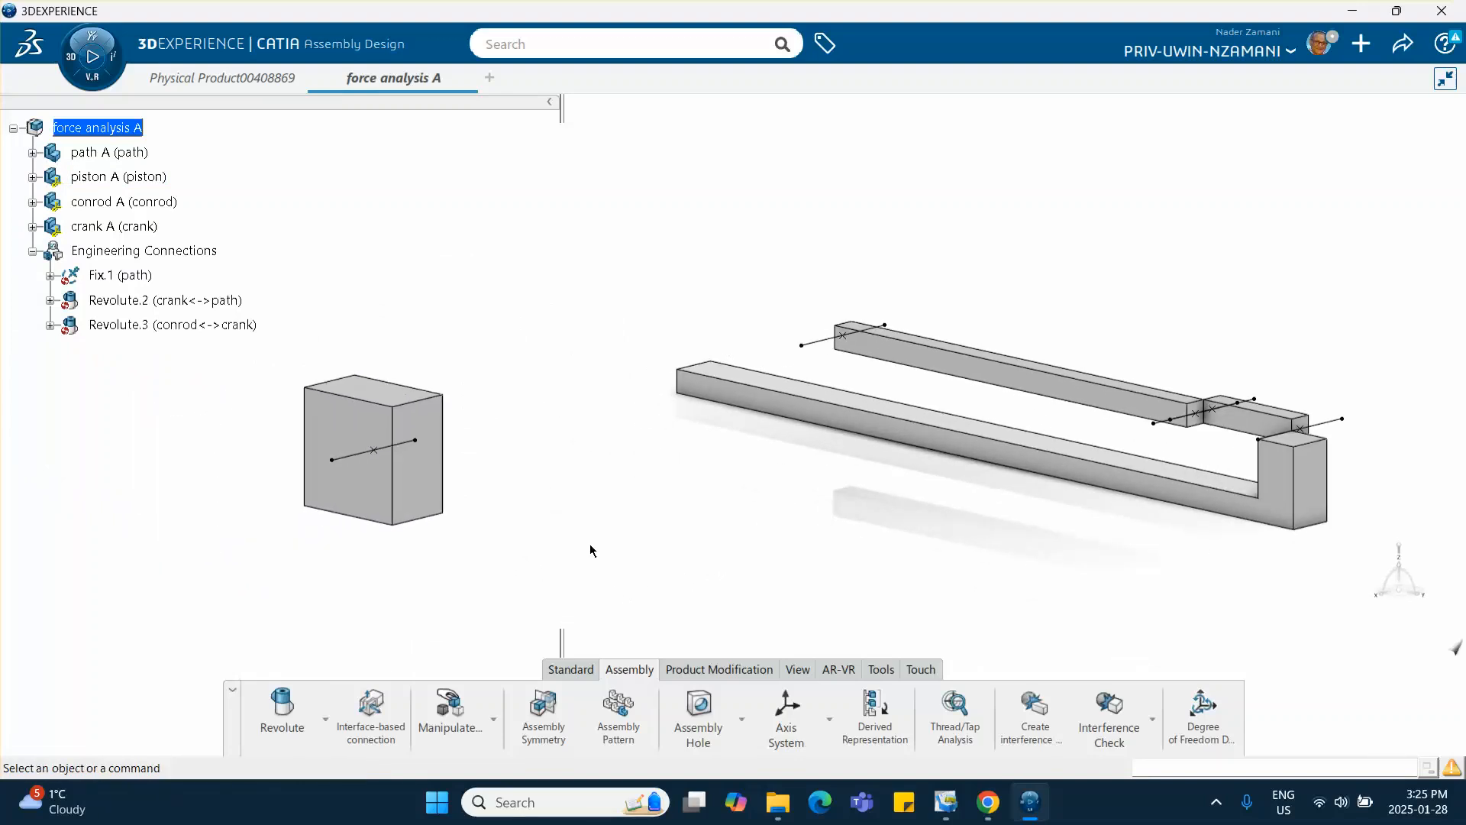
pyautogui.click(327, 722)
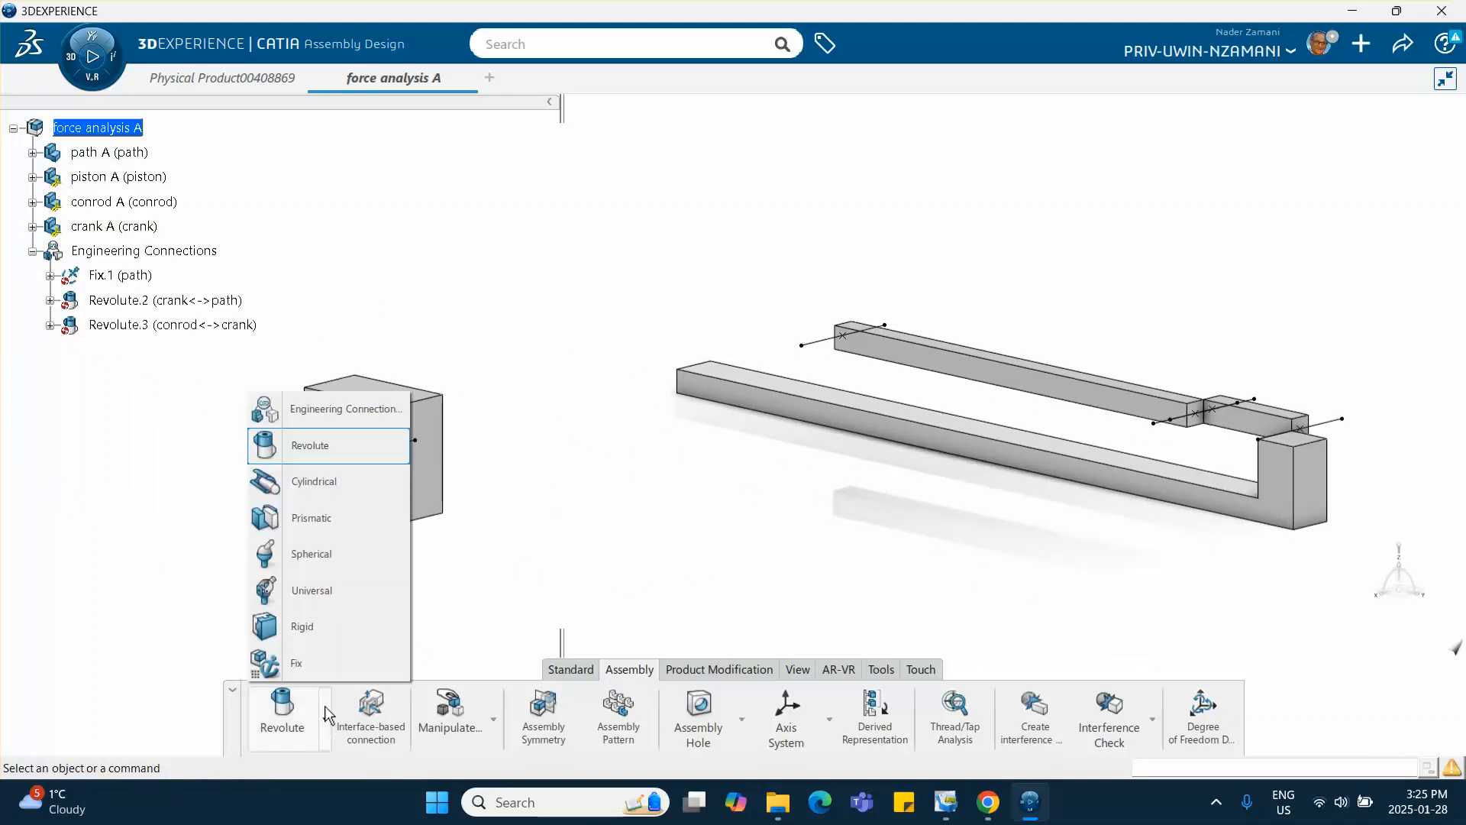
pyautogui.click(313, 511)
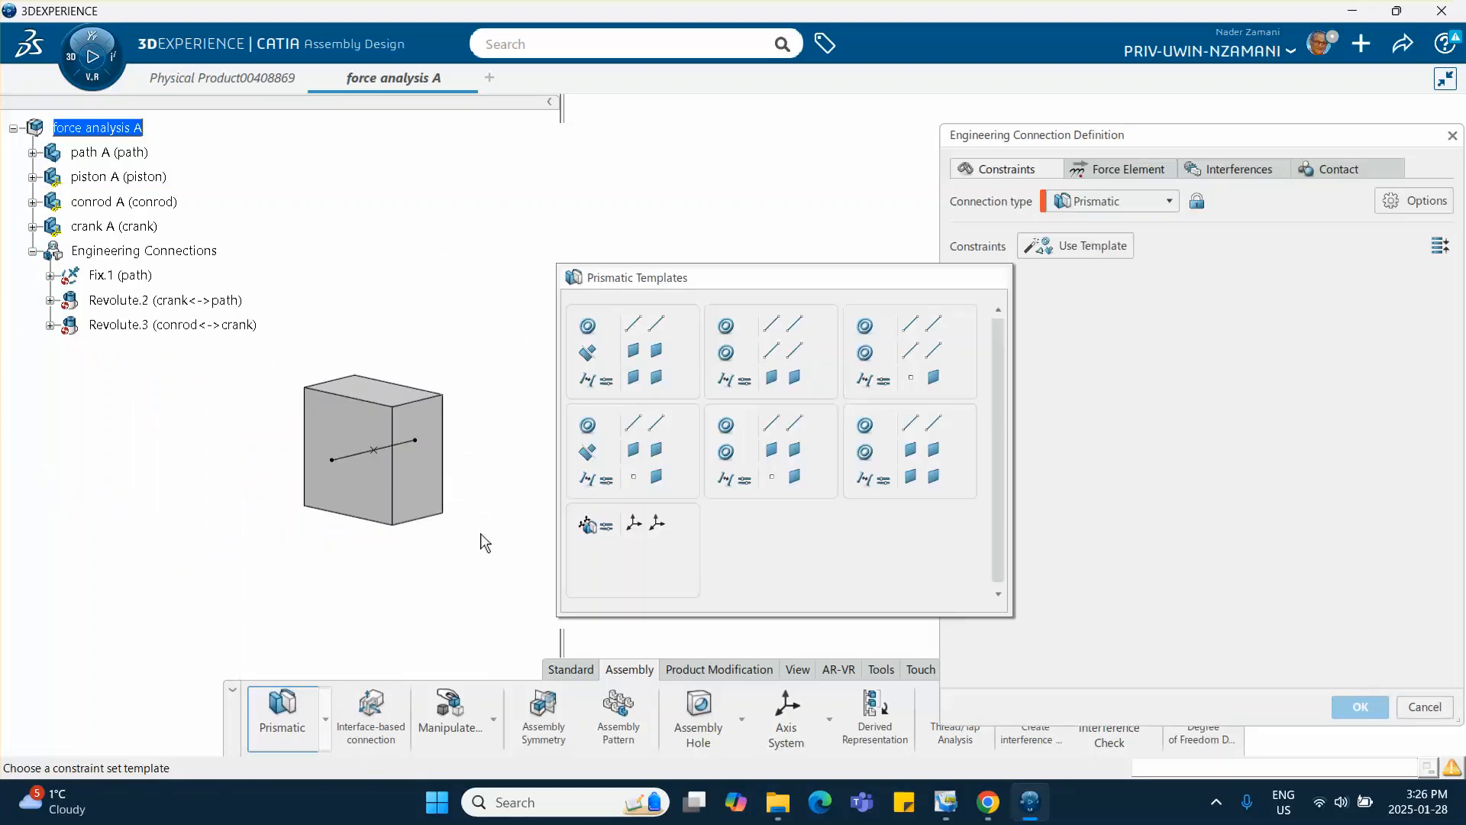
pyautogui.click(480, 534)
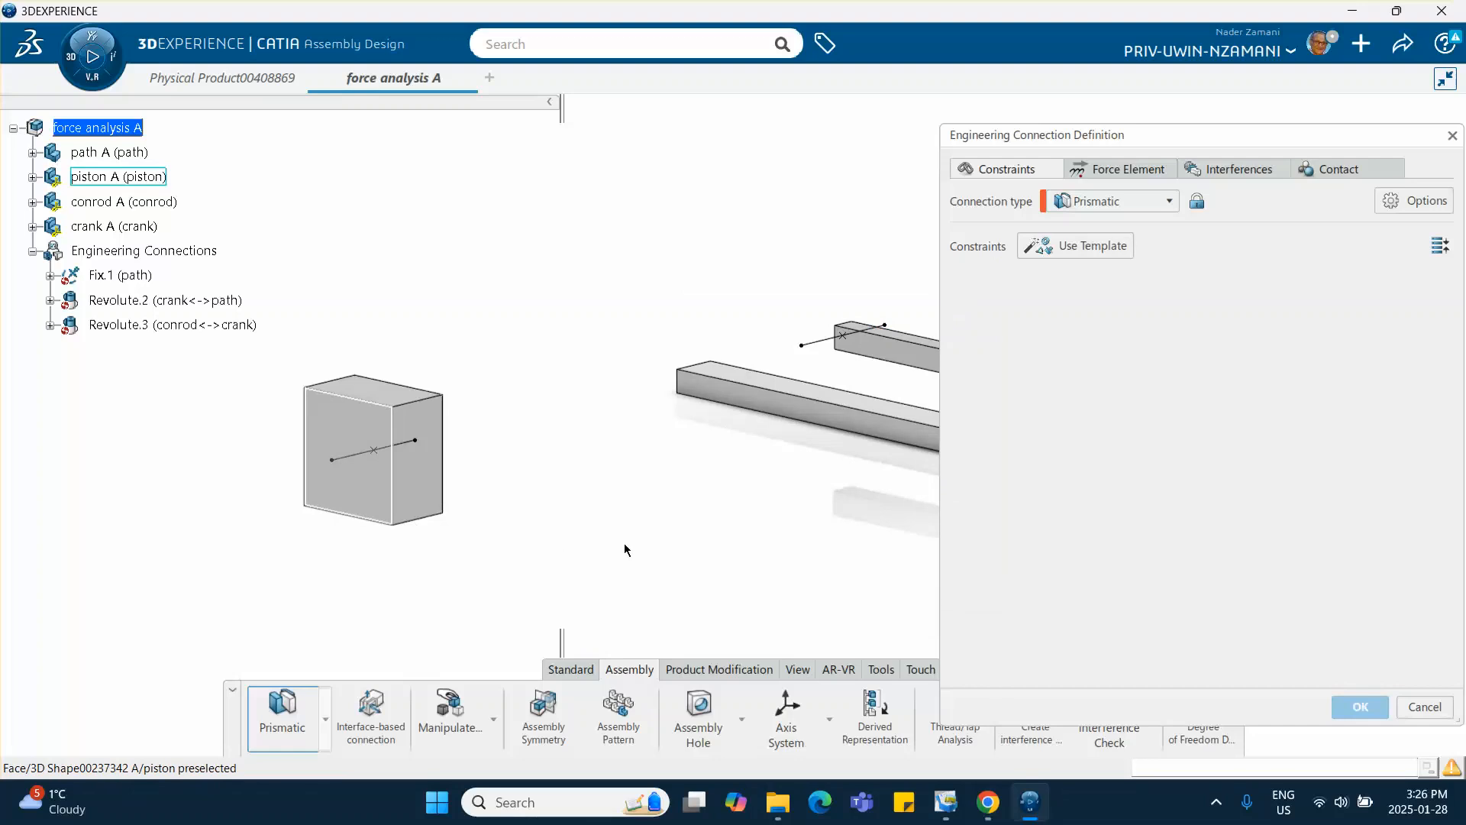
pyautogui.moveTo(624, 544); pyautogui.dragTo(628, 550, button='middle')
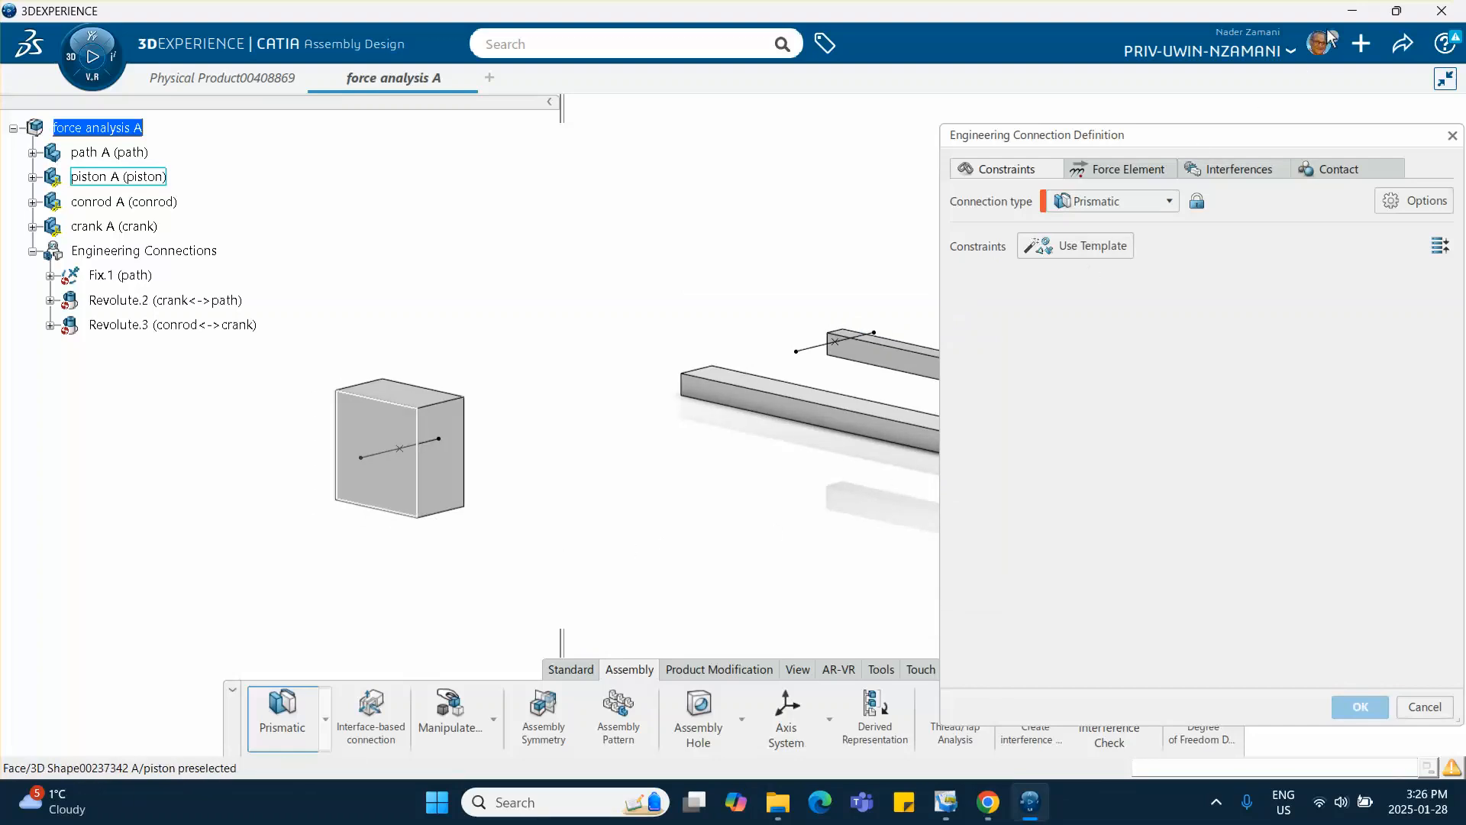
# Open the Tutorial 23 slider-crank presentation in PowerPoint to review the mechanism overview, and return to the 3DEXPERIENCE assembly.
pyautogui.click(1349, 13)
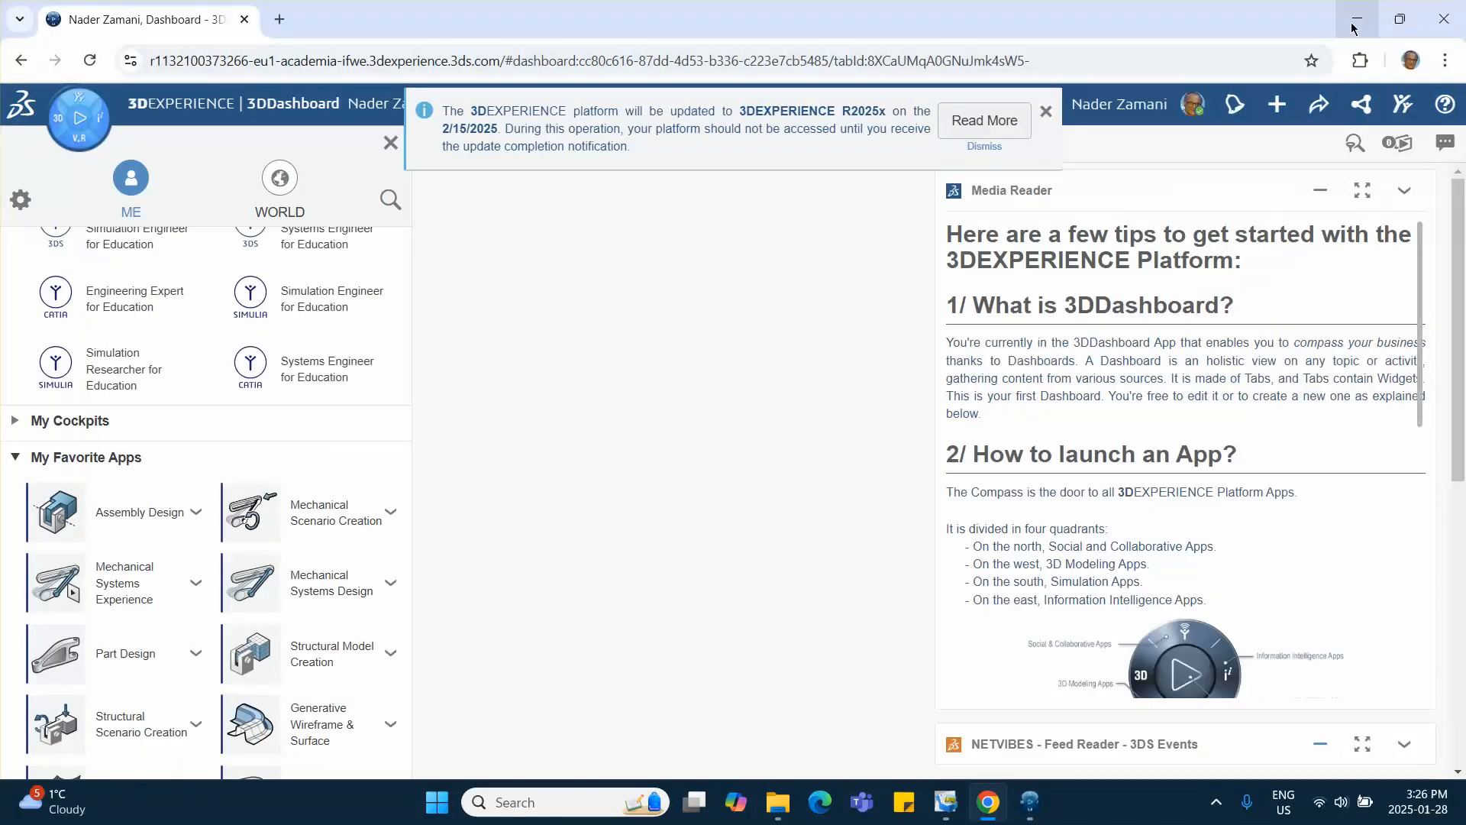
pyautogui.click(1356, 15)
pyautogui.doubleClick(716, 319)
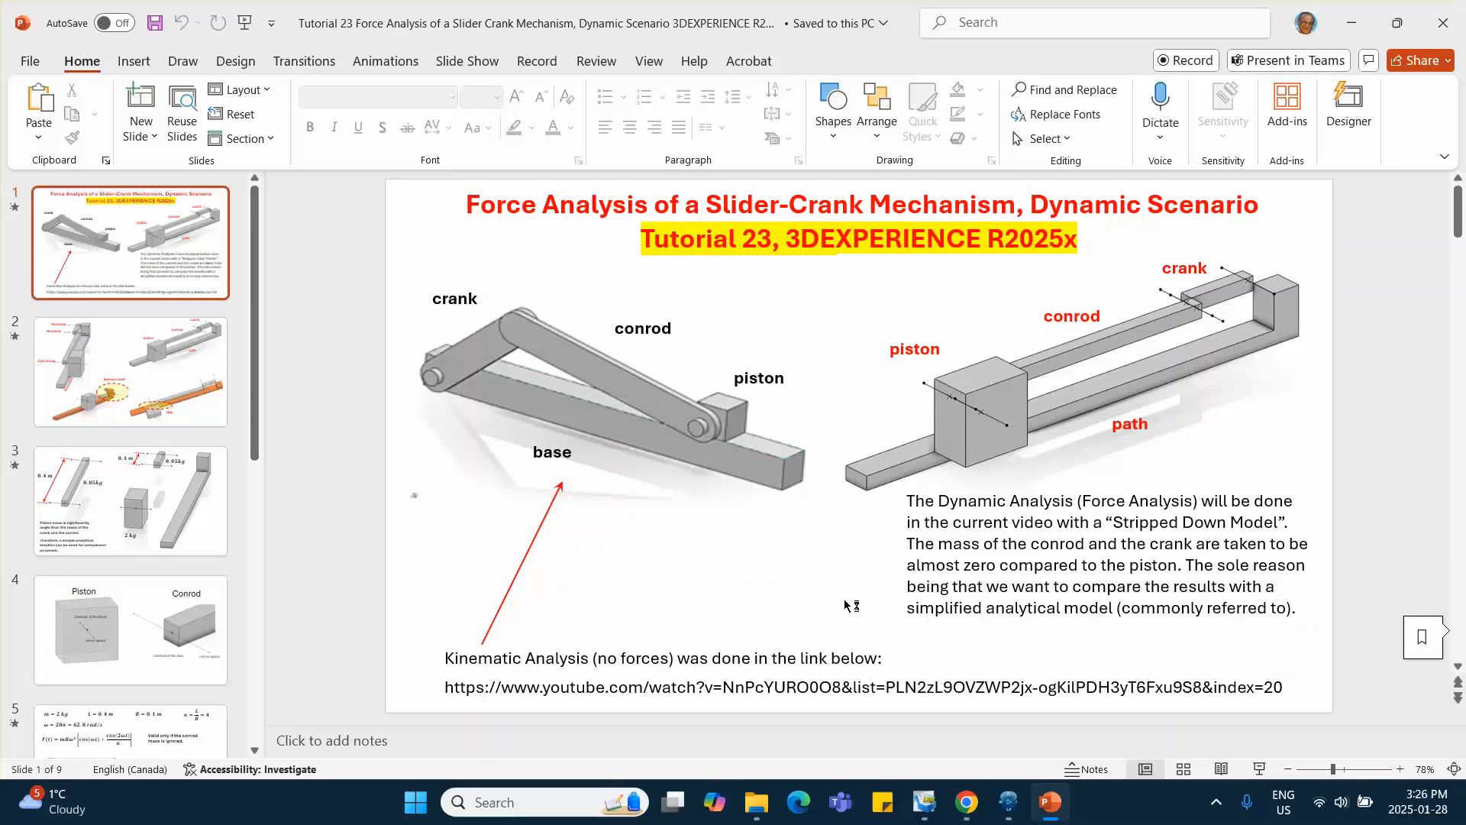
pyautogui.click(1002, 802)
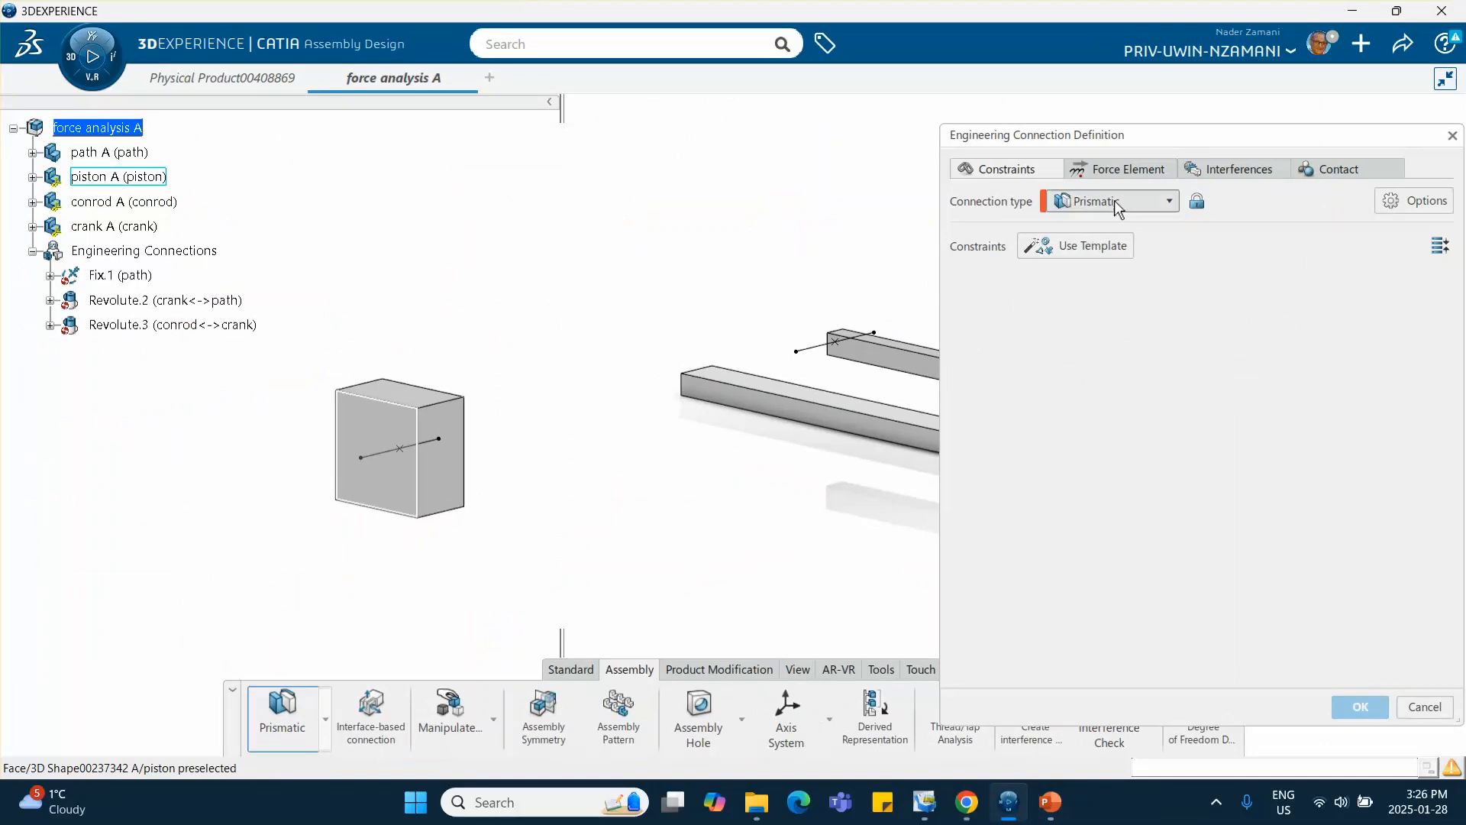
# Apply the coincidence–coincidence–offset prismatic template with line and face pairs, aligning the piston's bottom edge with the path's long top edge.
pyautogui.click(1105, 252)
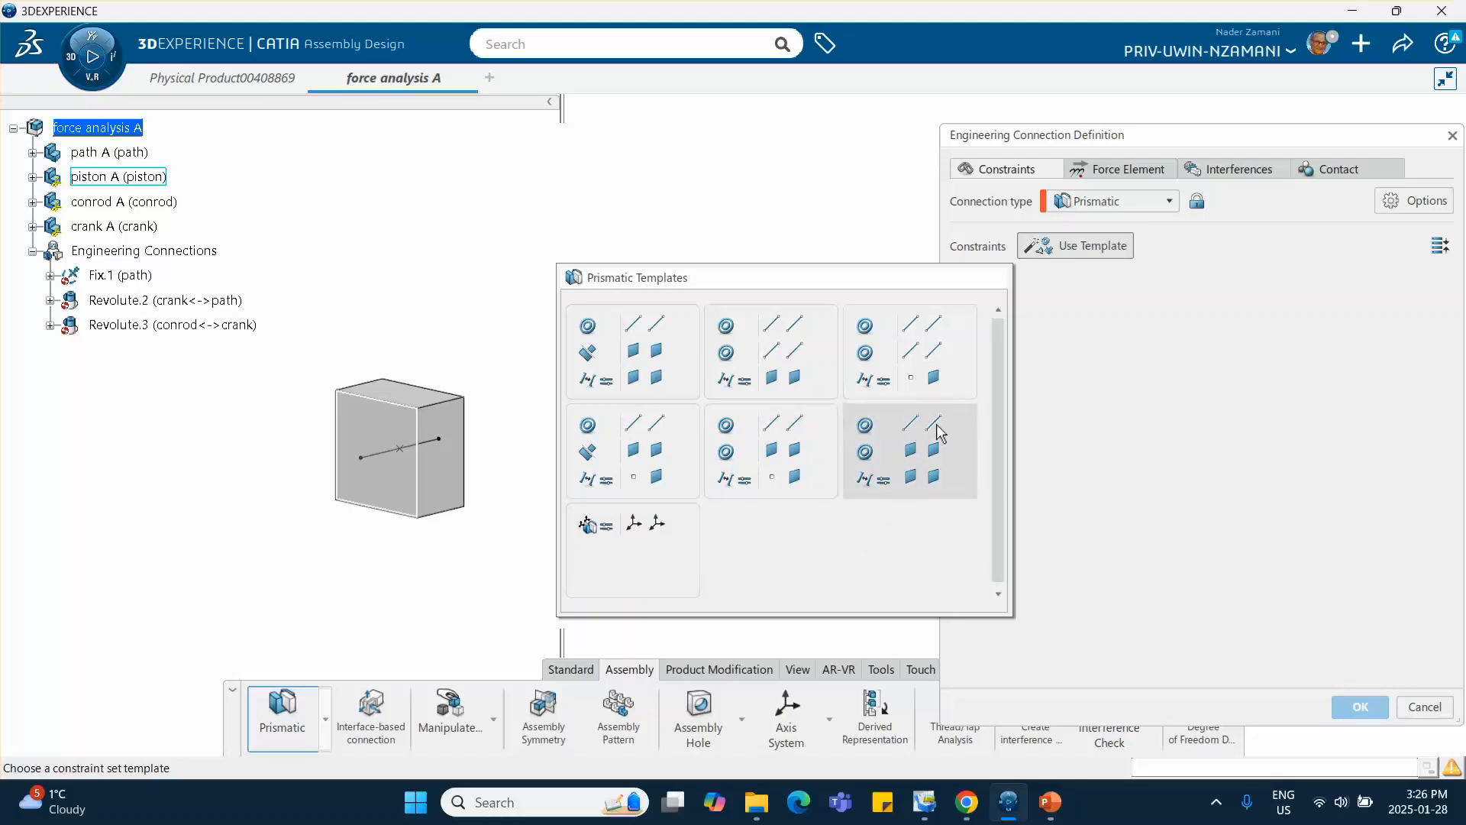
pyautogui.click(922, 467)
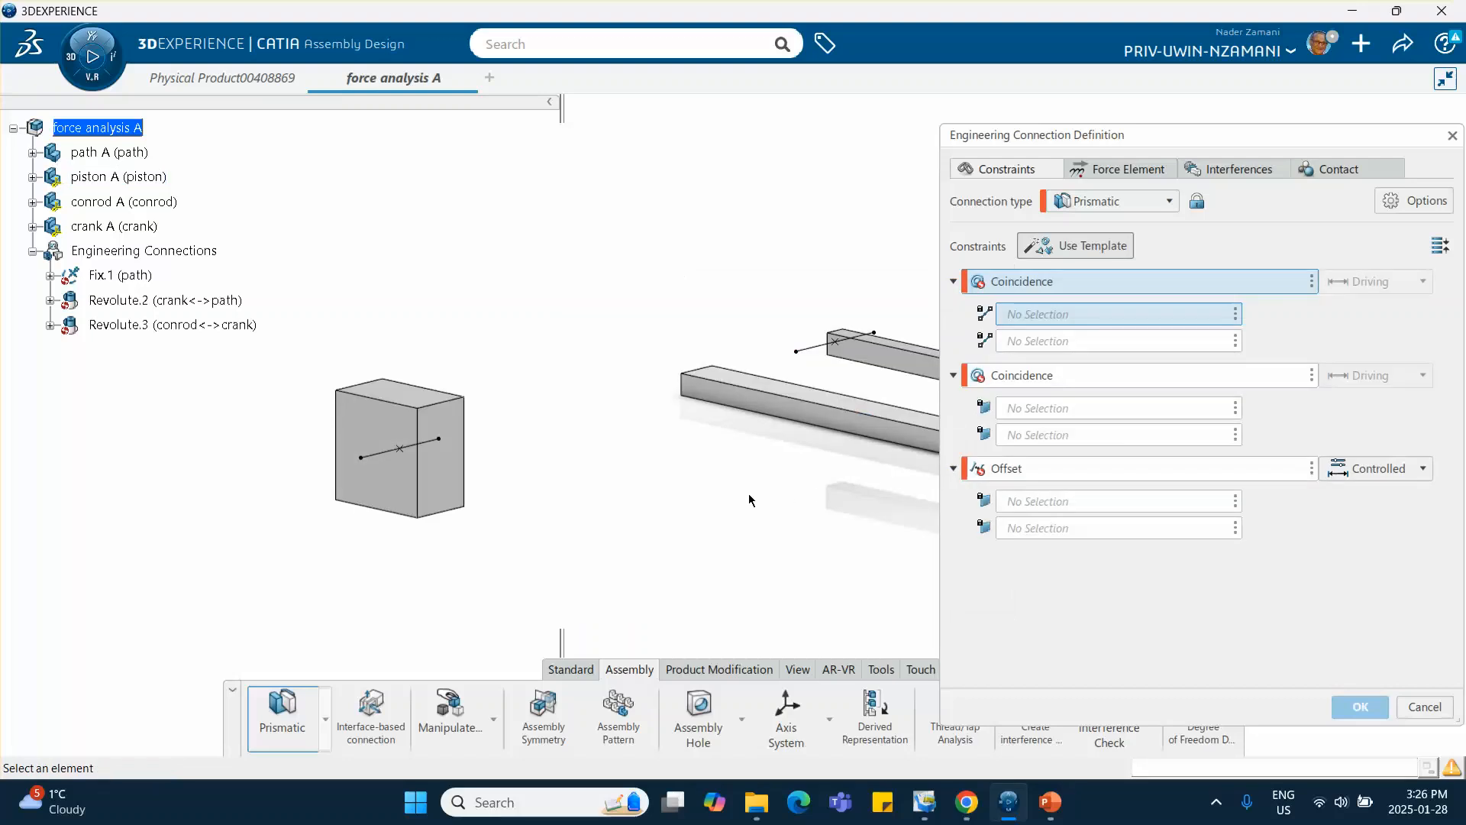
pyautogui.moveTo(743, 492); pyautogui.dragTo(435, 451, button='middle')
pyautogui.click(437, 410)
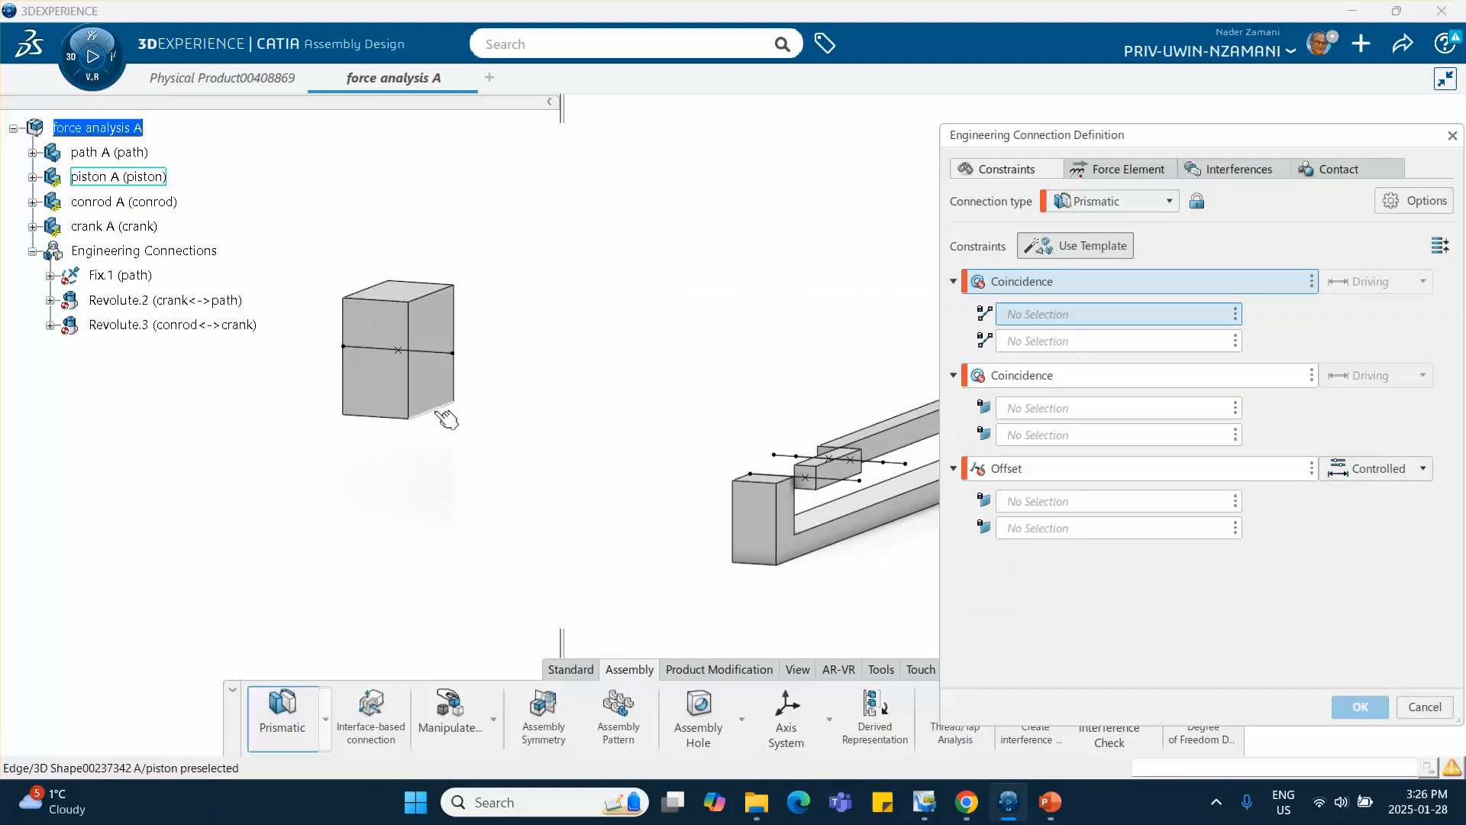
pyautogui.moveTo(569, 544); pyautogui.dragTo(755, 463, button='middle')
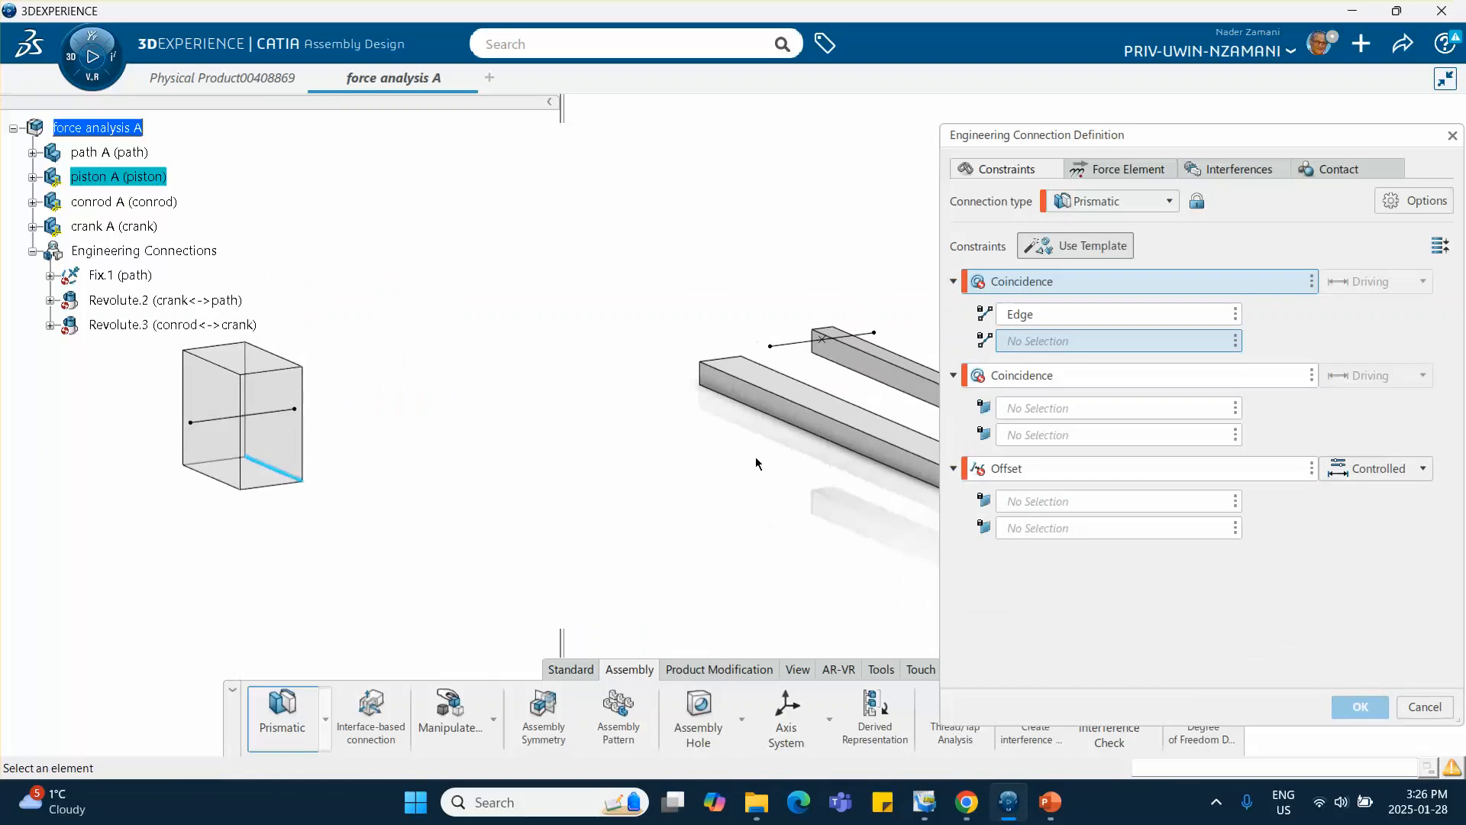
pyautogui.click(794, 408)
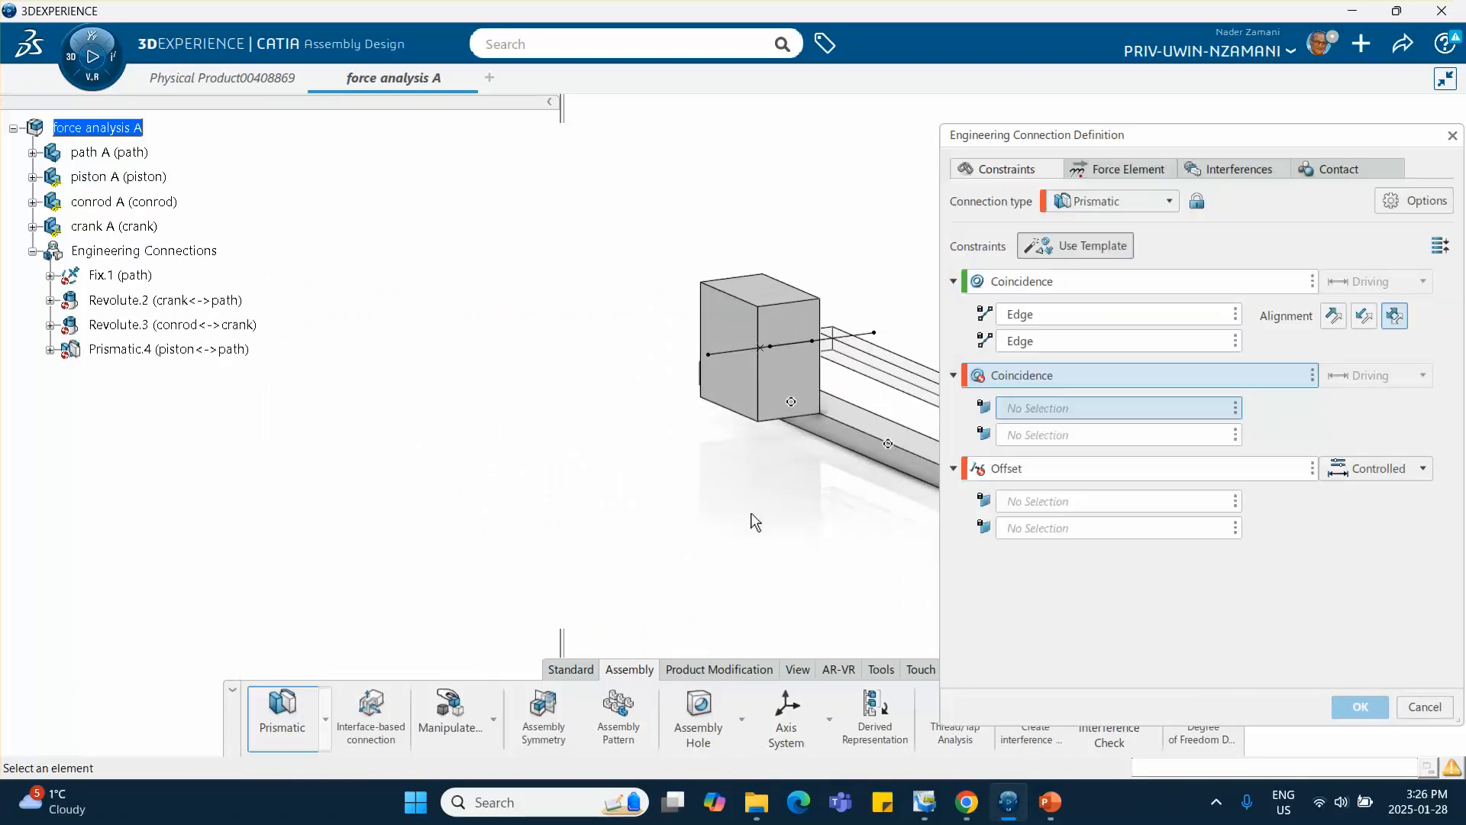
# Set the second coincidence of the prismatic connection between the path's long side face and the piston's side face.
pyautogui.click(856, 455)
pyautogui.moveTo(860, 456); pyautogui.dragTo(361, 461, button='middle')
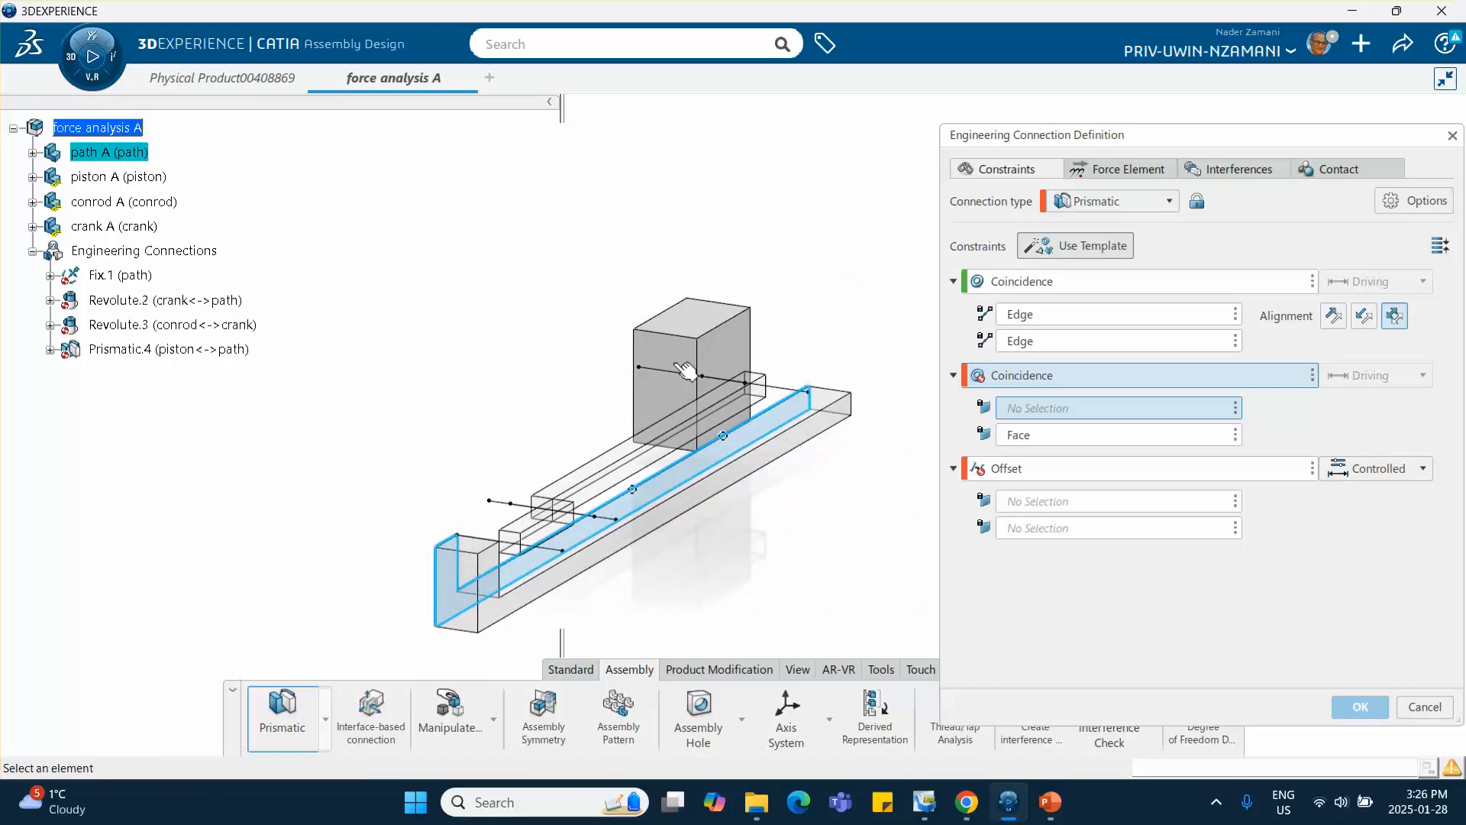
pyautogui.click(730, 368)
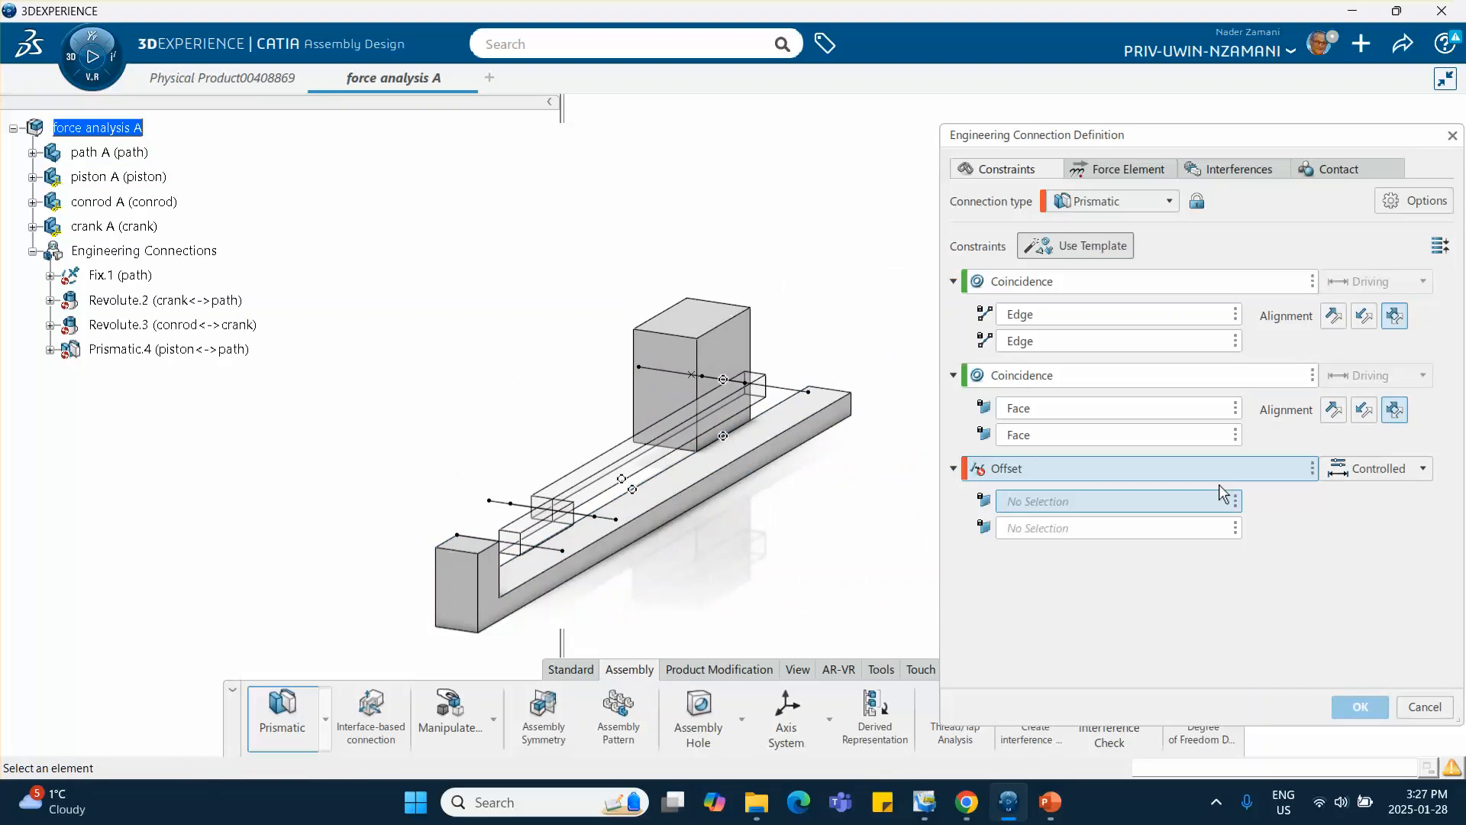
# Delete the offset constraint and confirm the piston–path prismatic connection without a contact-check specification.
pyautogui.click(1313, 467)
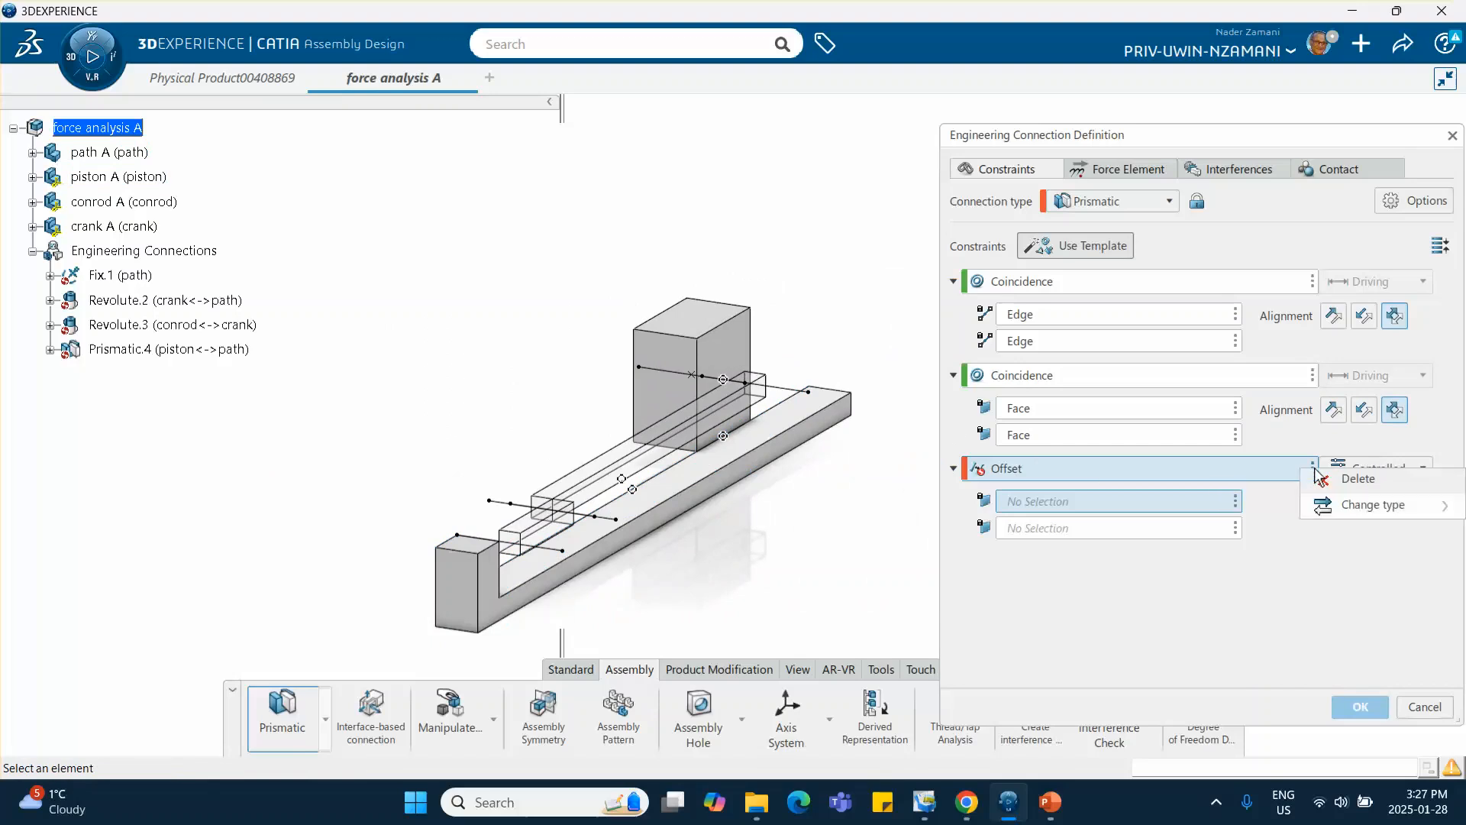
pyautogui.click(1355, 479)
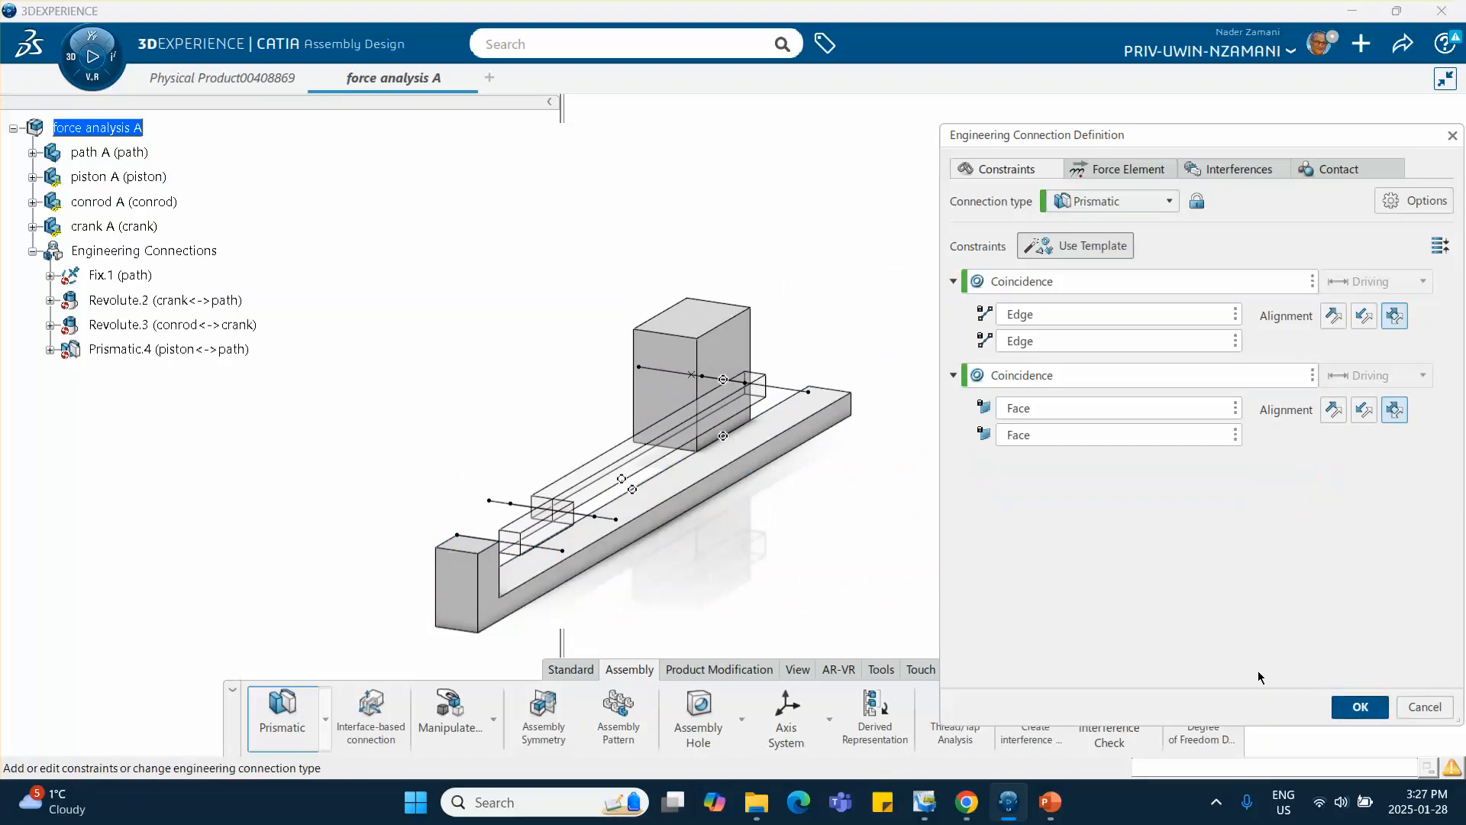
pyautogui.click(1360, 706)
pyautogui.click(780, 473)
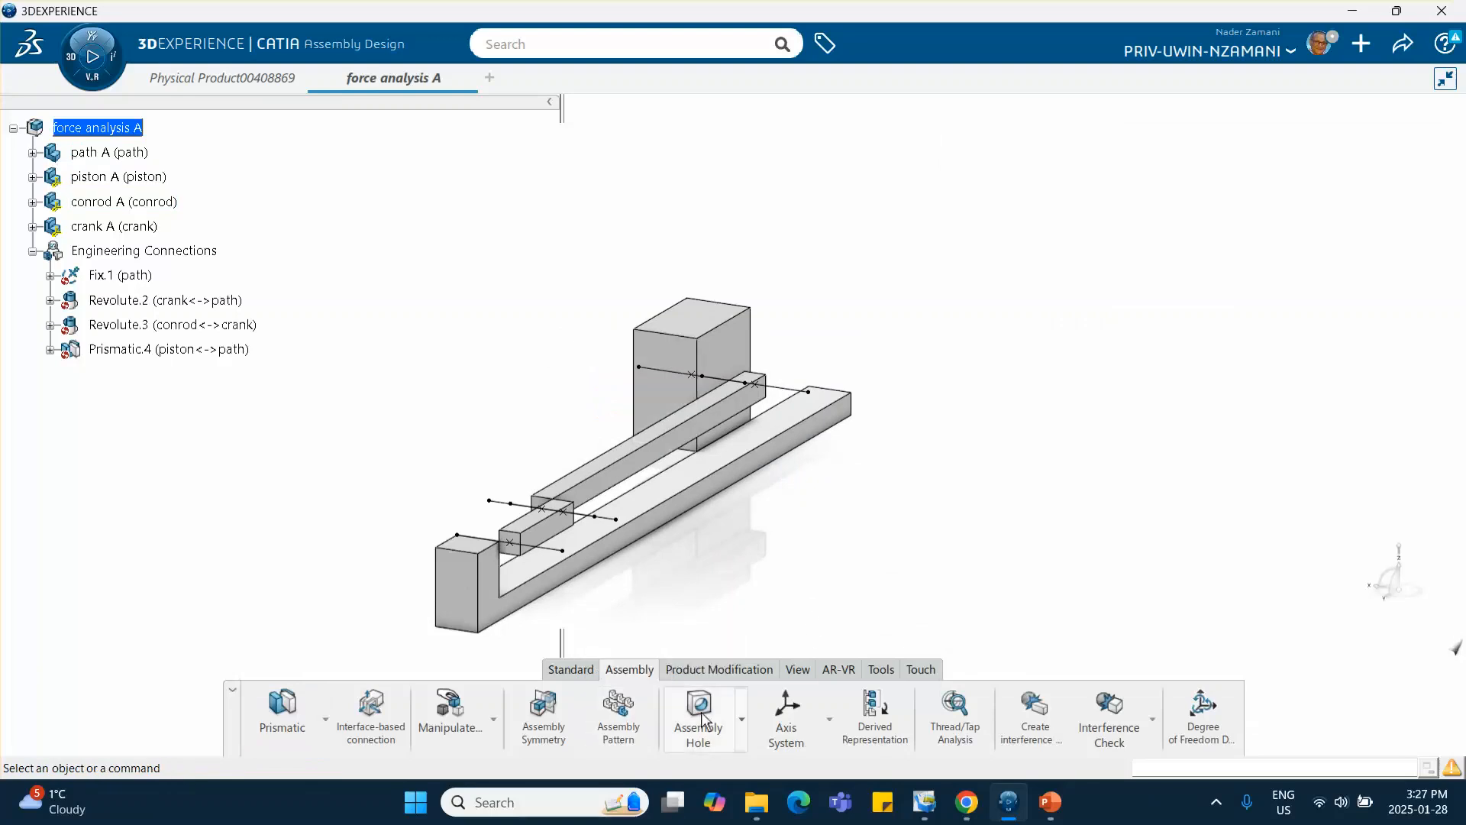
# Add a cylindrical connection from the coincidence–angle–offset line and plane template, making the conrod's end axis line coincident with the piston's axis line.
pyautogui.click(326, 719)
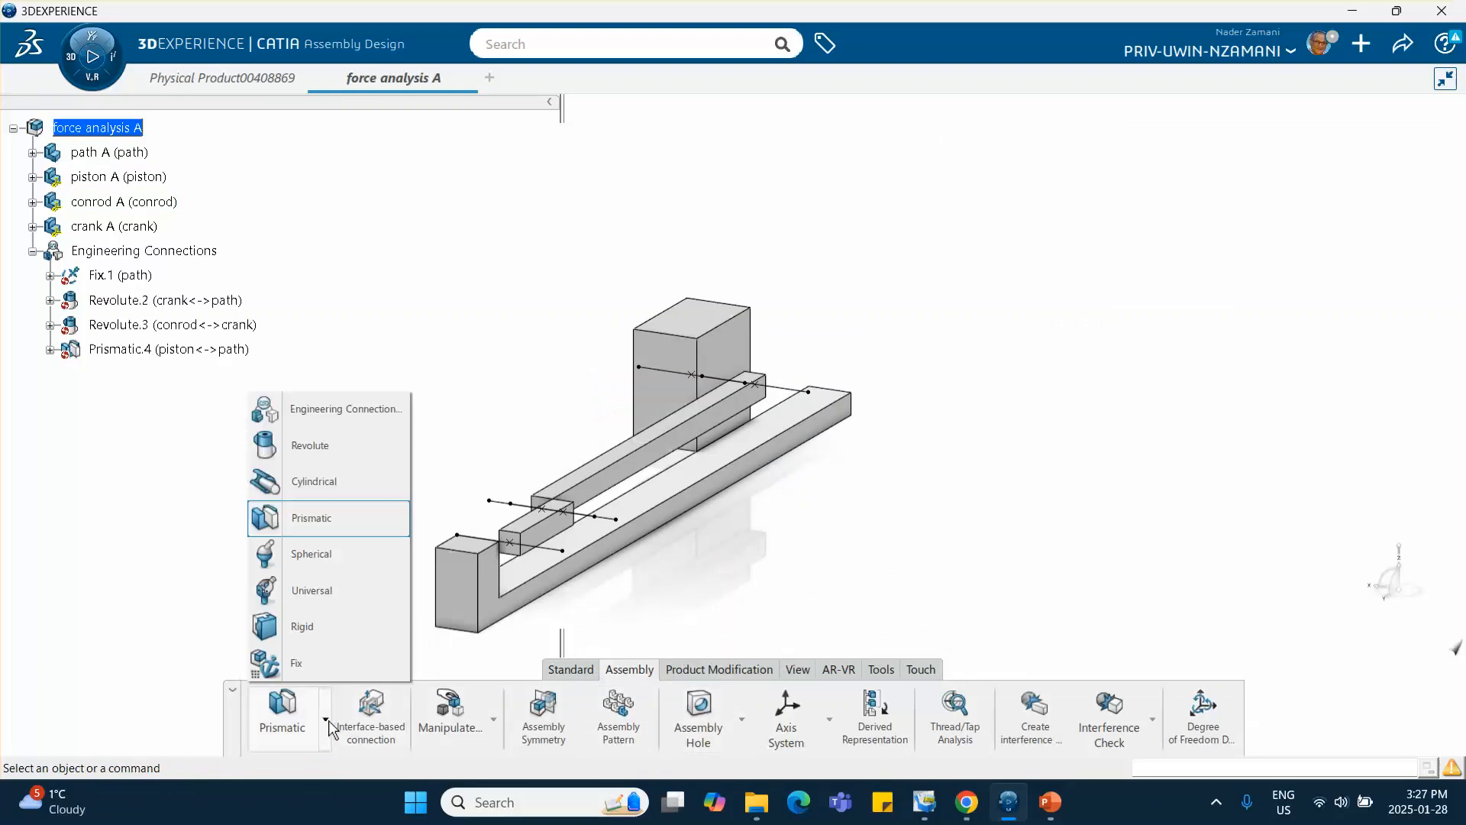
pyautogui.click(315, 482)
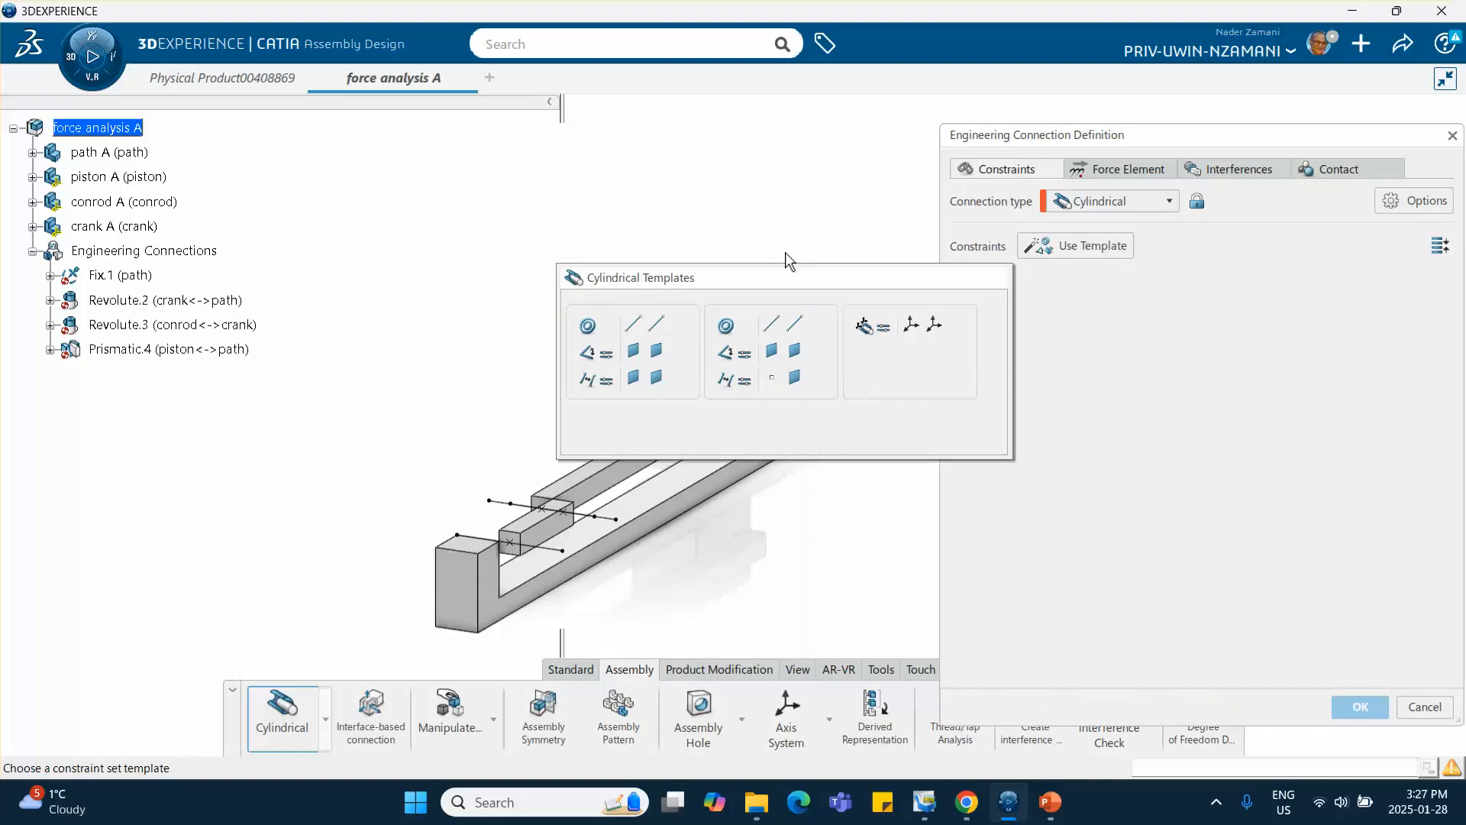
pyautogui.click(644, 330)
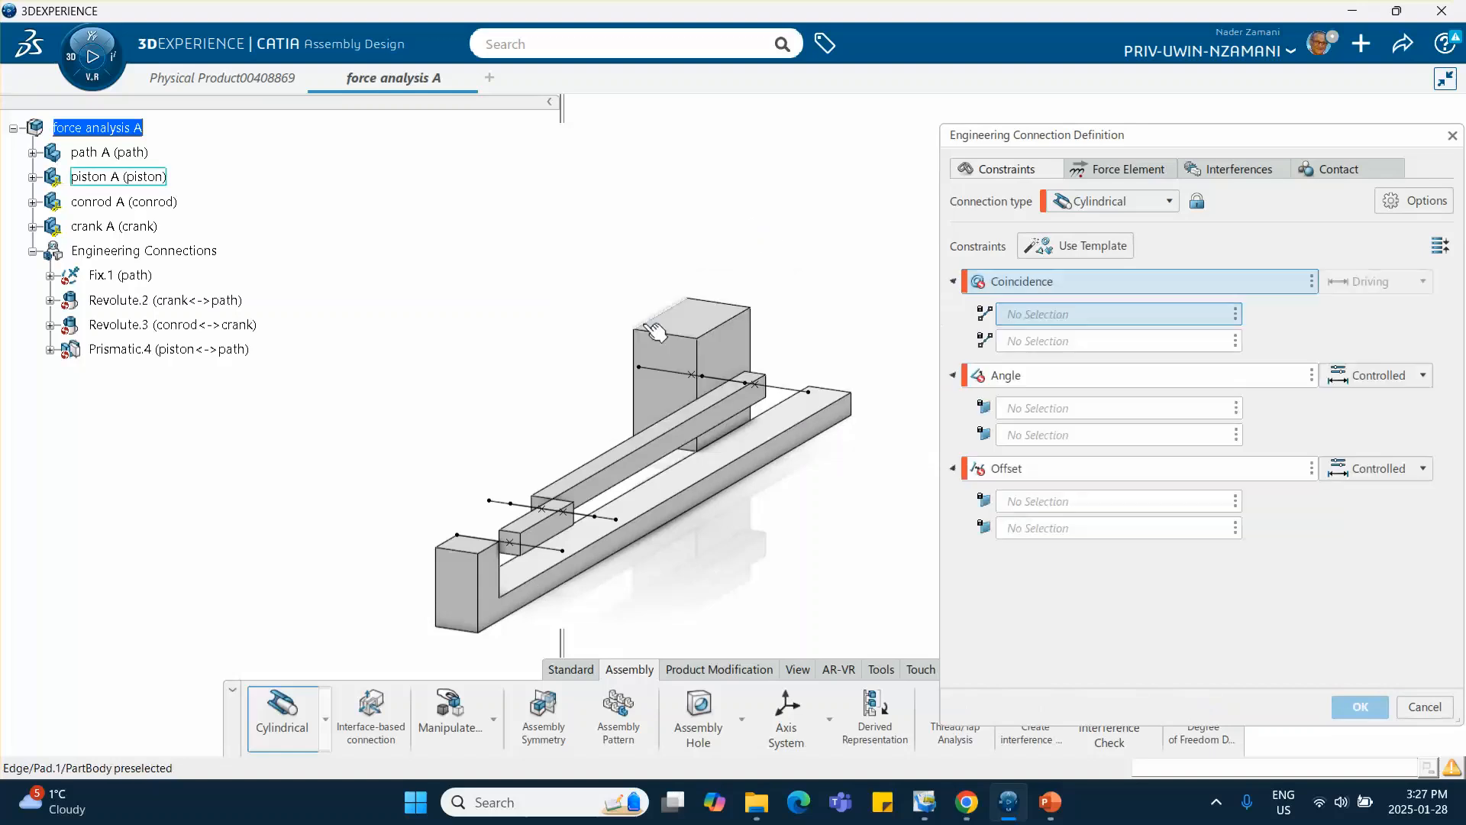
pyautogui.click(796, 395)
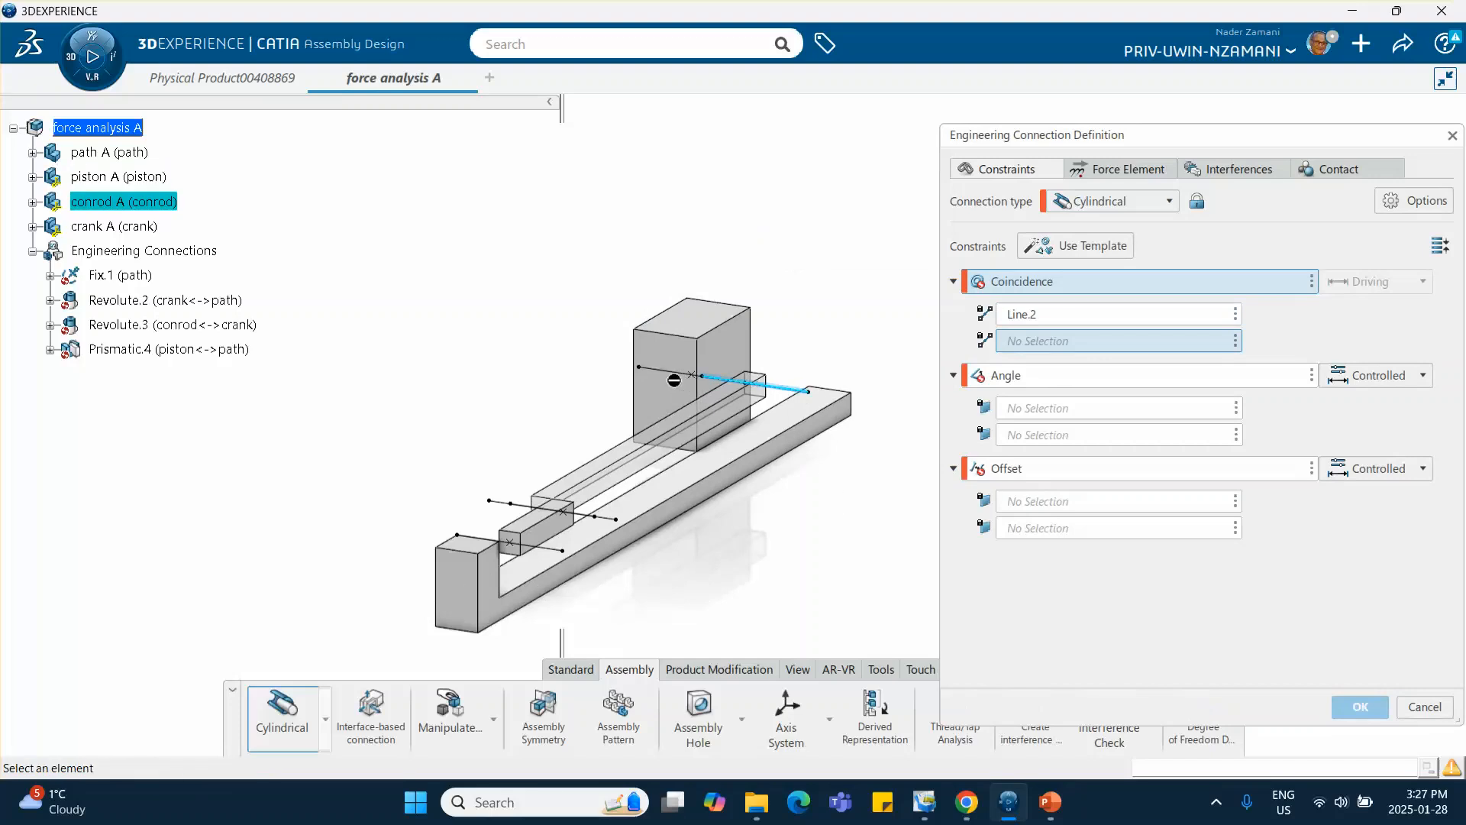
pyautogui.click(669, 372)
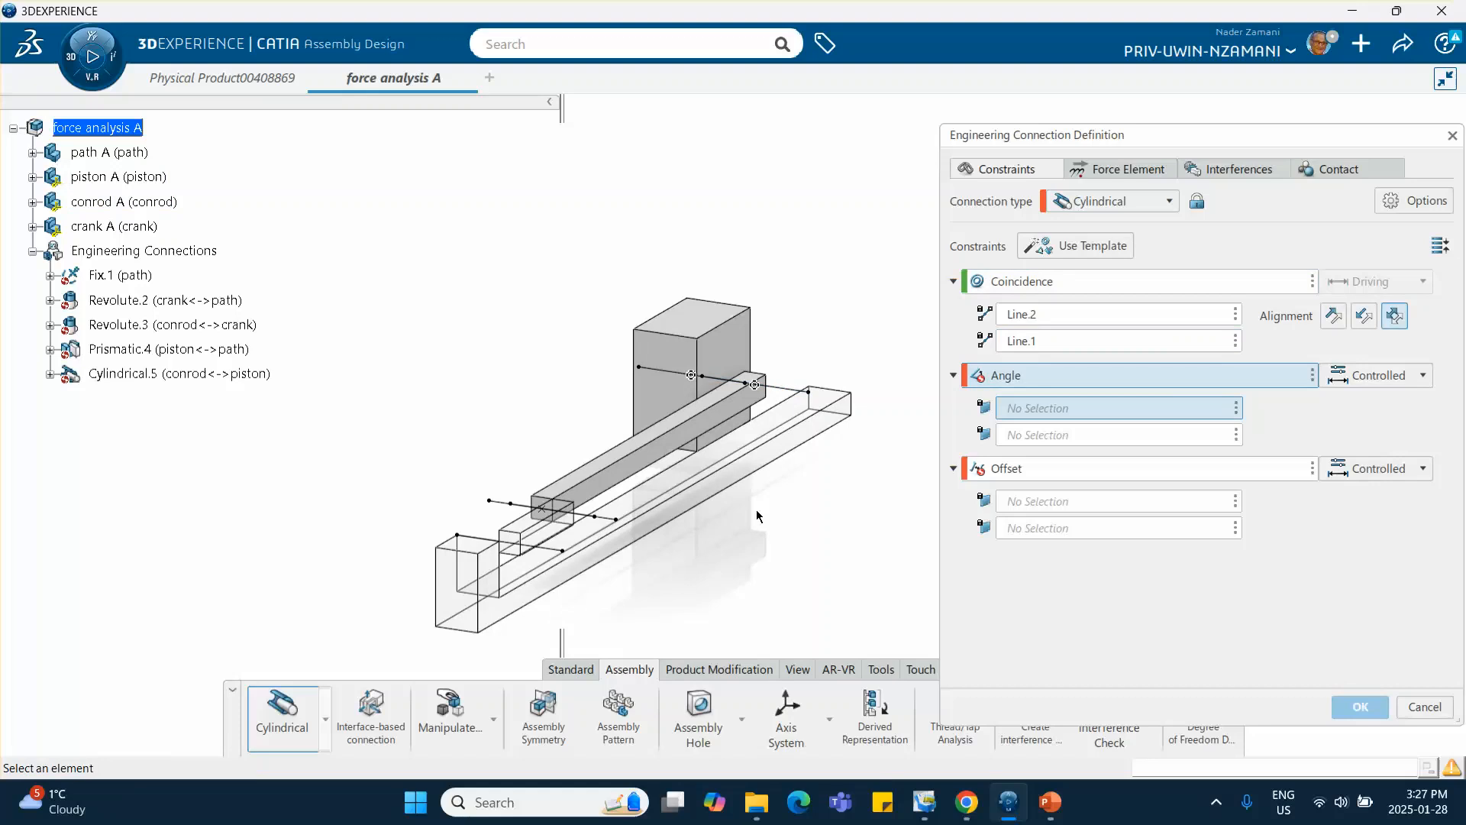
# Delete the angle and offset constraints and confirm the conrod–piston cylindrical connection without a check-no-clash specification.
pyautogui.click(1312, 375)
pyautogui.click(1330, 387)
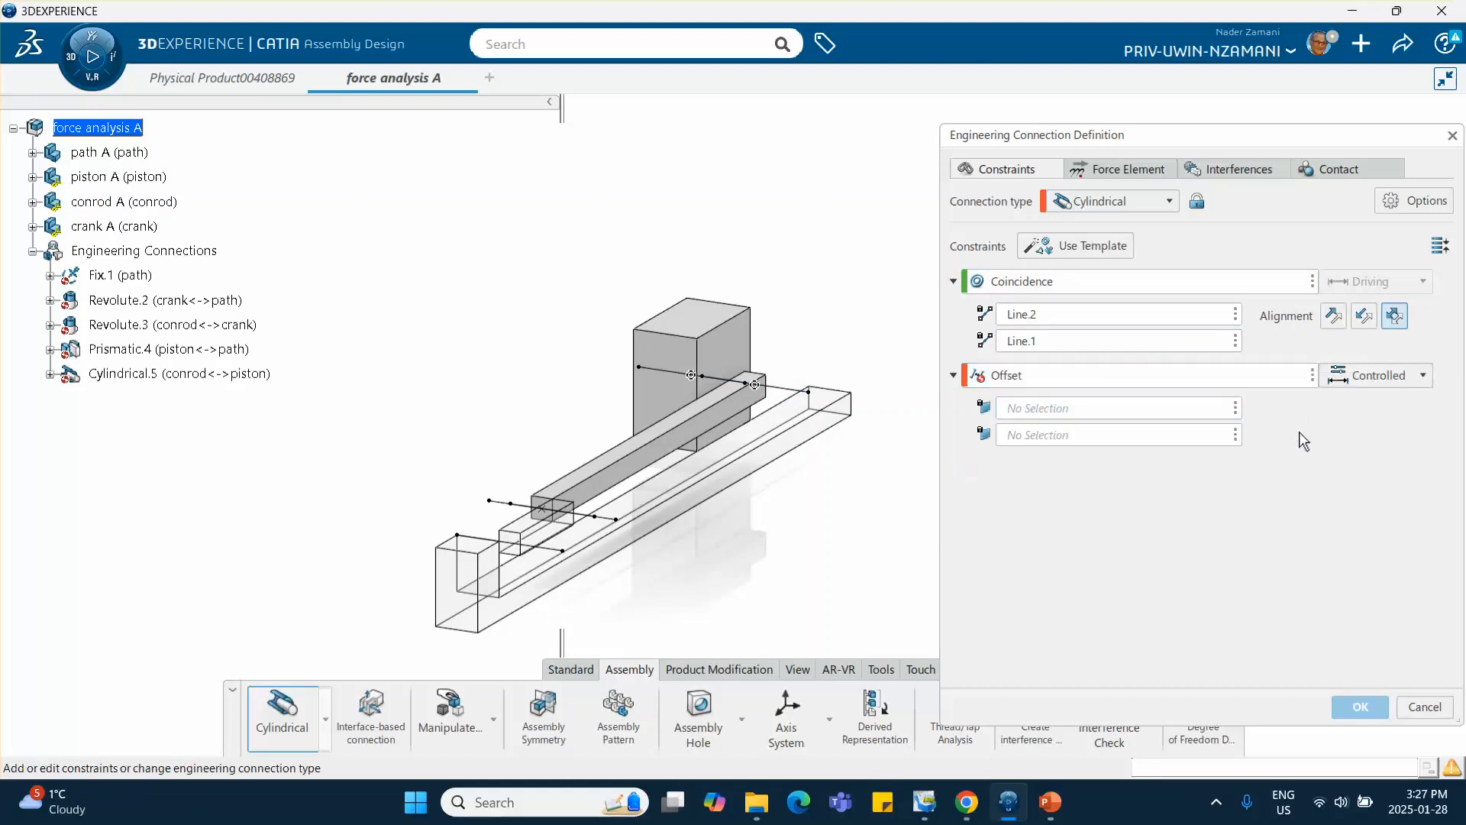
pyautogui.click(1312, 375)
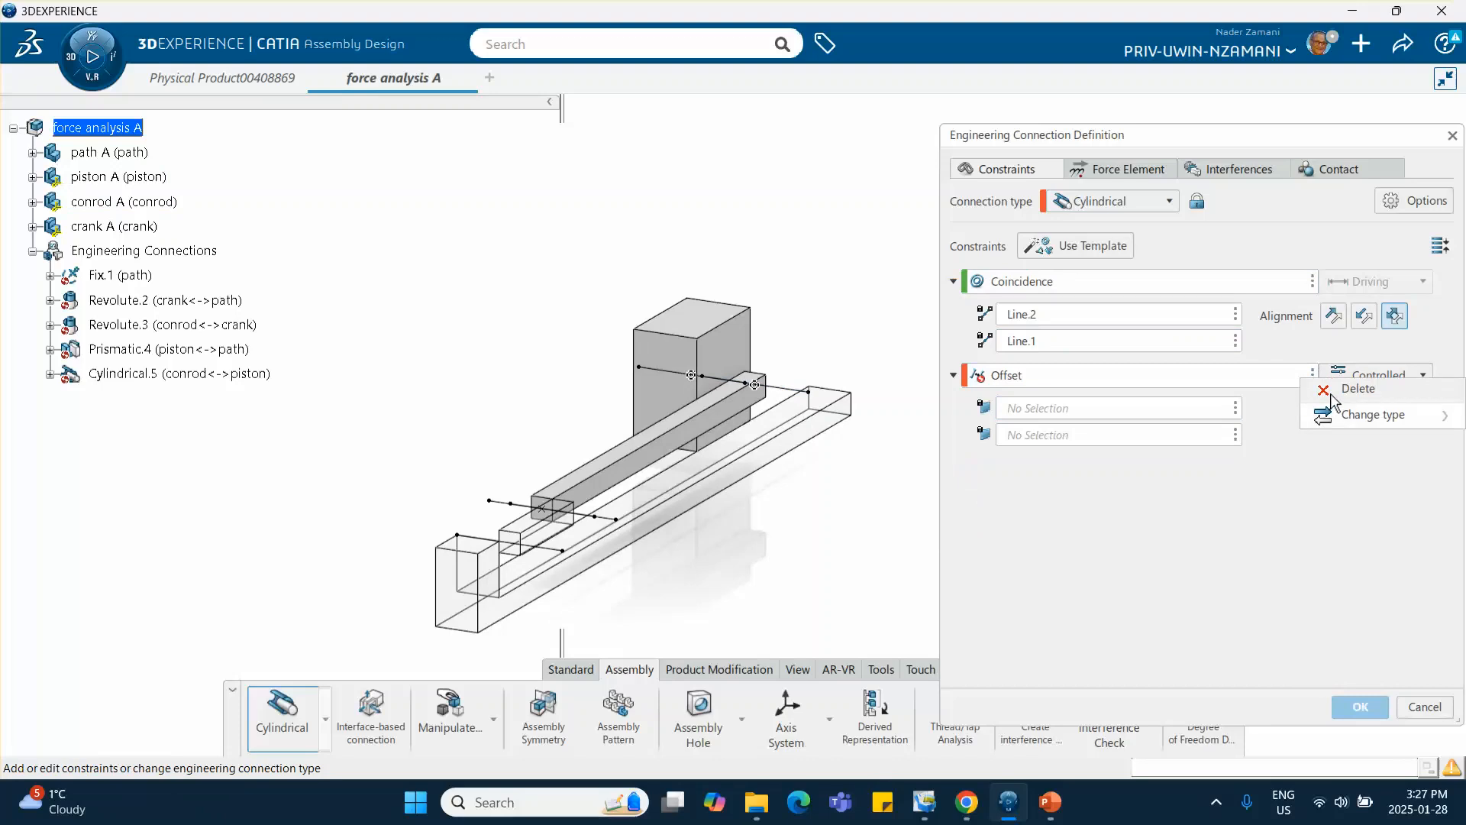
pyautogui.click(1338, 389)
pyautogui.click(1359, 706)
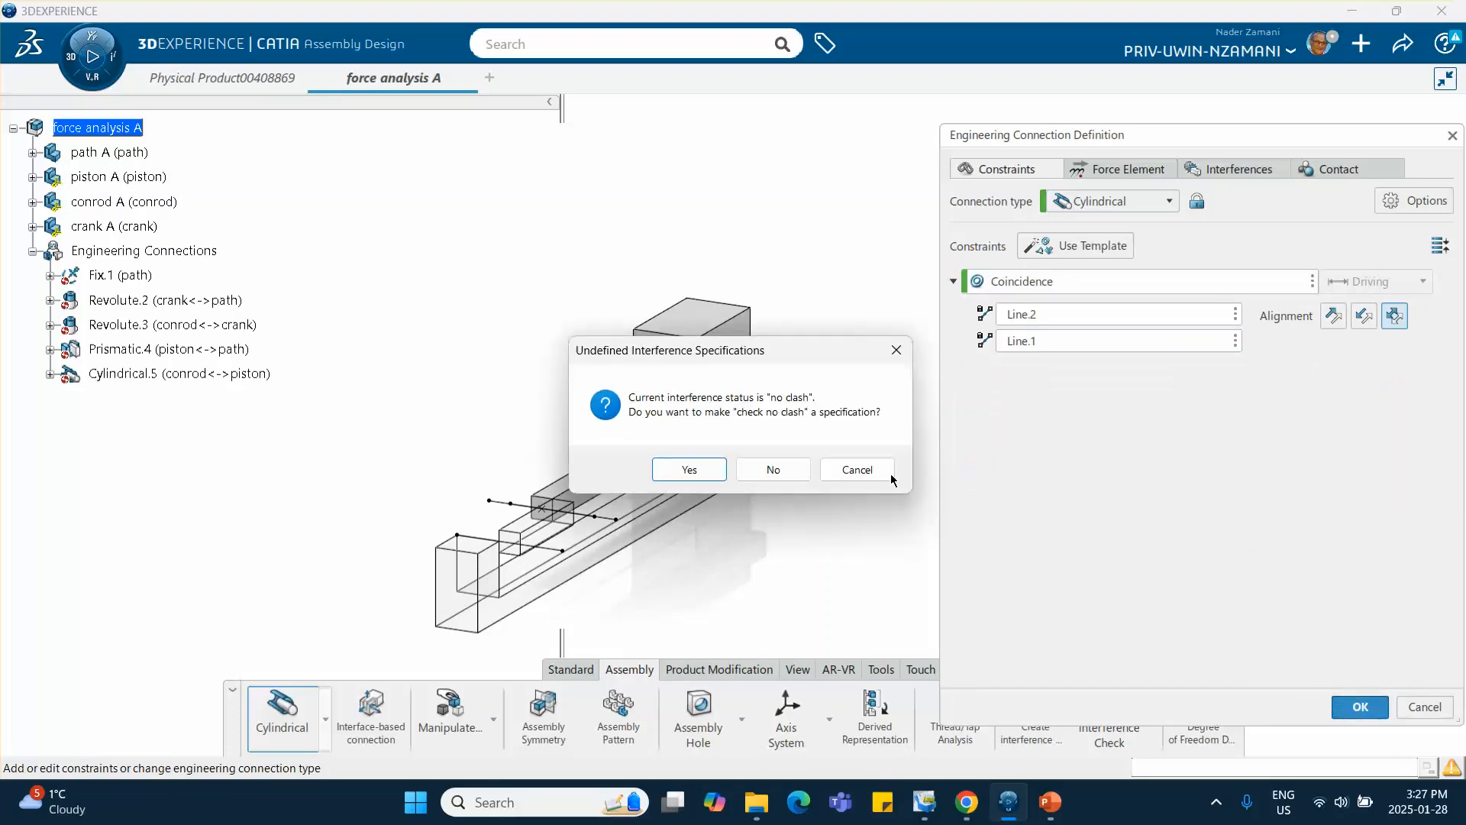
pyautogui.click(771, 469)
# Switch to the PowerPoint presentation, review slide 2 on the joint layout, clash and gap, and return to 3DEXPERIENCE.
pyautogui.moveTo(852, 520); pyautogui.dragTo(1039, 710, button='middle')
pyautogui.click(1050, 802)
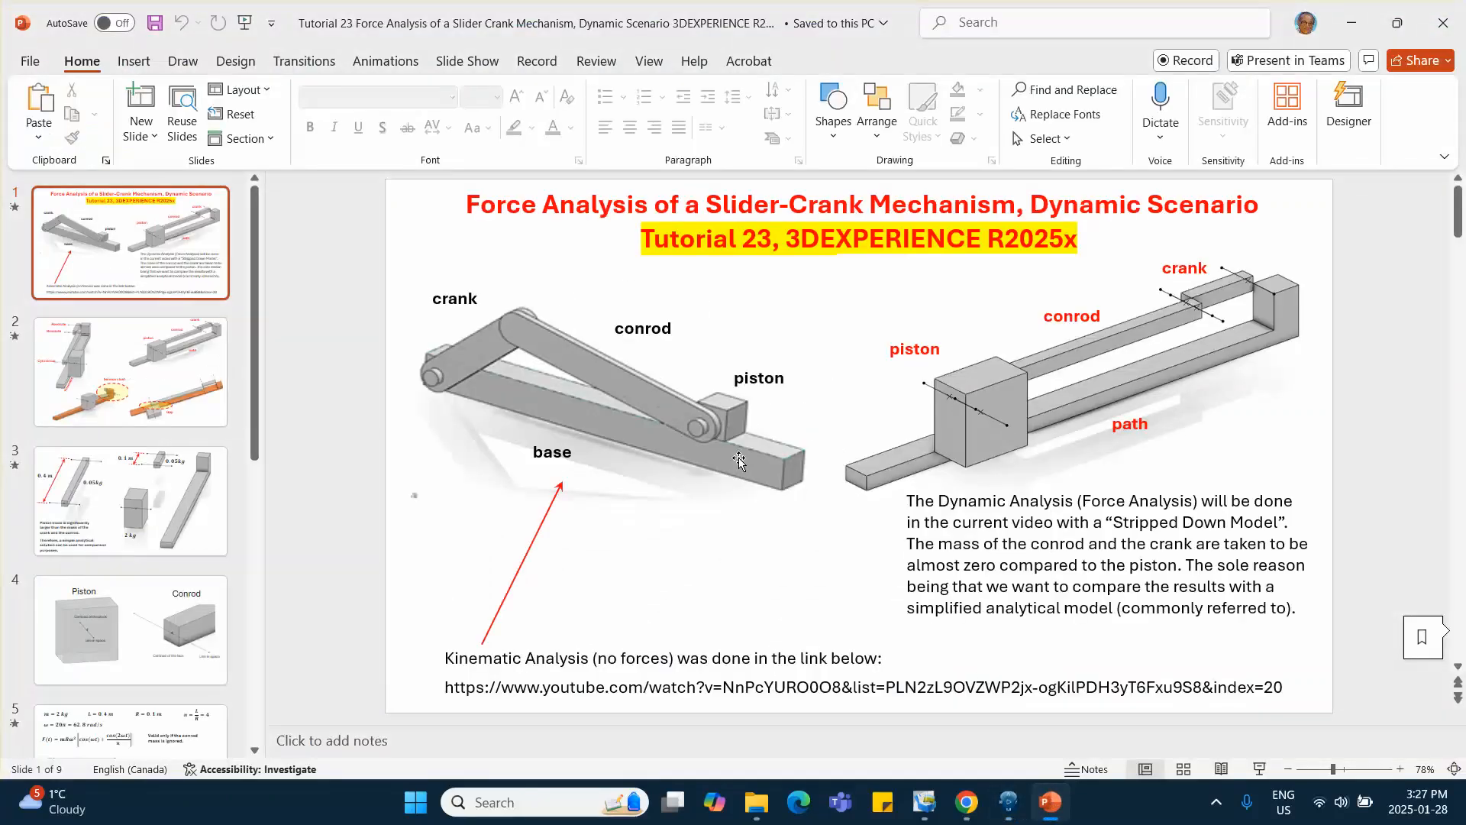
pyautogui.click(164, 359)
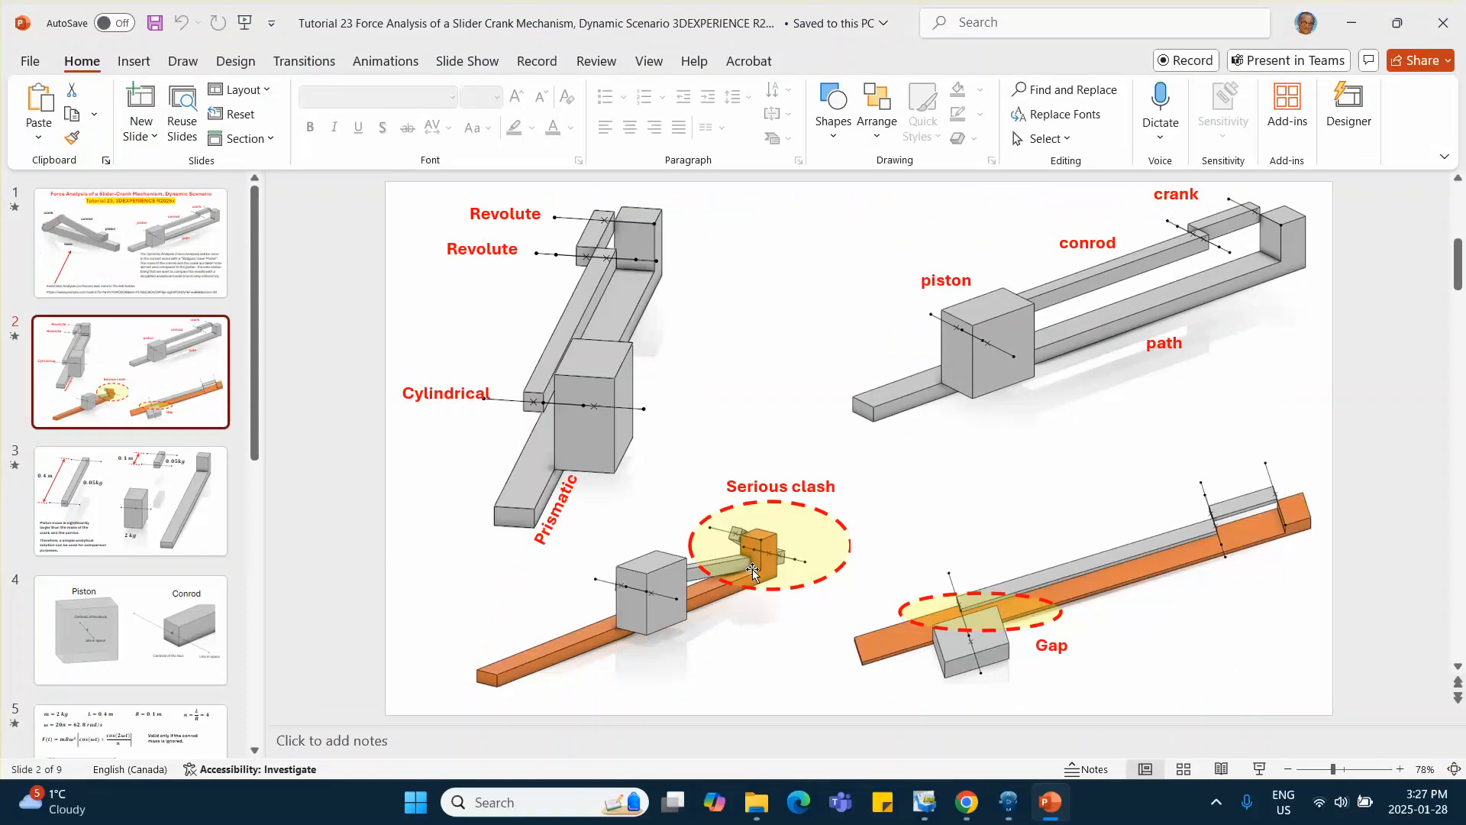
pyautogui.click(1008, 802)
# Update the assembly so that all engineering connections are resolved.
pyautogui.moveTo(817, 480); pyautogui.dragTo(729, 412, button='middle')
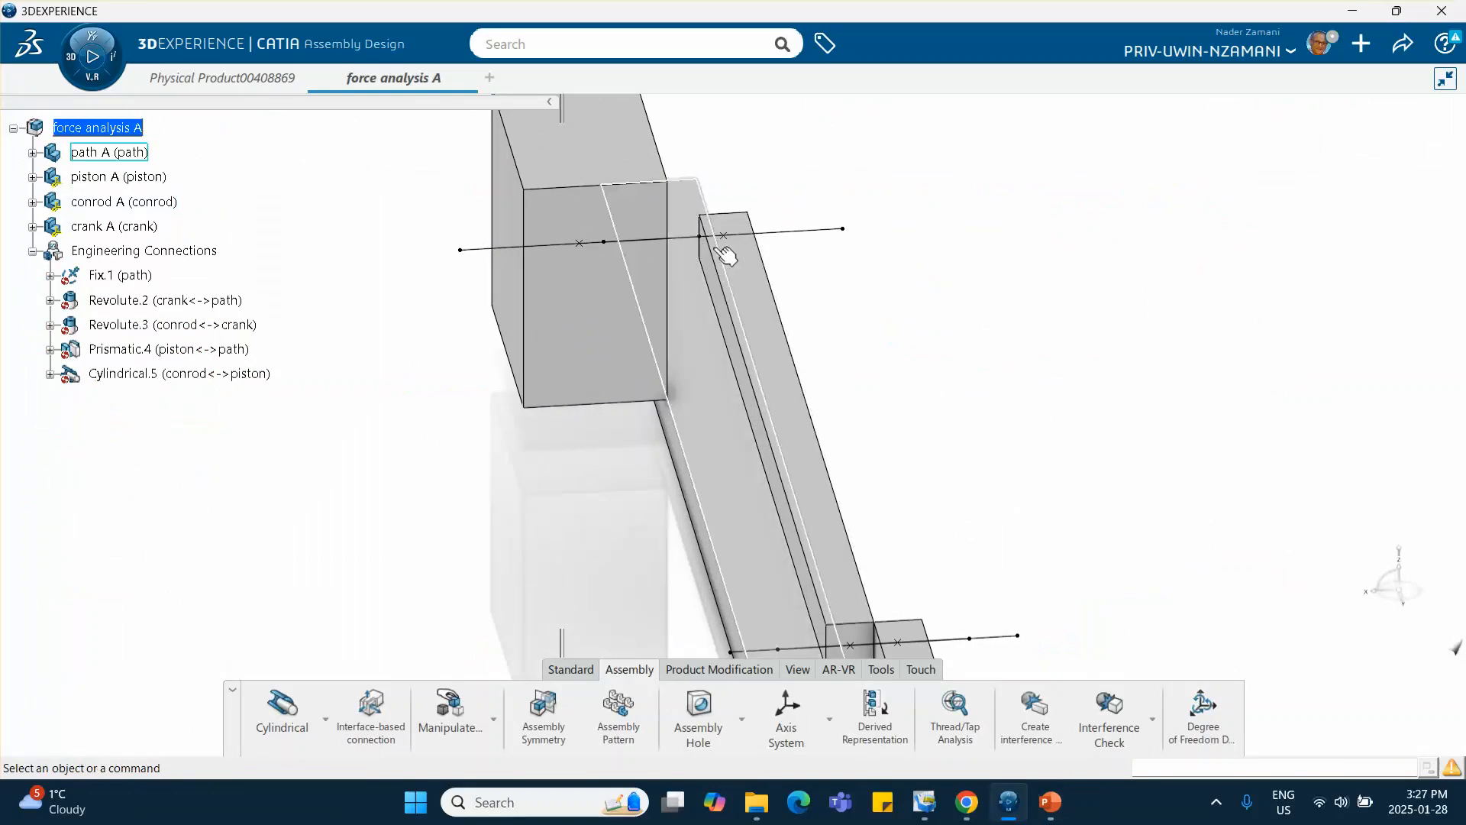
pyautogui.moveTo(674, 258); pyautogui.dragTo(786, 488, button='middle')
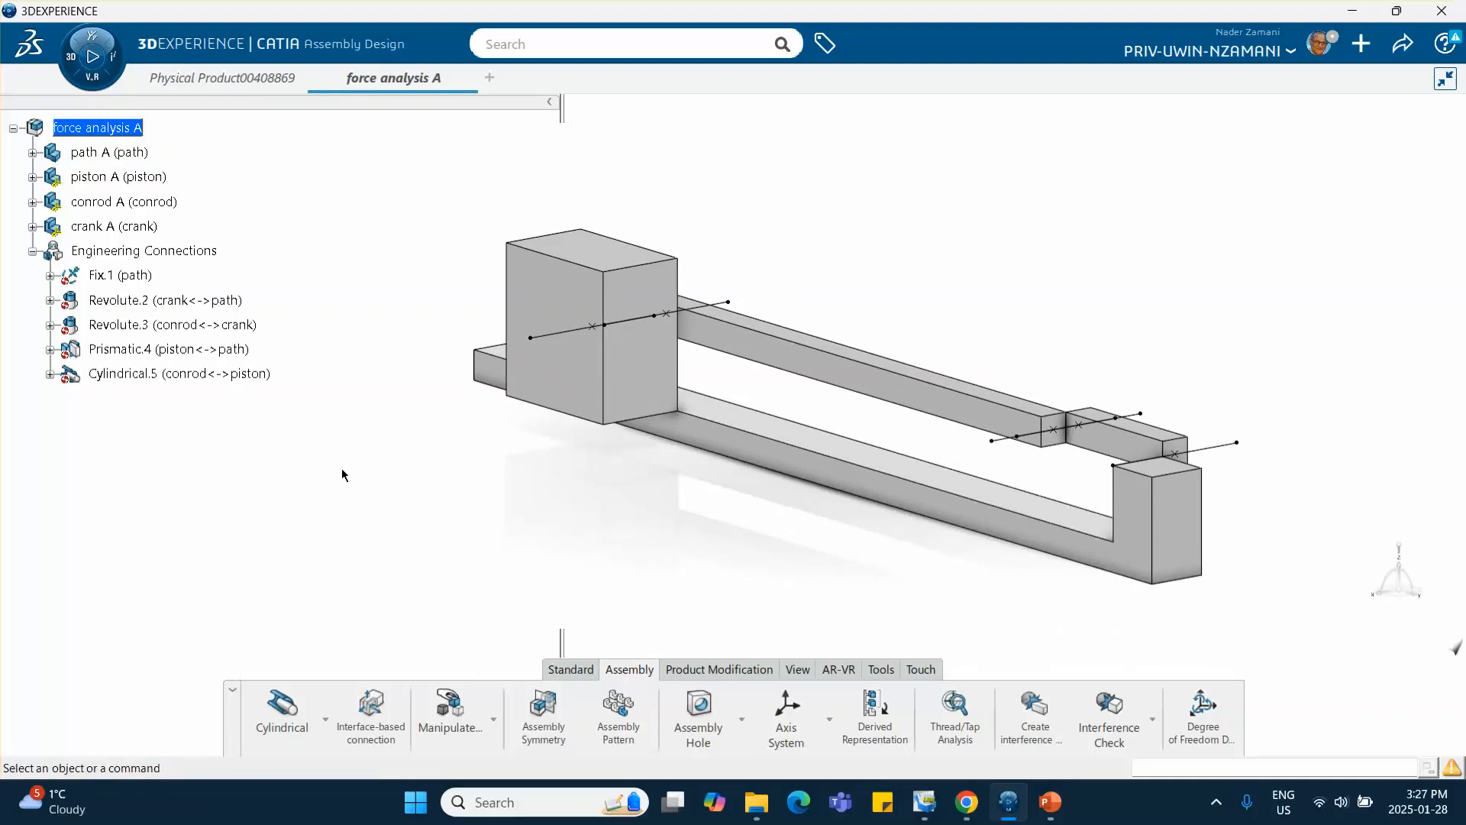
pyautogui.click(569, 670)
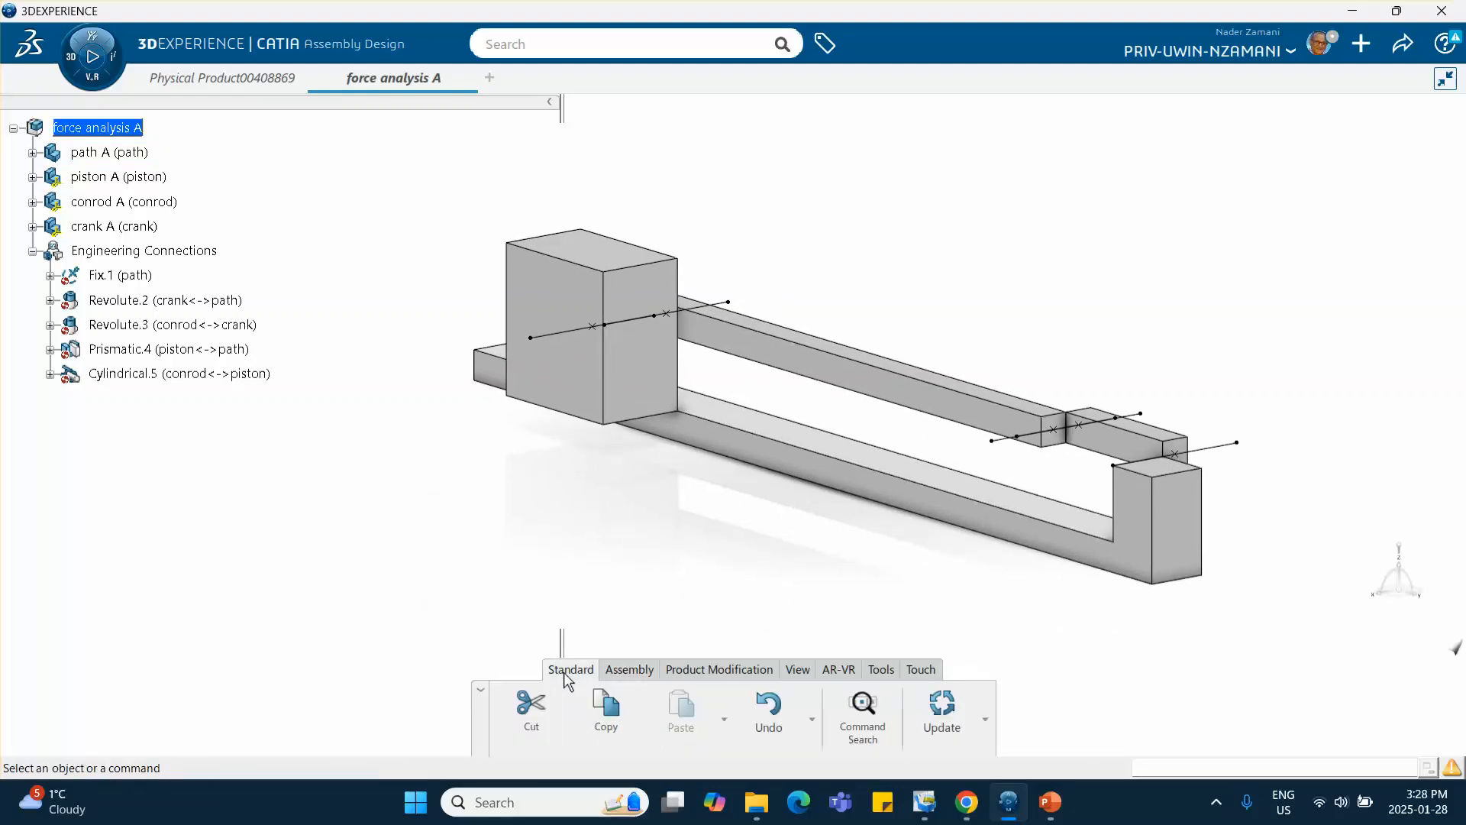
pyautogui.click(941, 706)
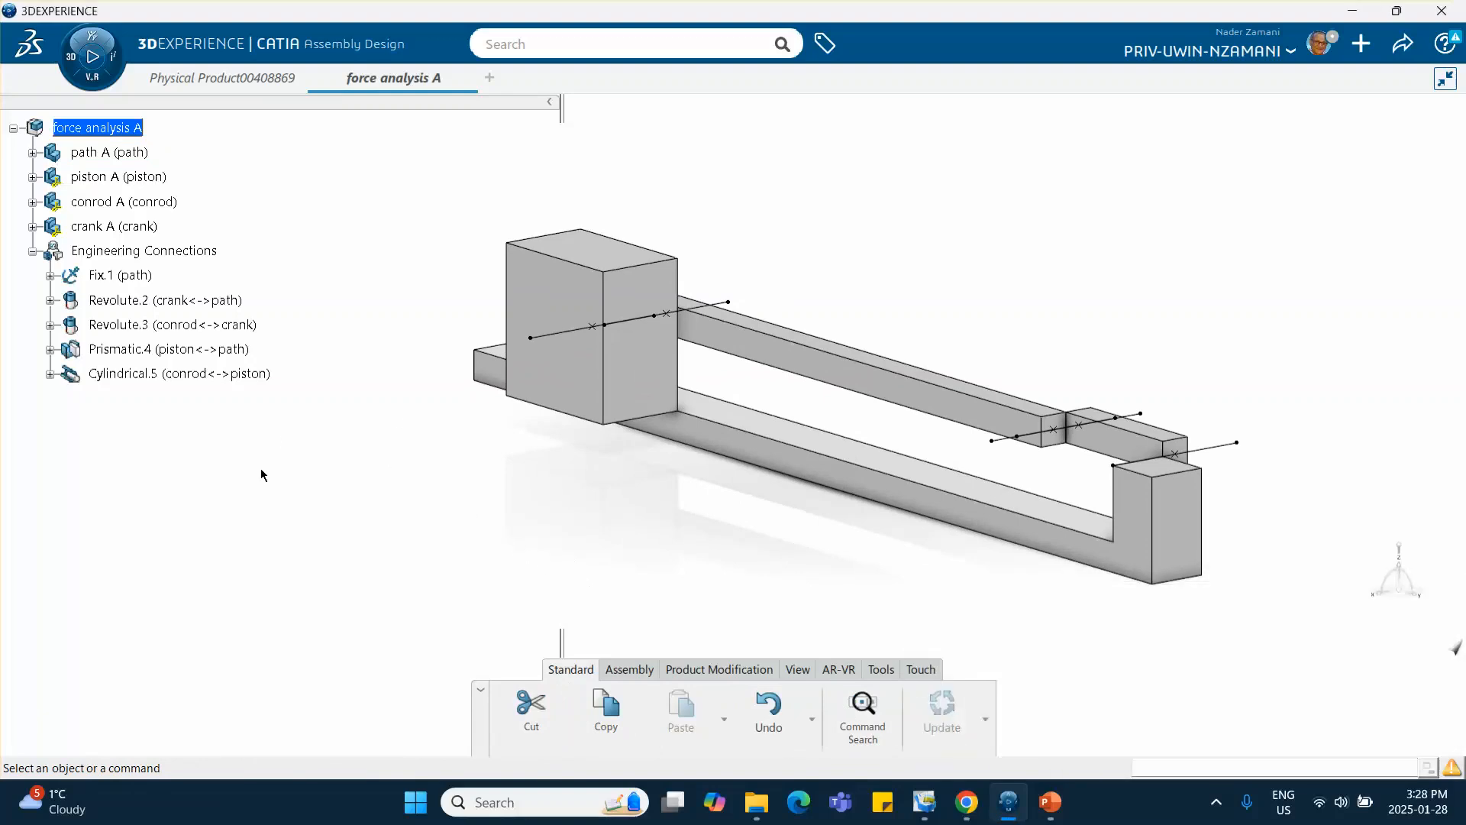
# Switch from Assembly Design to the Mechanical Systems Design app.
pyautogui.click(70, 66)
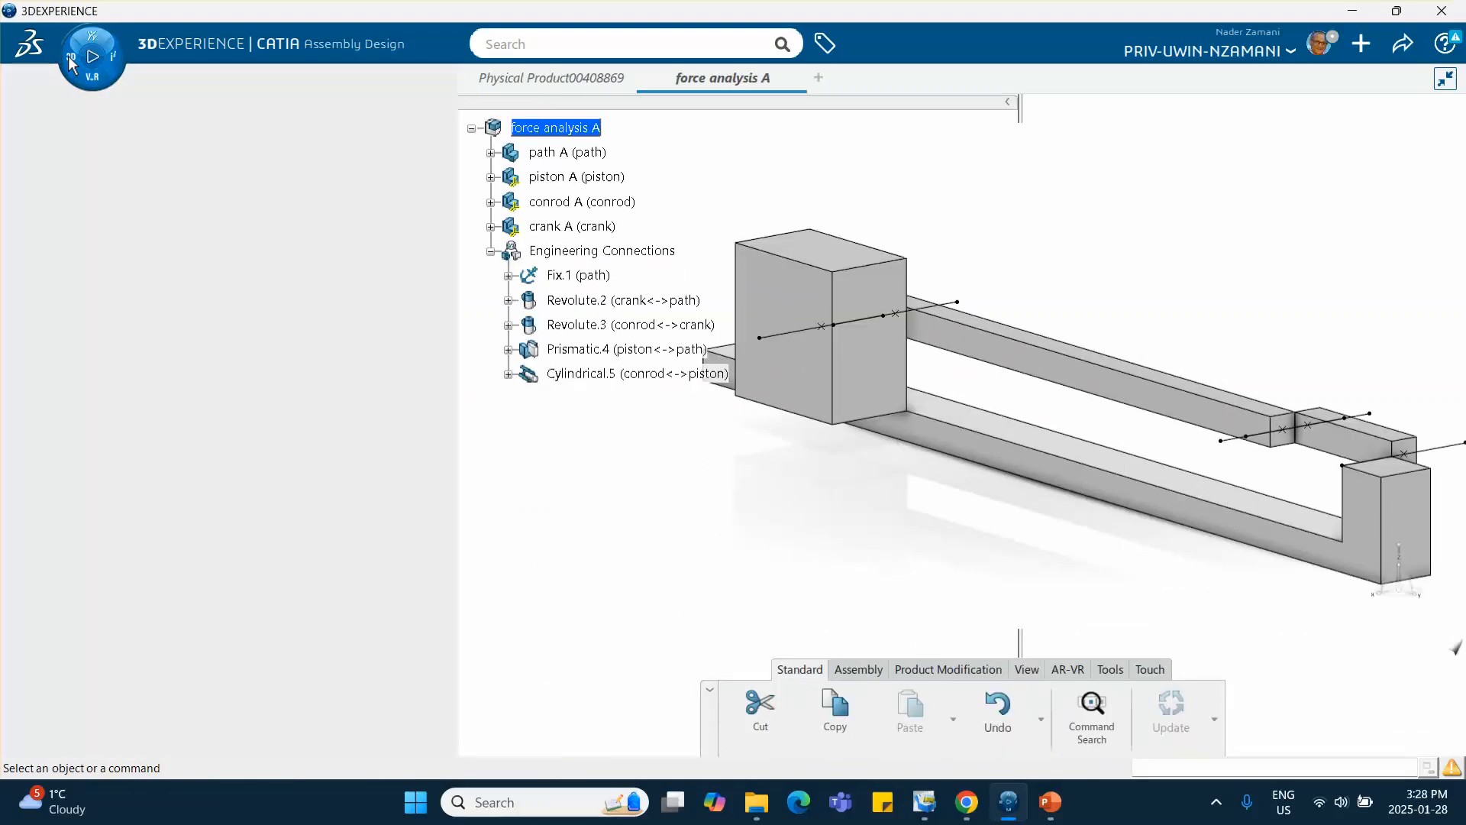
pyautogui.click(68, 57)
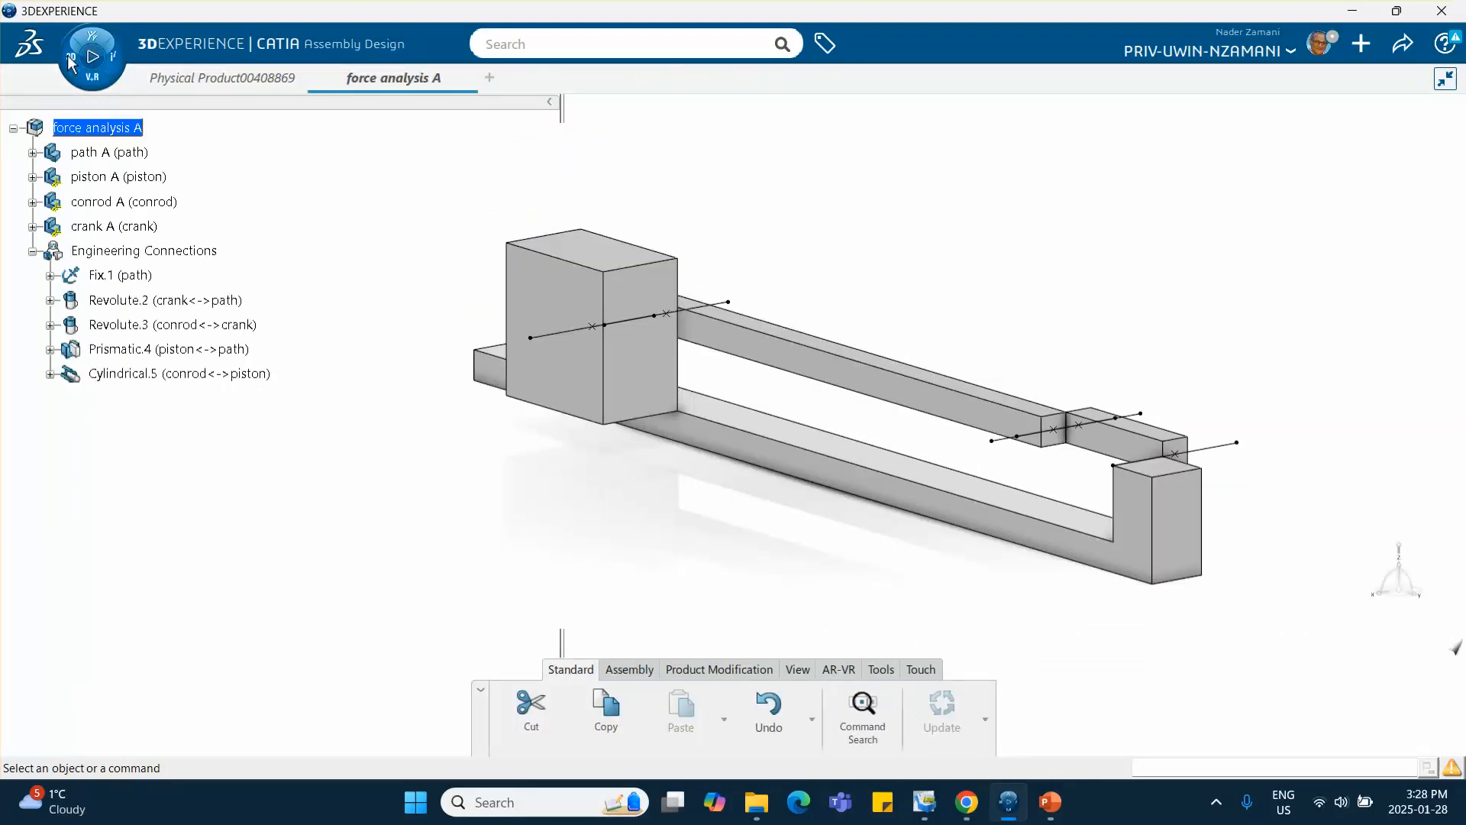
pyautogui.click(70, 63)
pyautogui.scroll(-2, 139, 317)
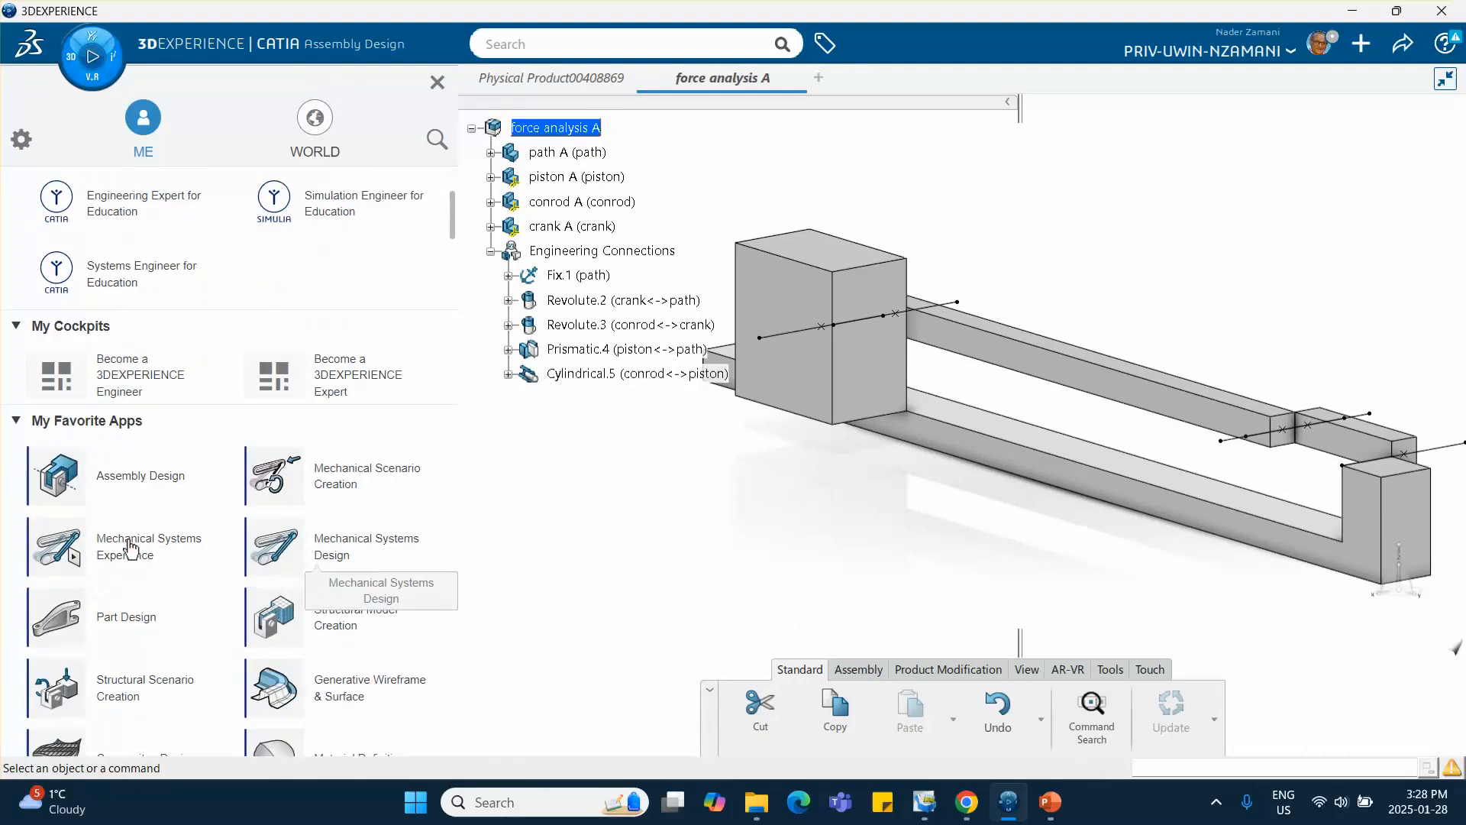
pyautogui.click(329, 551)
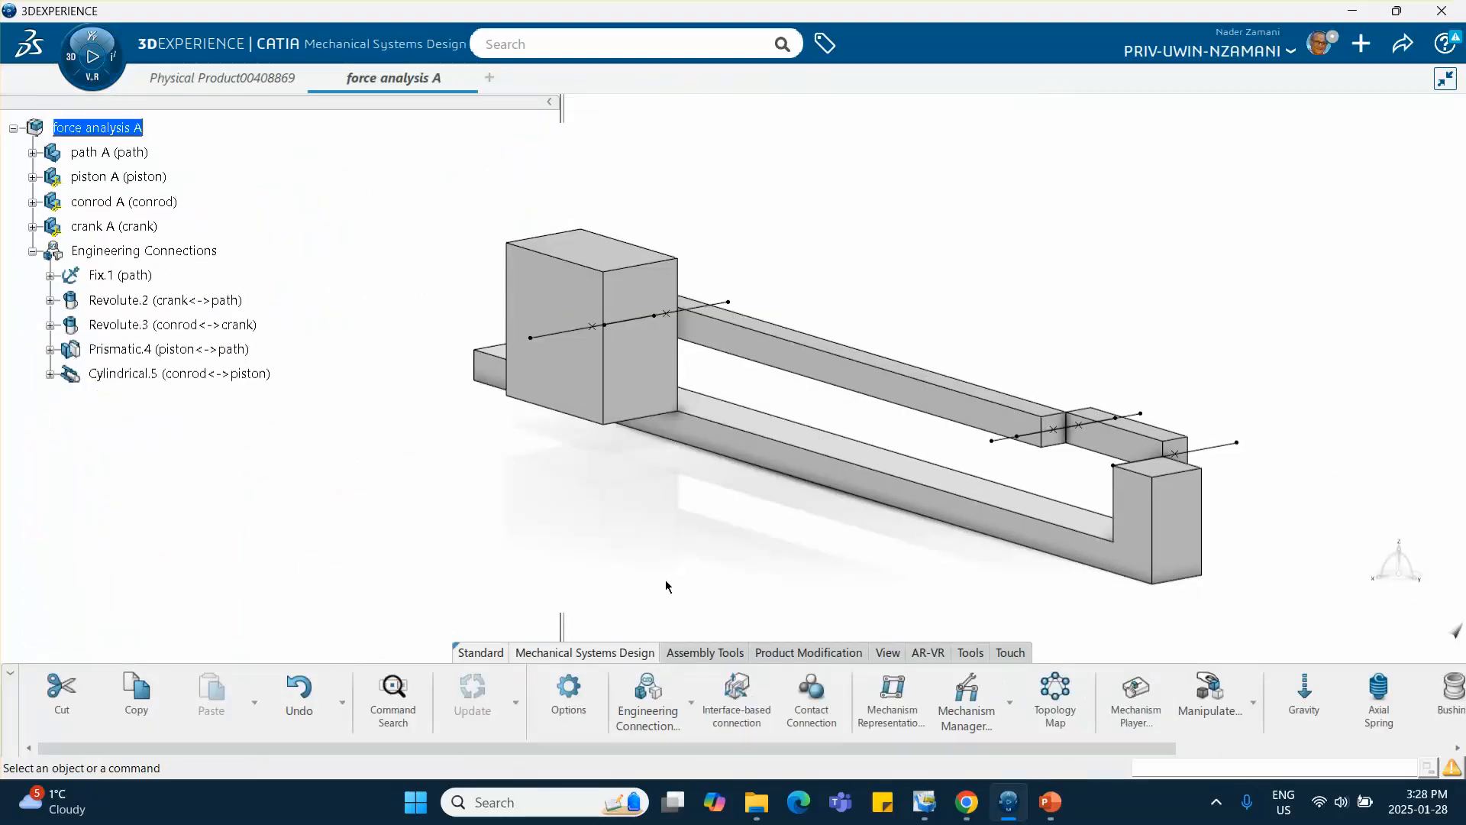
# Turn on the Weight Definition display for the slider-crank assembly.
pyautogui.hscroll(5, 862, 670)
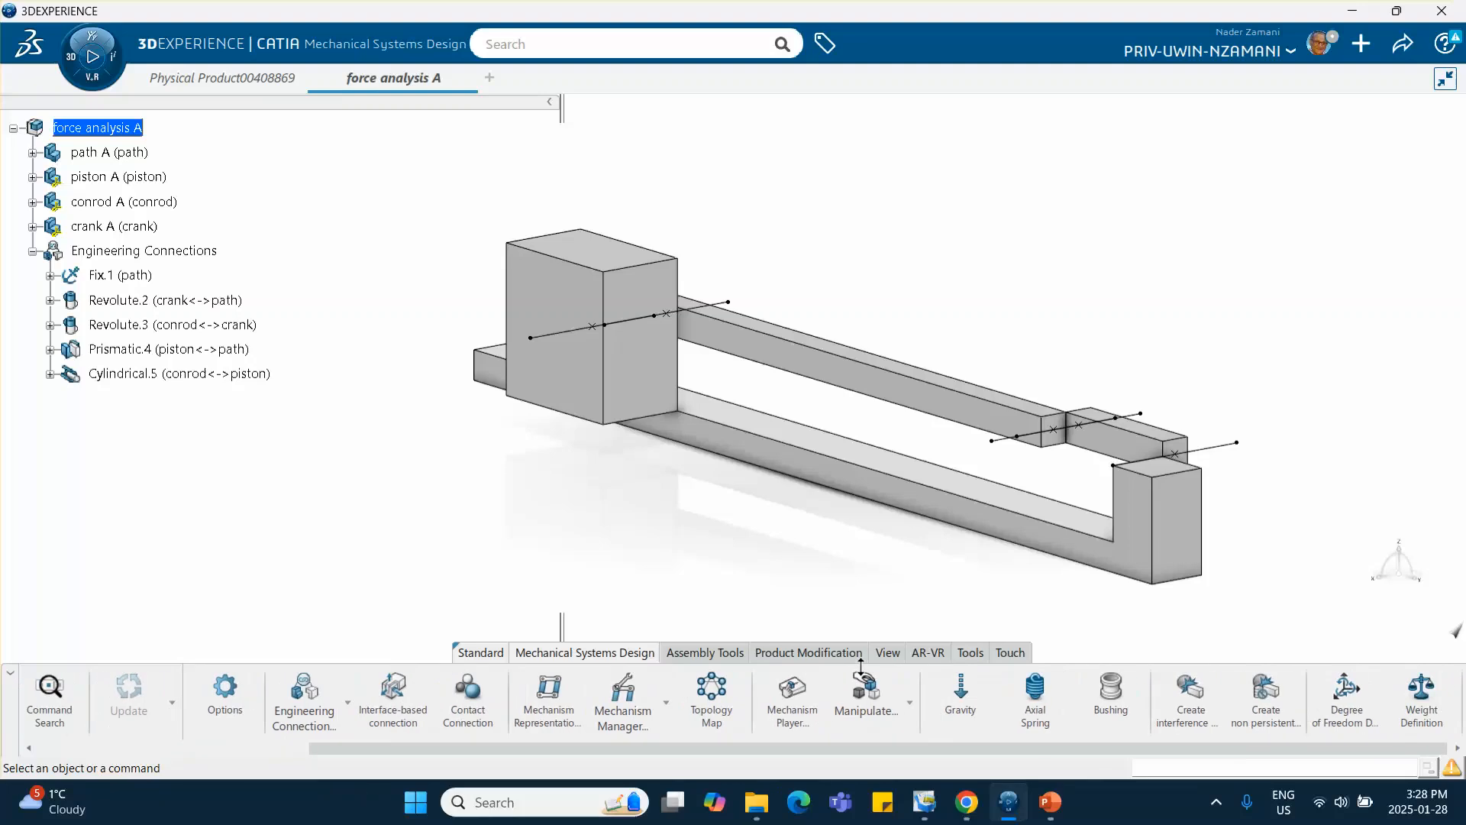
pyautogui.click(1426, 701)
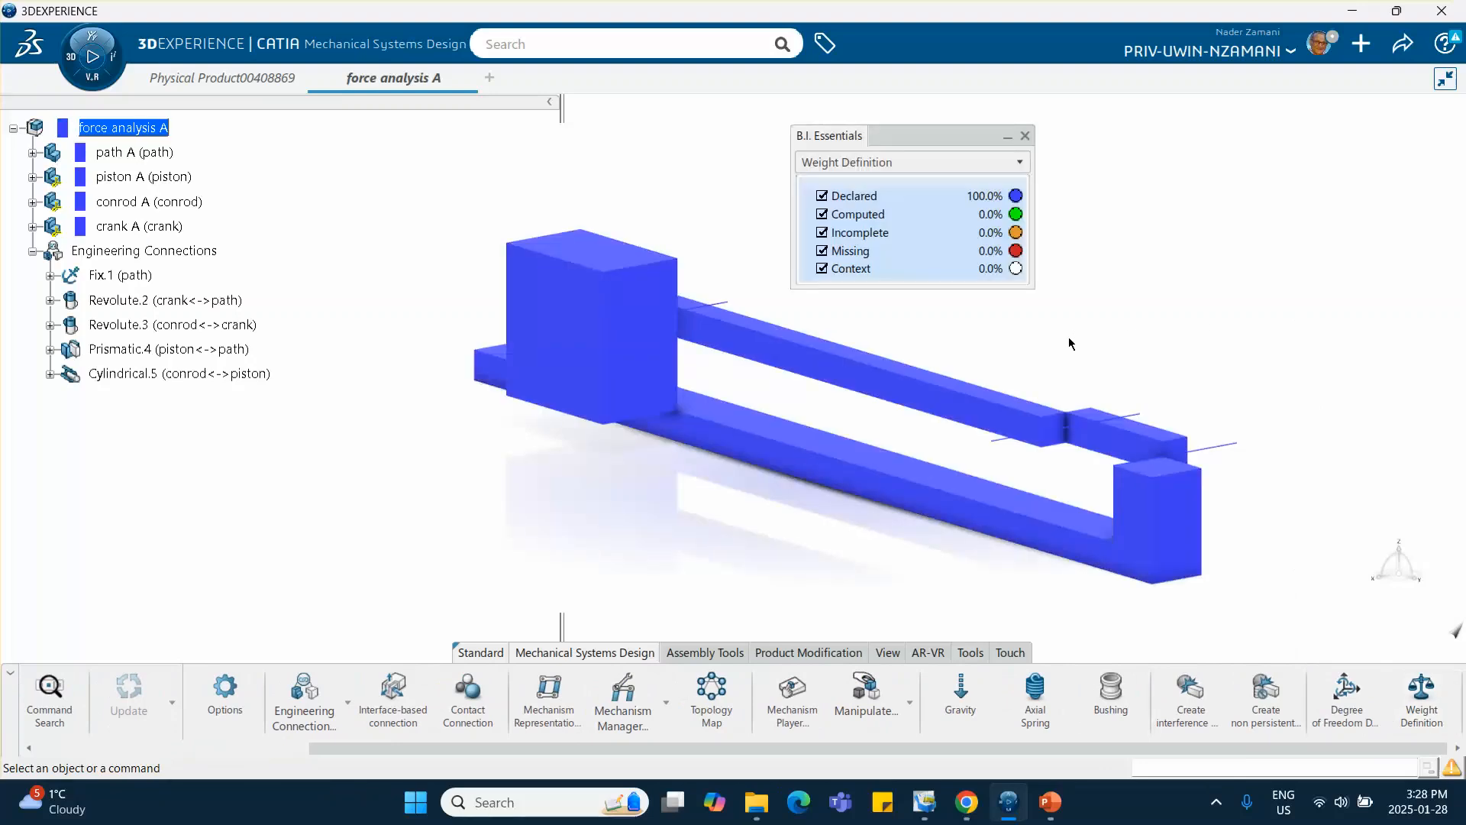
pyautogui.moveTo(1107, 363); pyautogui.dragTo(983, 343, button='middle')
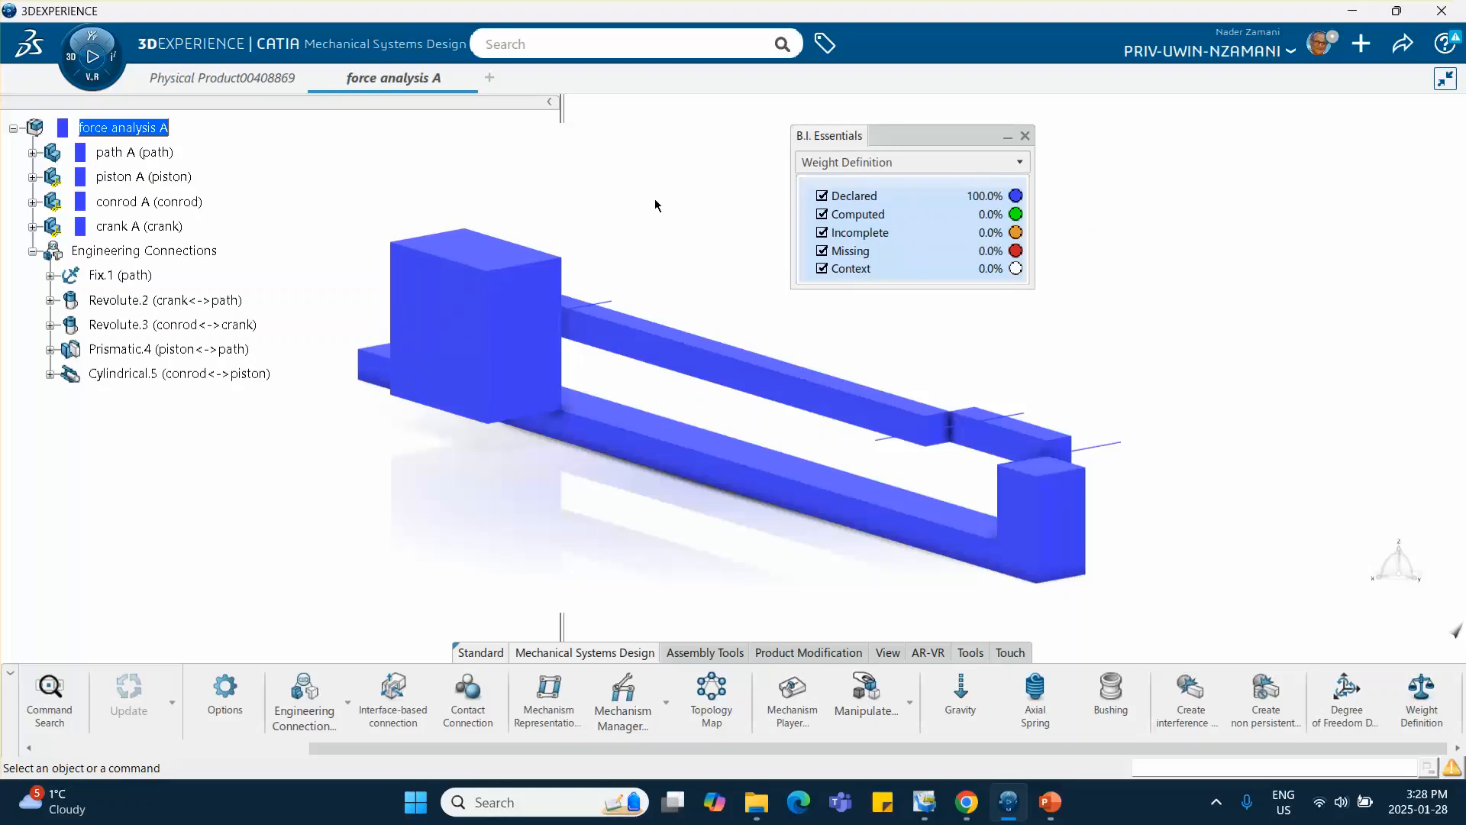
# Check the declared weights of the path, piston, conrod and crank one after another.
pyautogui.click(153, 156)
pyautogui.moveTo(777, 437)
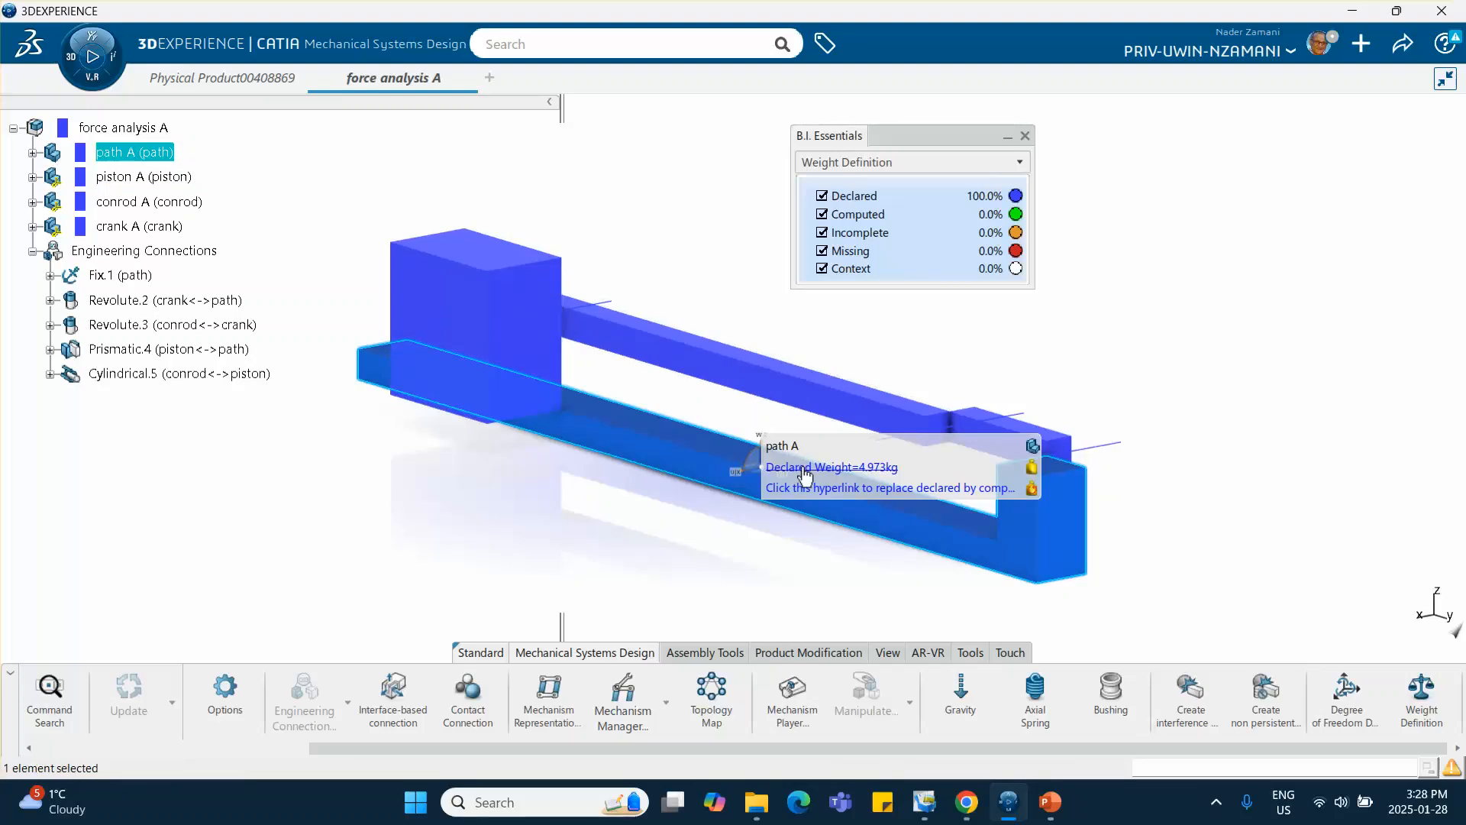
pyautogui.click(1100, 396)
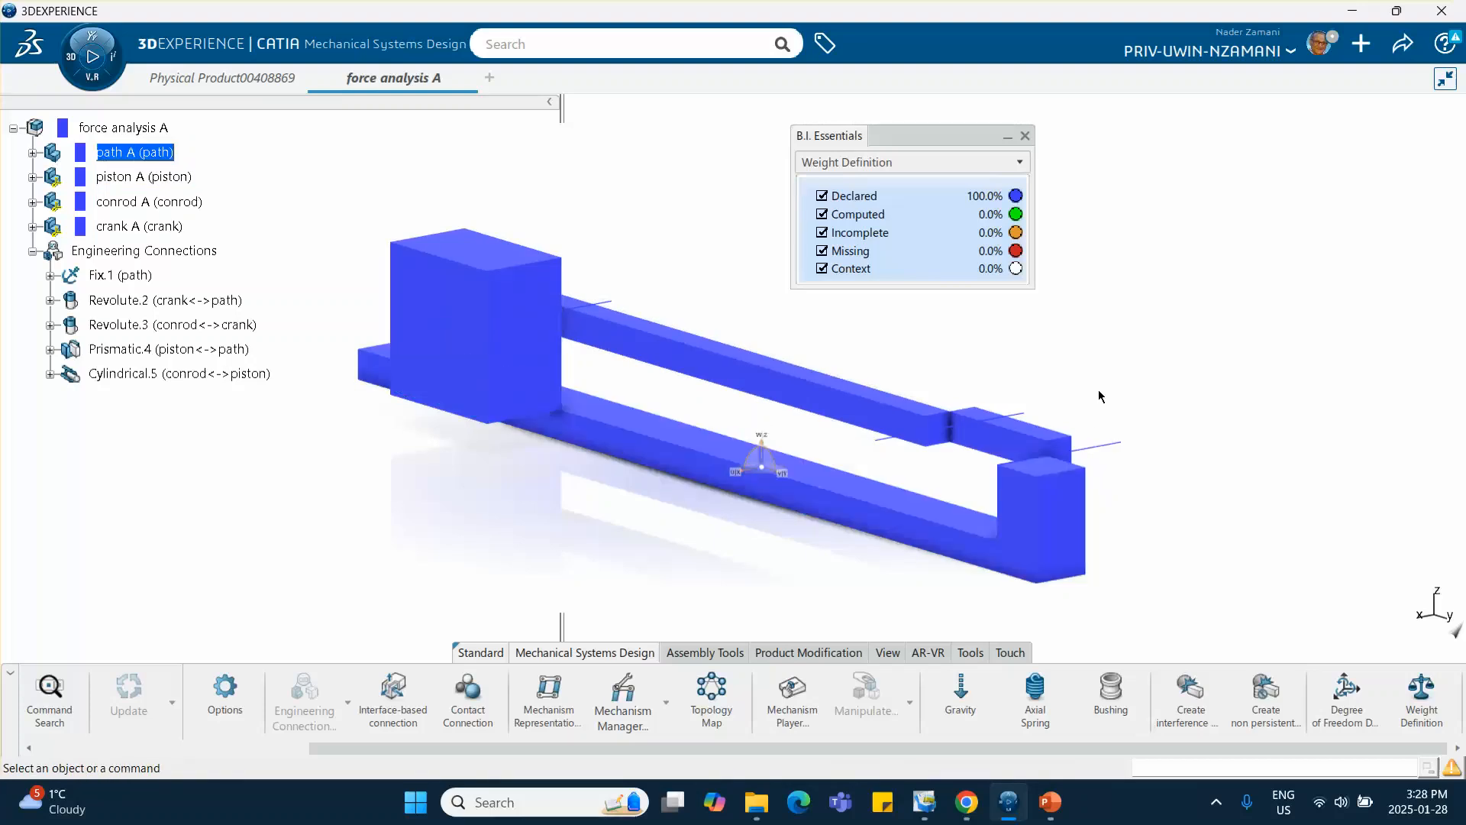
pyautogui.click(141, 177)
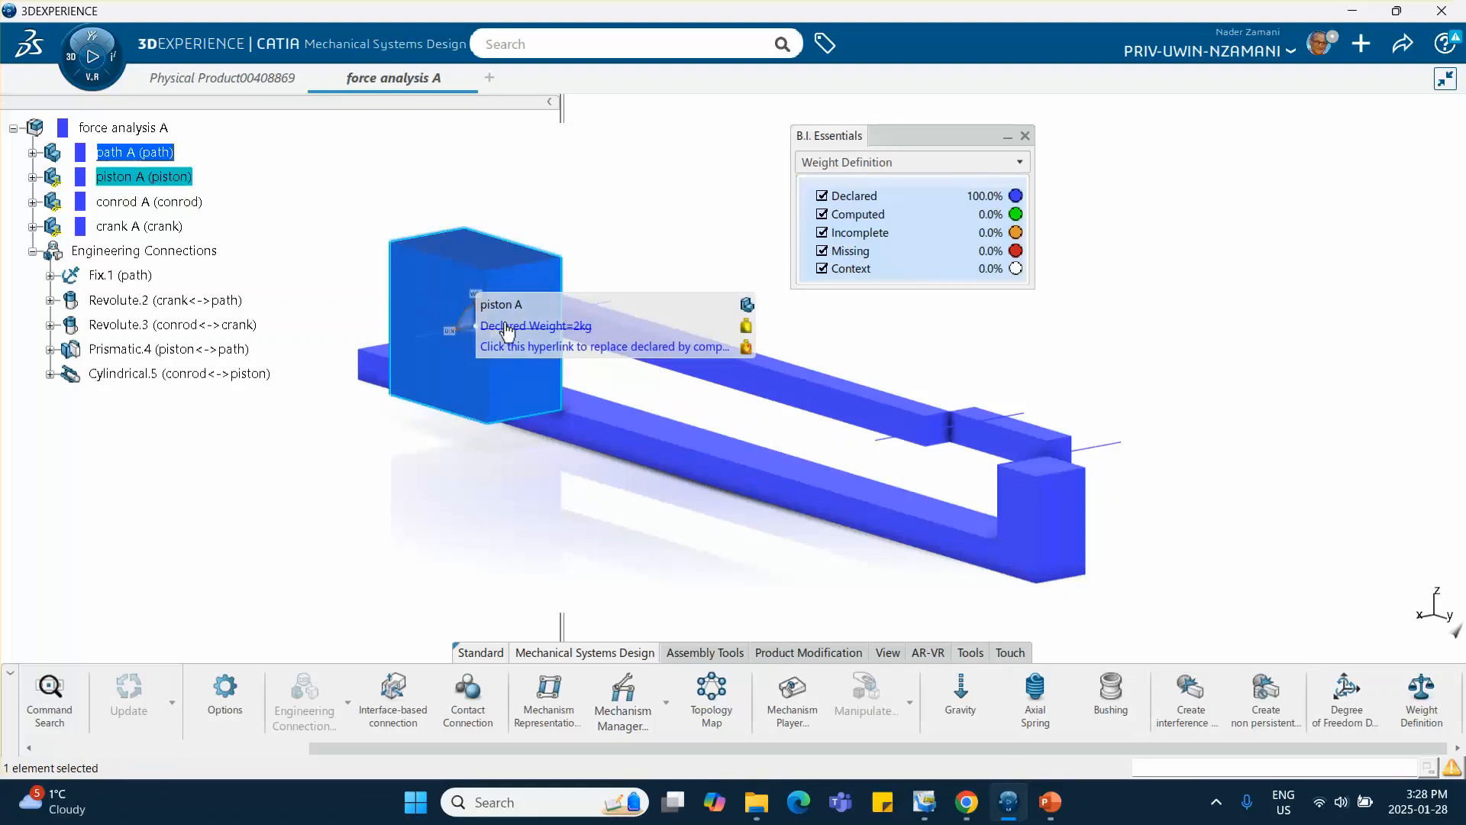
pyautogui.click(137, 205)
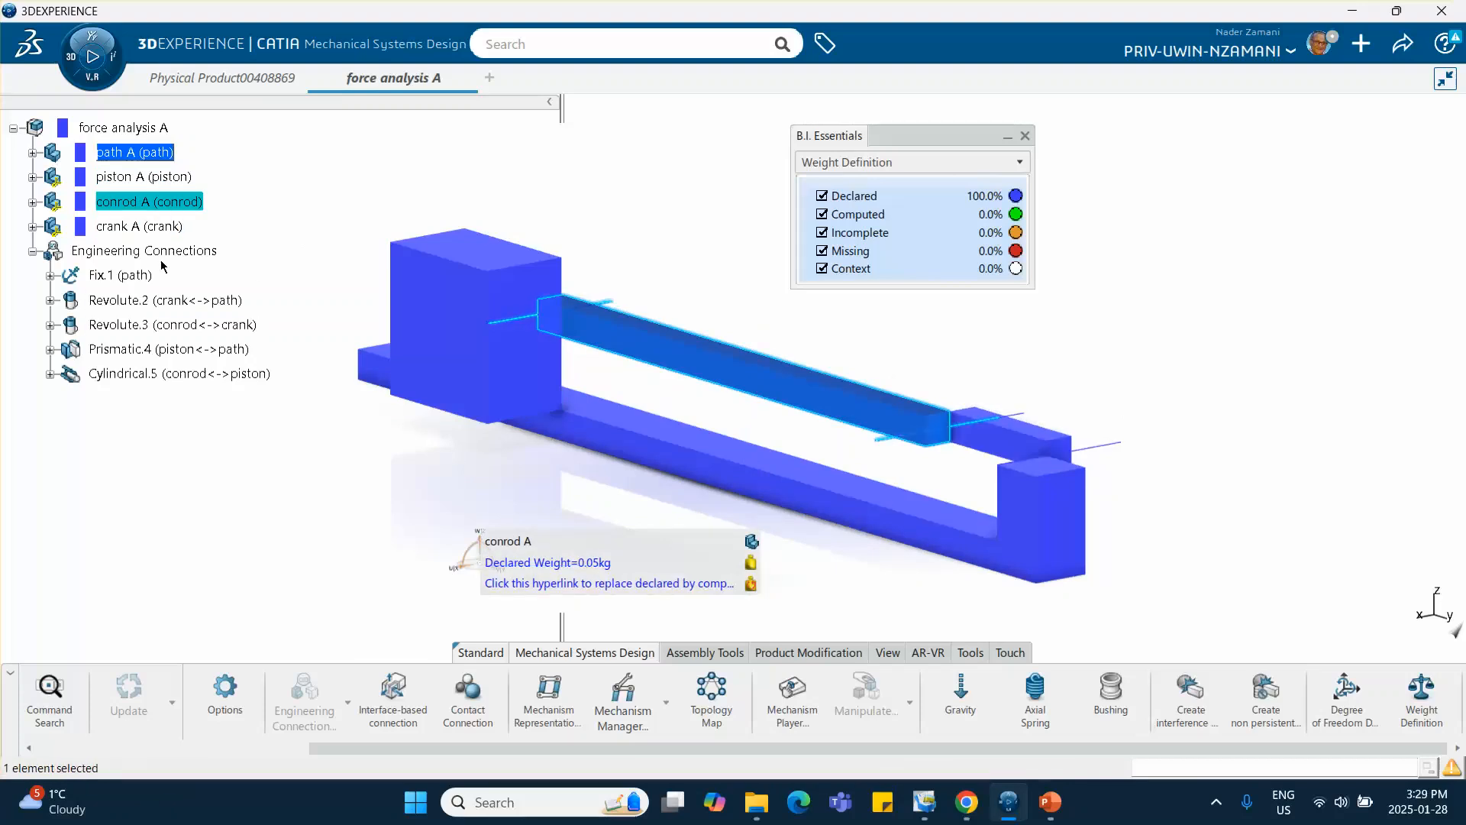
pyautogui.click(157, 227)
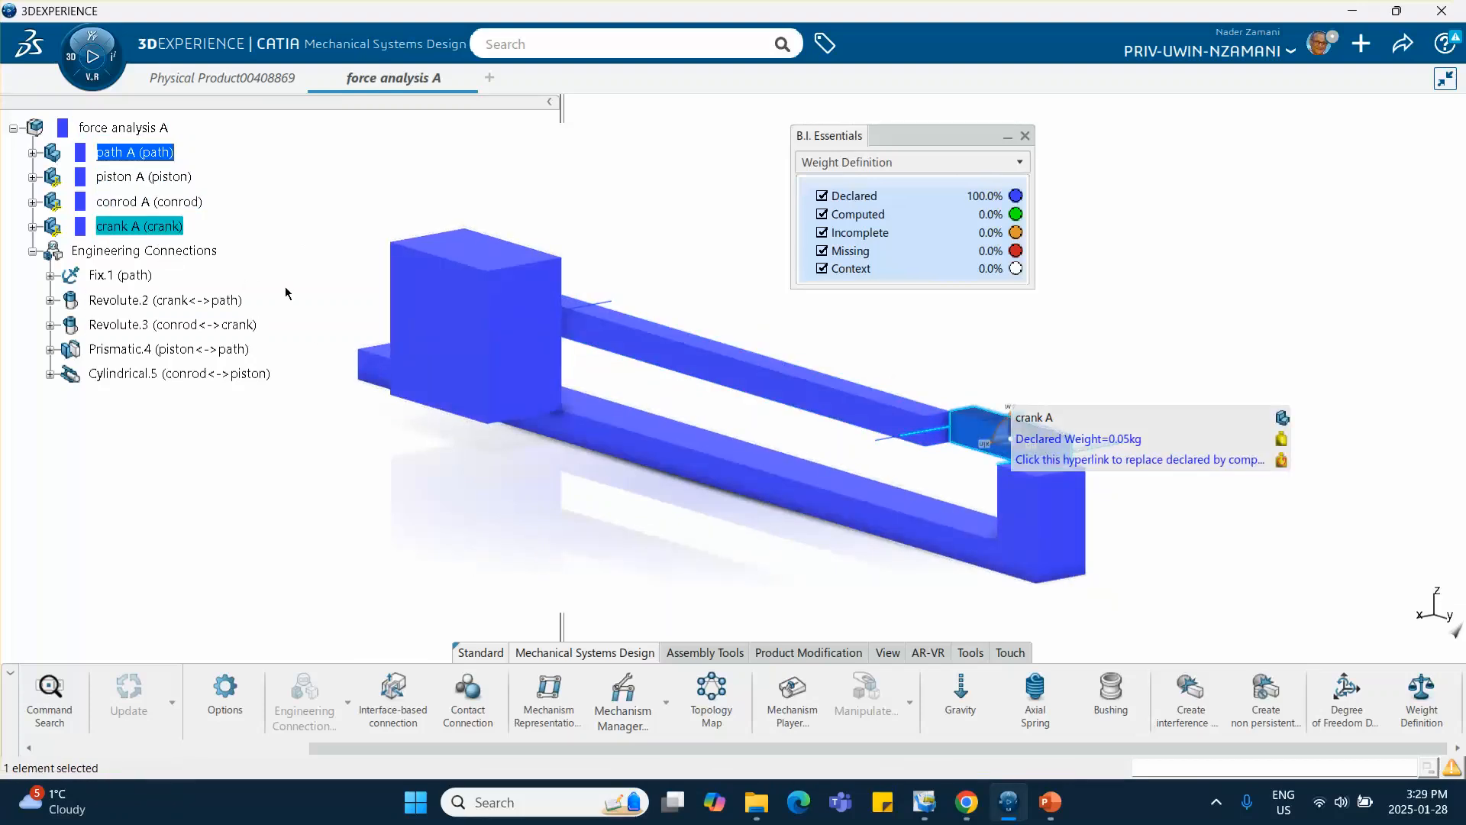
pyautogui.click(1098, 272)
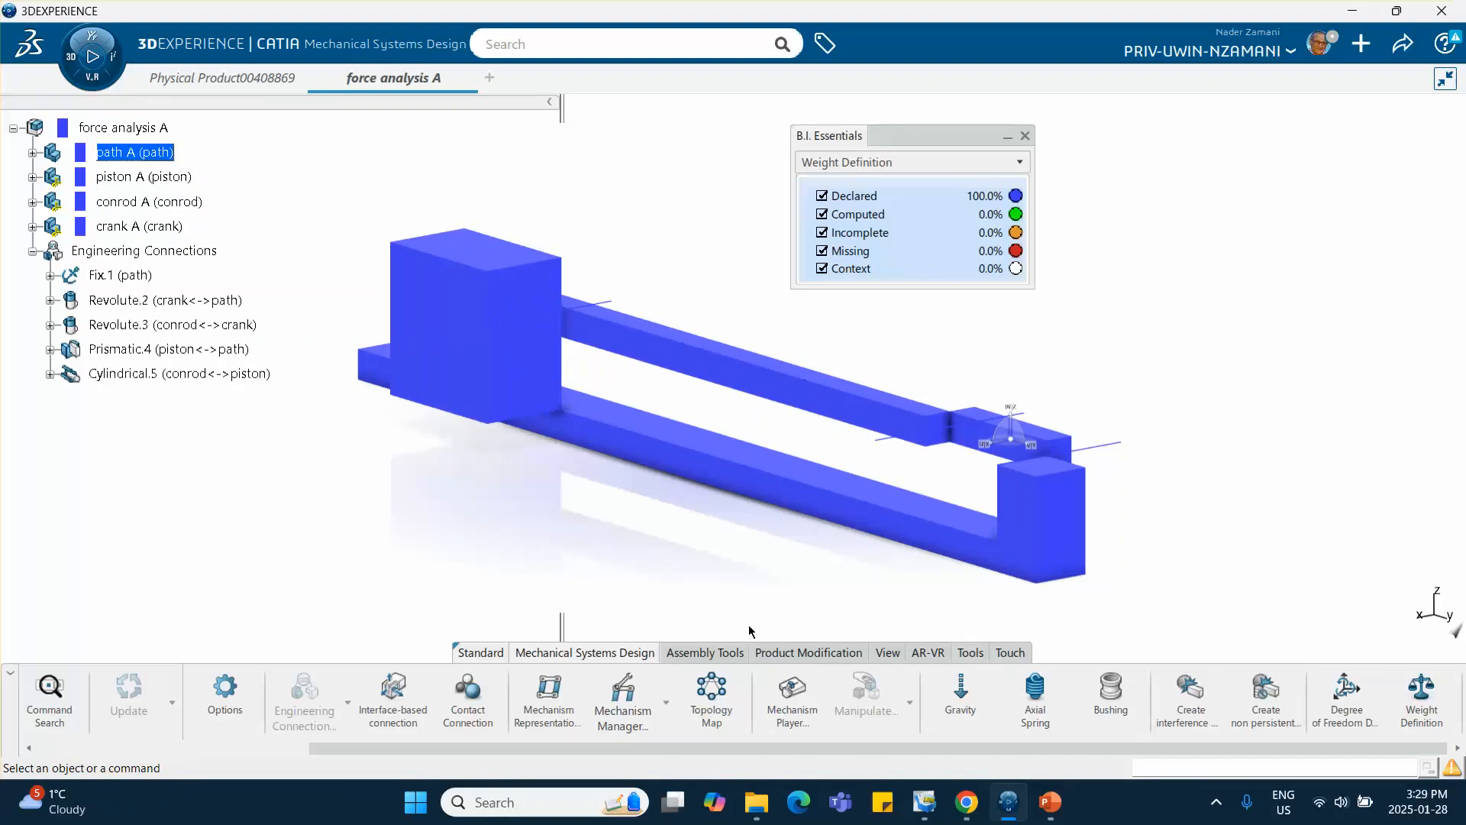
# Try to create a mechanism representation with the path part selected.
pyautogui.click(547, 691)
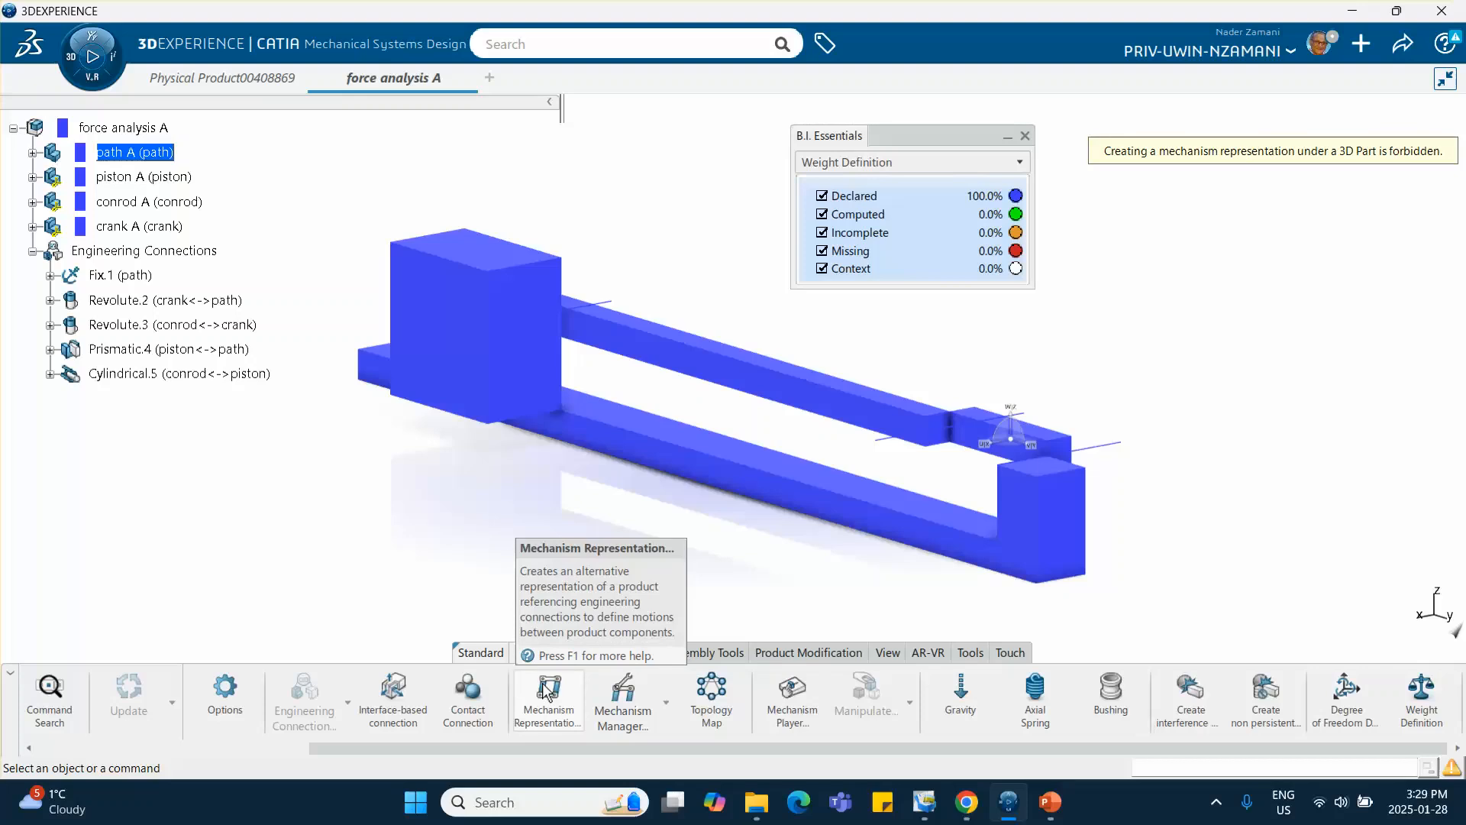
pyautogui.click(546, 691)
pyautogui.click(549, 700)
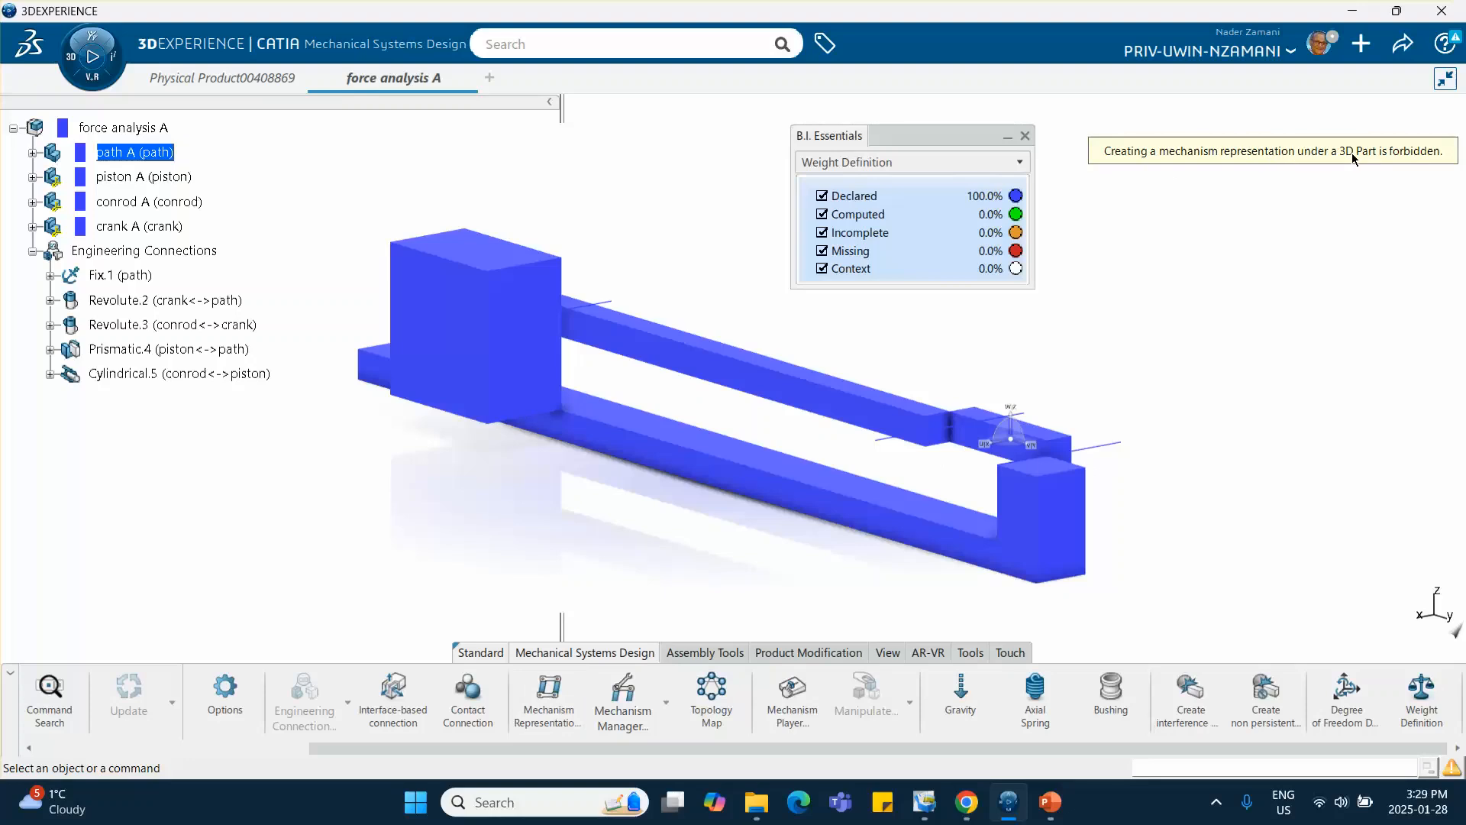
# Create a mechanism representation with default properties under the root product force analysis A, and accept its joints in the Mechanism Manager.
pyautogui.scroll(1, 171, 298)
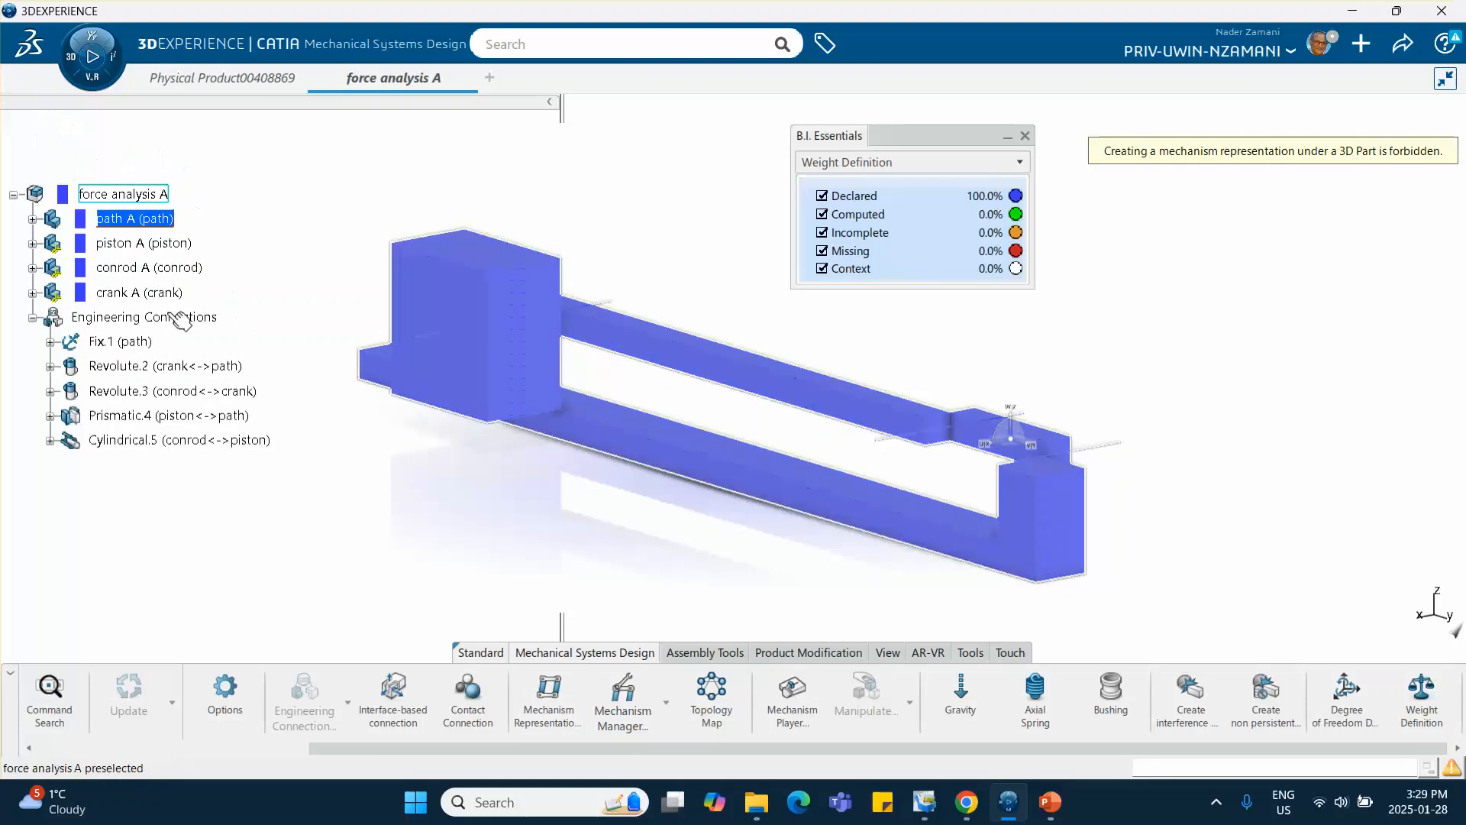
pyautogui.click(157, 195)
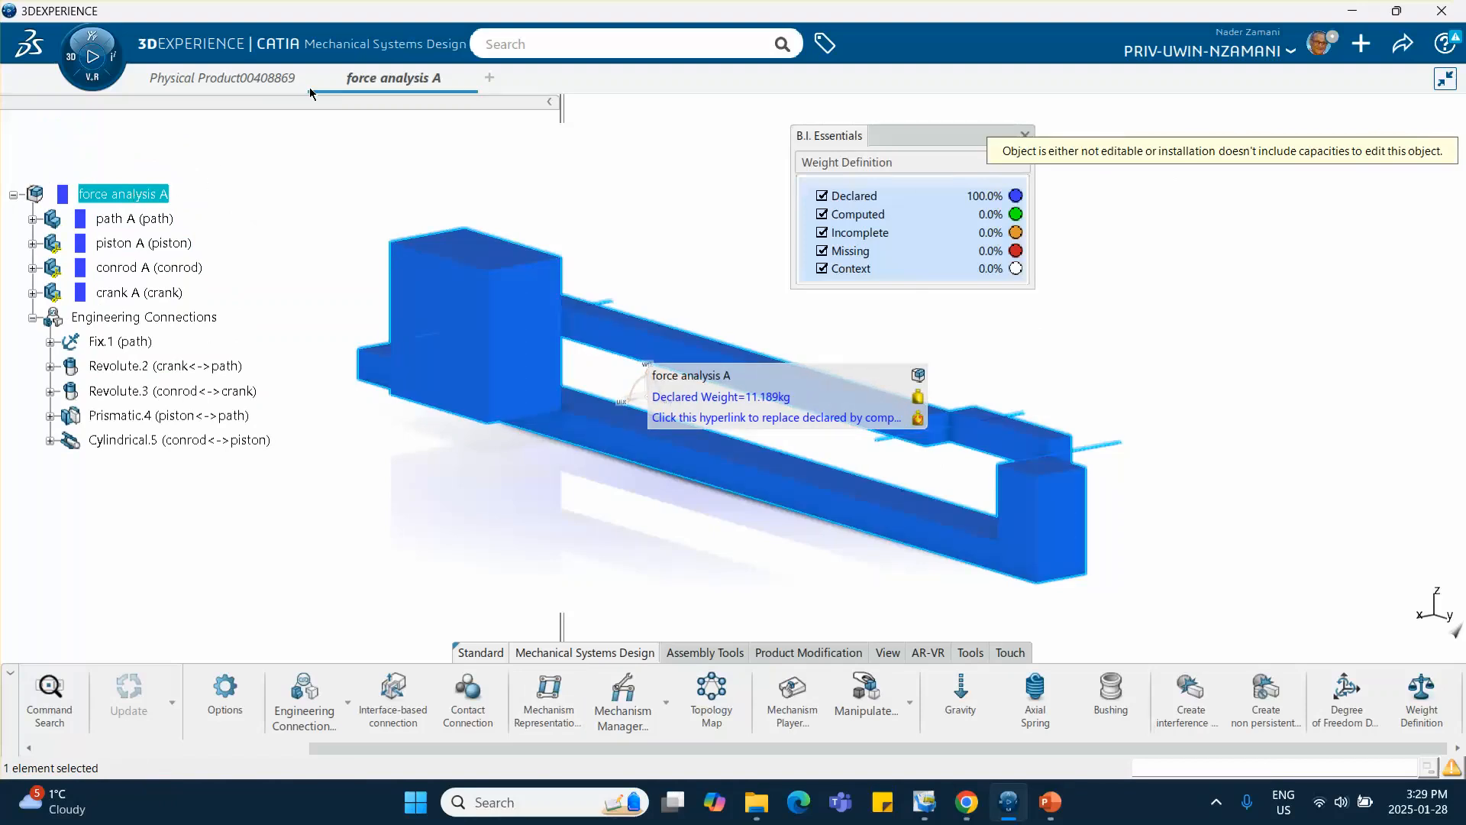
pyautogui.click(346, 180)
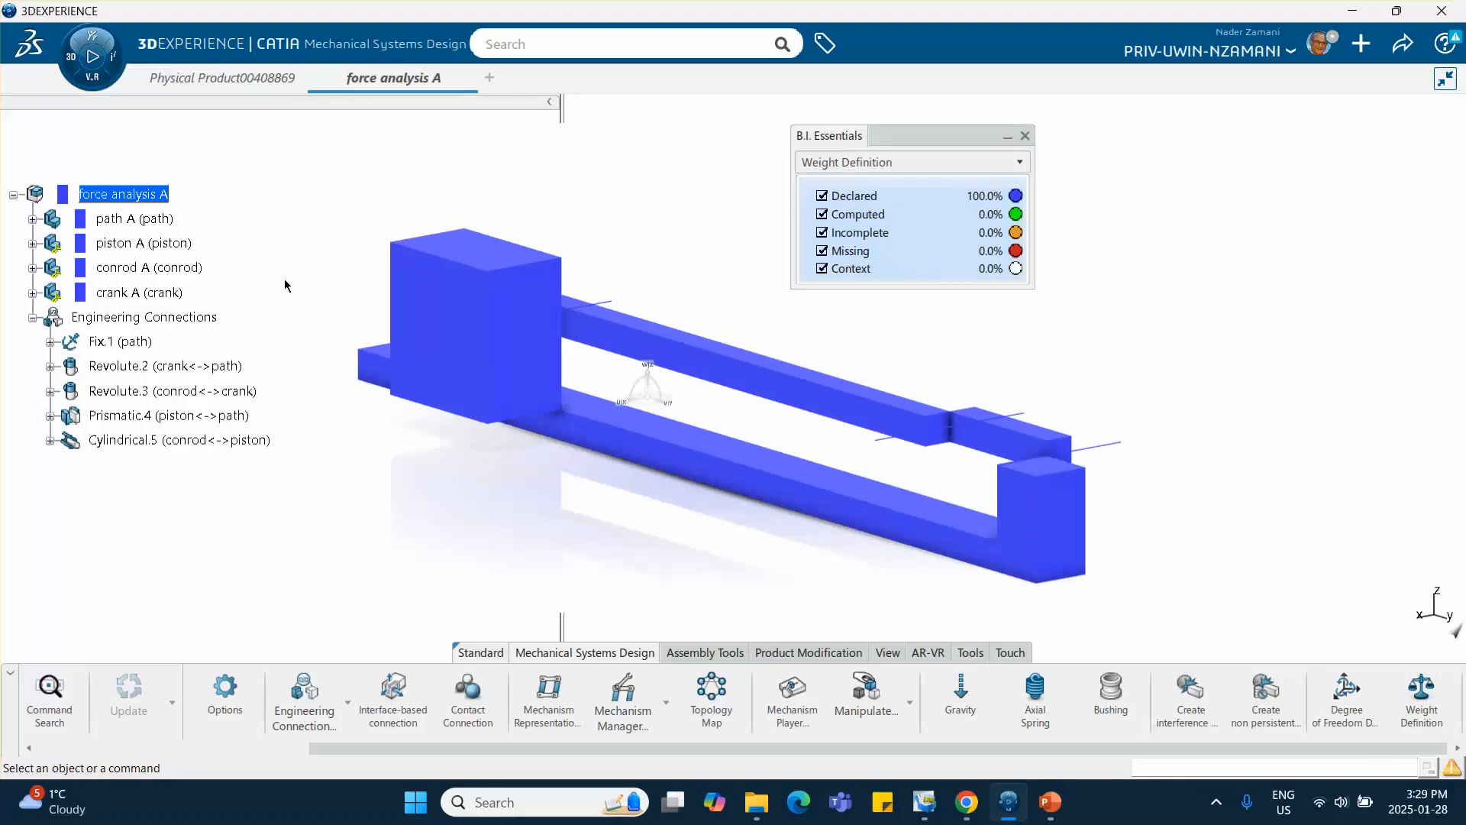
pyautogui.click(572, 697)
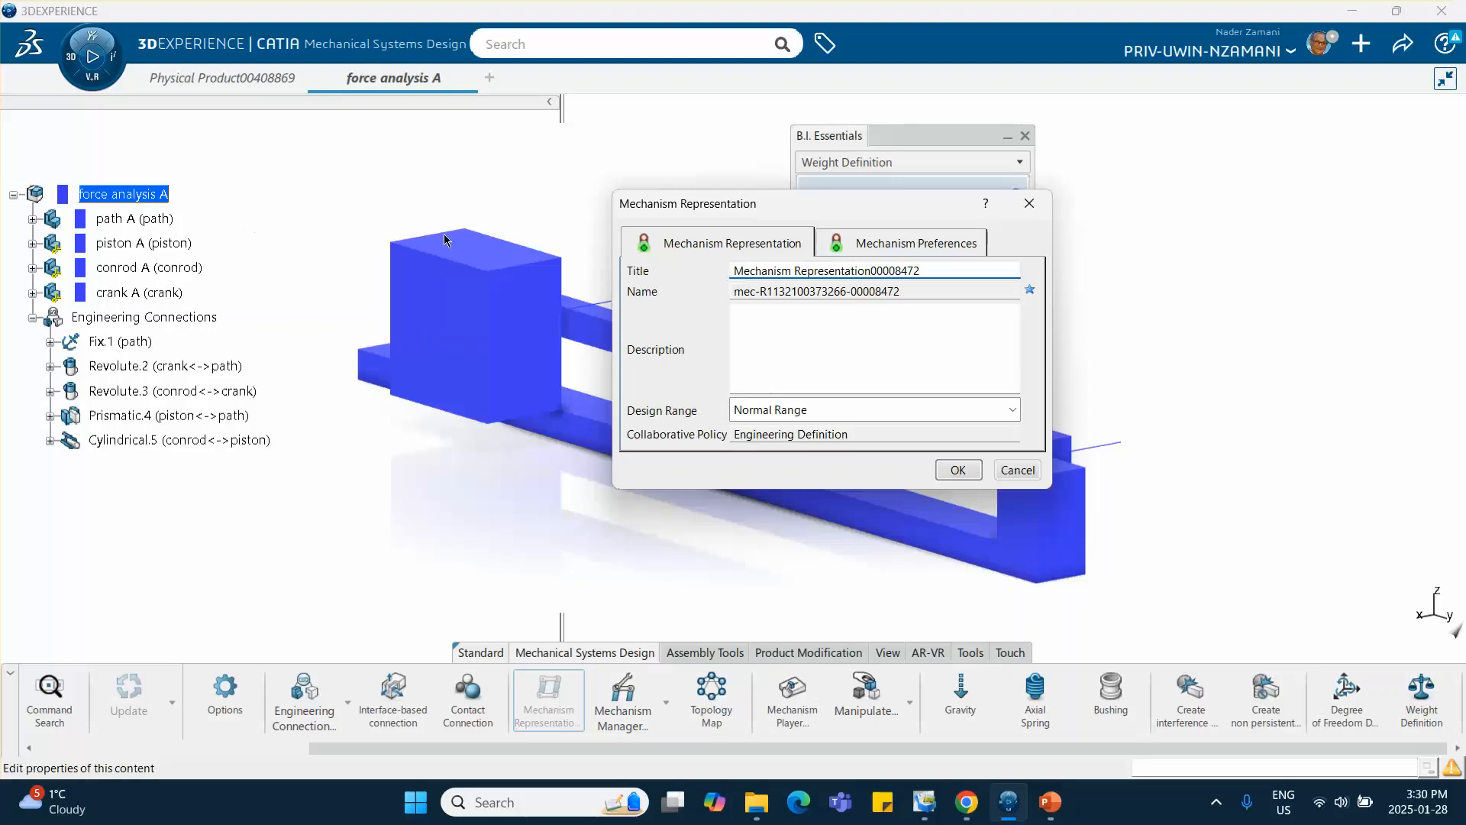
pyautogui.click(959, 469)
pyautogui.click(623, 696)
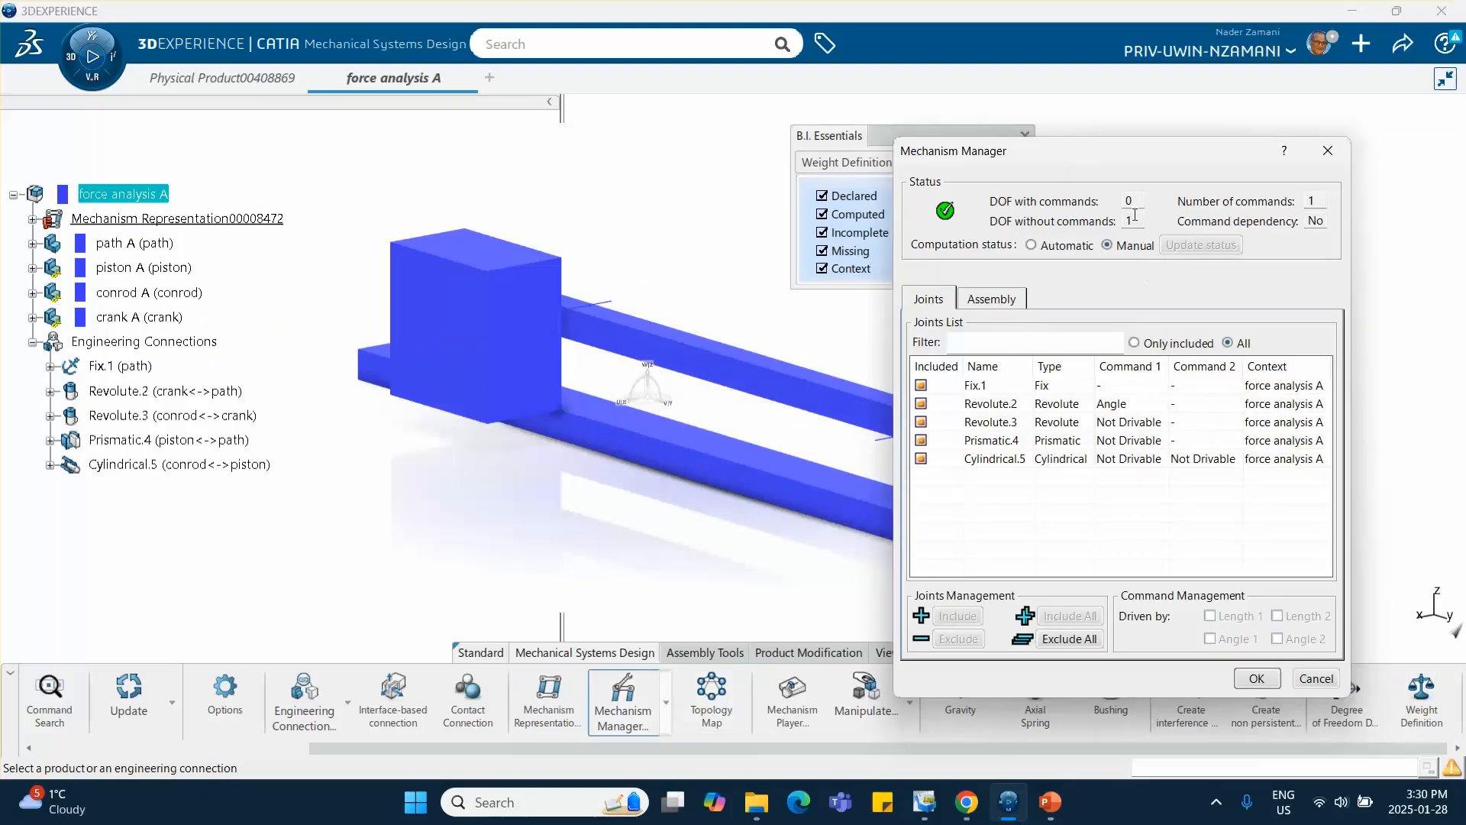
pyautogui.click(1258, 679)
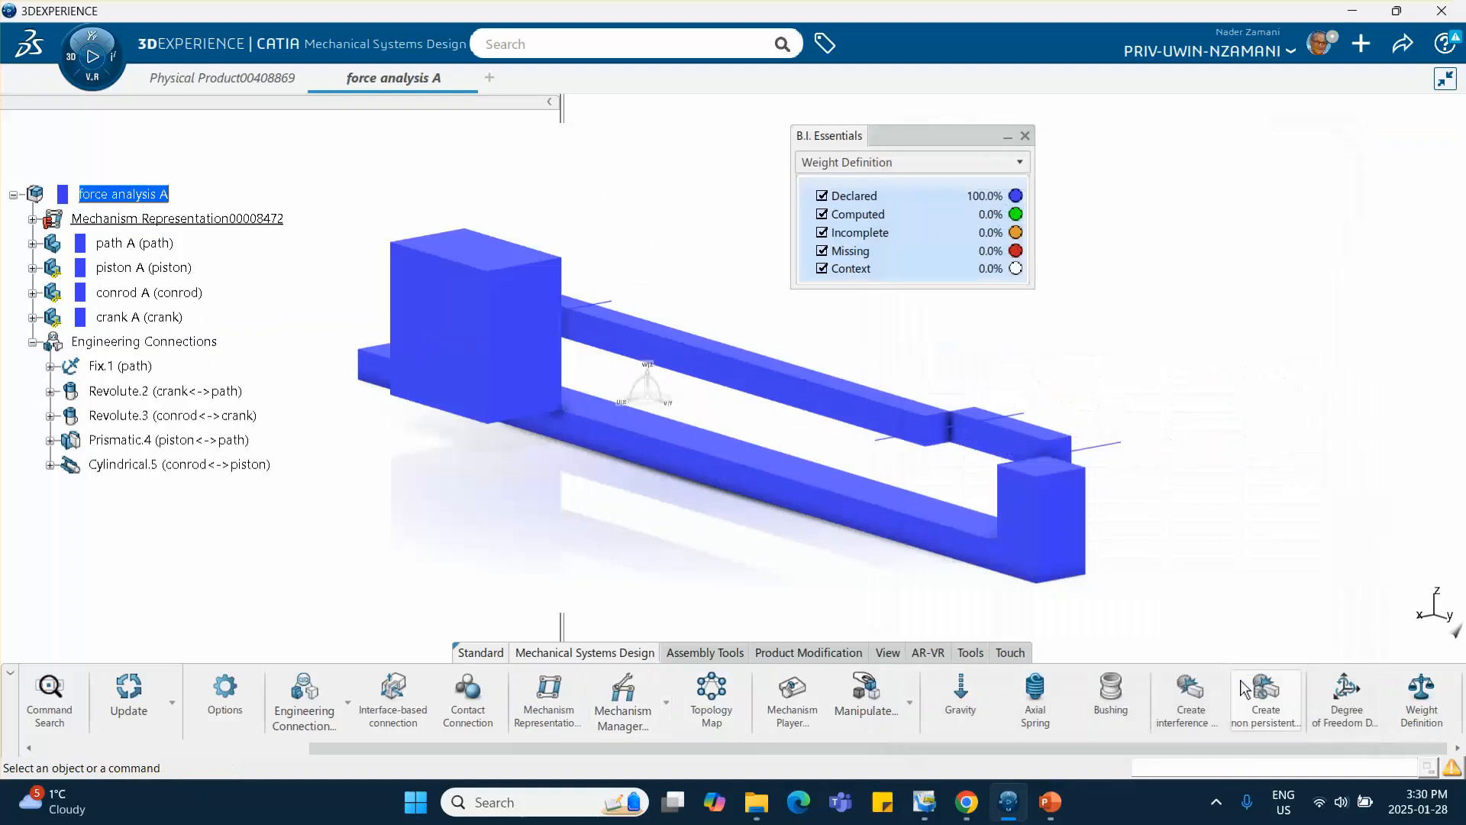
# Start the Mechanism Player for the slider-crank and turn off the Weight Definition display.
pyautogui.click(794, 690)
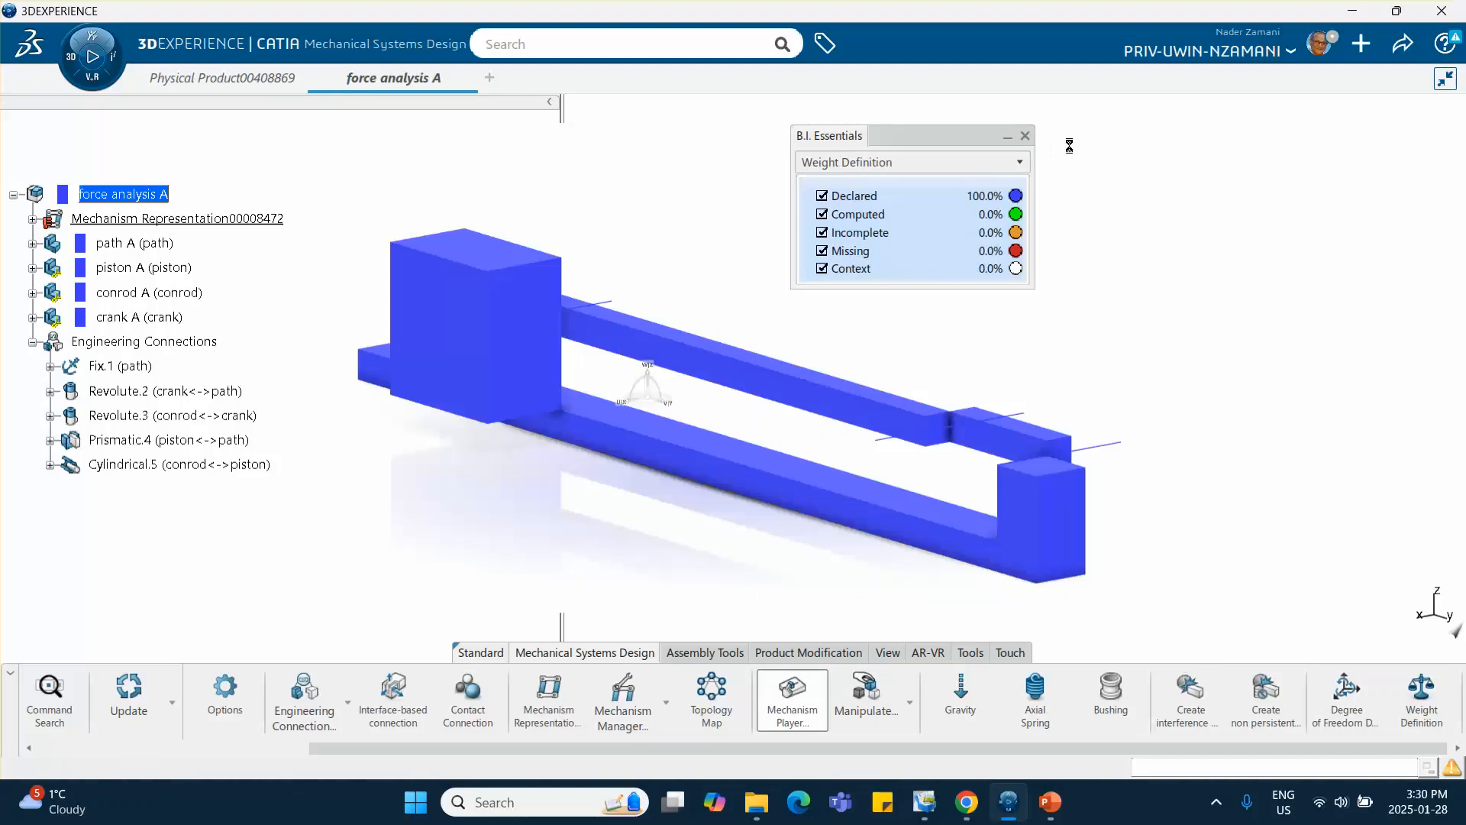
pyautogui.click(1025, 135)
pyautogui.moveTo(1026, 265); pyautogui.dragTo(946, 216, button='middle')
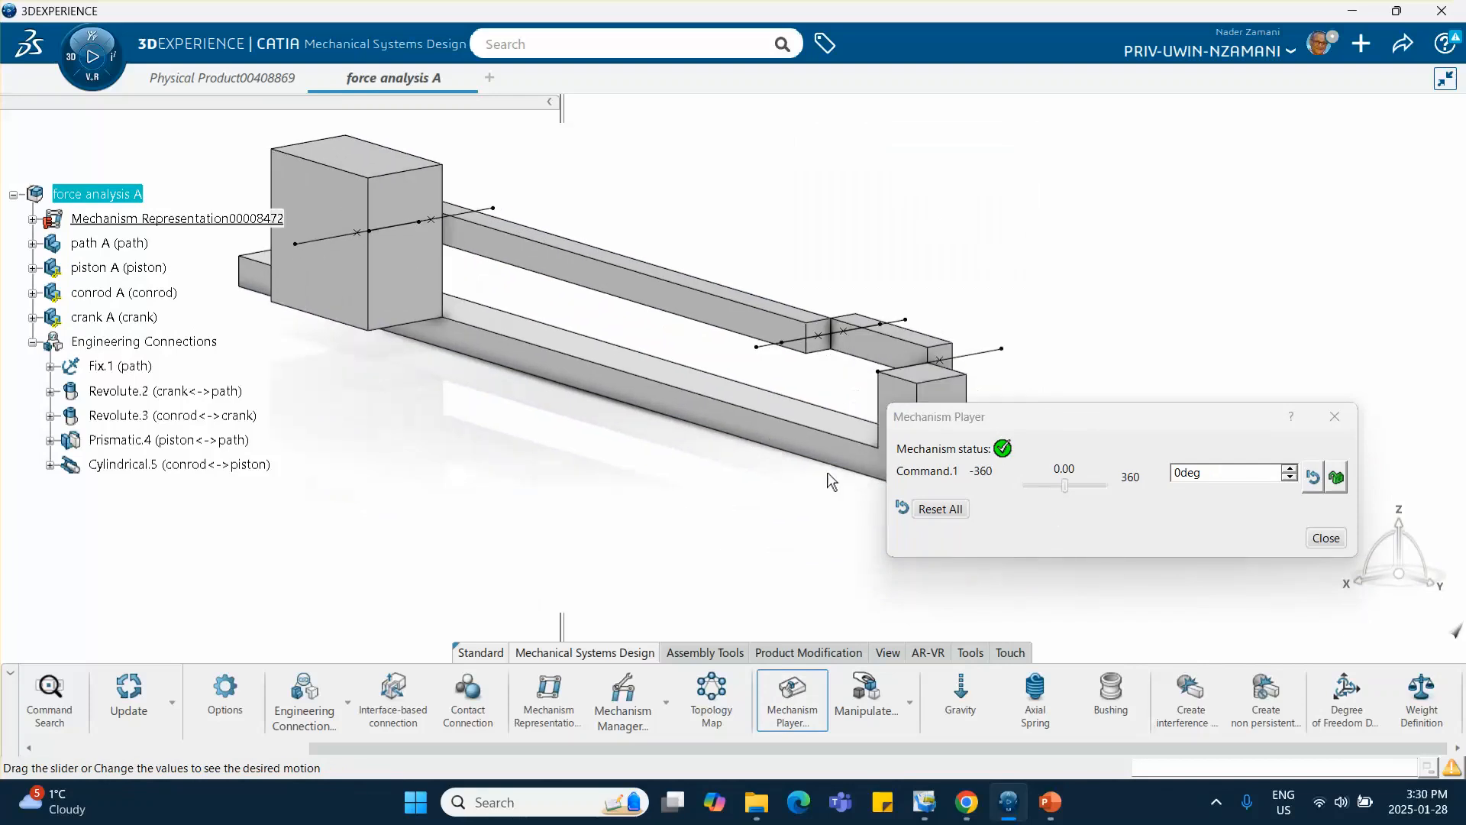
pyautogui.moveTo(782, 481); pyautogui.dragTo(743, 437, button='middle')
# Test the slider-crank motion by turning Command.1 to 144deg, reset all commands and leave the Mechanism Player.
pyautogui.moveTo(1053, 428); pyautogui.dragTo(1033, 493)
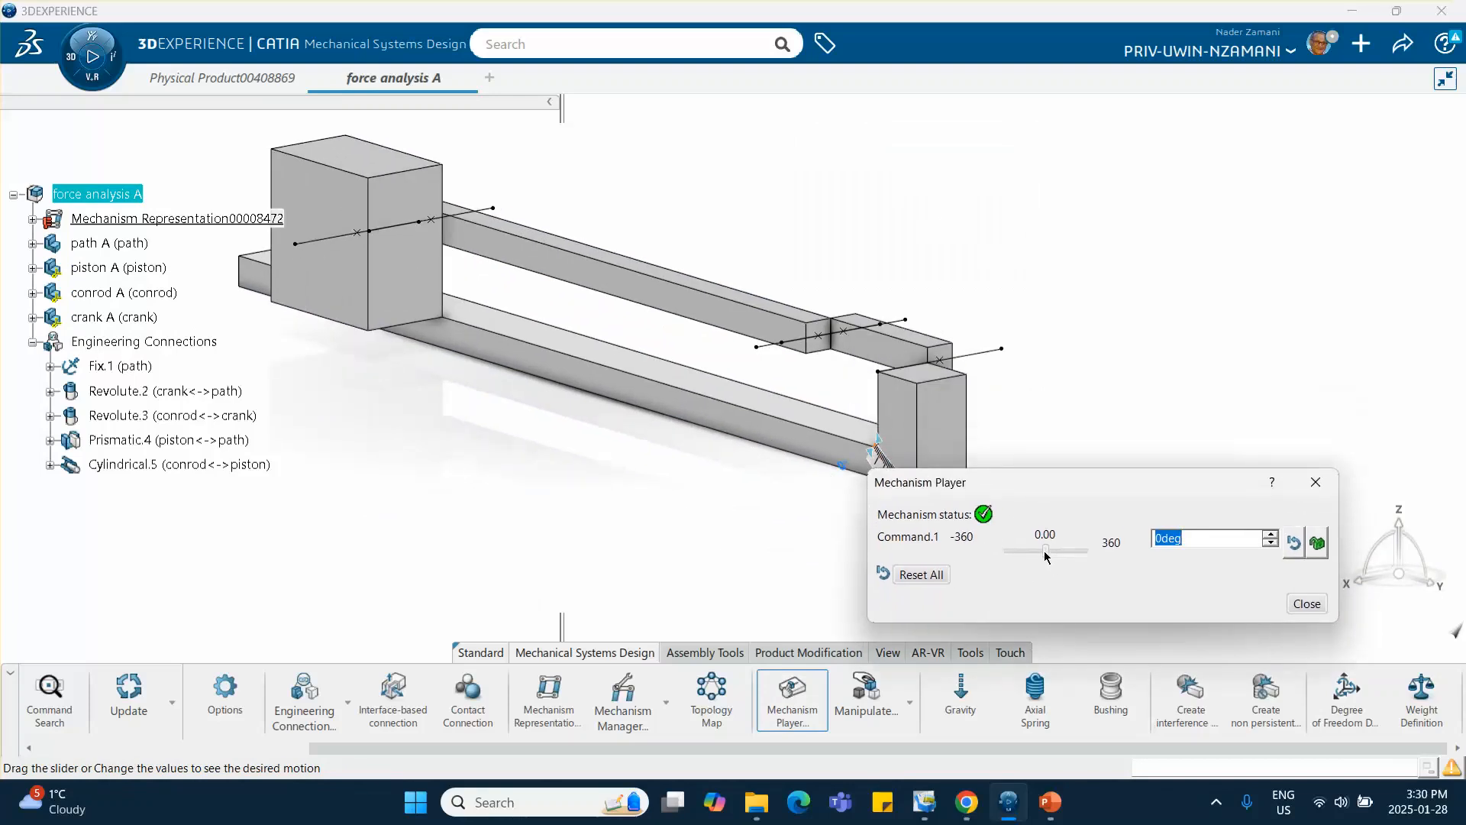
pyautogui.moveTo(1046, 556); pyautogui.dragTo(1066, 555)
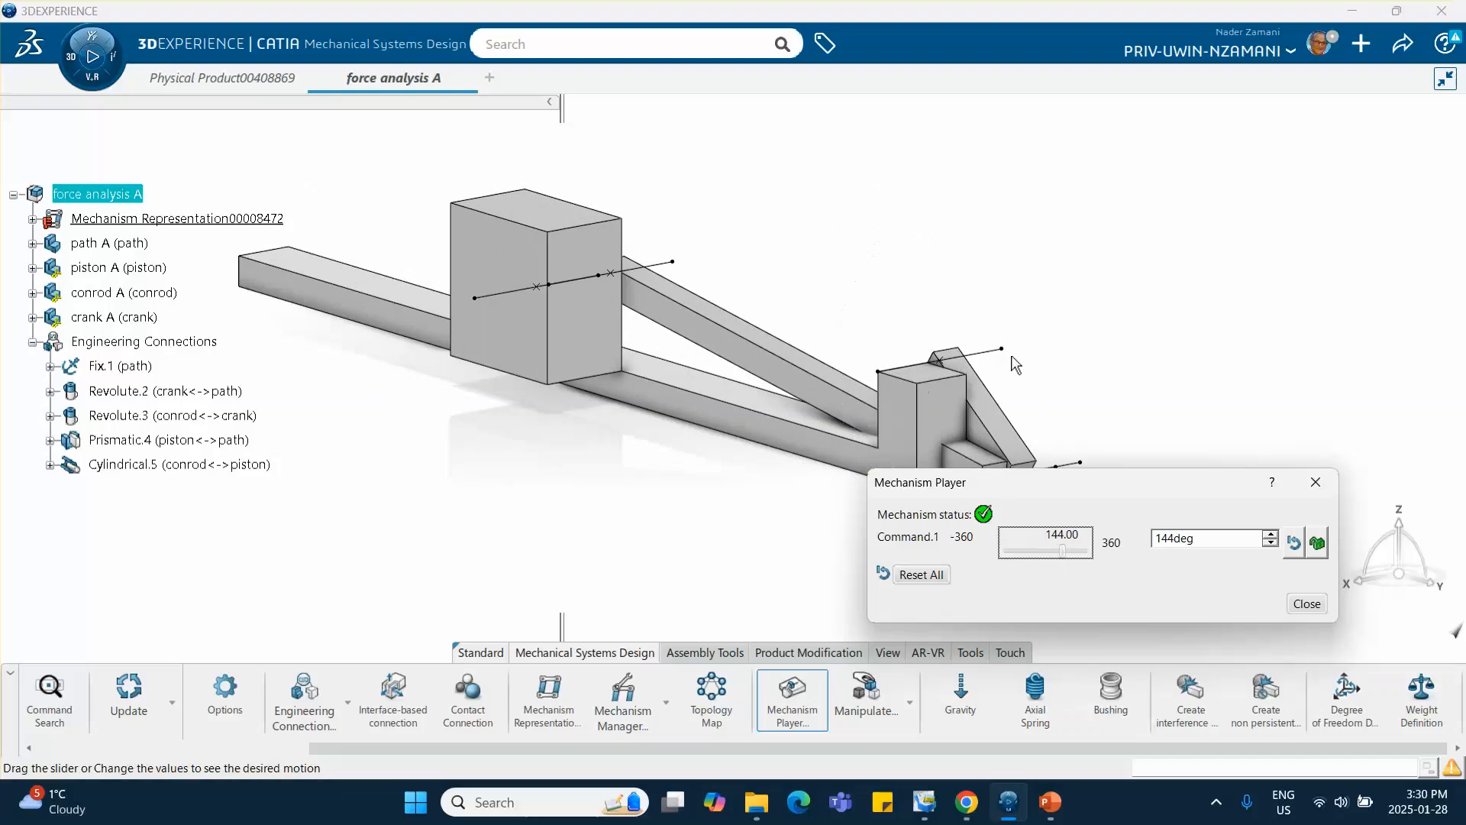
pyautogui.moveTo(1020, 375); pyautogui.dragTo(964, 318, button='middle')
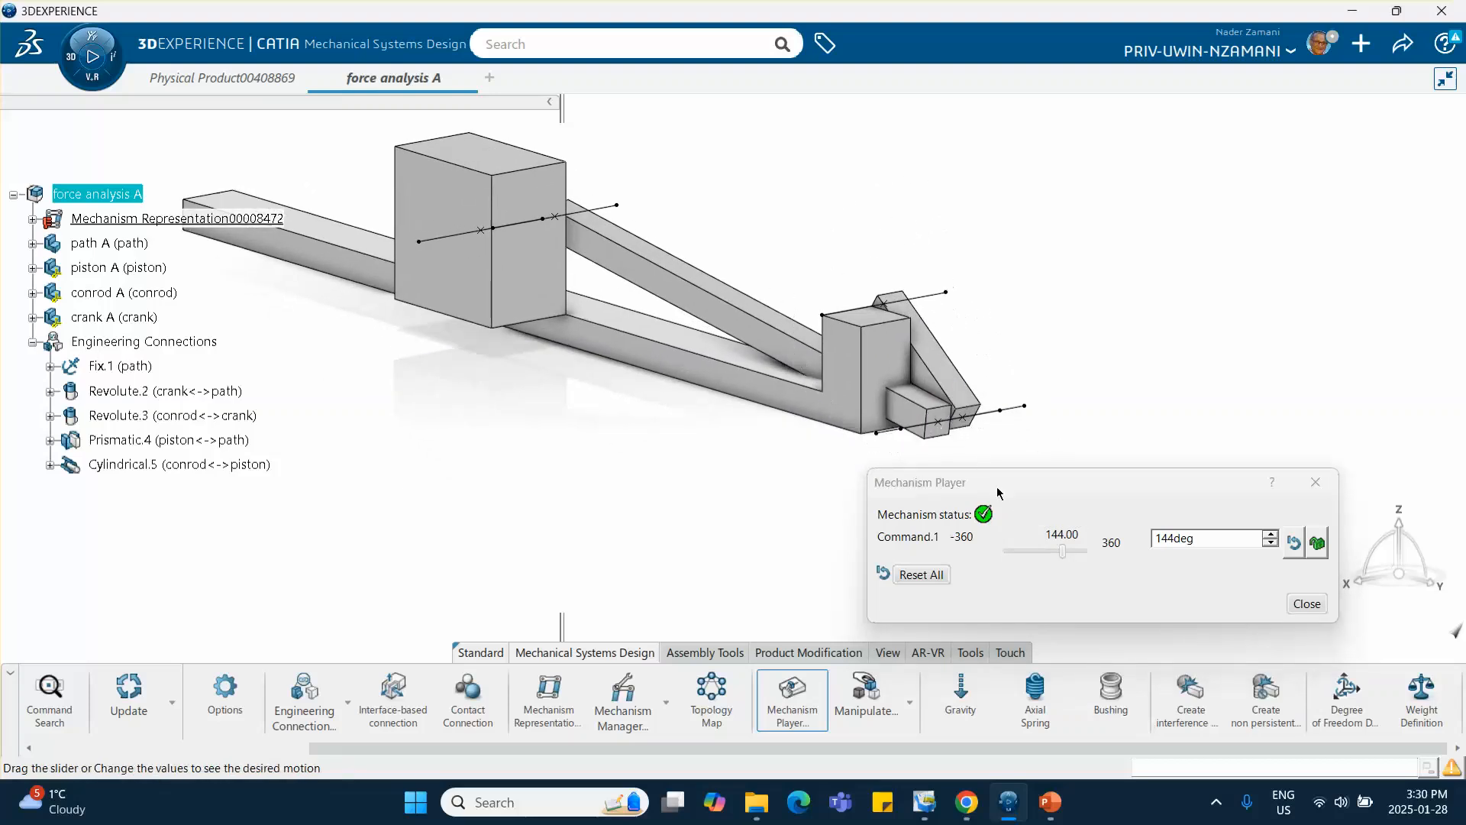
pyautogui.moveTo(1062, 551)
pyautogui.mouseDown()
pyautogui.moveTo(1041, 555)
pyautogui.moveTo(1077, 558)
pyautogui.moveTo(1047, 560)
pyautogui.mouseUp()
pyautogui.click(928, 575)
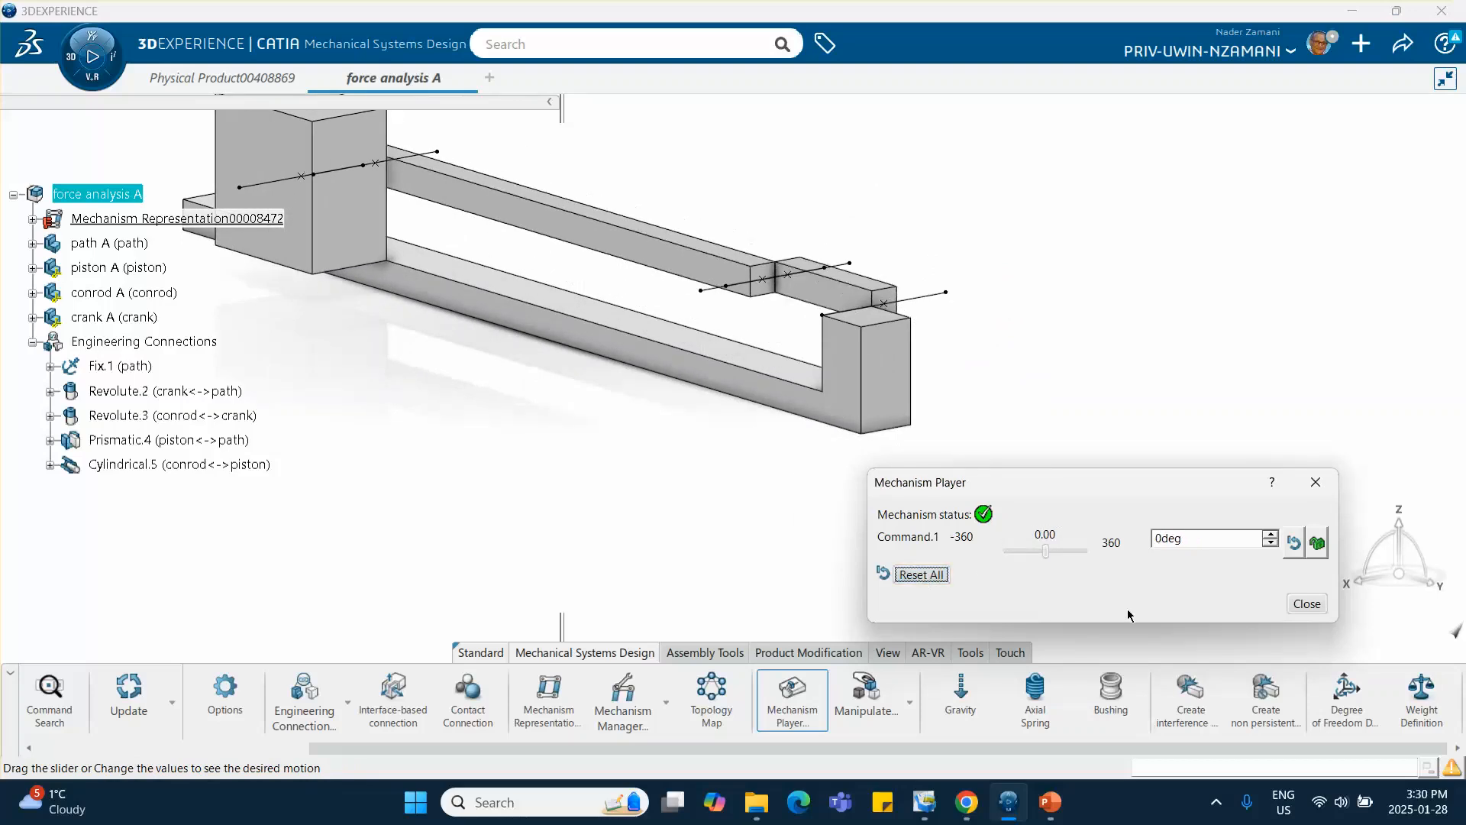
pyautogui.click(1049, 814)
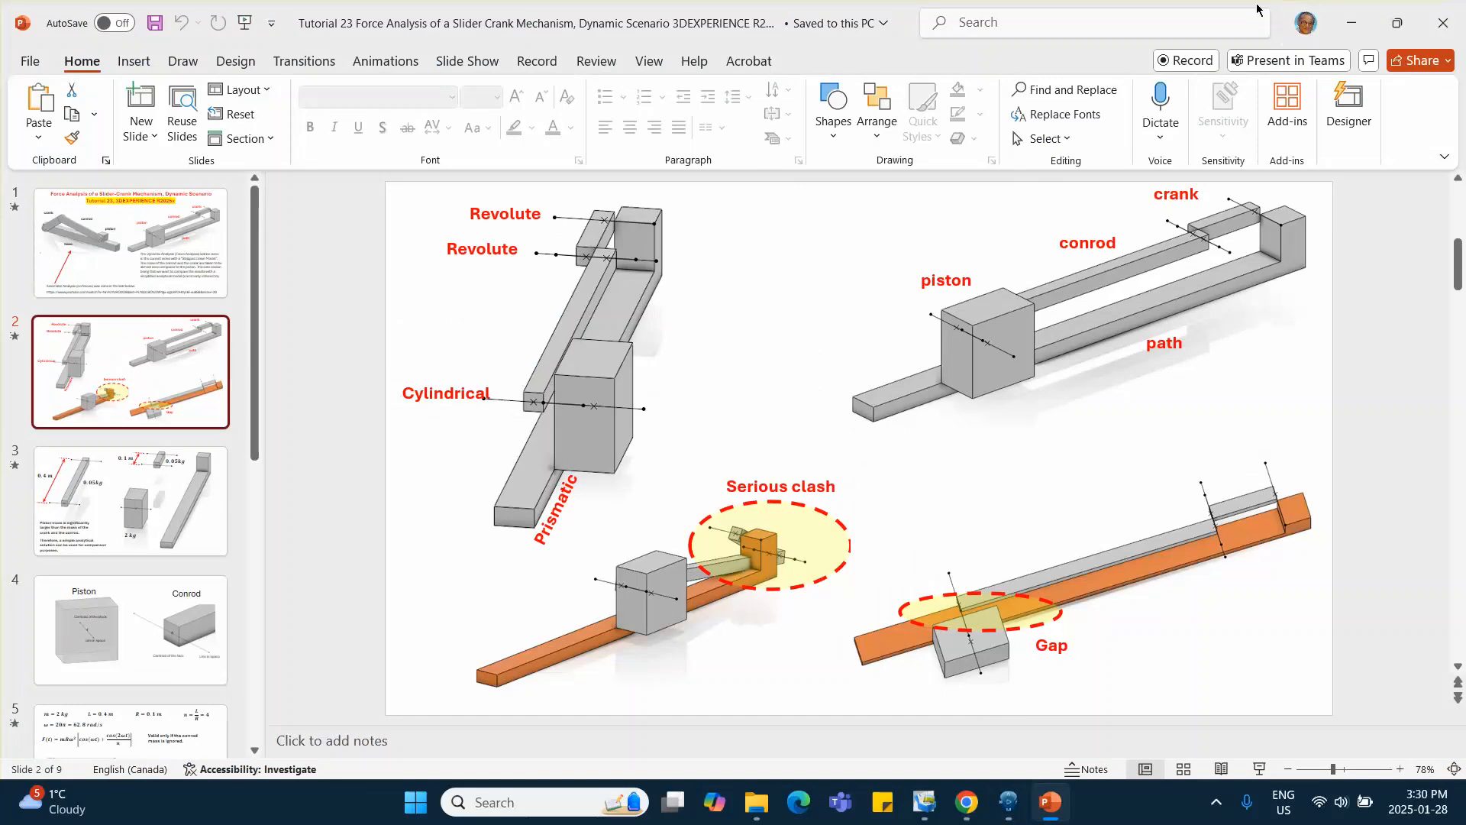
pyautogui.click(1397, 23)
pyautogui.click(1218, 117)
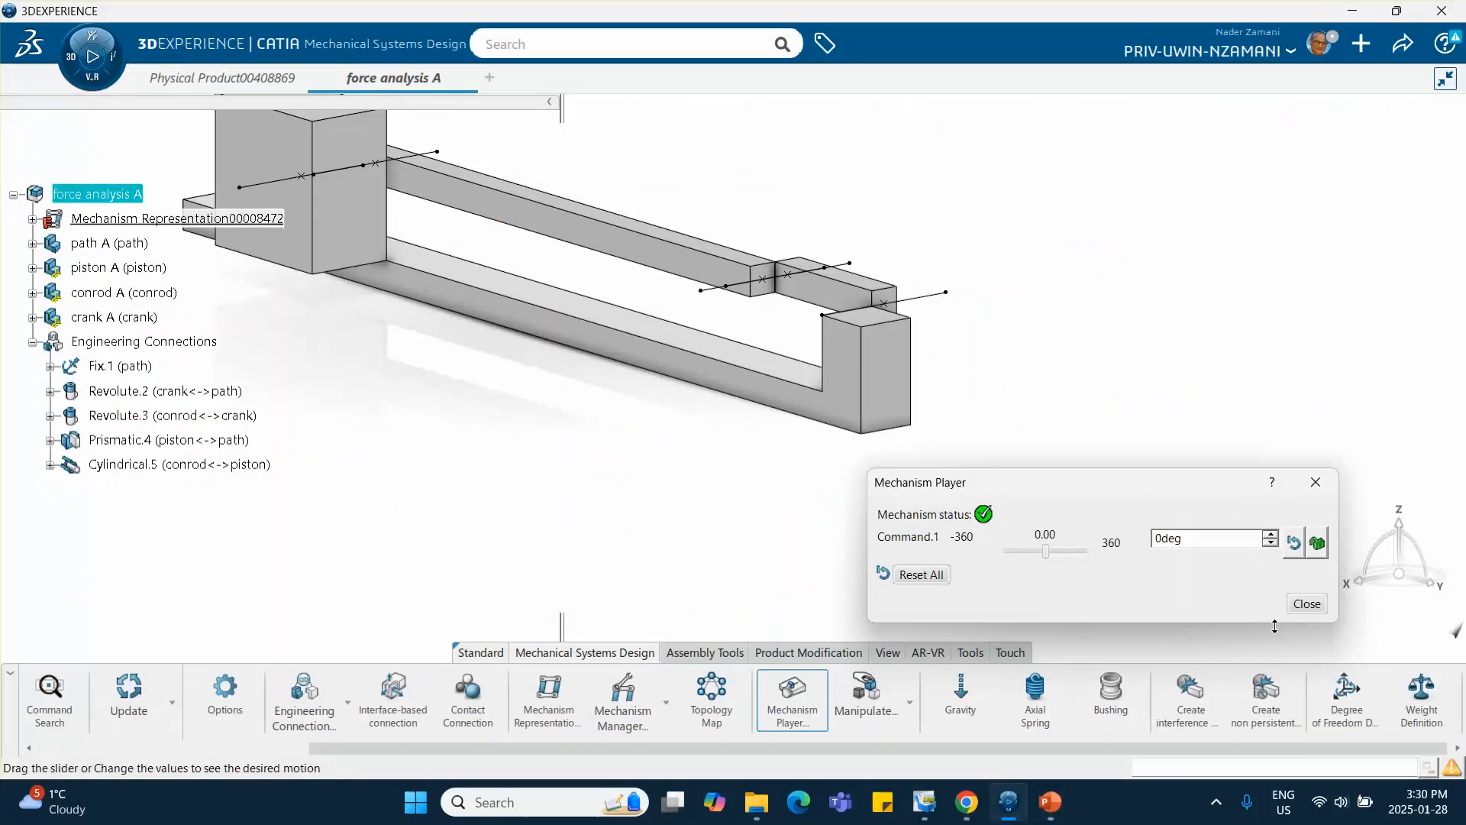
pyautogui.click(1307, 604)
pyautogui.moveTo(696, 429); pyautogui.dragTo(890, 518, button='middle')
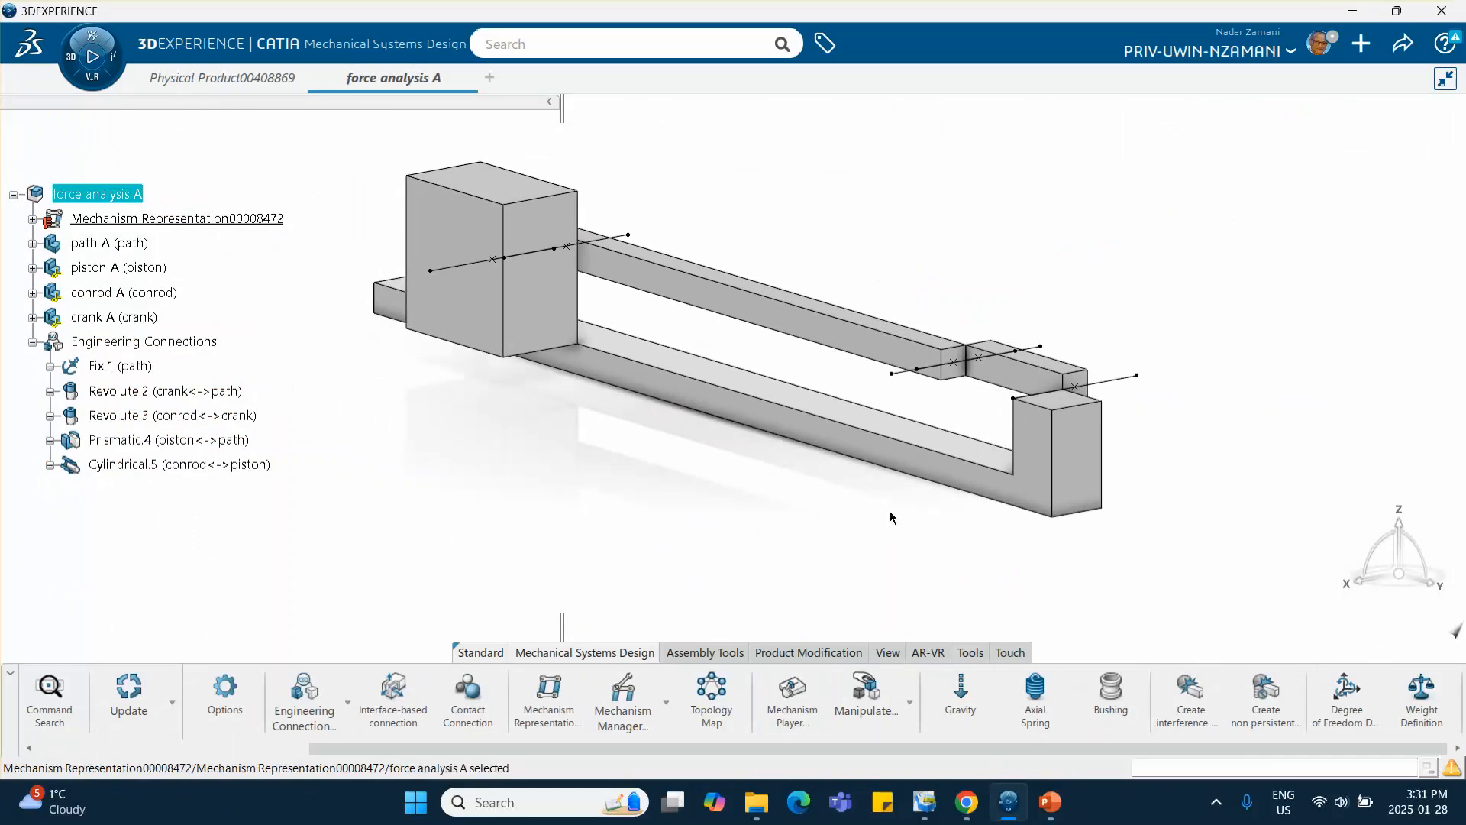
# Create a Mechanical Systems Experience simulation for force analysis A with default properties, without a new mechanism or kinematics scenario.
pyautogui.click(68, 63)
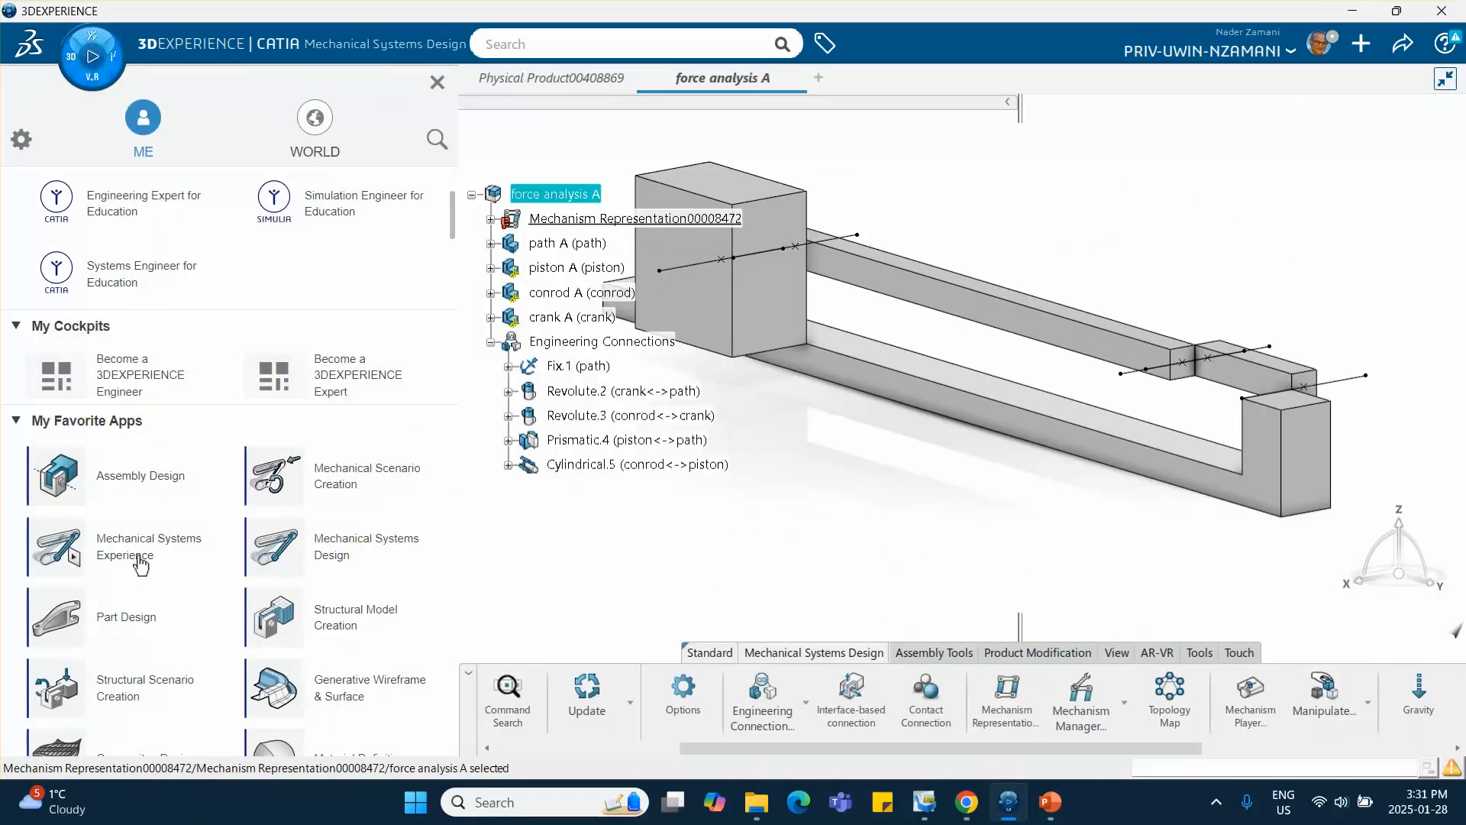
pyautogui.click(168, 559)
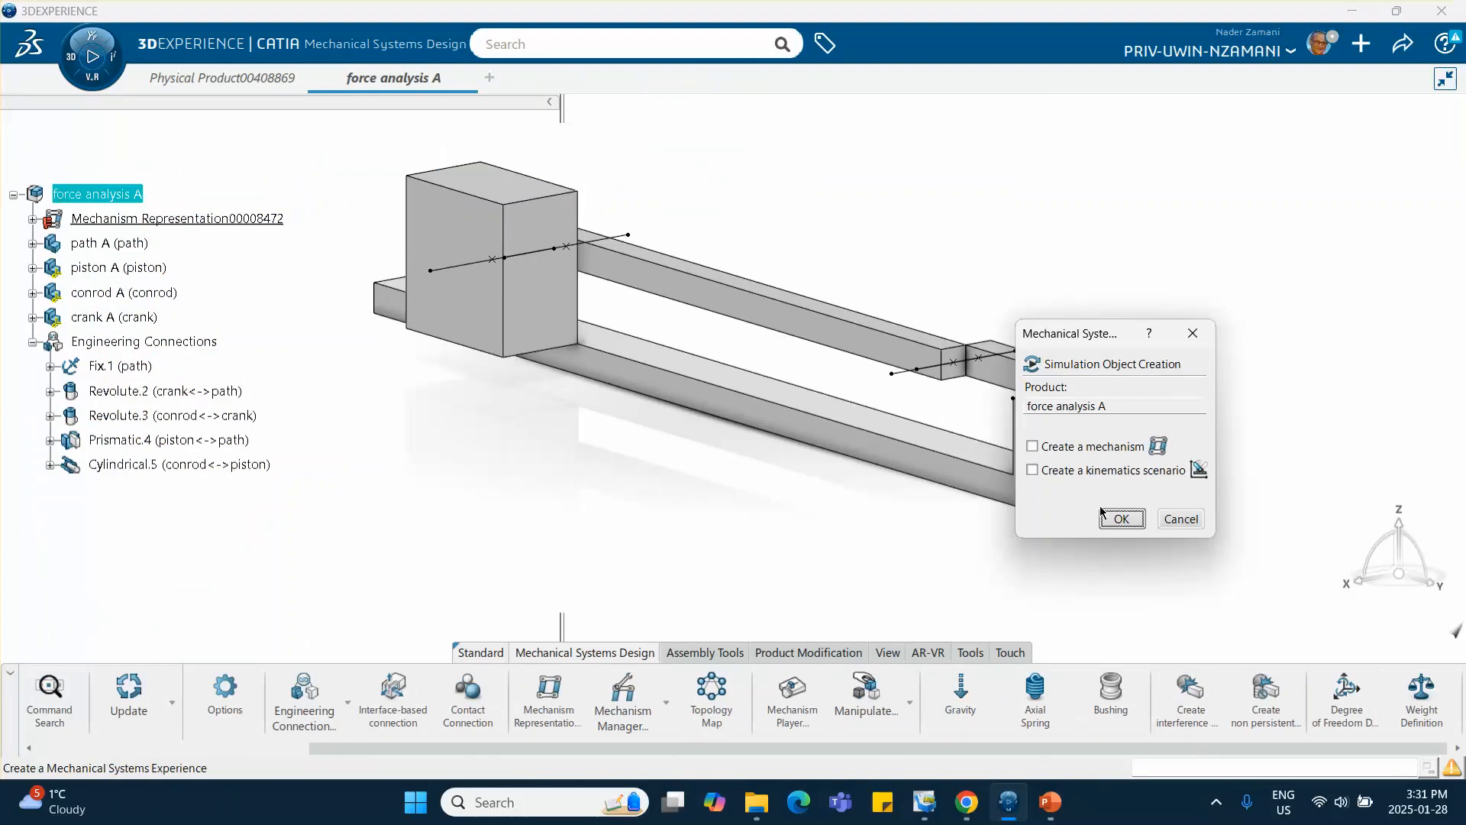
pyautogui.click(1123, 519)
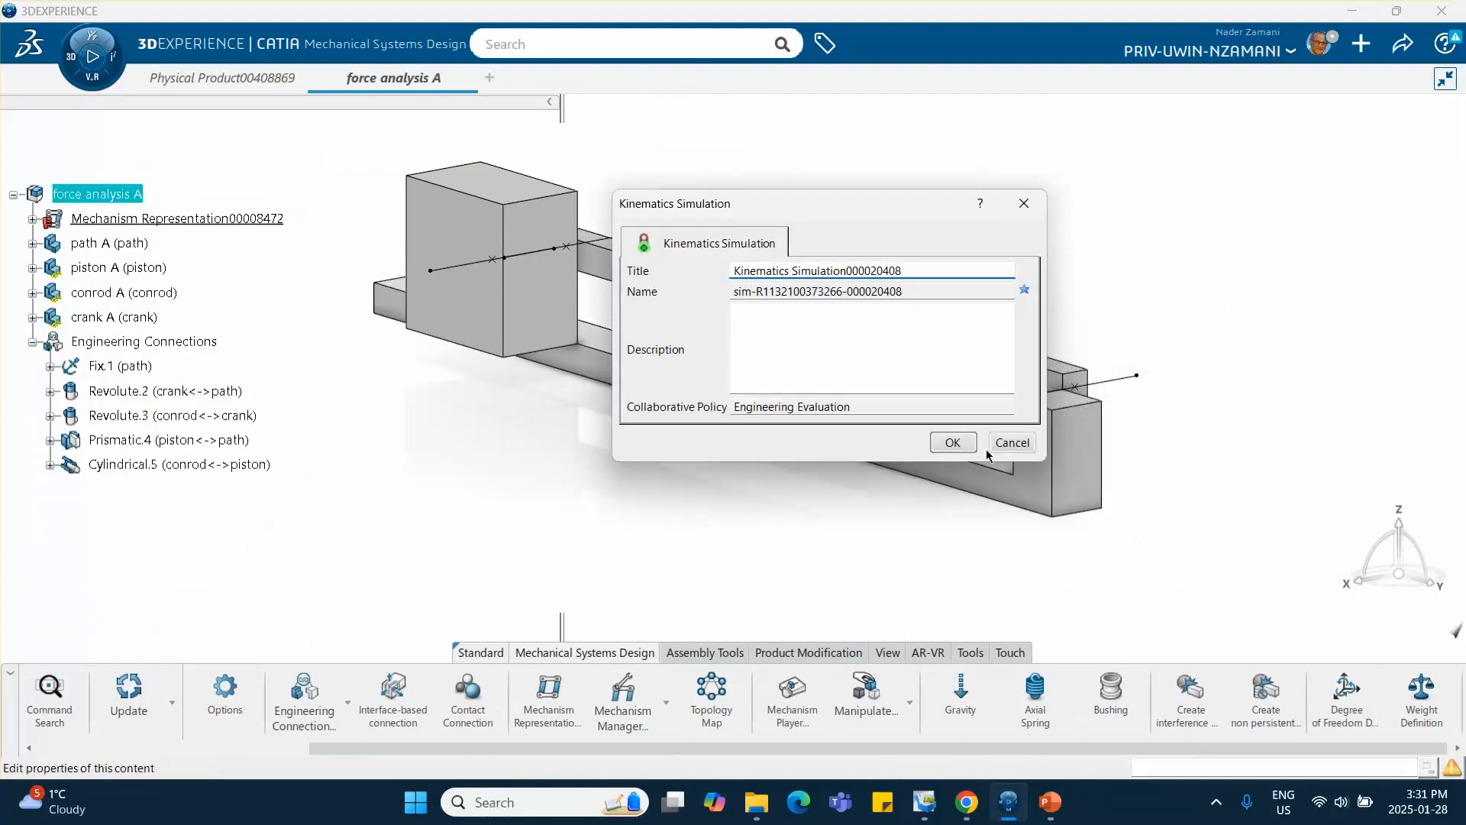
pyautogui.click(962, 445)
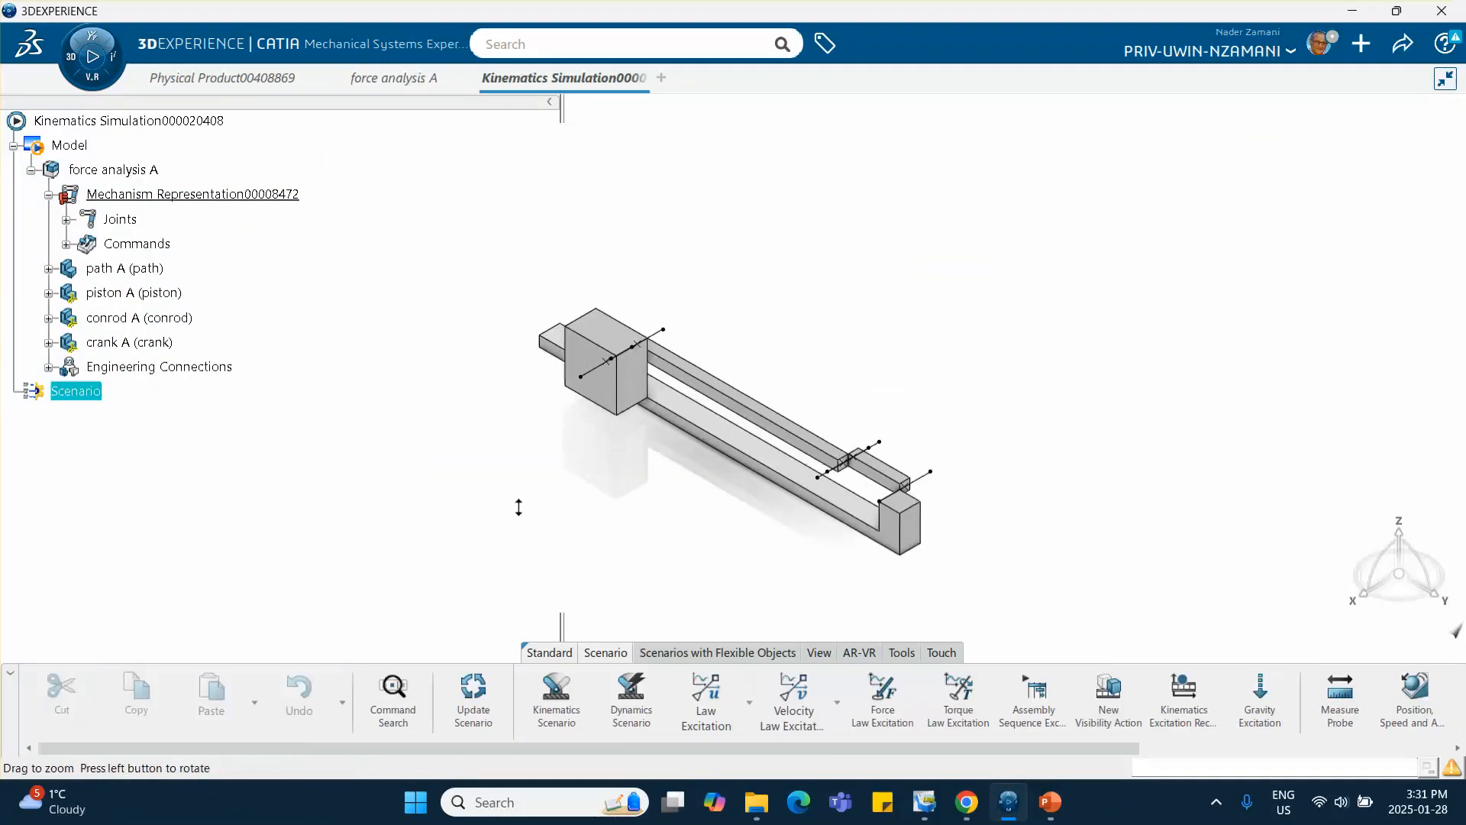
# Add a velocity motor excitation to the scenario with Command.1 (Revolute.2) as its support.
pyautogui.moveTo(518, 507); pyautogui.dragTo(568, 440, button='middle')
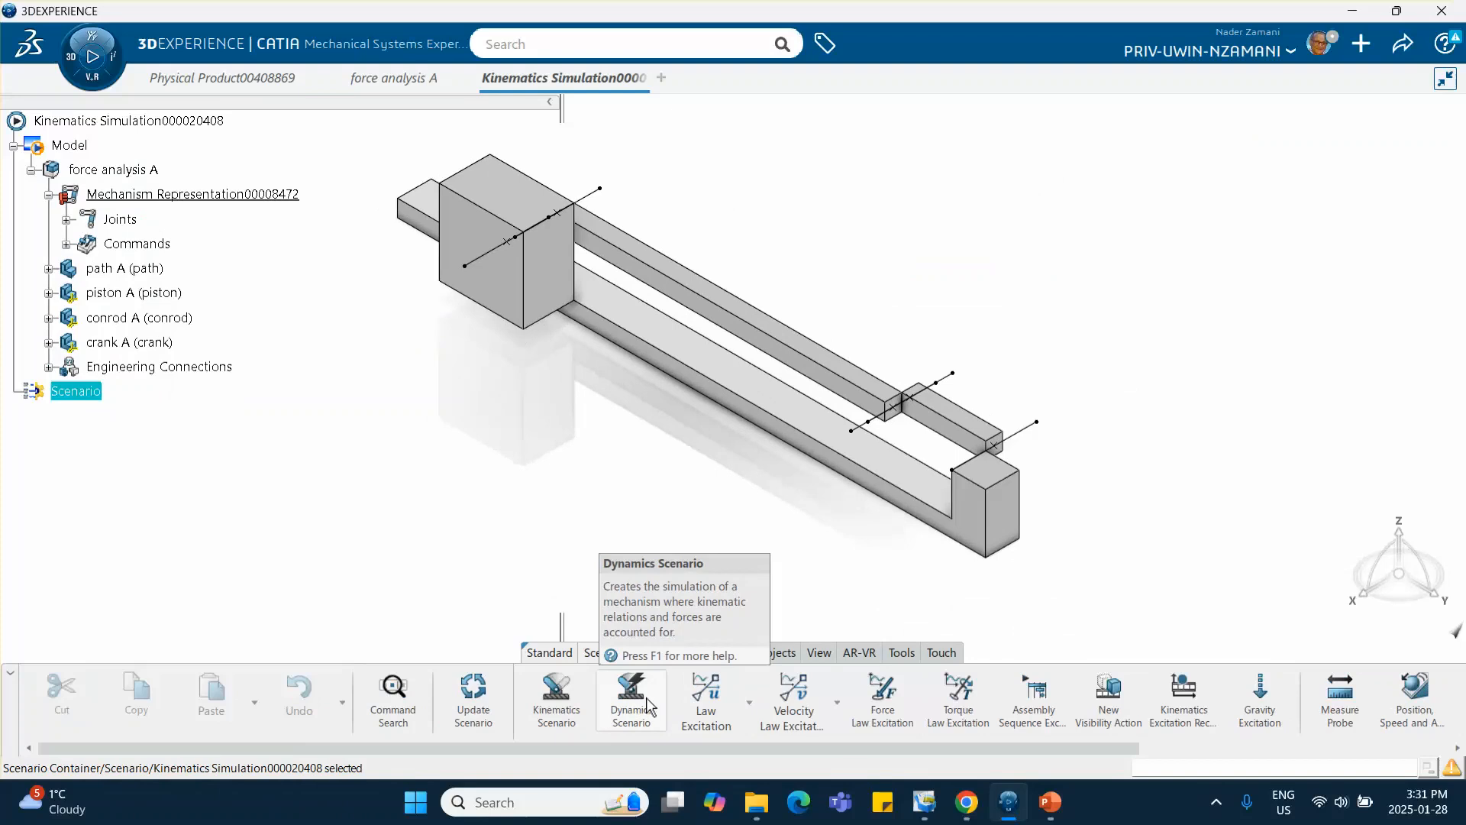
pyautogui.click(837, 702)
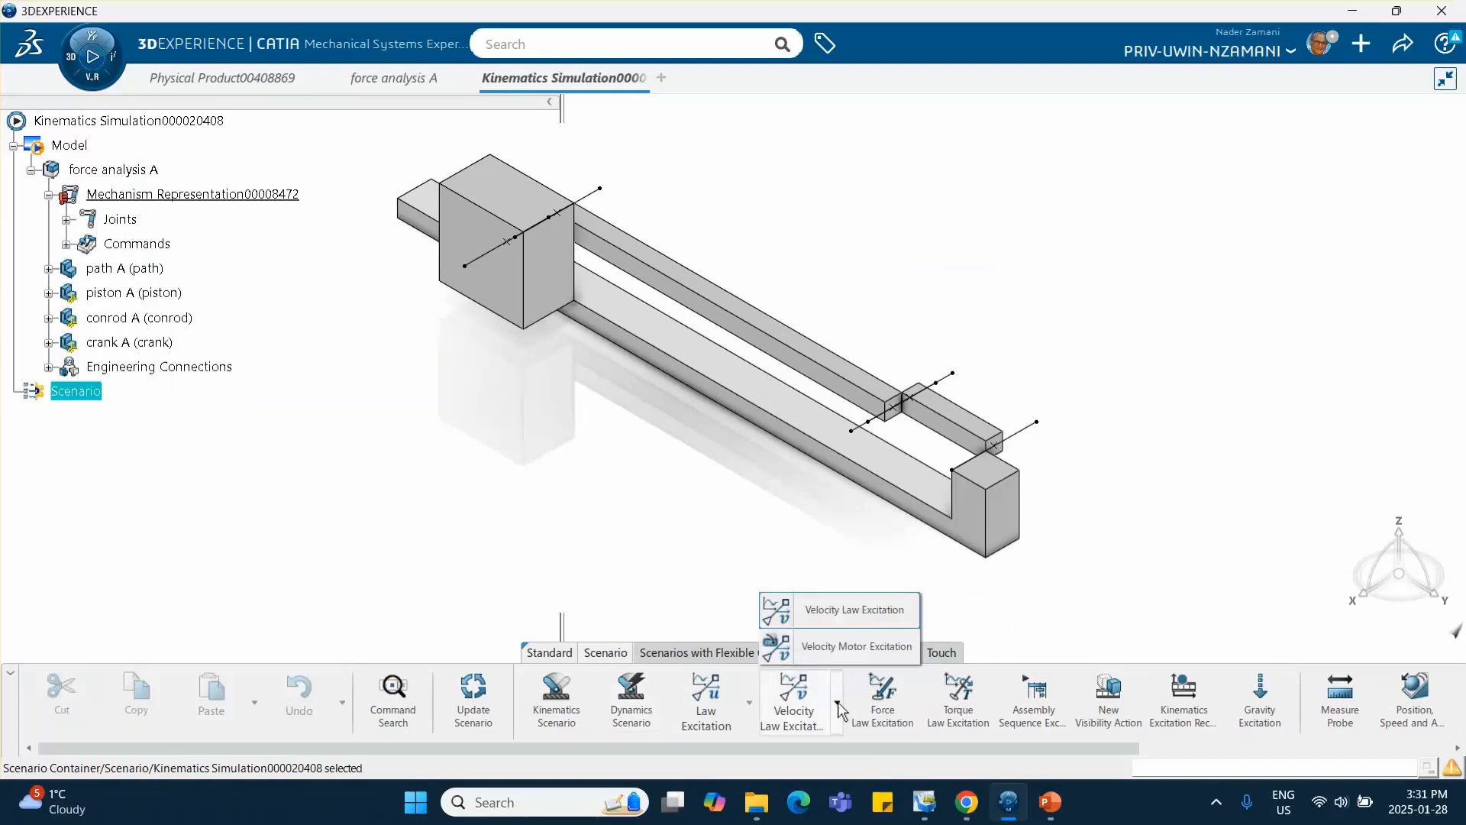
pyautogui.click(860, 655)
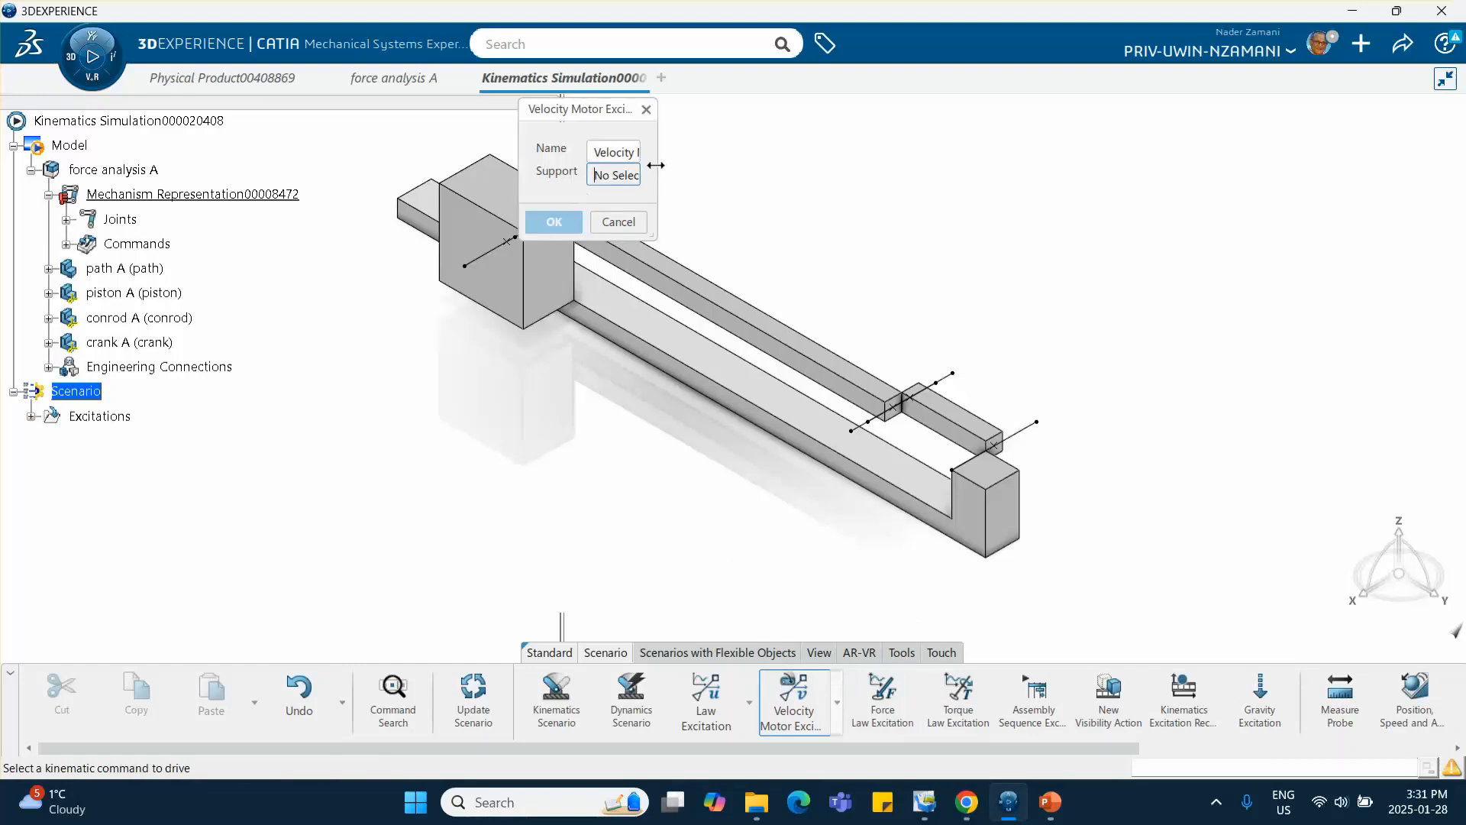
pyautogui.moveTo(655, 162); pyautogui.dragTo(815, 186)
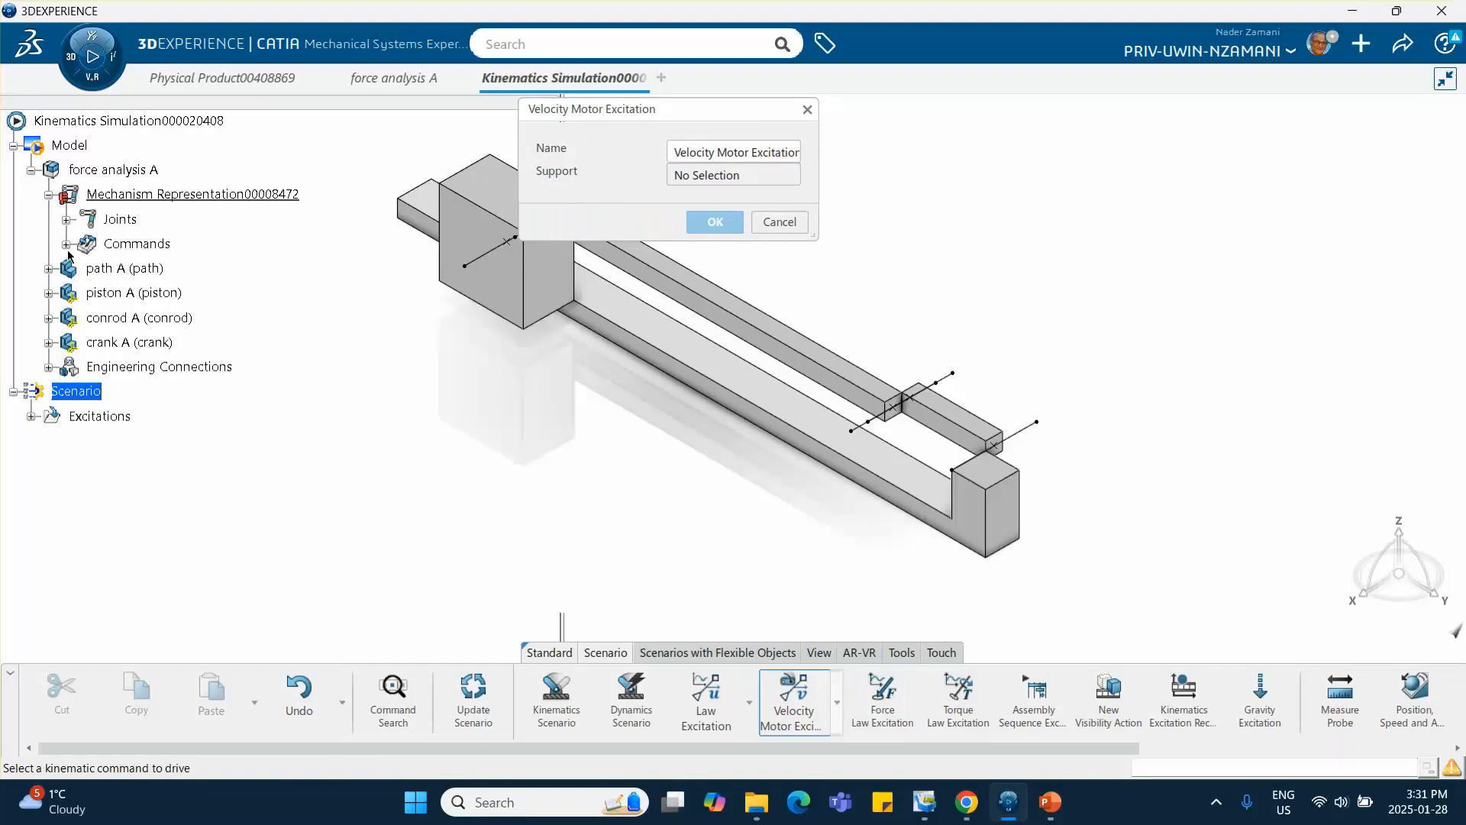
pyautogui.click(66, 244)
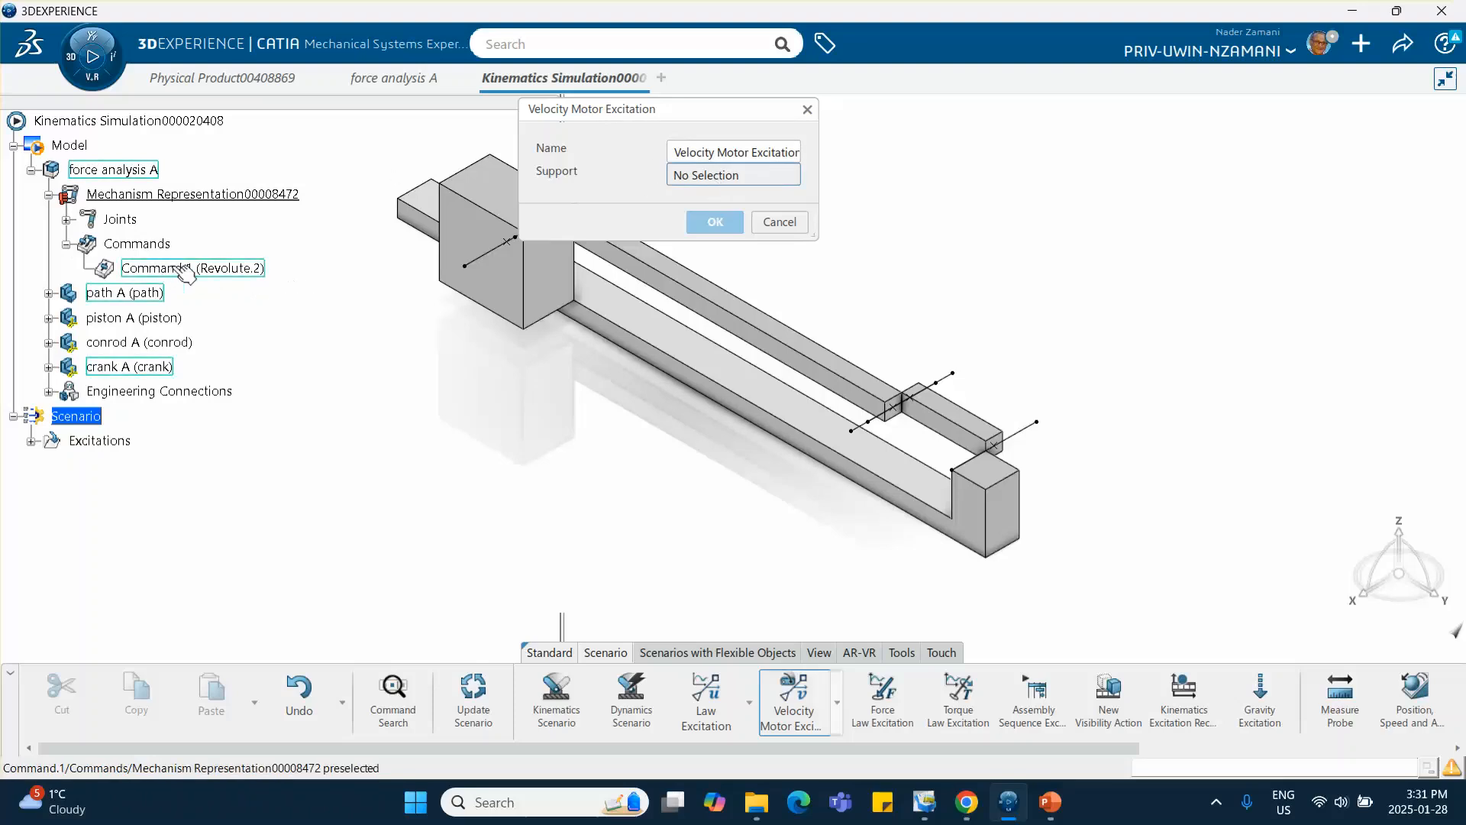
pyautogui.click(221, 269)
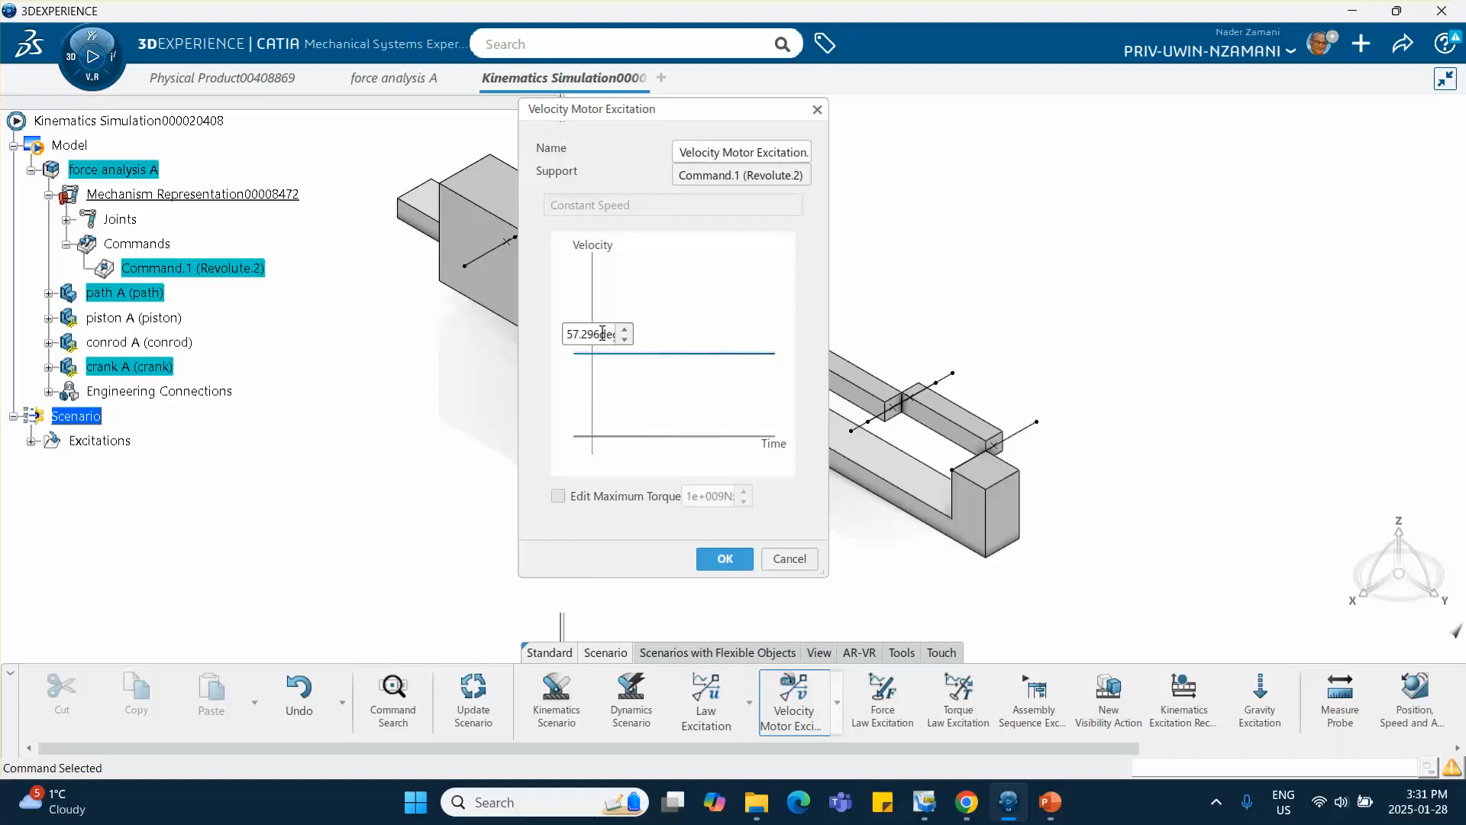
# Set the motor's constant velocity to 62.8deg_s, checking the value against slide 6 of the PowerPoint tutorial, and accept the excitation.
pyautogui.moveTo(601, 333); pyautogui.dragTo(514, 320)
pyautogui.write('82.8deg_s')
pyautogui.click(1050, 802)
pyautogui.scroll(-5, 175, 611)
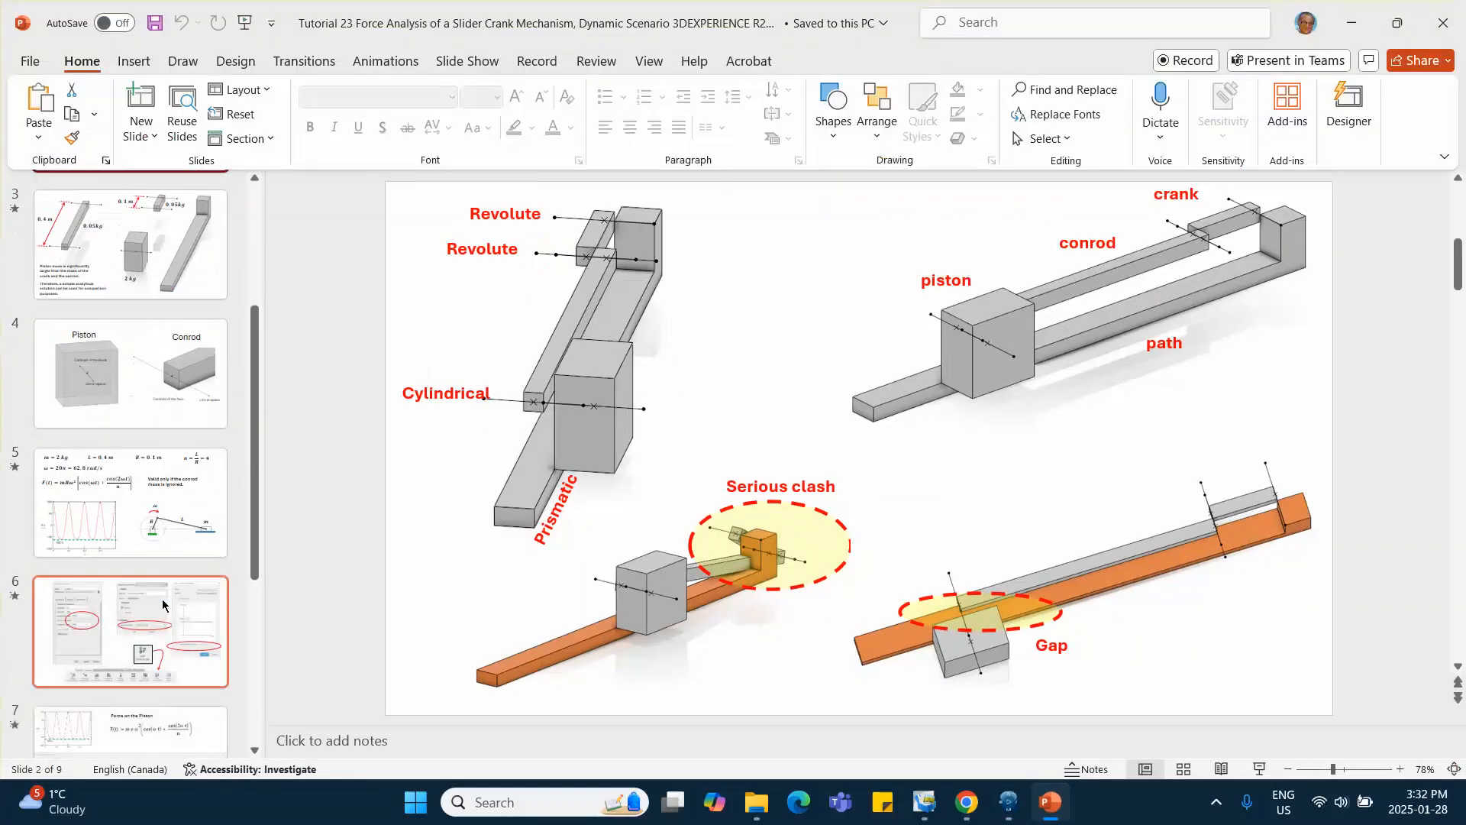
pyautogui.click(175, 623)
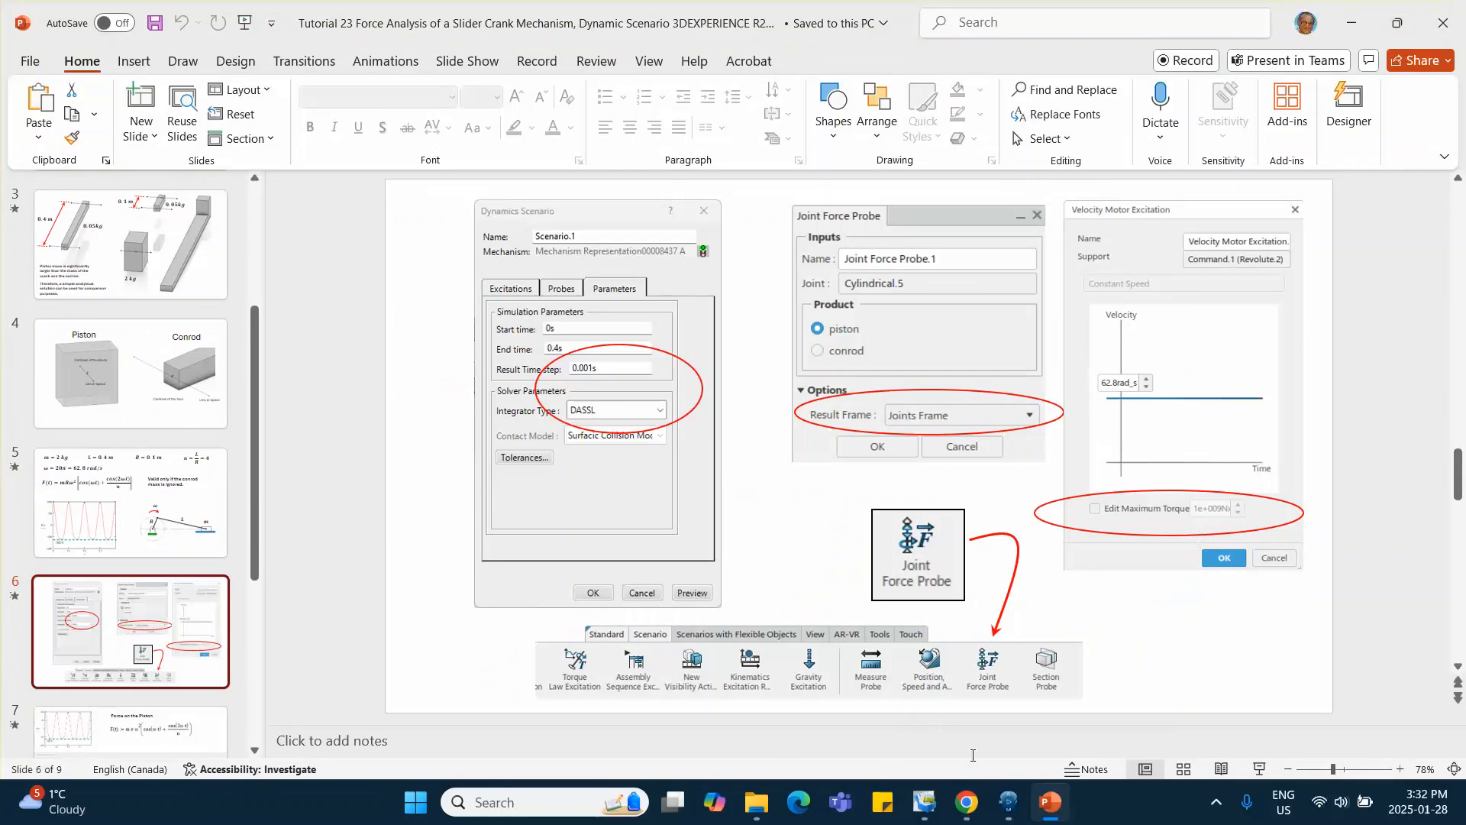
pyautogui.click(1009, 804)
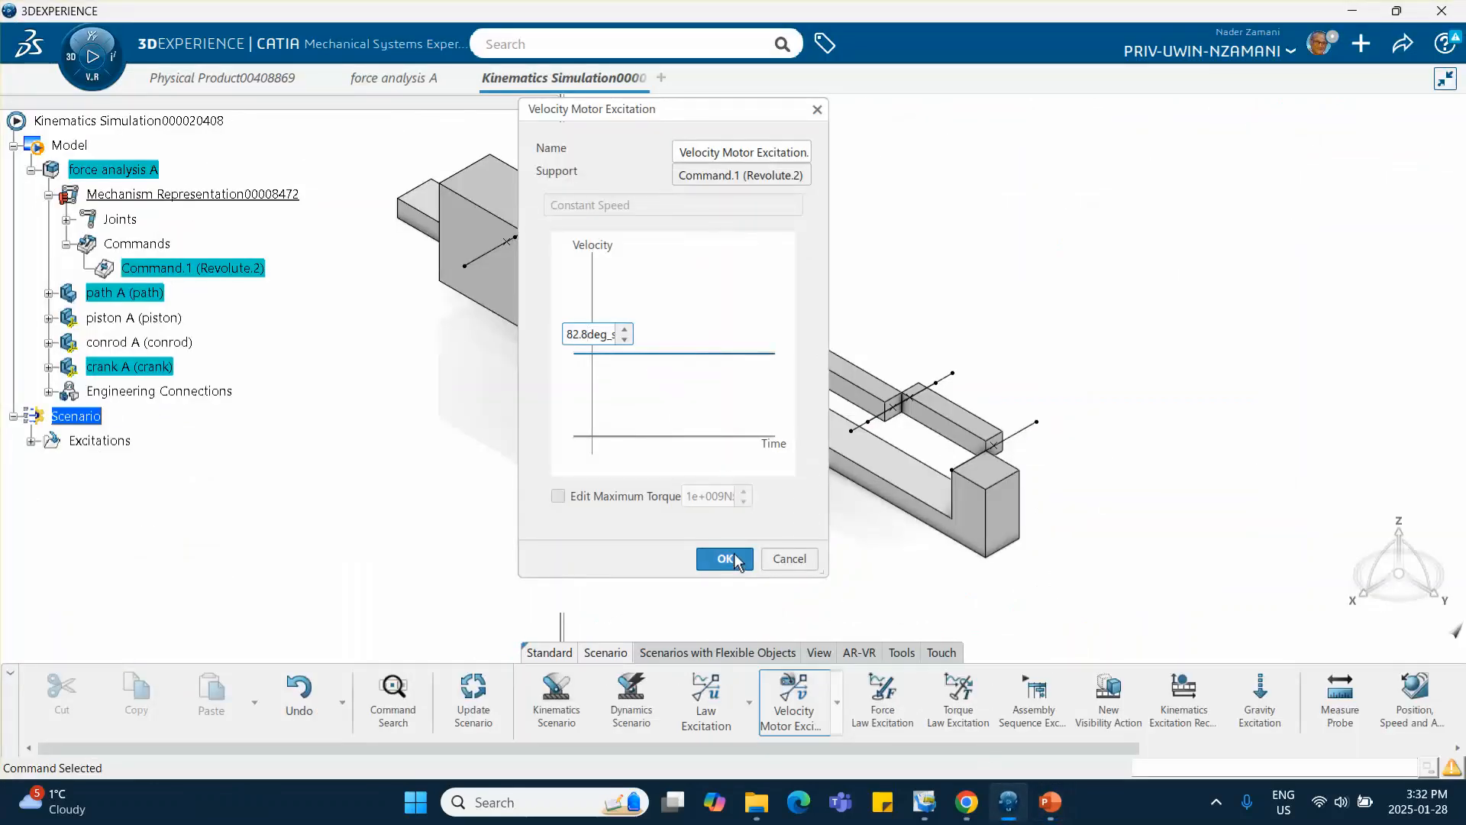
pyautogui.click(571, 334)
pyautogui.press('BackSpace')
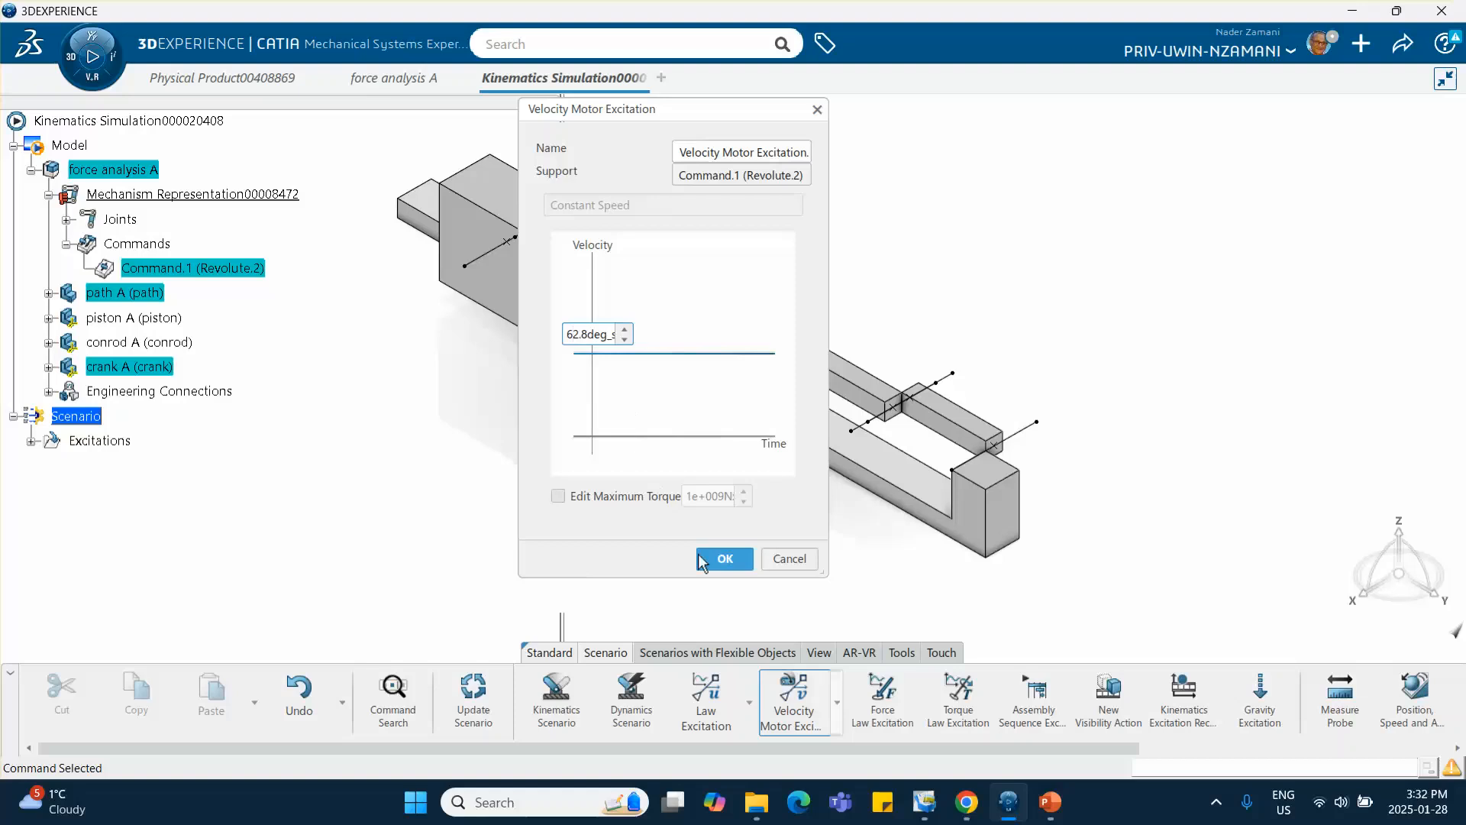
pyautogui.click(721, 559)
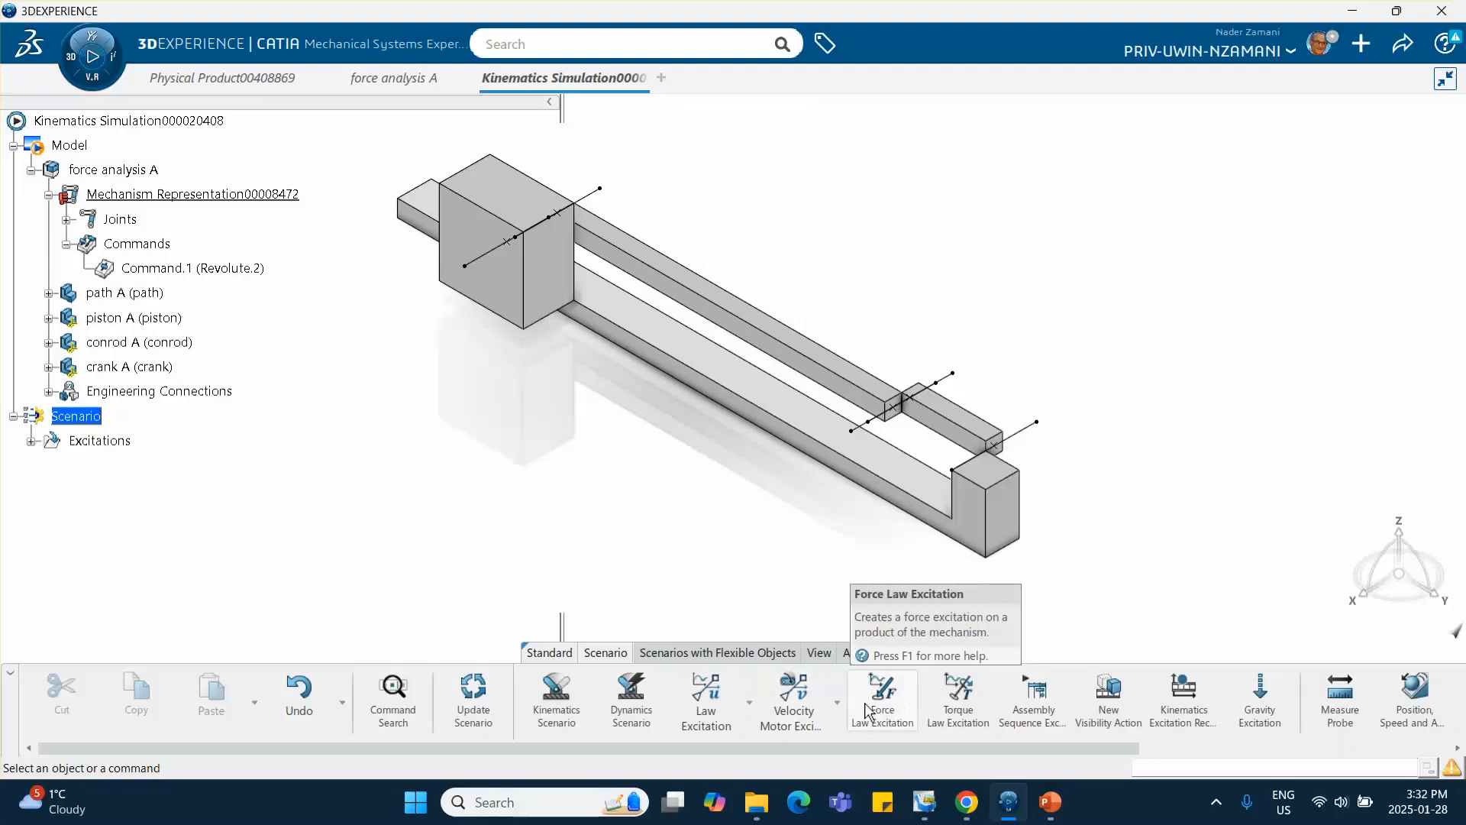
# Check the Joint Force Probe example in PowerPoint and start a joint force probe on the Cylindrical.5 joint in 3DEXPERIENCE.
pyautogui.hscroll(5, 890, 698)
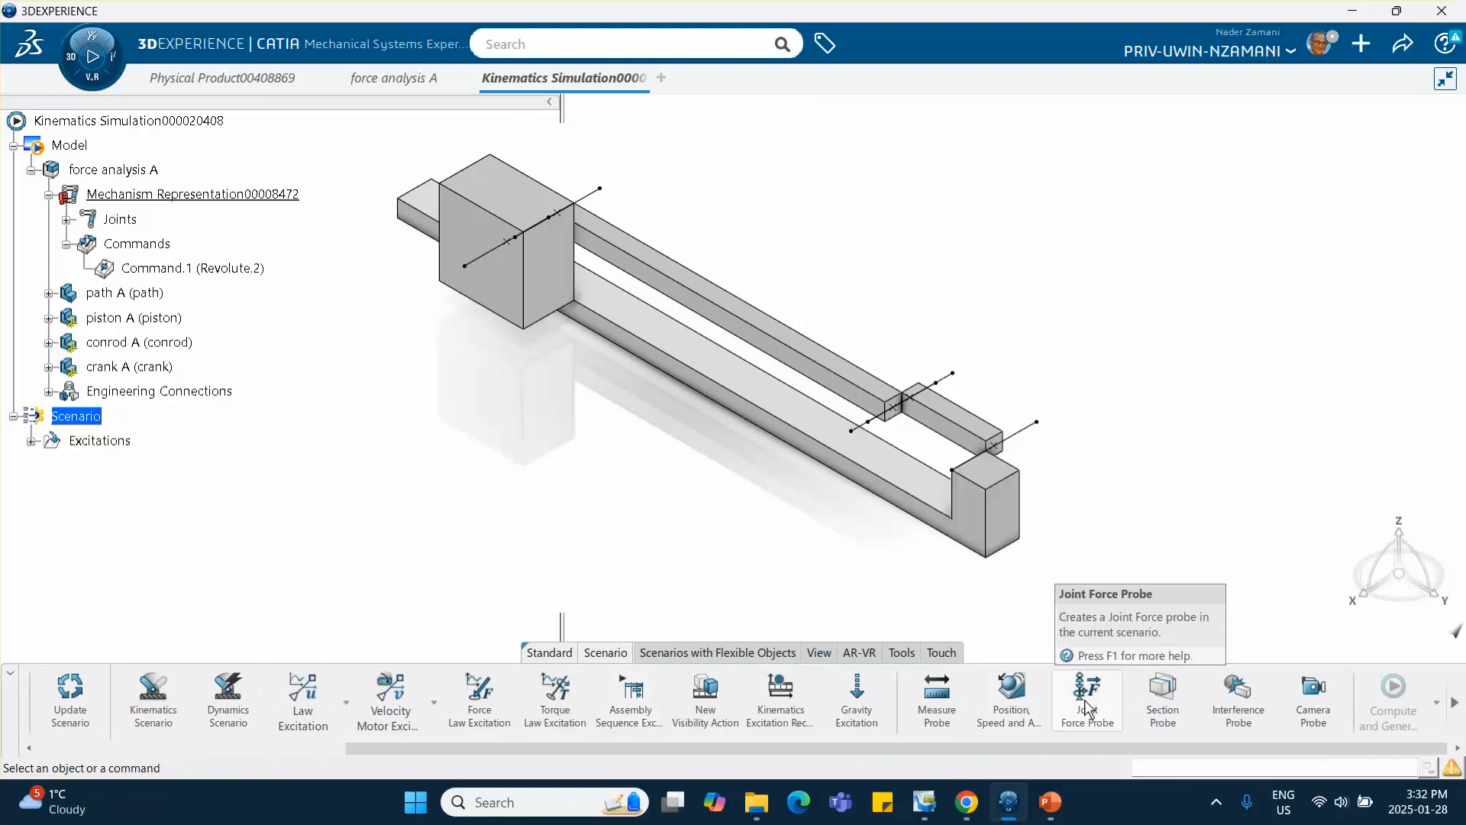
pyautogui.click(1050, 802)
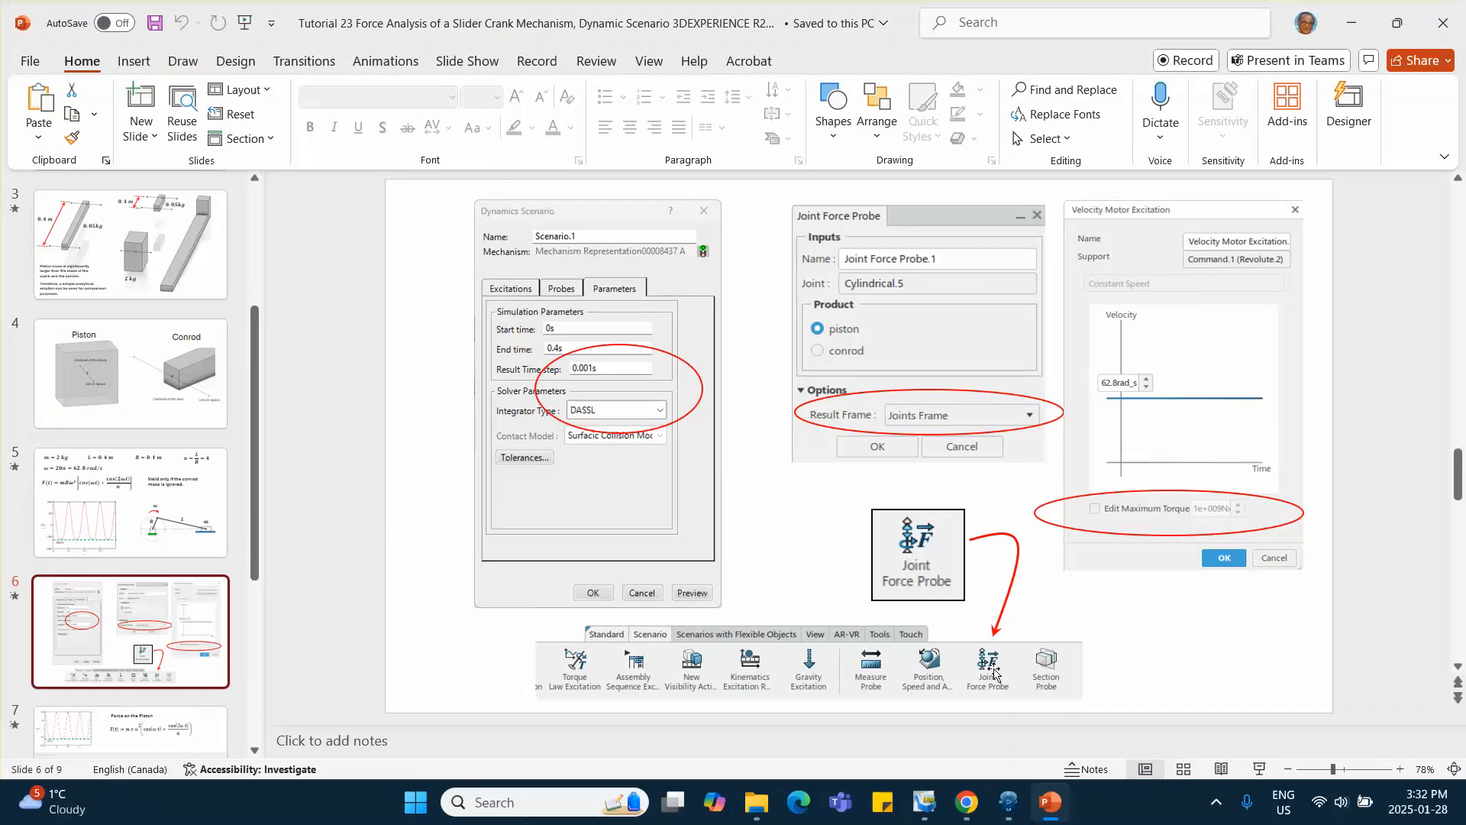
pyautogui.moveTo(1009, 804)
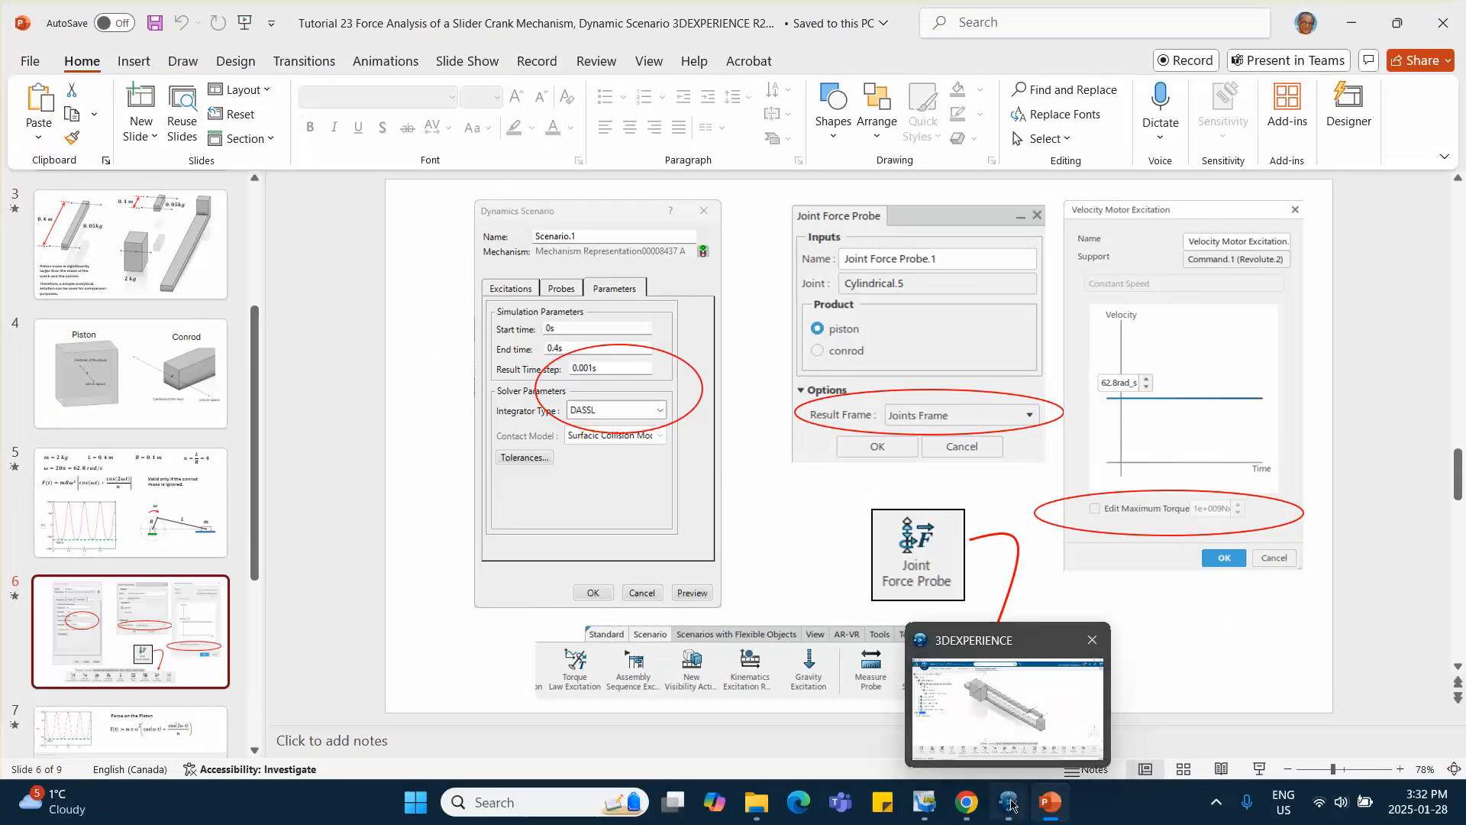
pyautogui.click(1009, 803)
pyautogui.click(1087, 698)
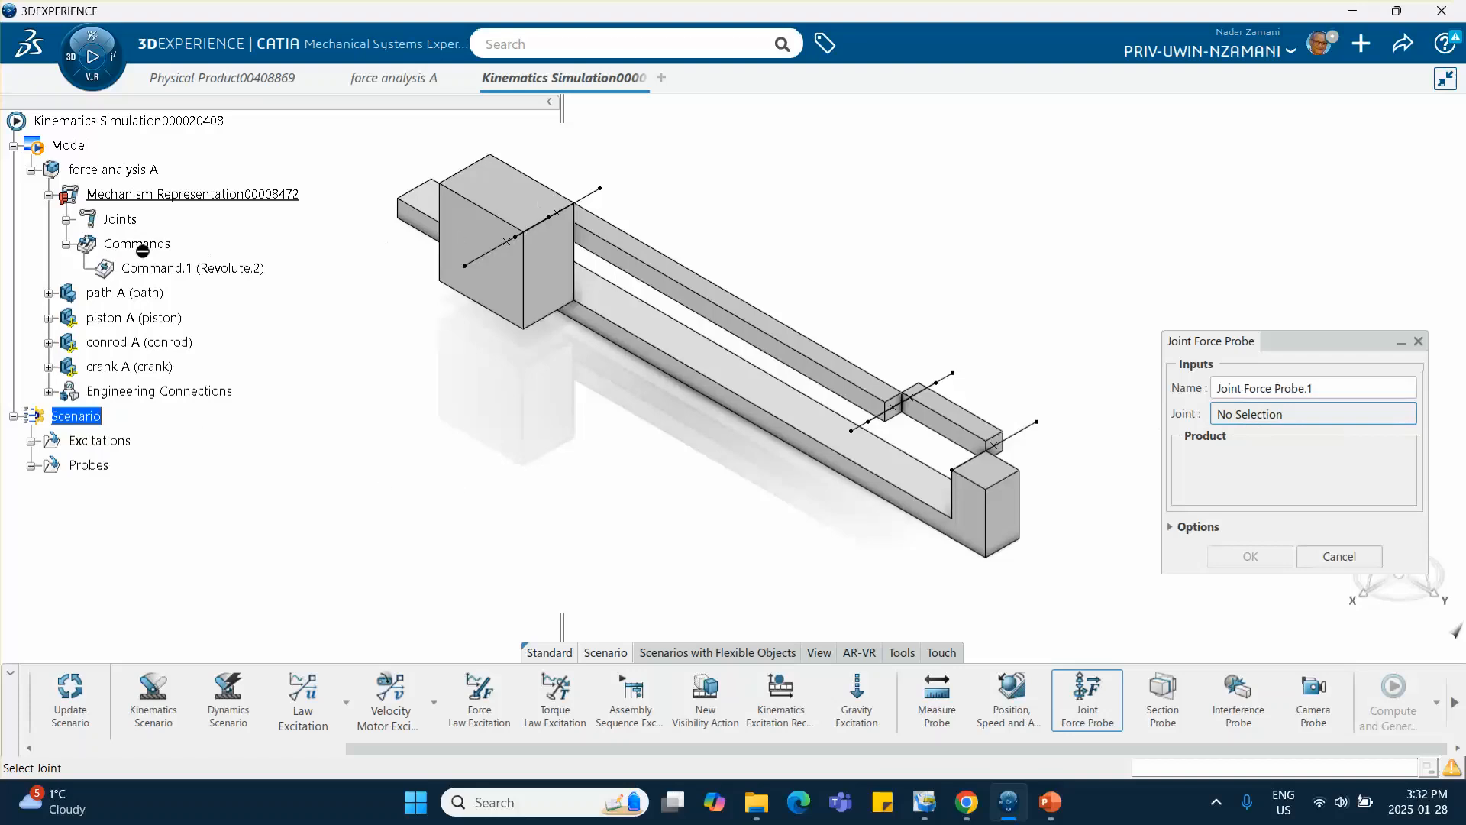
pyautogui.click(66, 220)
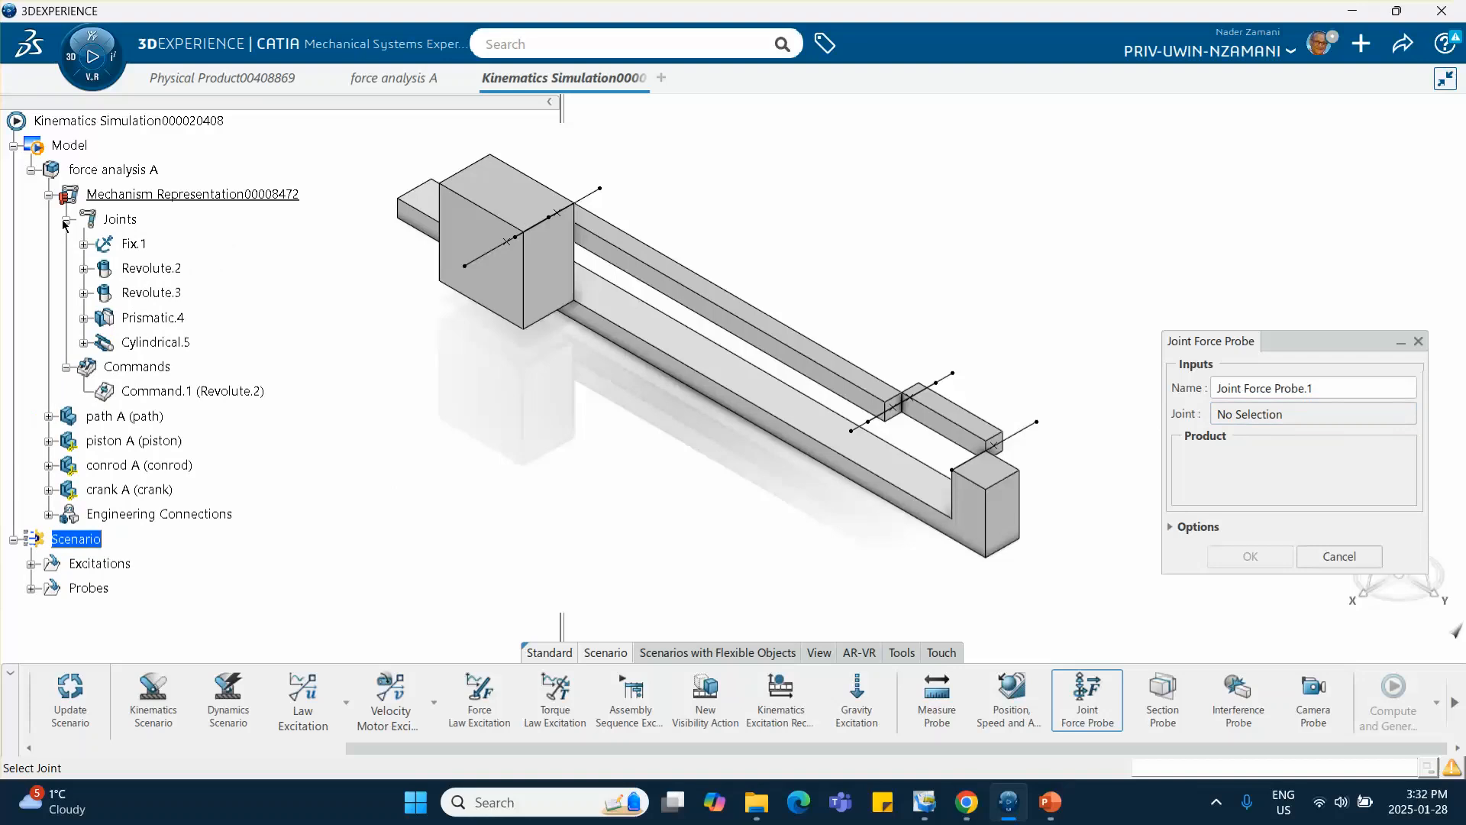
pyautogui.click(167, 343)
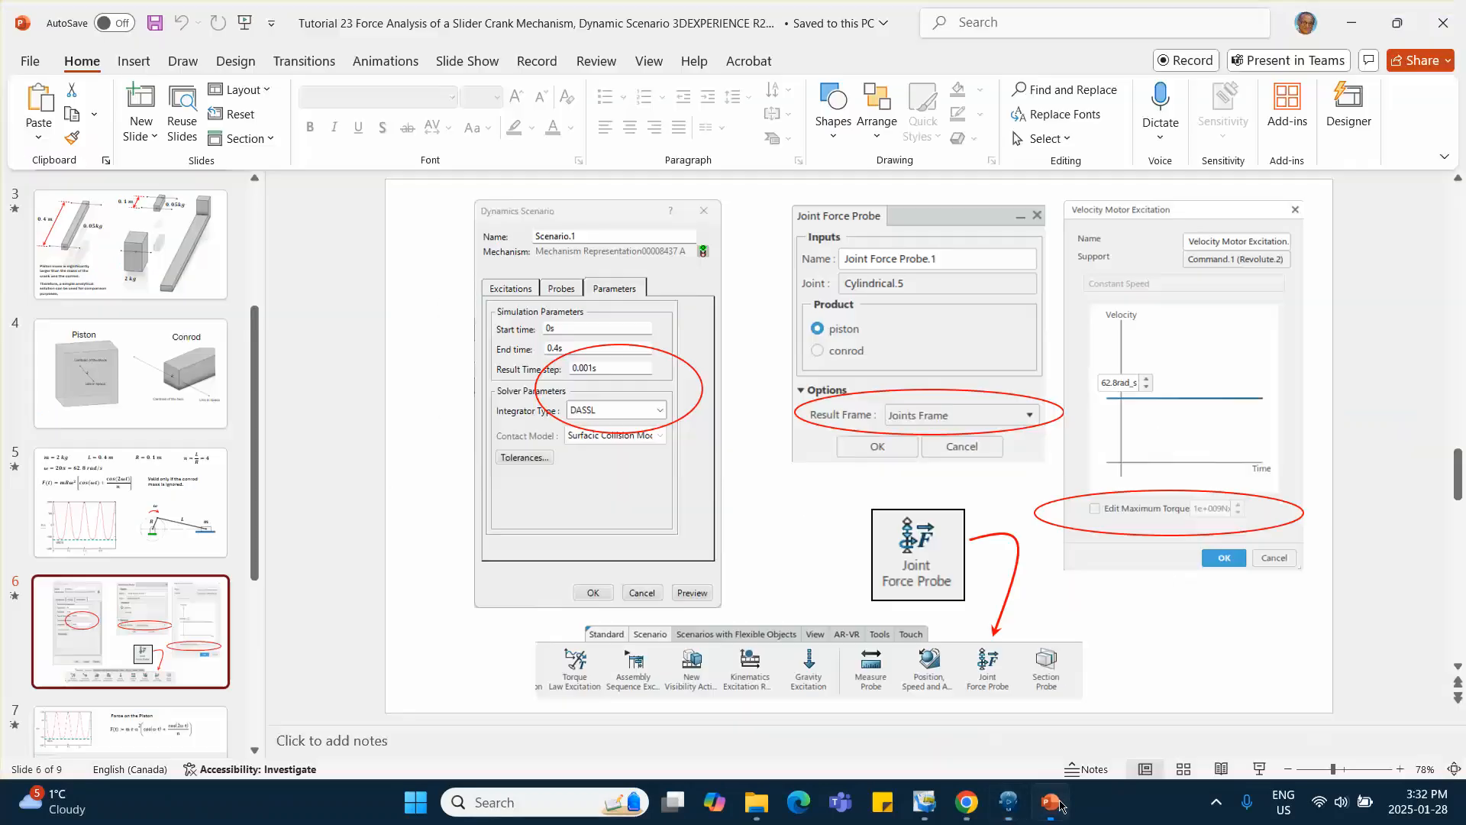
# Look up the probe's product setting on the PowerPoint slide, choose piston as its product, and accept the joint force probe.
pyautogui.click(1051, 802)
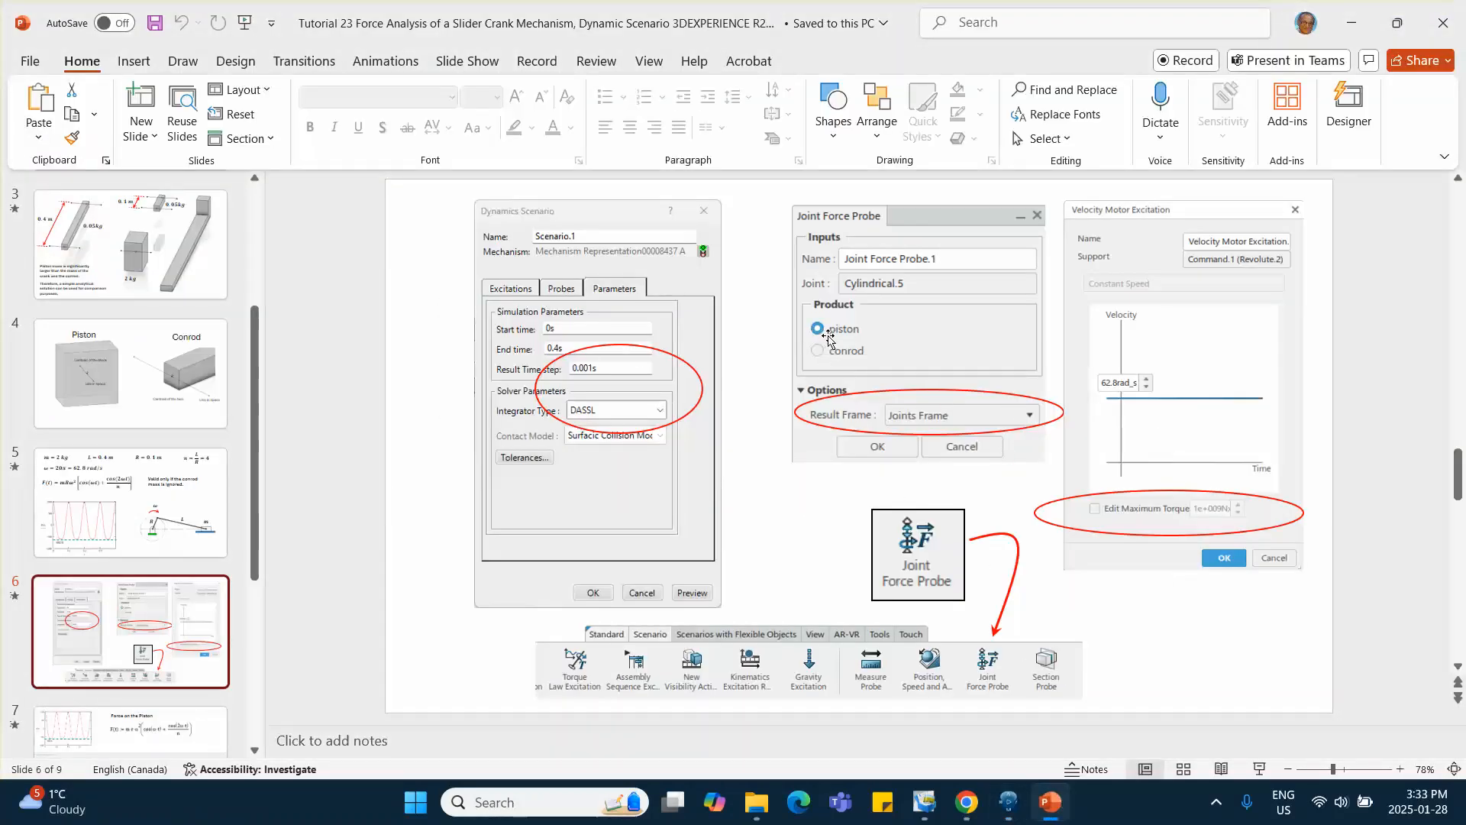
pyautogui.click(1347, 25)
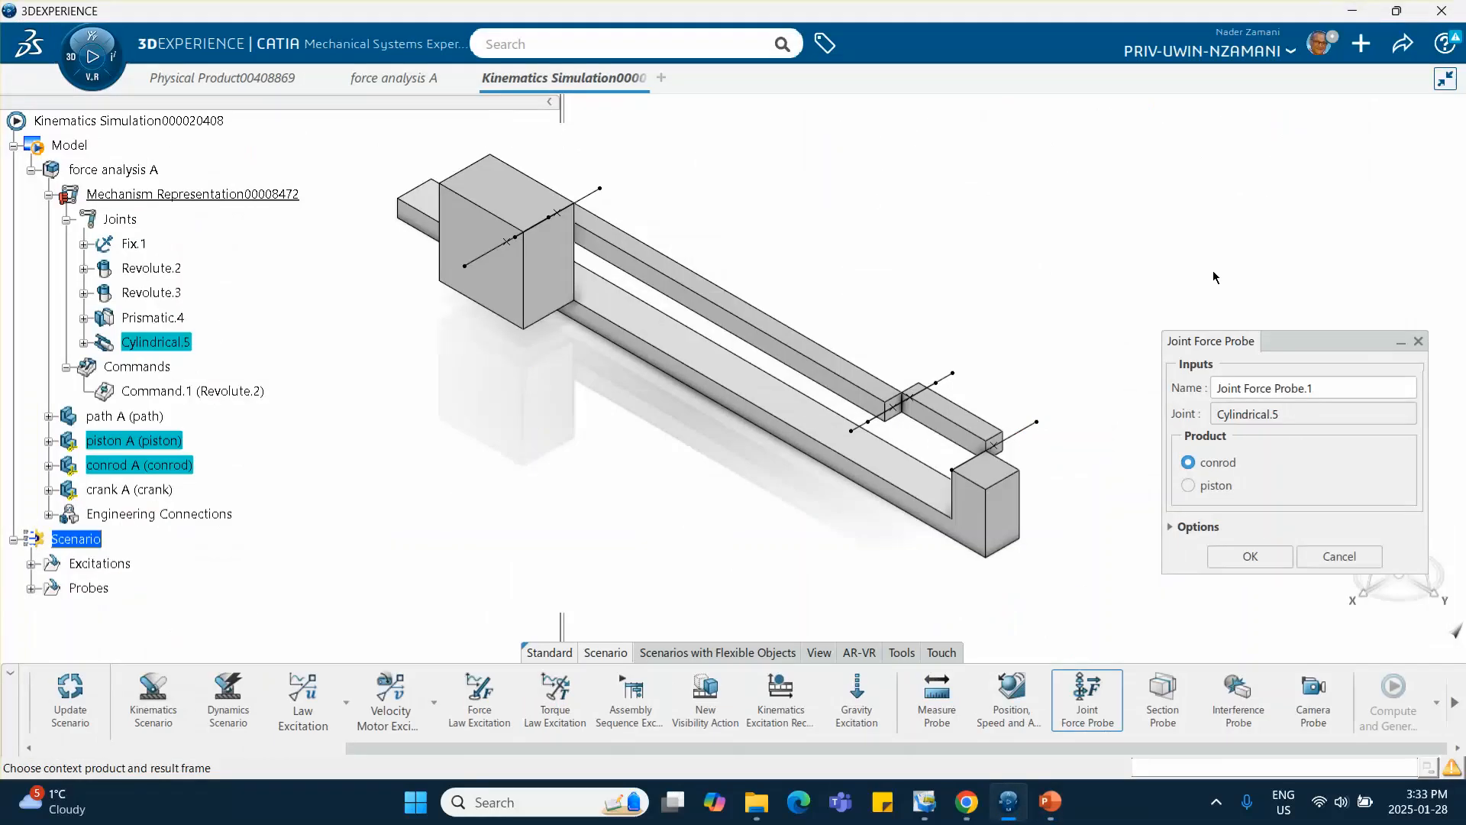
pyautogui.click(1187, 485)
pyautogui.click(1190, 463)
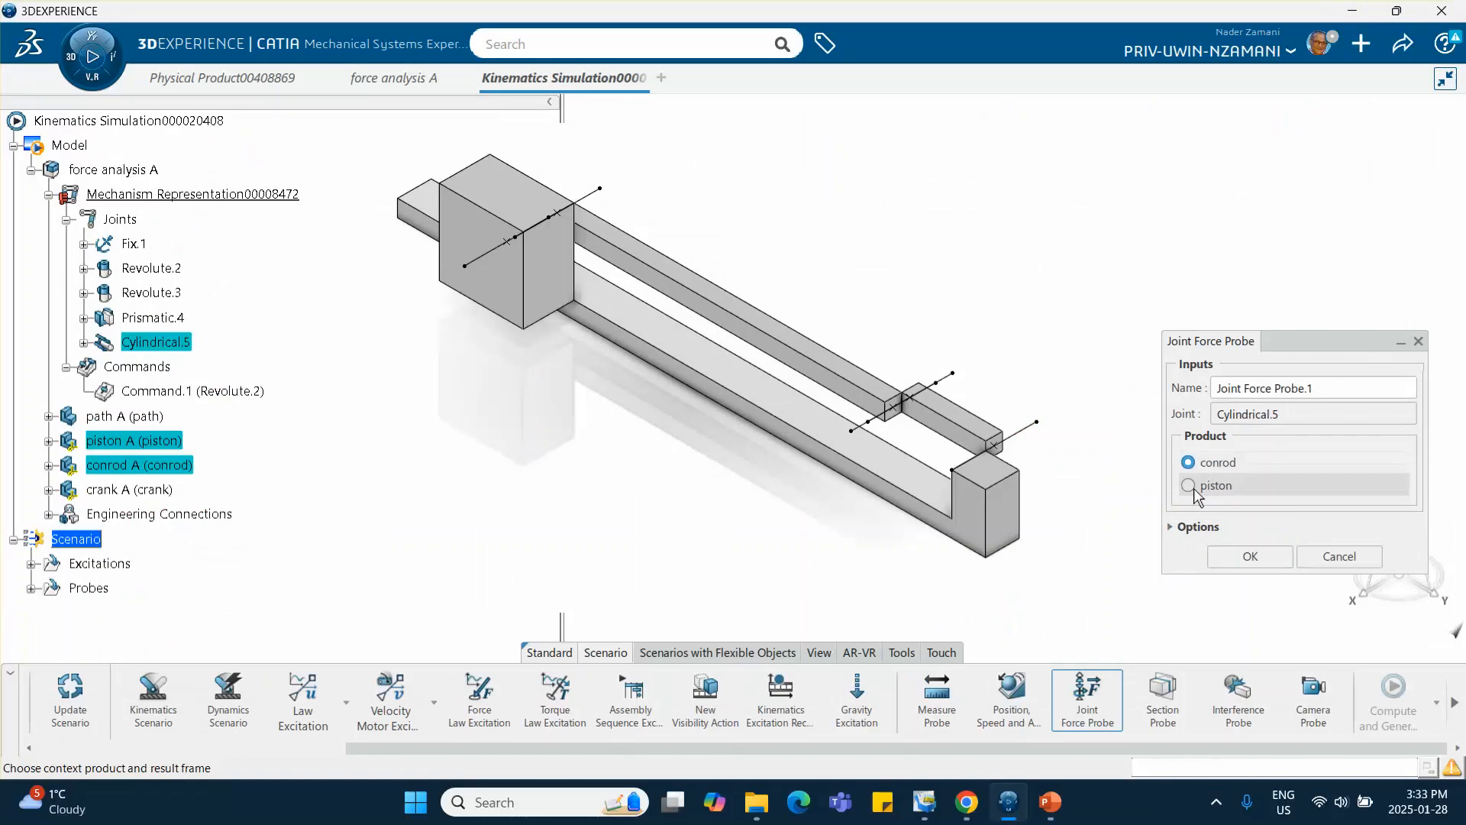
pyautogui.click(1188, 485)
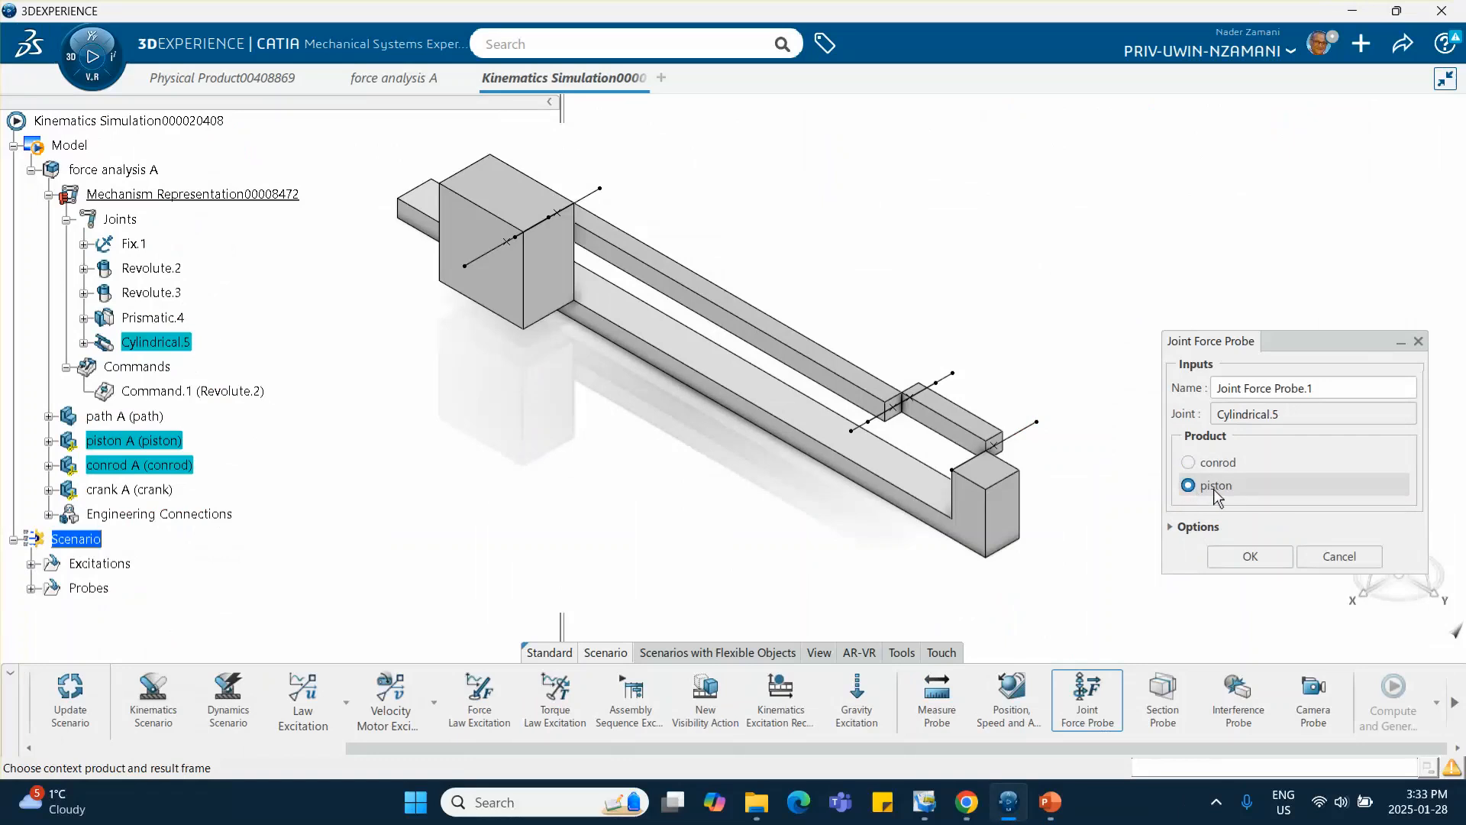
pyautogui.click(1250, 556)
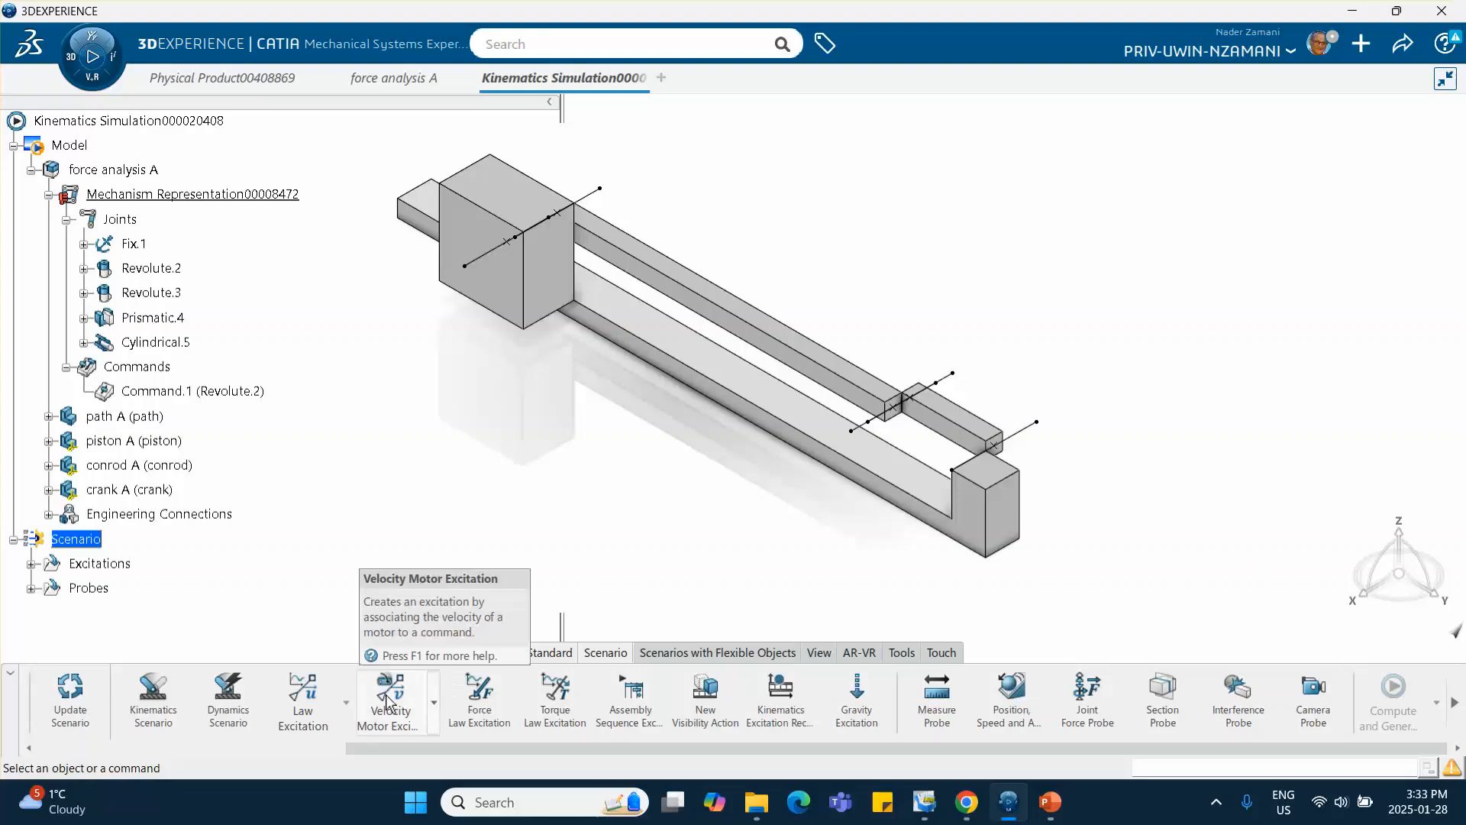
# Create a dynamics scenario that references the velocity motor excitation and Joint Force Probe.1.
pyautogui.click(225, 696)
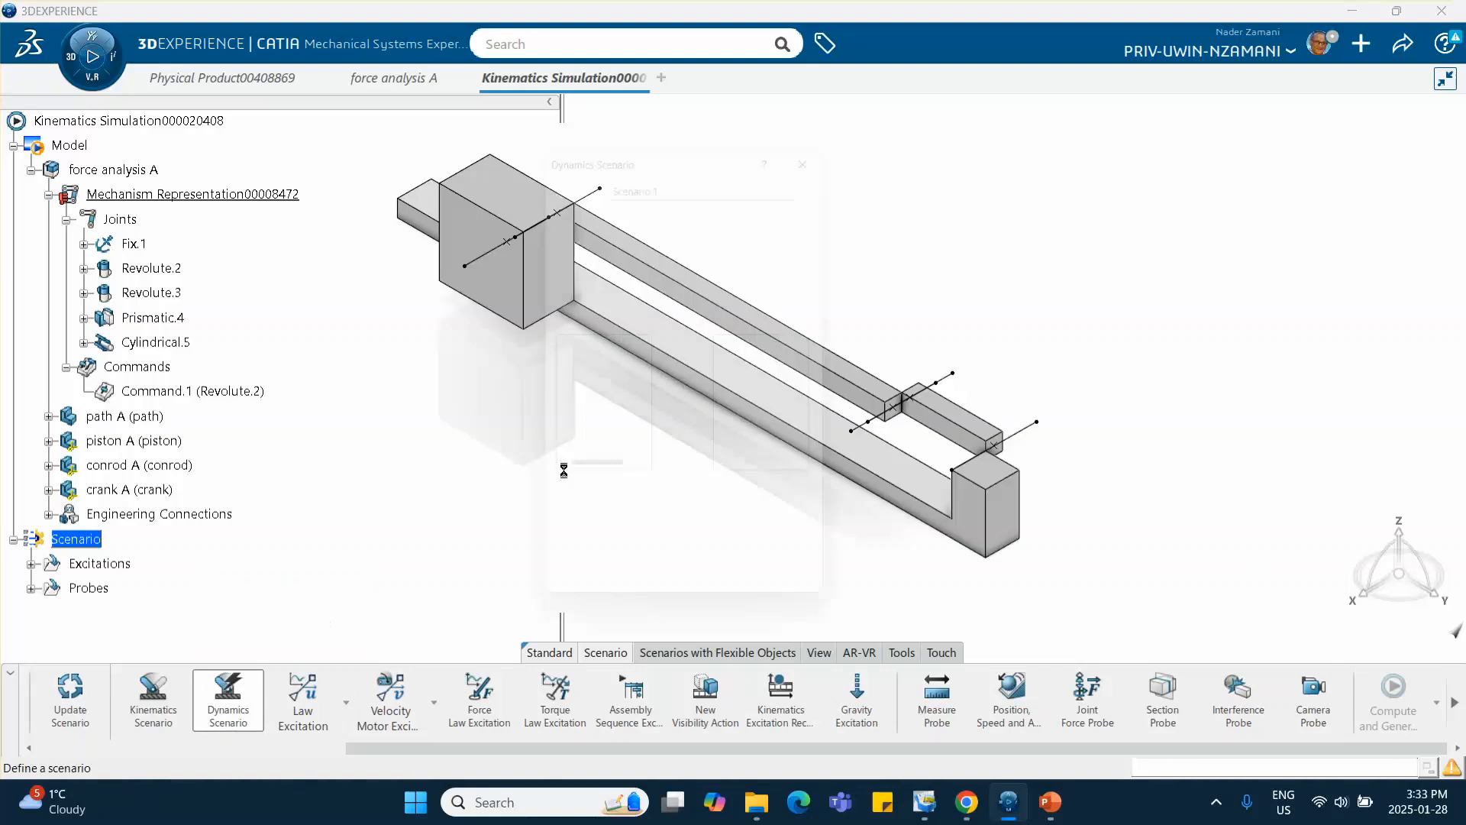
pyautogui.click(601, 343)
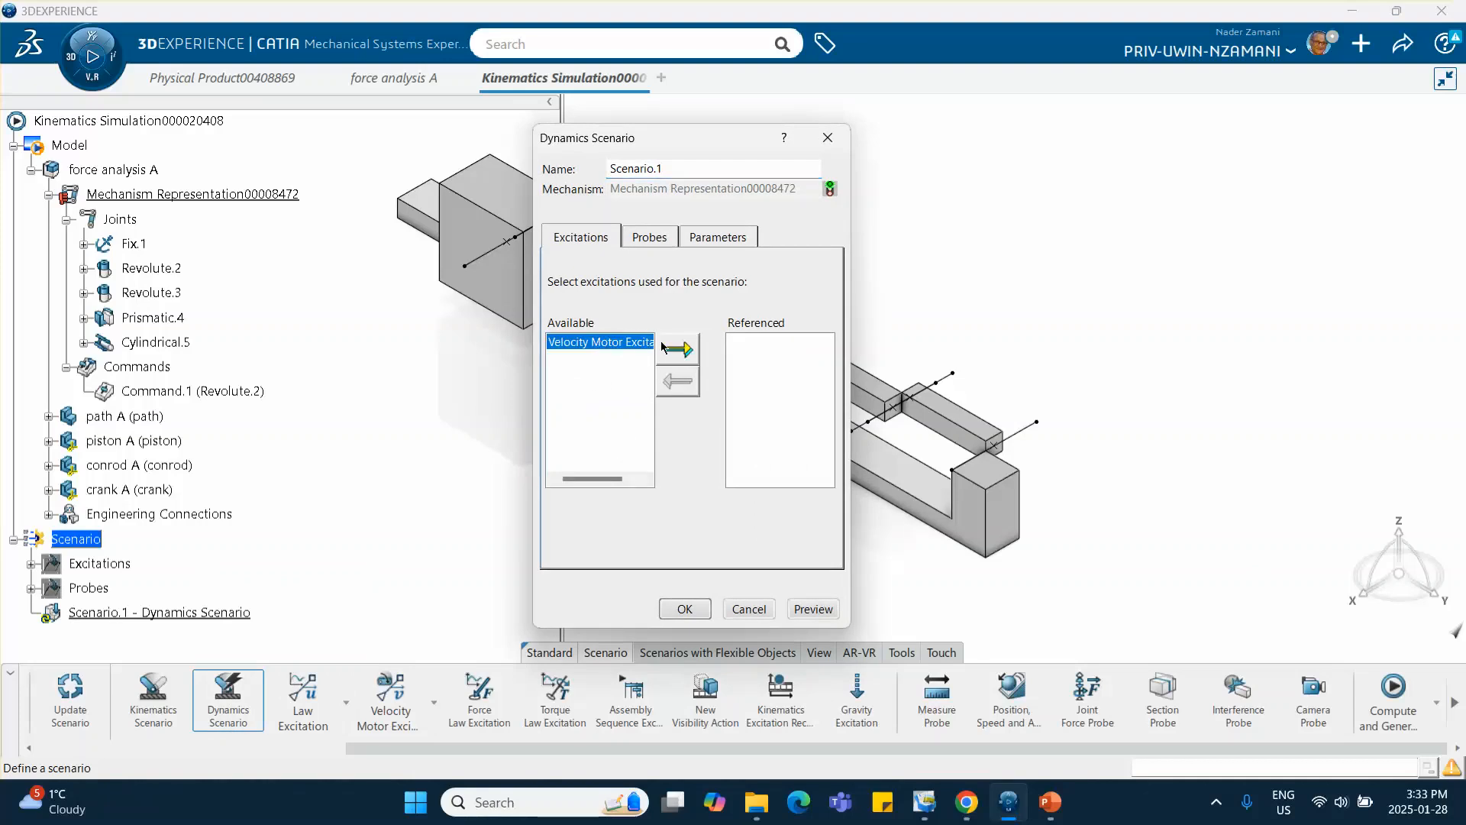
pyautogui.click(677, 349)
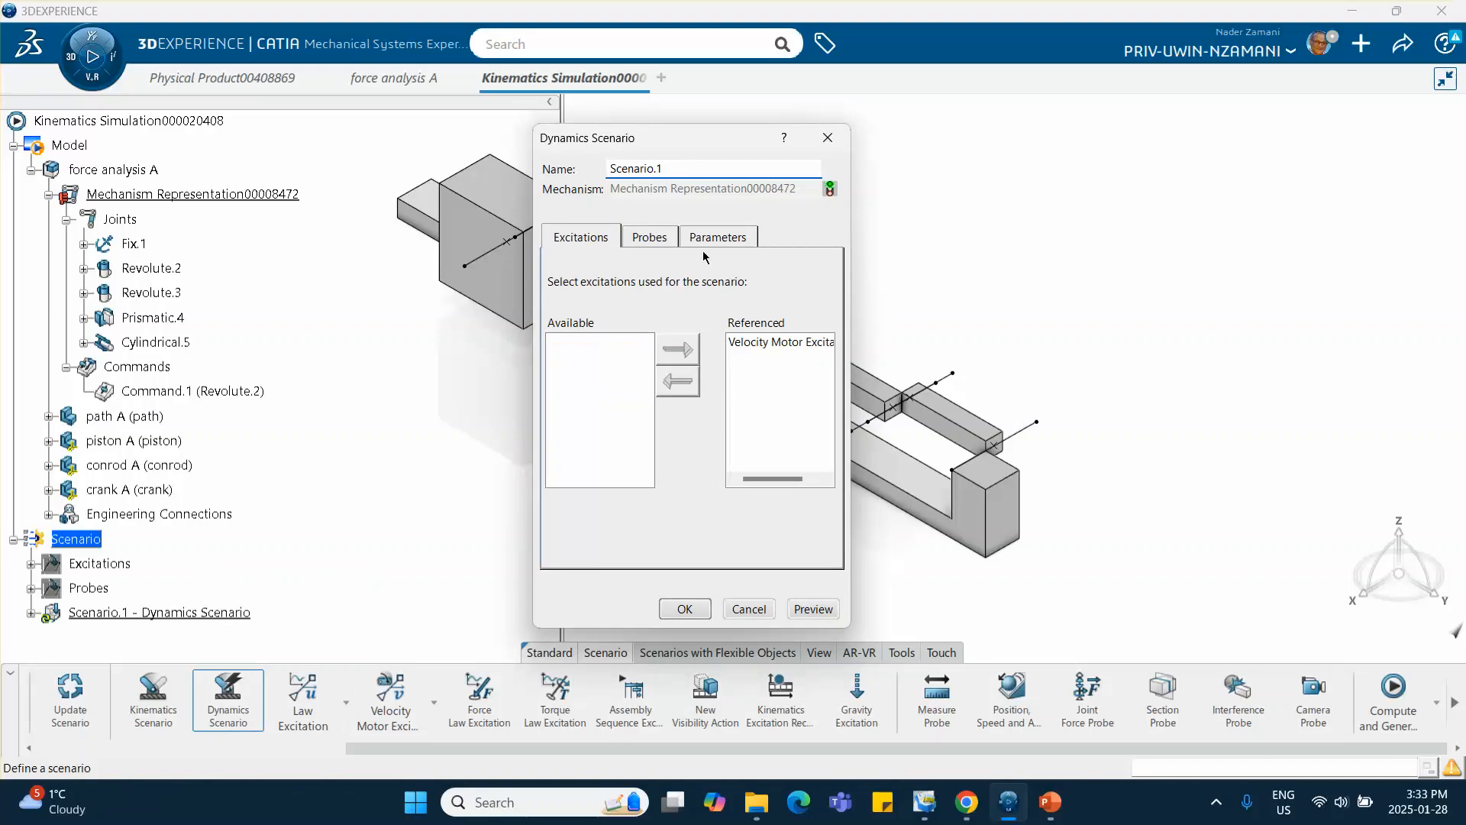
pyautogui.click(649, 239)
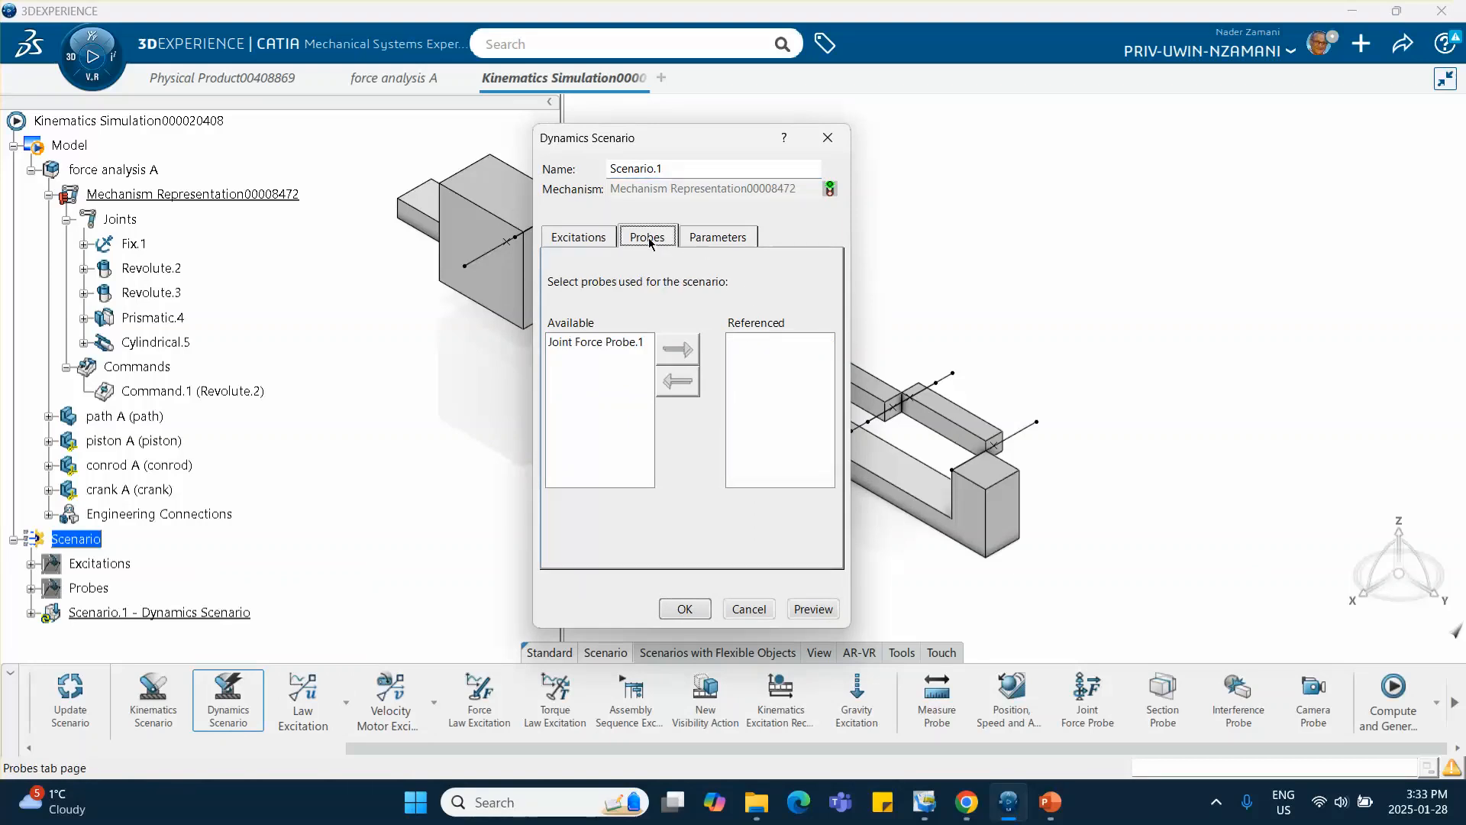
pyautogui.click(592, 342)
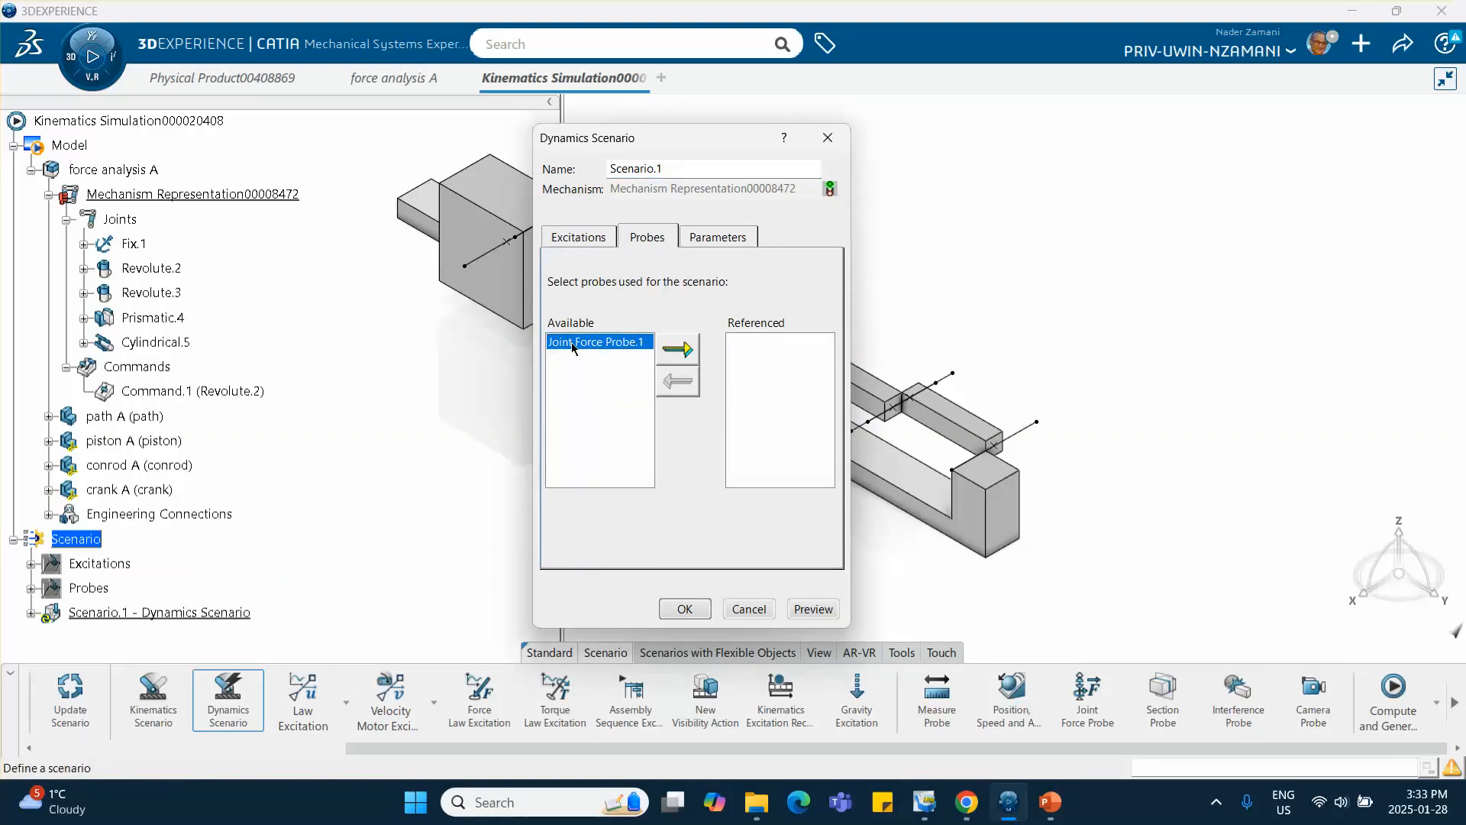
pyautogui.click(676, 350)
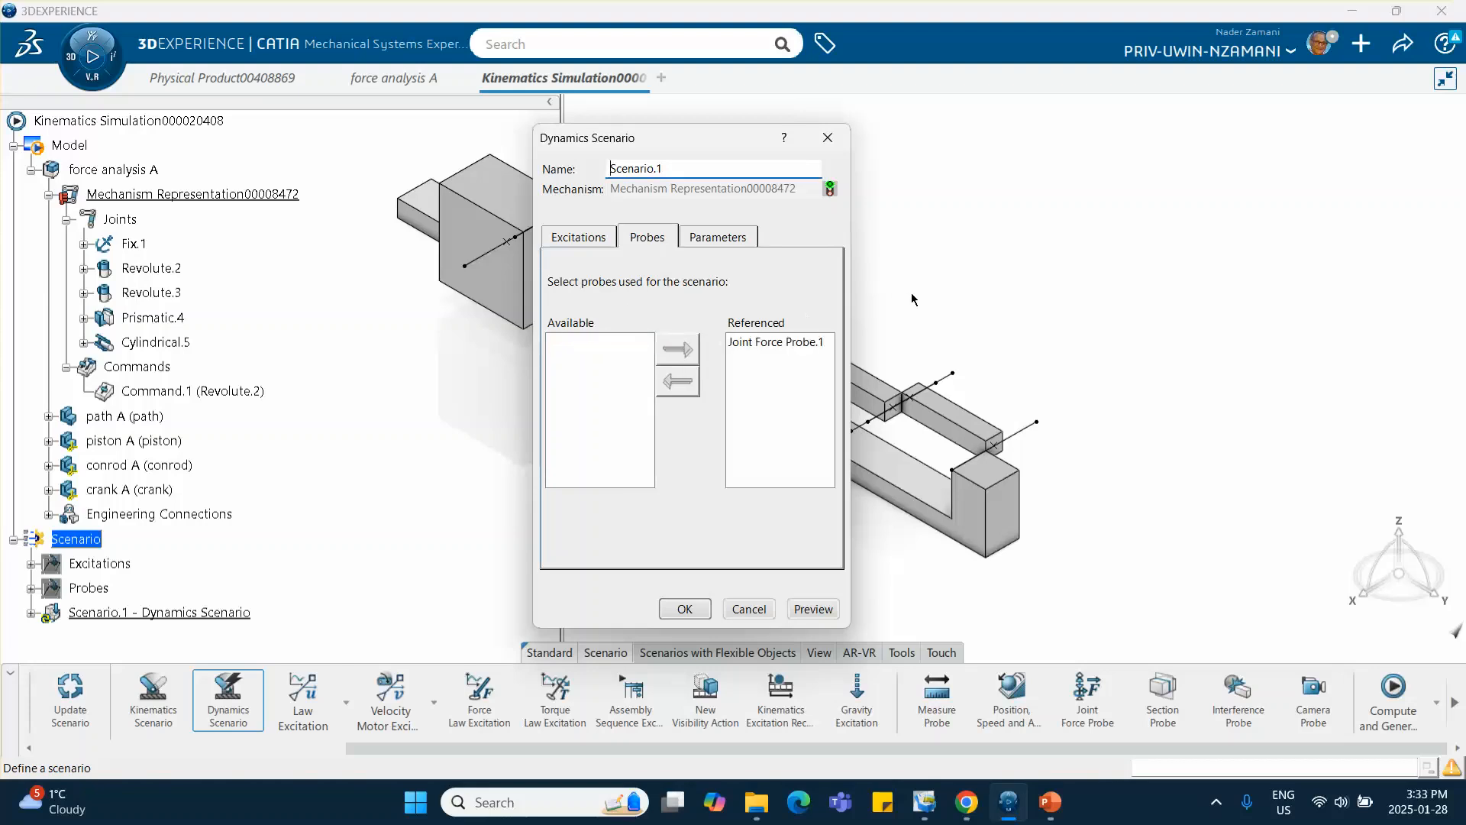
# Set the scenario's end time to 0.4s and result time step to 0.001s, checking the PowerPoint slide, and accept the scenario.
pyautogui.click(714, 238)
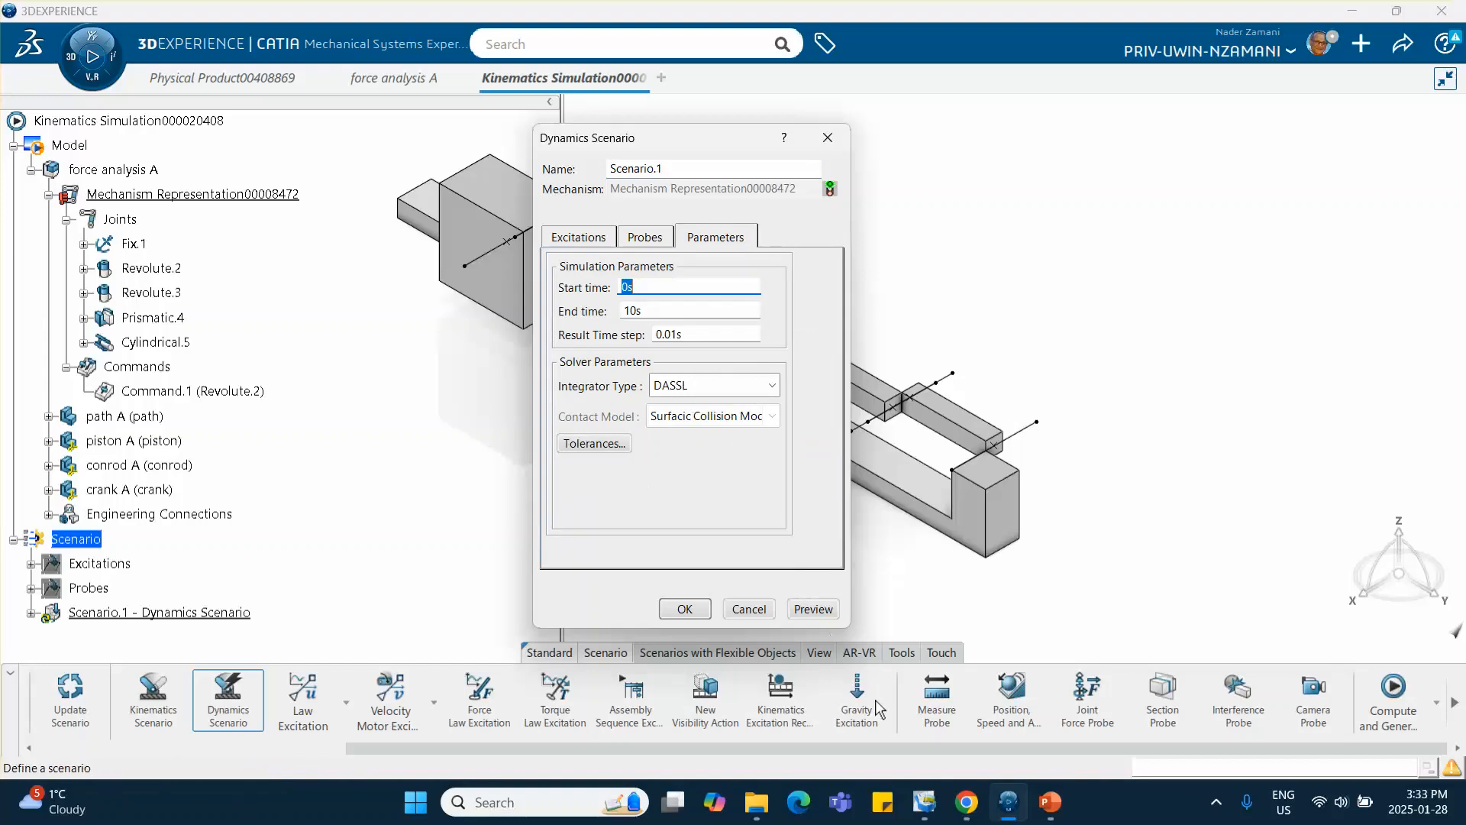
pyautogui.click(1049, 802)
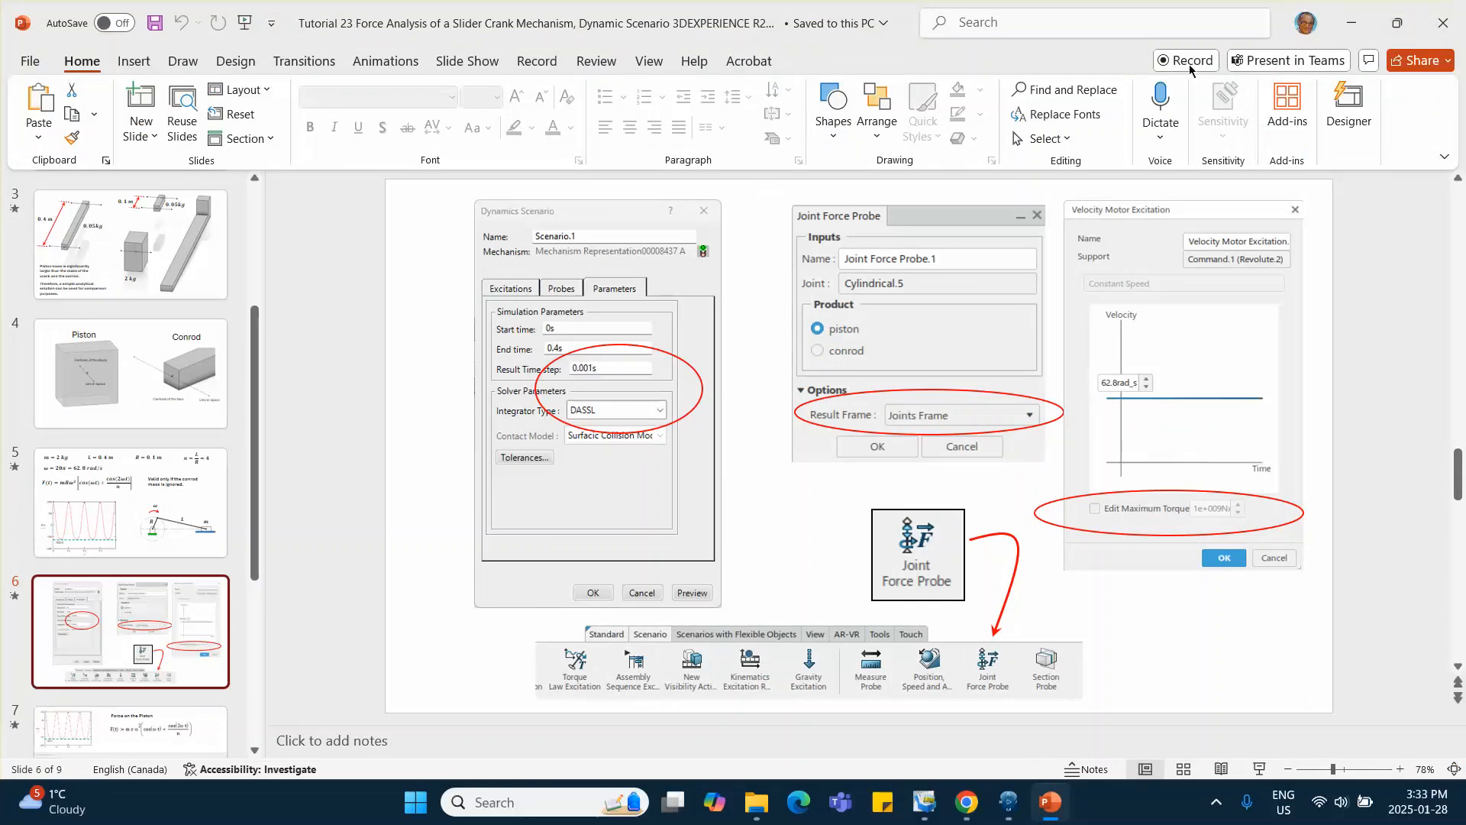
pyautogui.click(1350, 23)
pyautogui.doubleClick(627, 310)
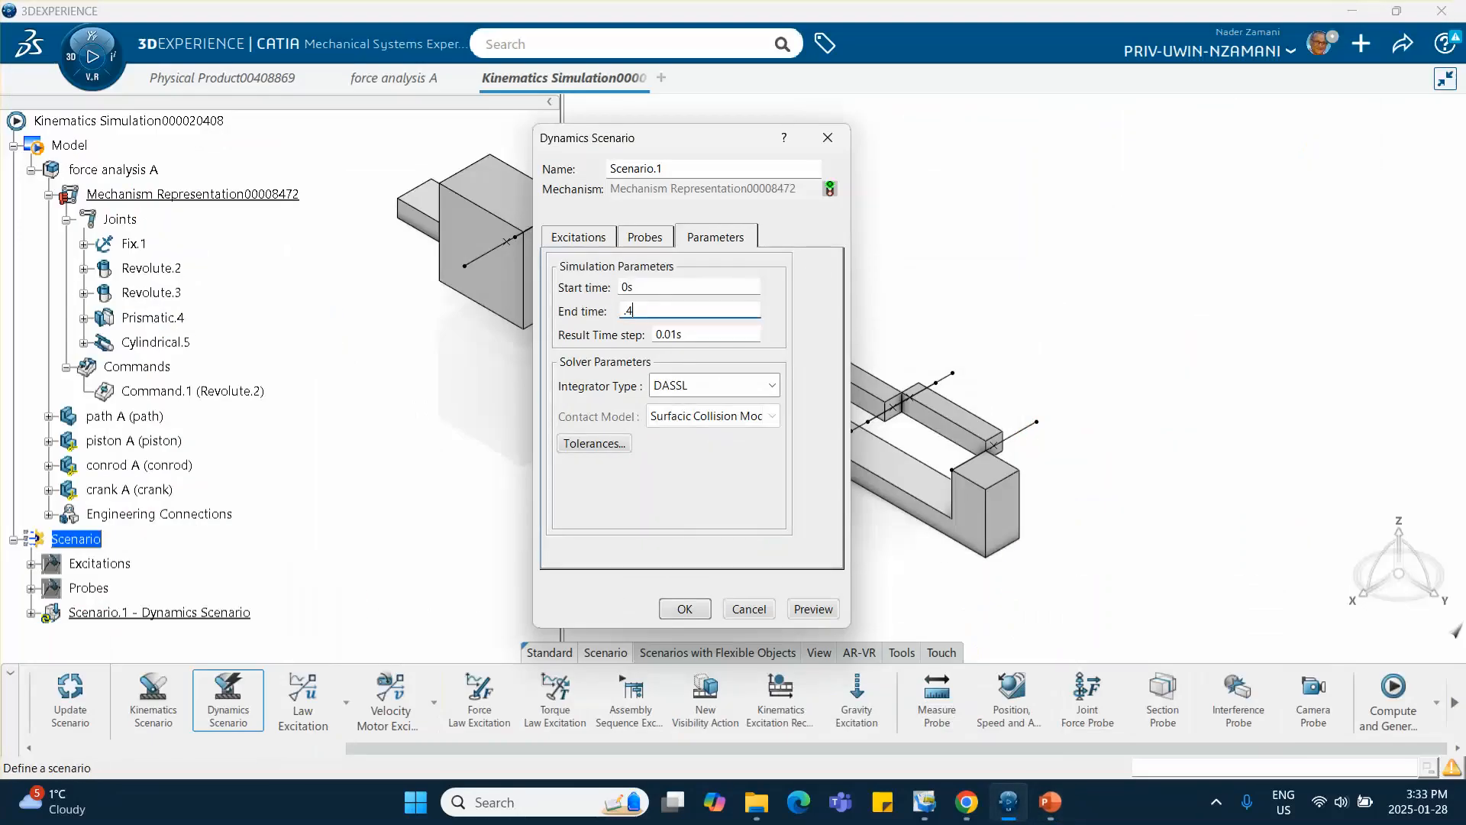
pyautogui.click(672, 335)
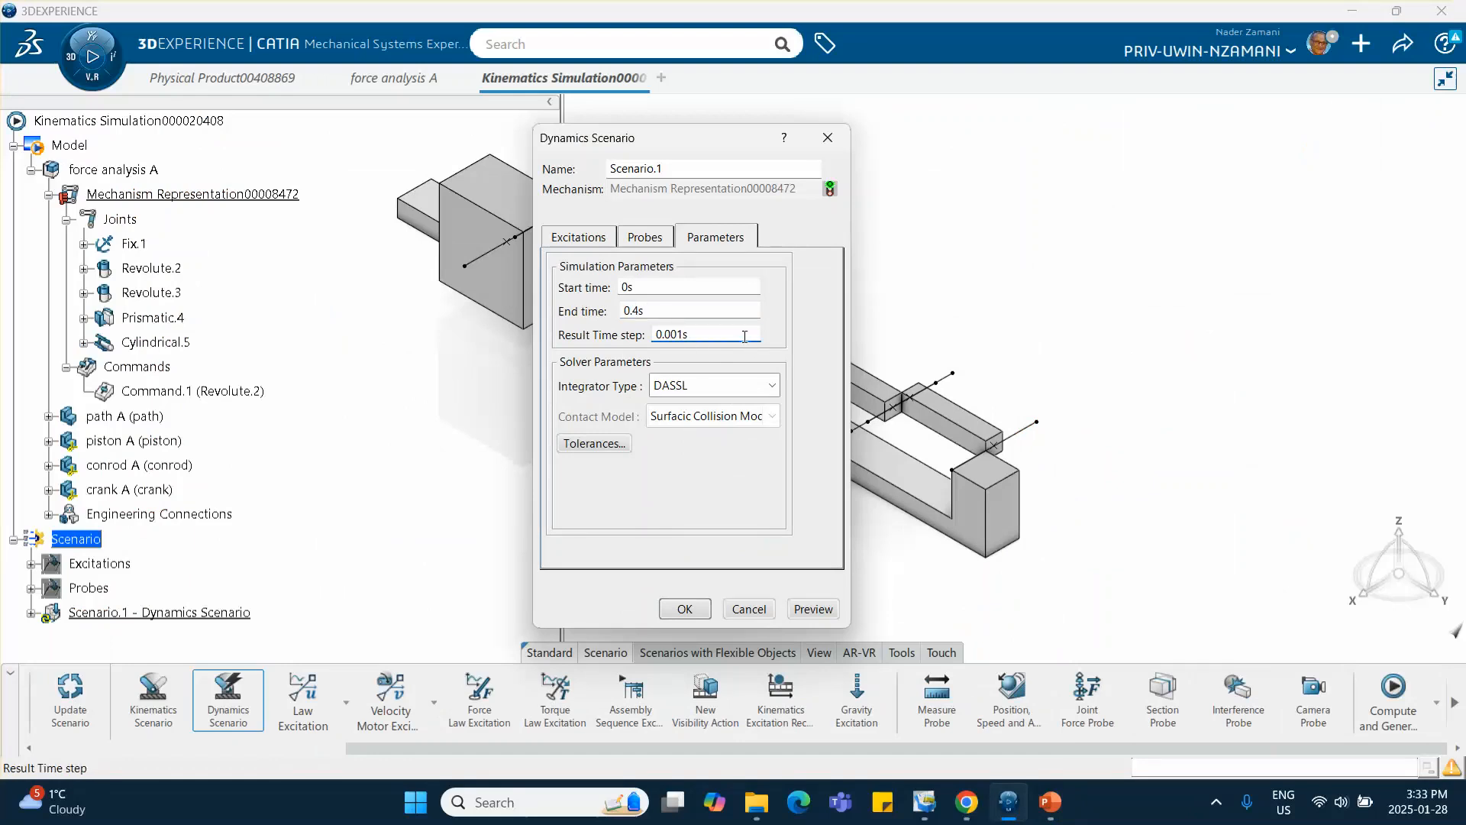
pyautogui.click(686, 609)
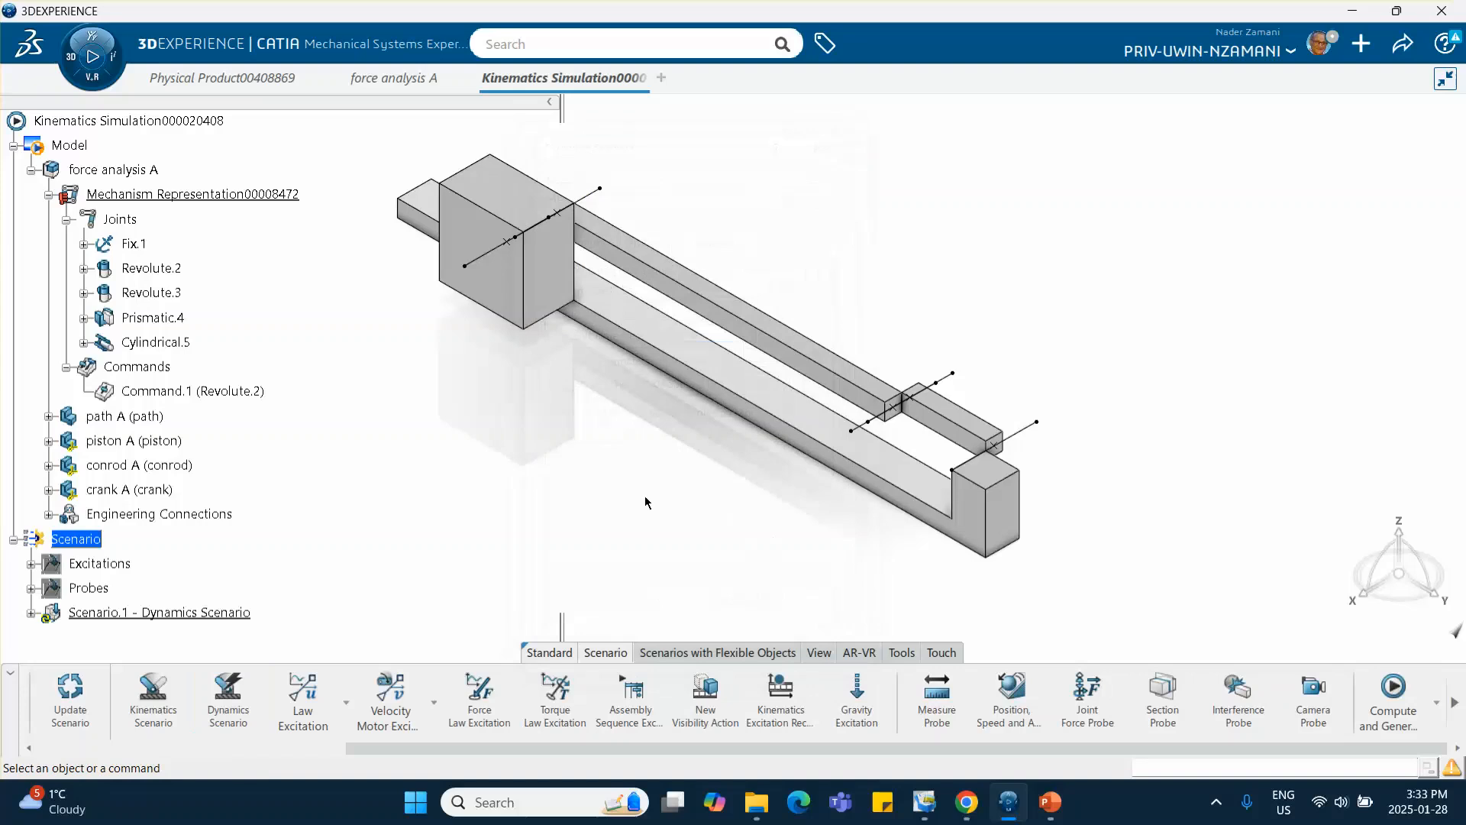
# Force compute and generate results for the Scenario.1 dynamics scenario, and close the incident diagnosis.
pyautogui.scroll(-5, 260, 433)
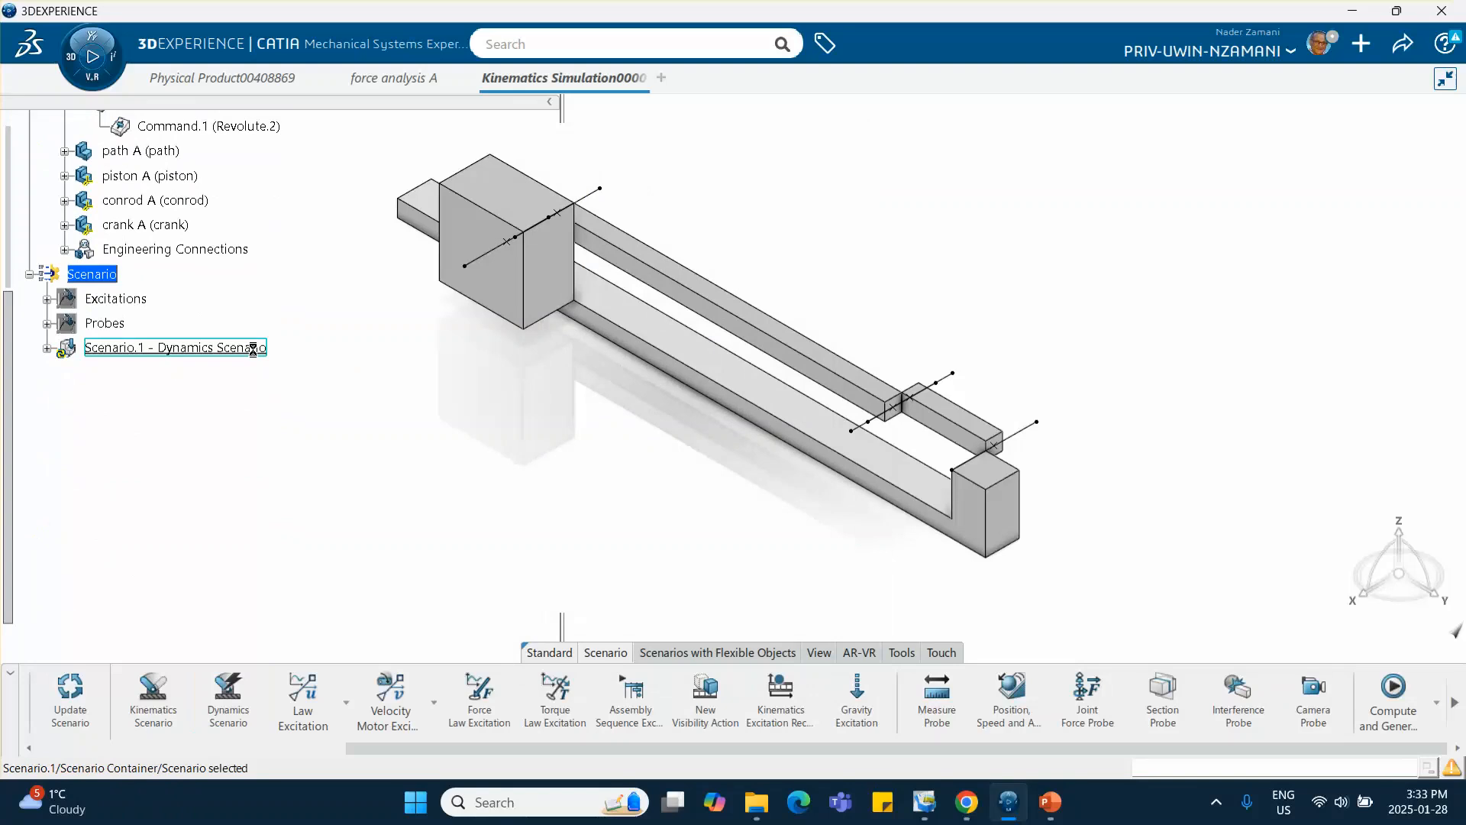
pyautogui.rightClick(253, 349)
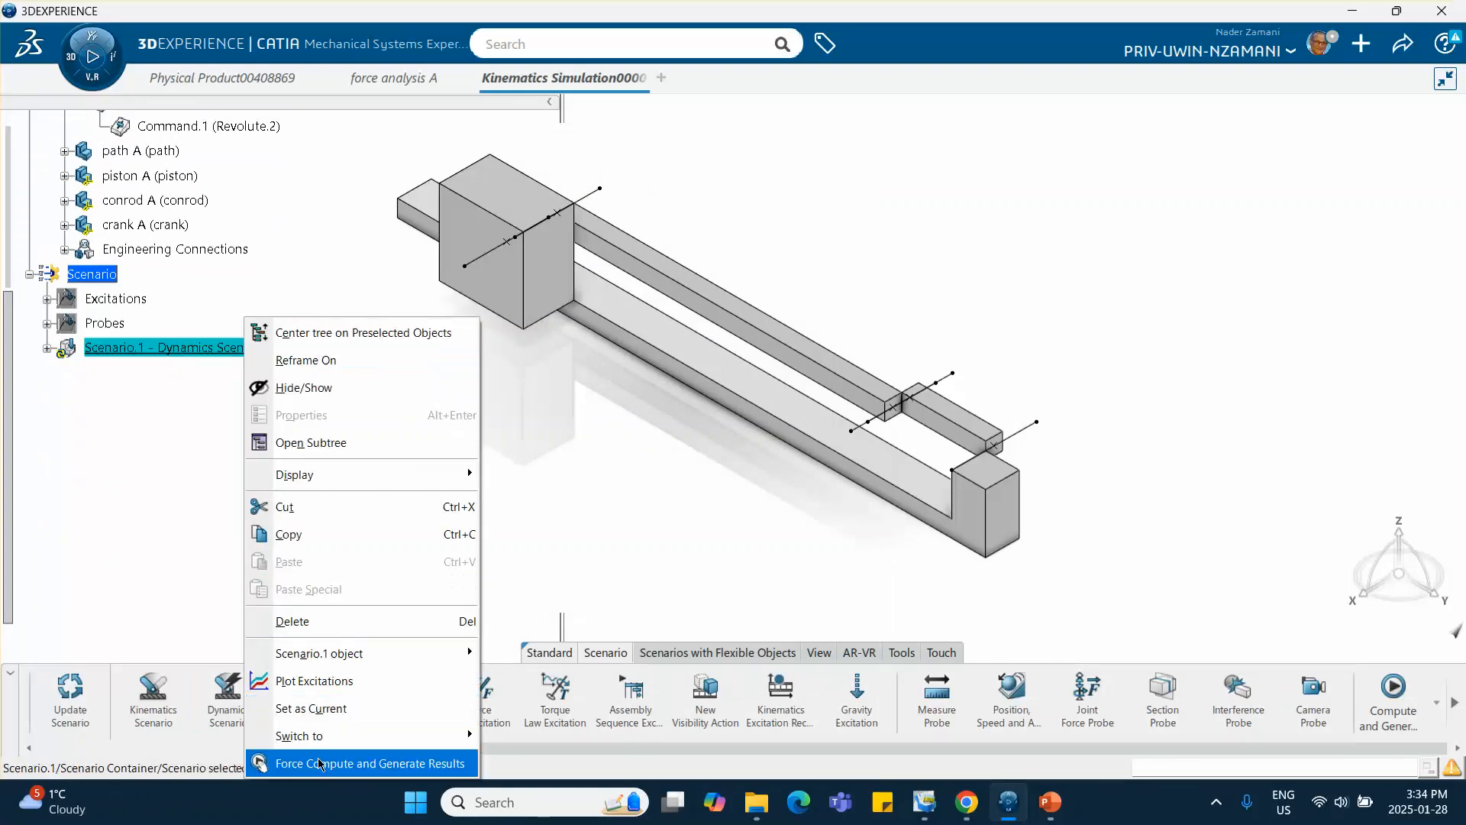
pyautogui.click(544, 557)
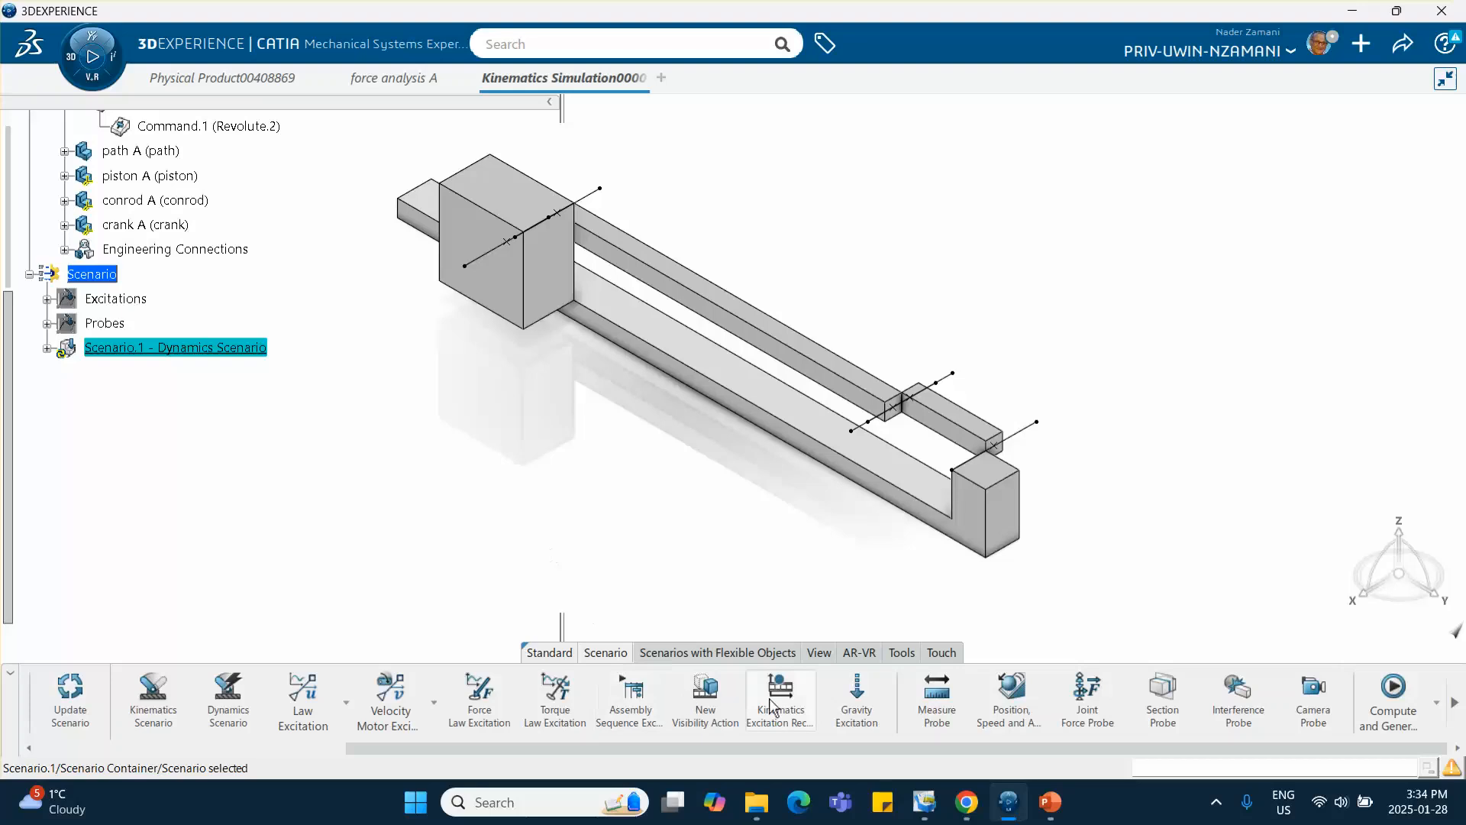
pyautogui.click(553, 552)
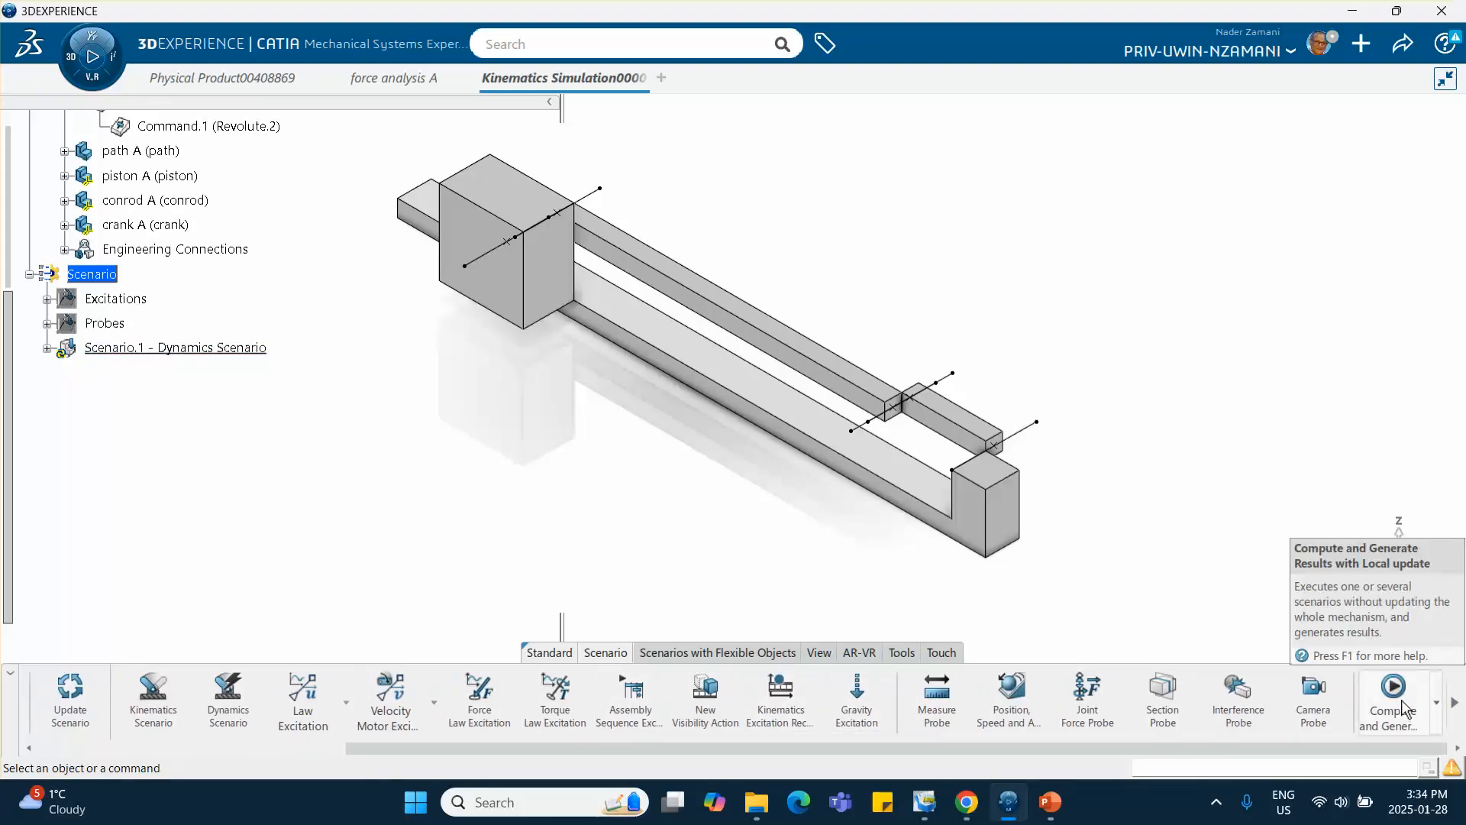
pyautogui.rightClick(232, 350)
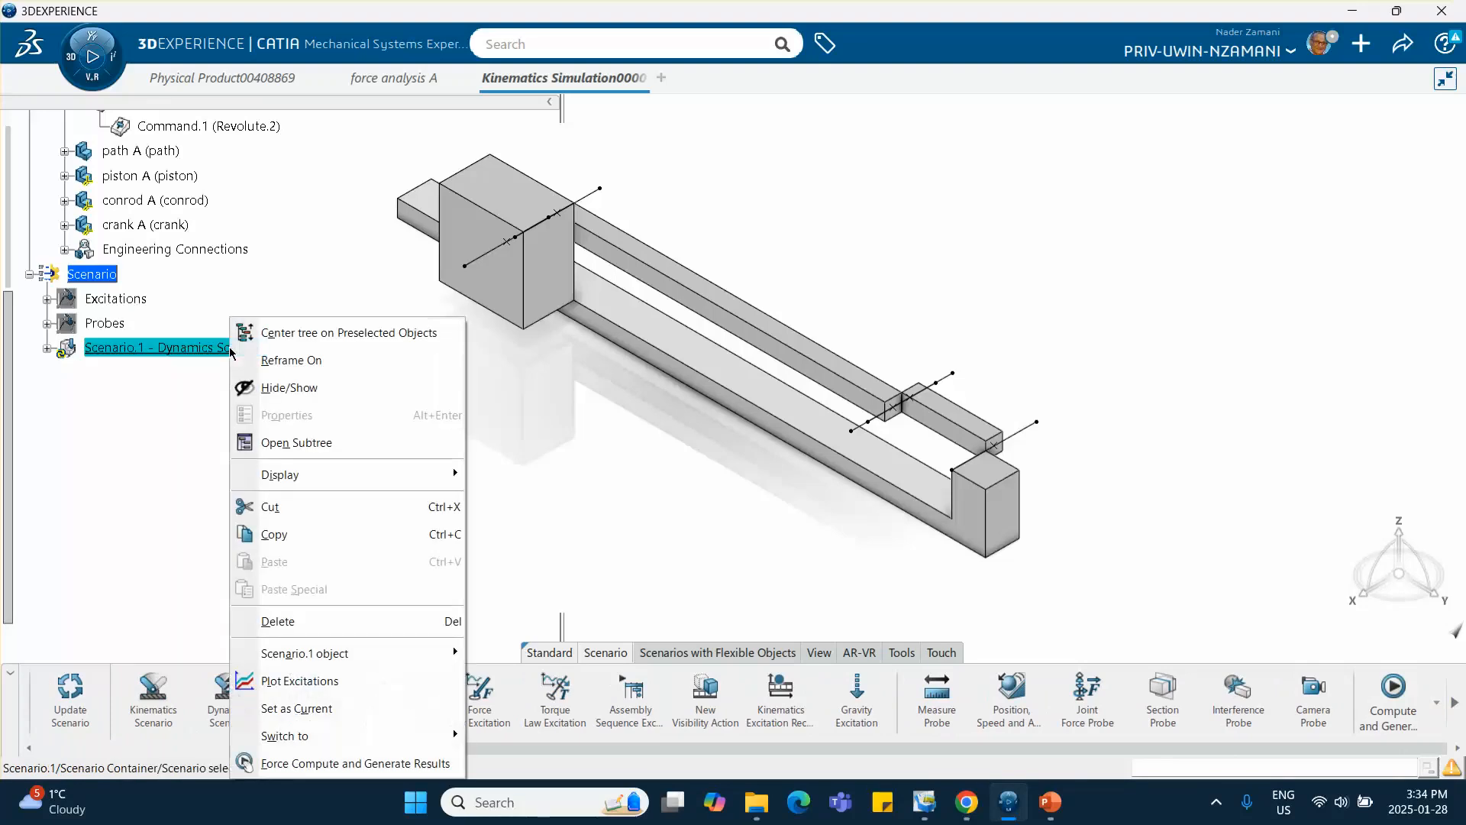
pyautogui.click(320, 763)
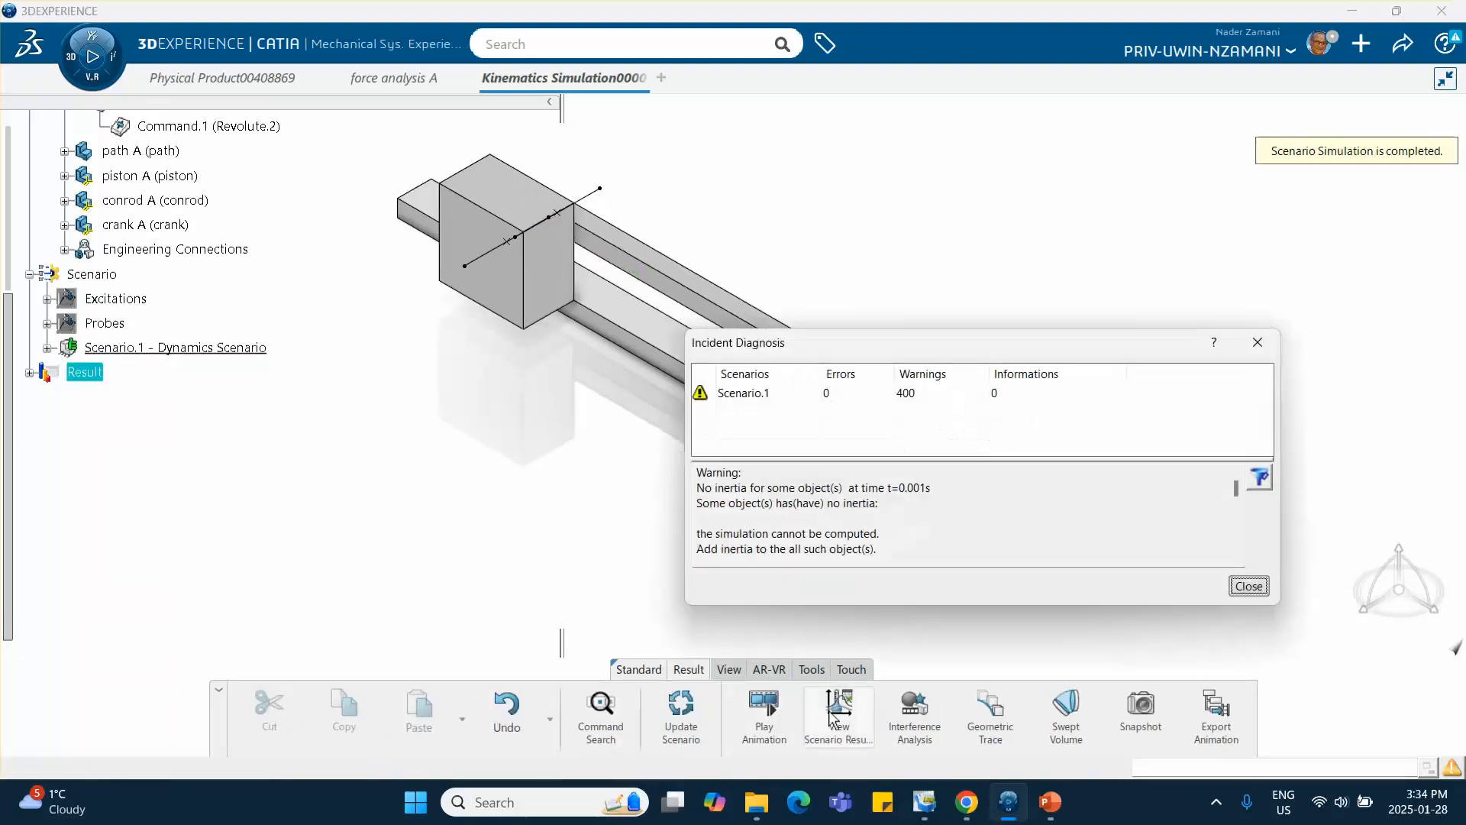
pyautogui.click(1260, 587)
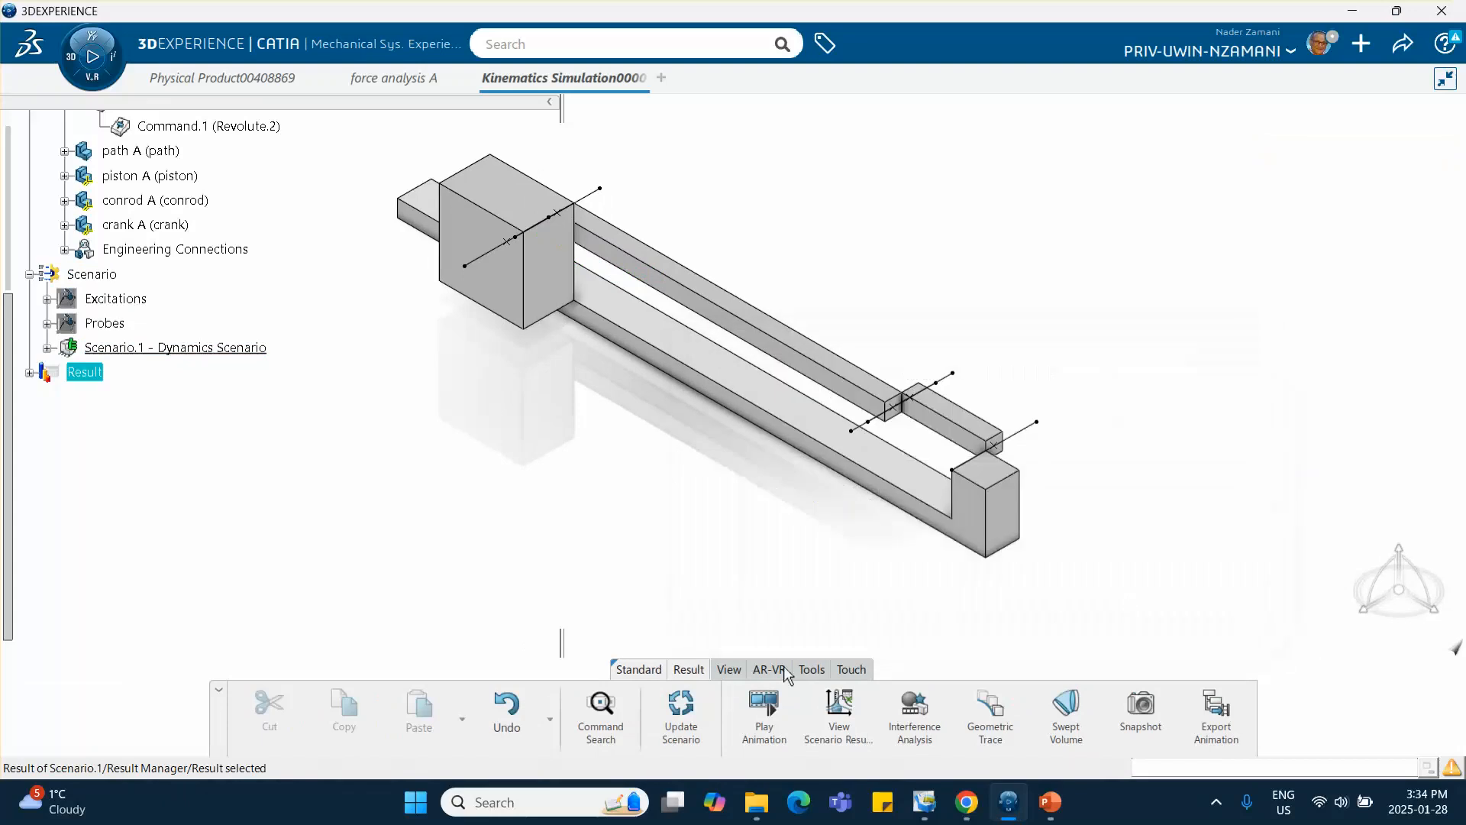
# Play the result animation, stepping through it from the start to check the mechanism's motion, and close the player.
pyautogui.click(763, 706)
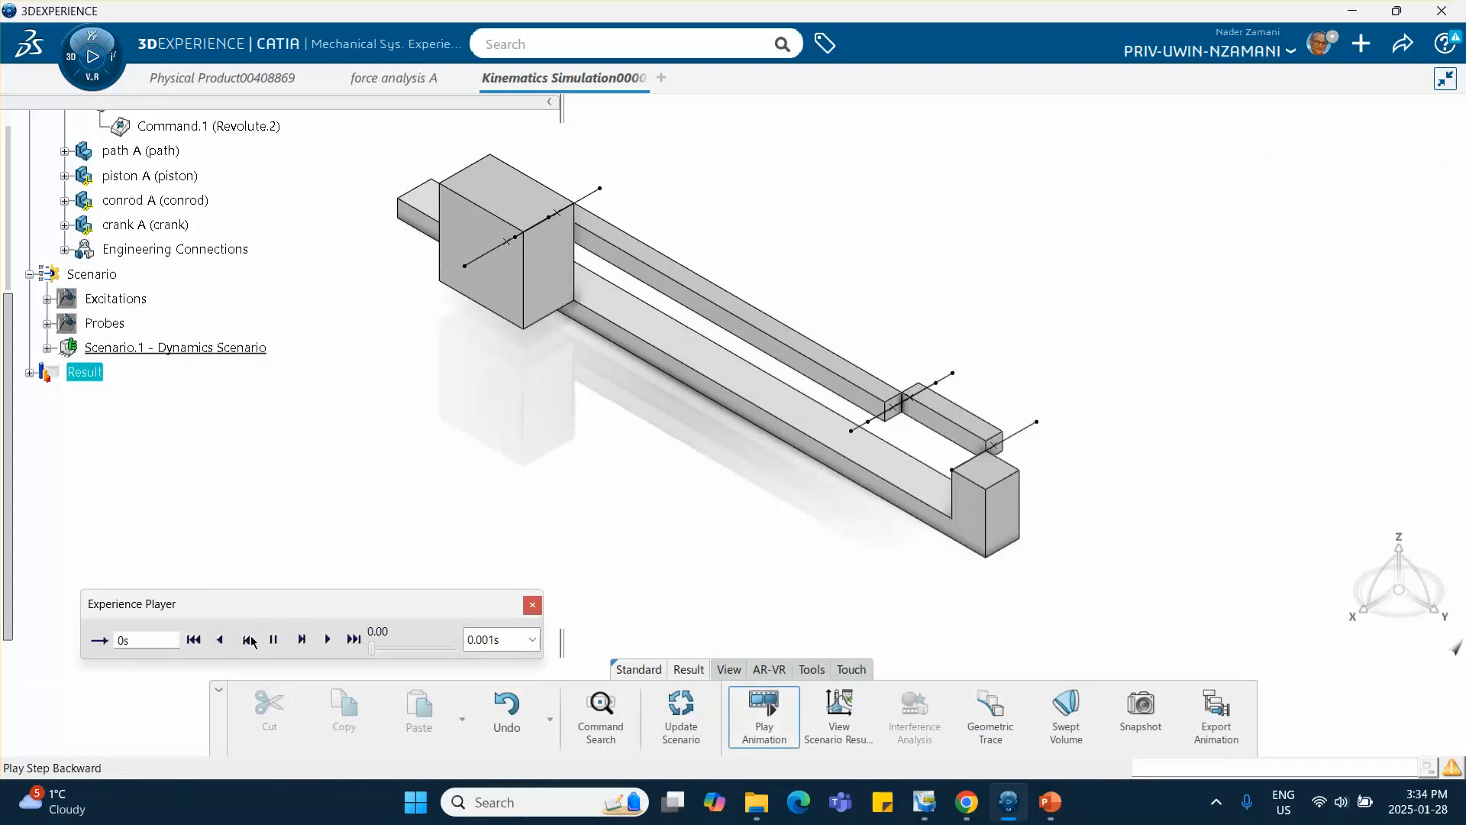
pyautogui.click(303, 639)
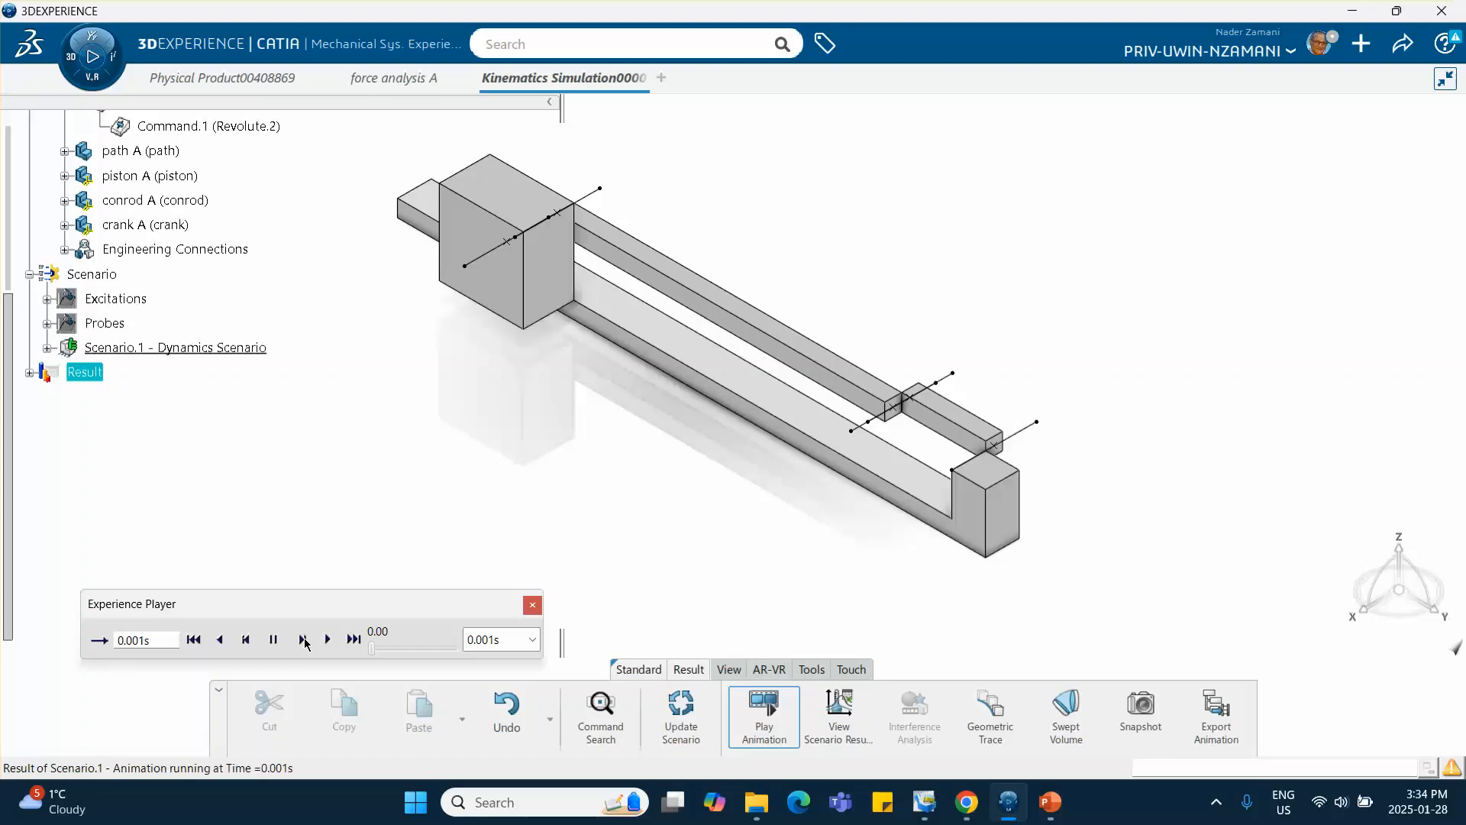
pyautogui.click(303, 639)
pyautogui.click(303, 640)
pyautogui.click(193, 640)
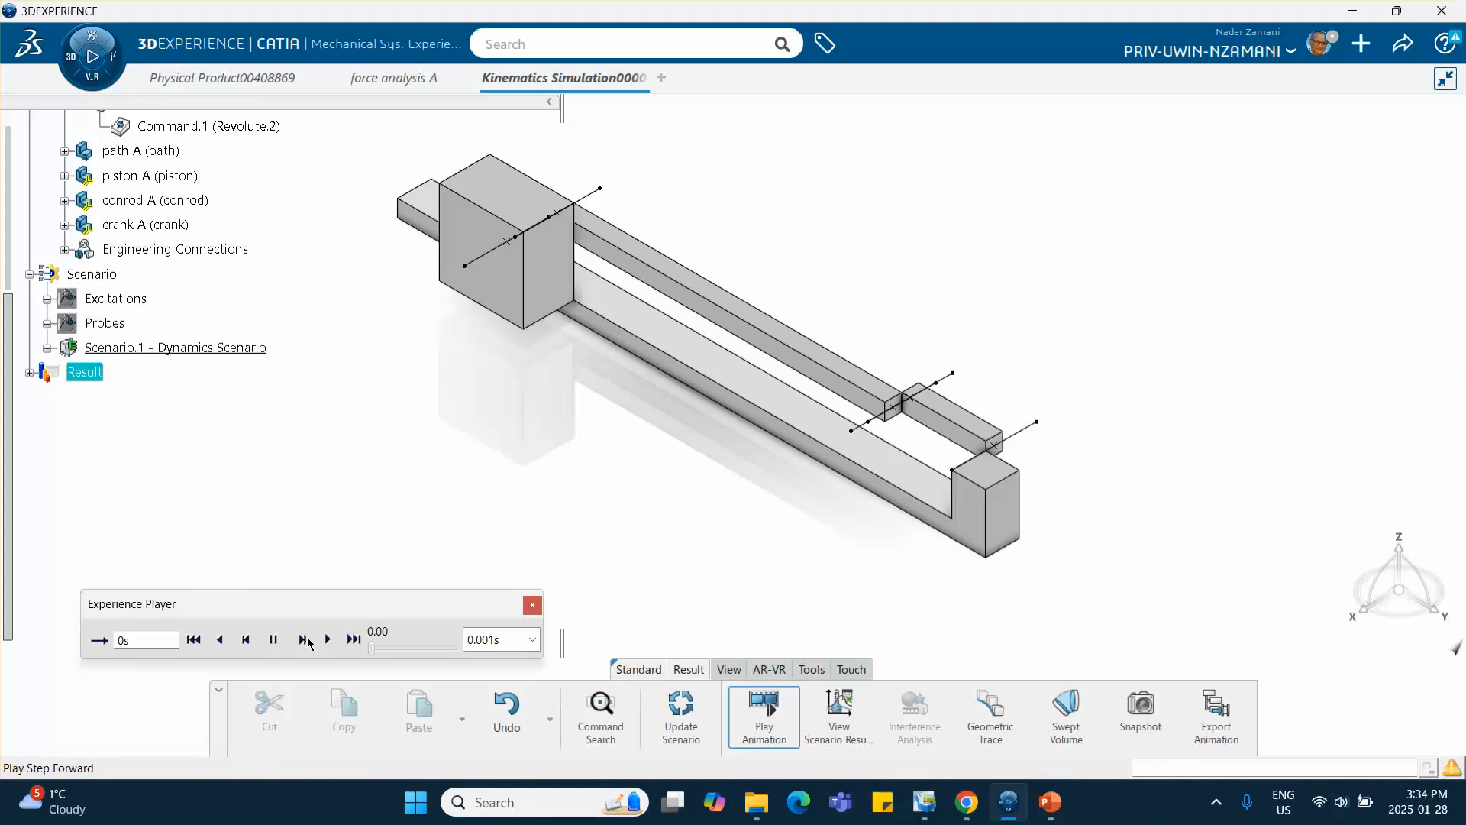
pyautogui.click(304, 640)
pyautogui.click(327, 640)
pyautogui.click(532, 605)
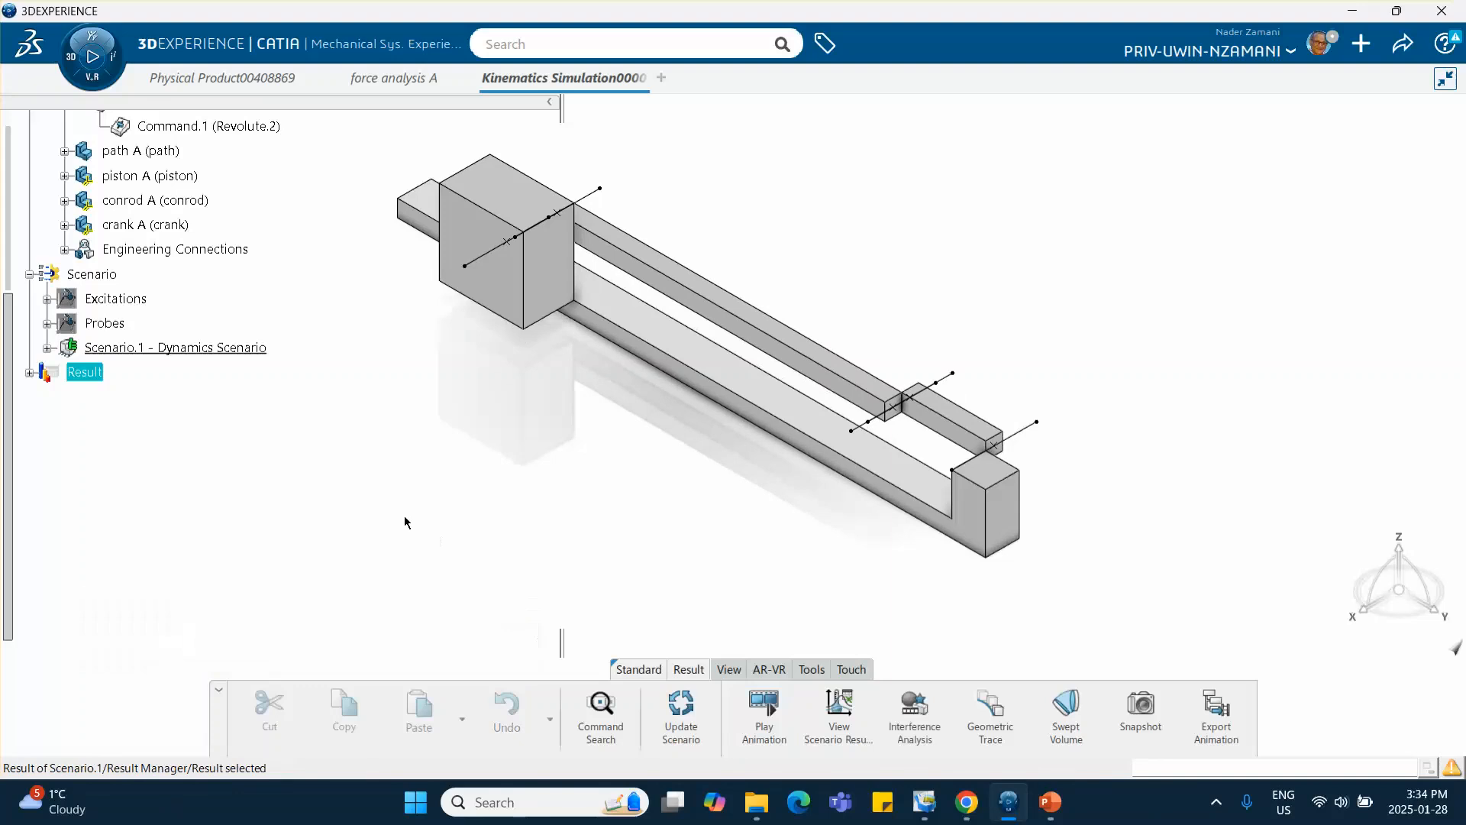
# Reopen the Scenario.1 dynamics scenario and set its result time step to 0.01s.
pyautogui.click(200, 348)
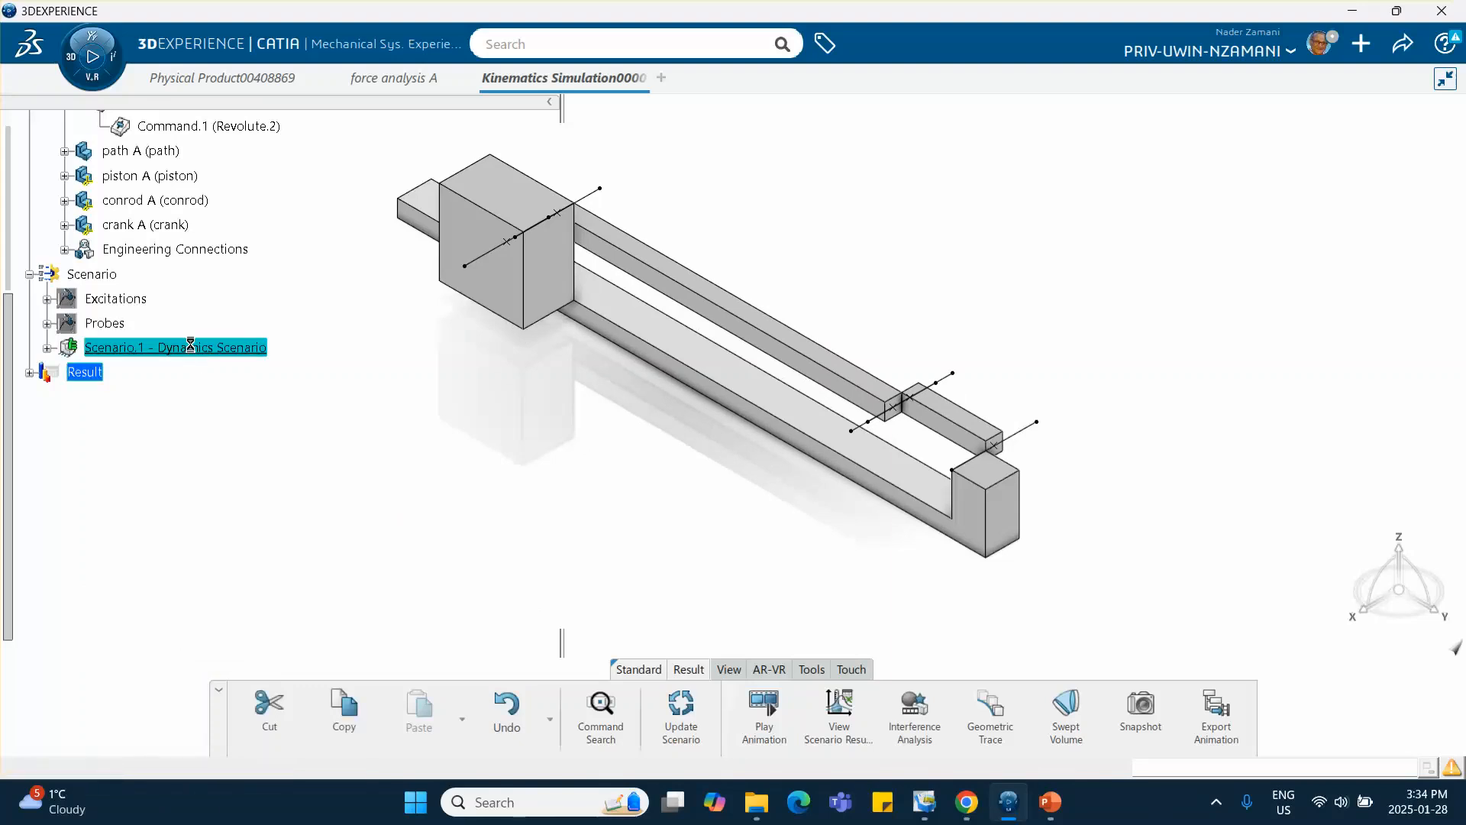
pyautogui.doubleClick(190, 345)
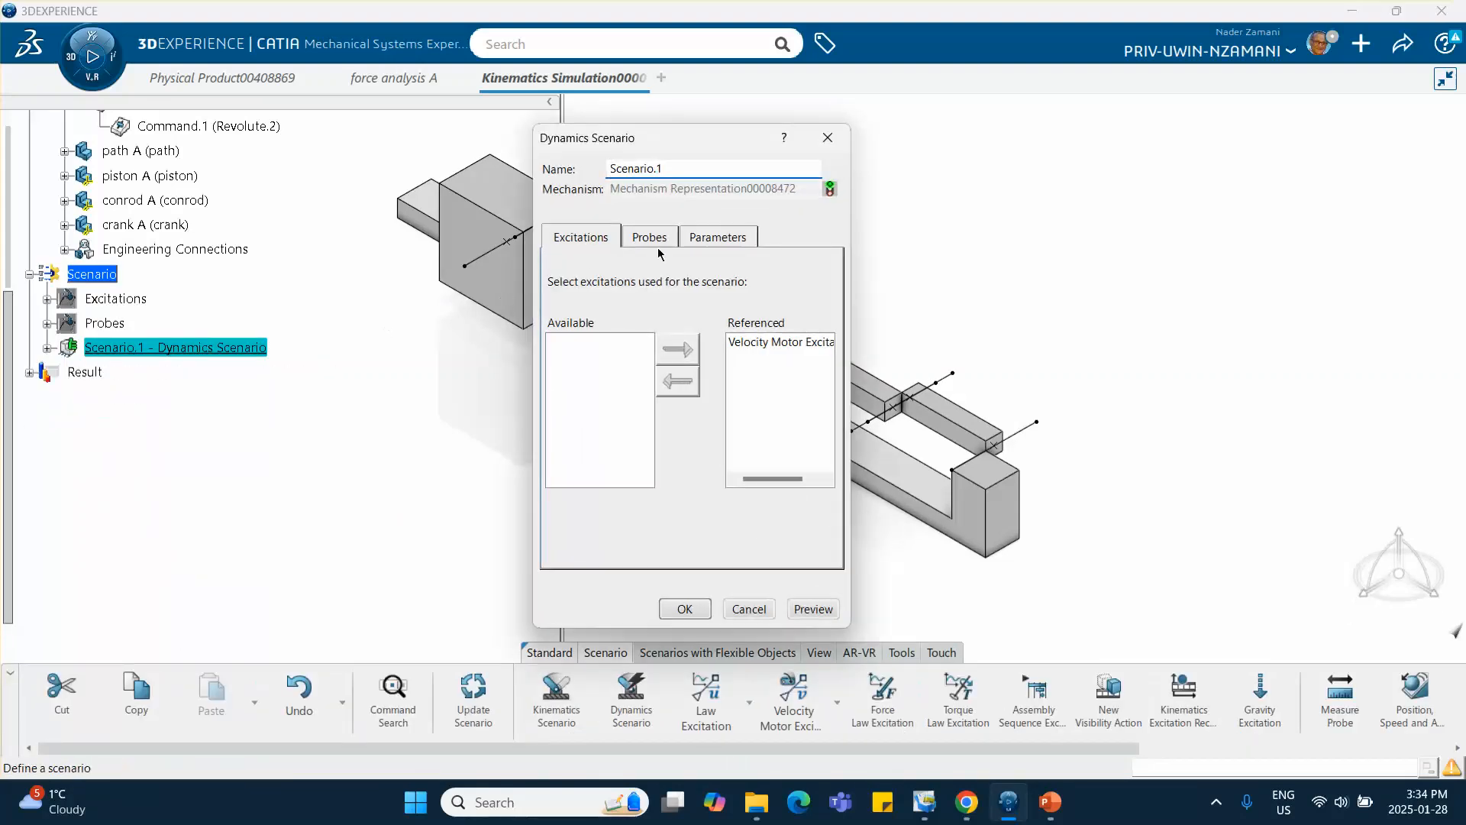
pyautogui.click(716, 237)
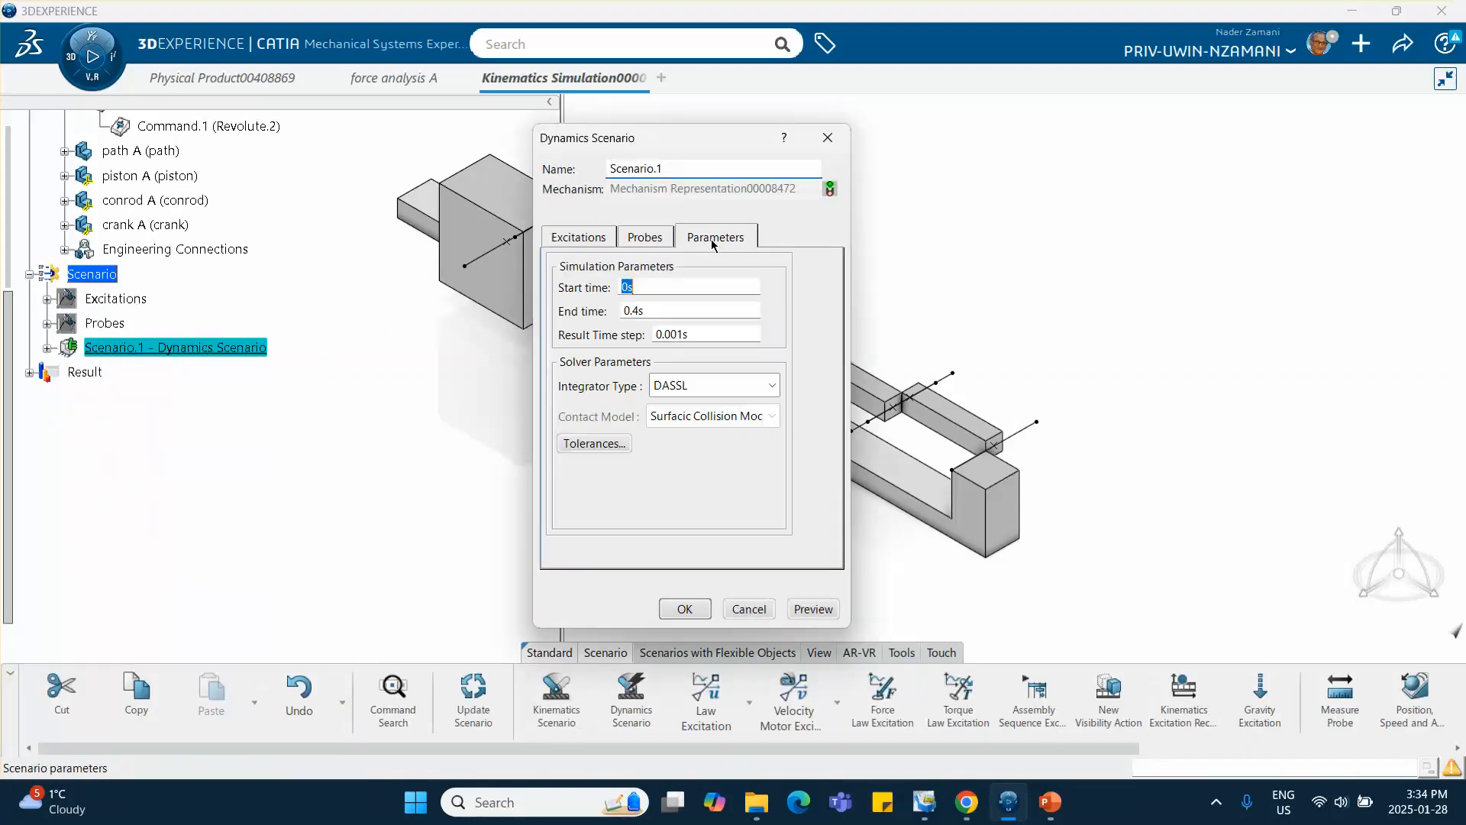
pyautogui.click(677, 336)
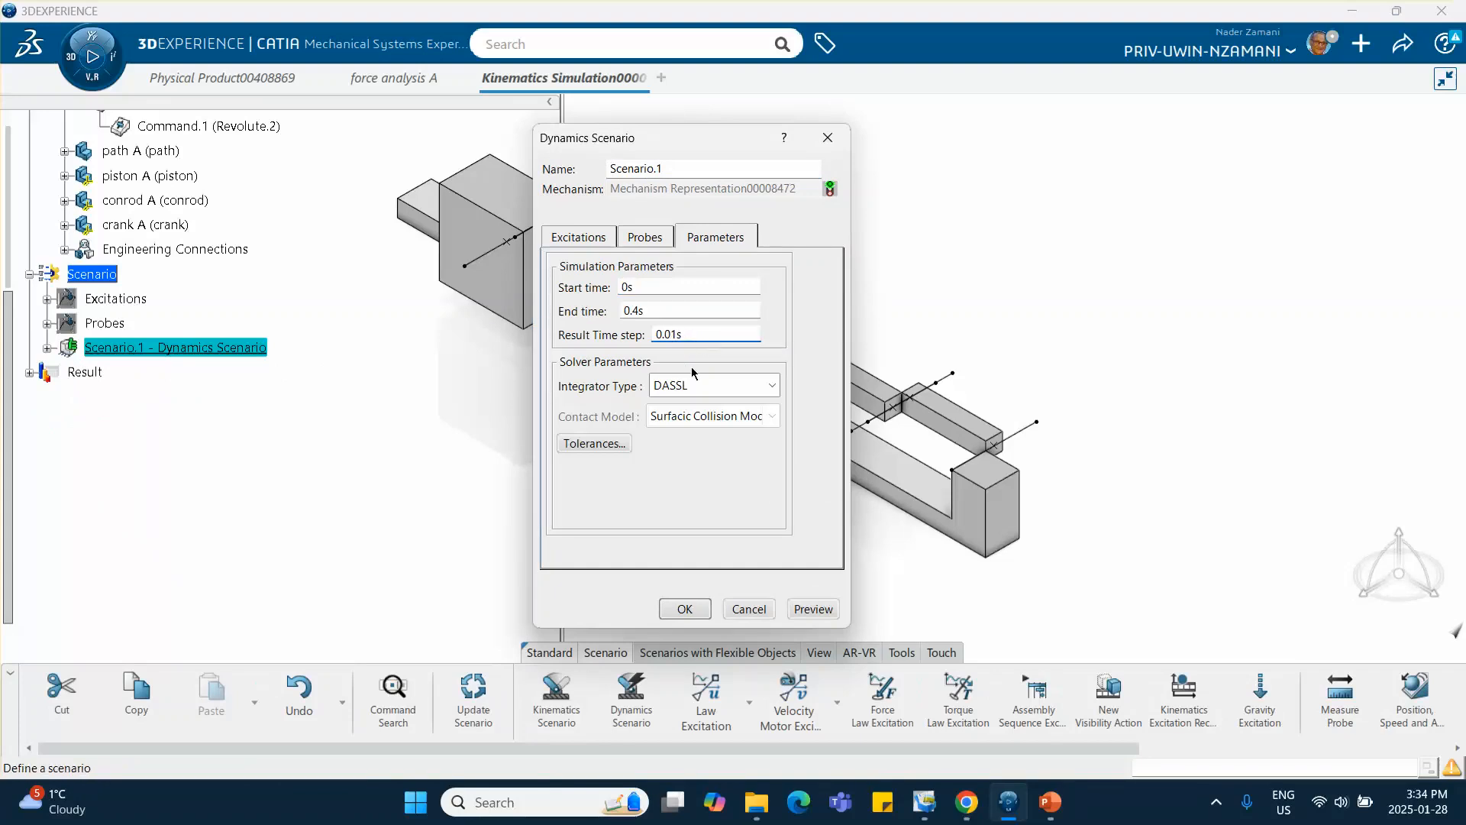
pyautogui.click(687, 609)
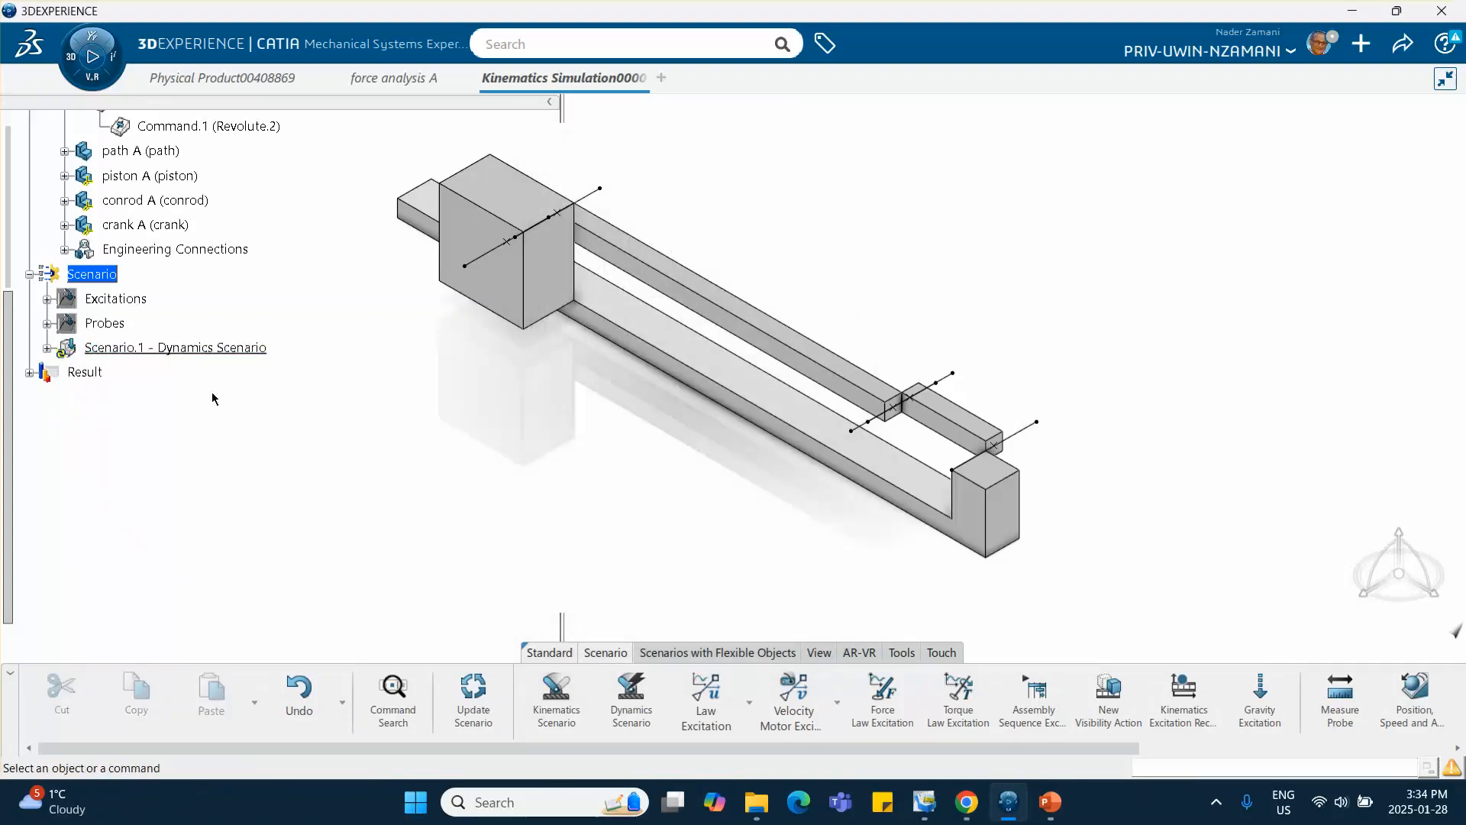
# Recompute Scenario.1 with the 0.01s time step and dismiss the incident diagnosis.
pyautogui.rightClick(216, 347)
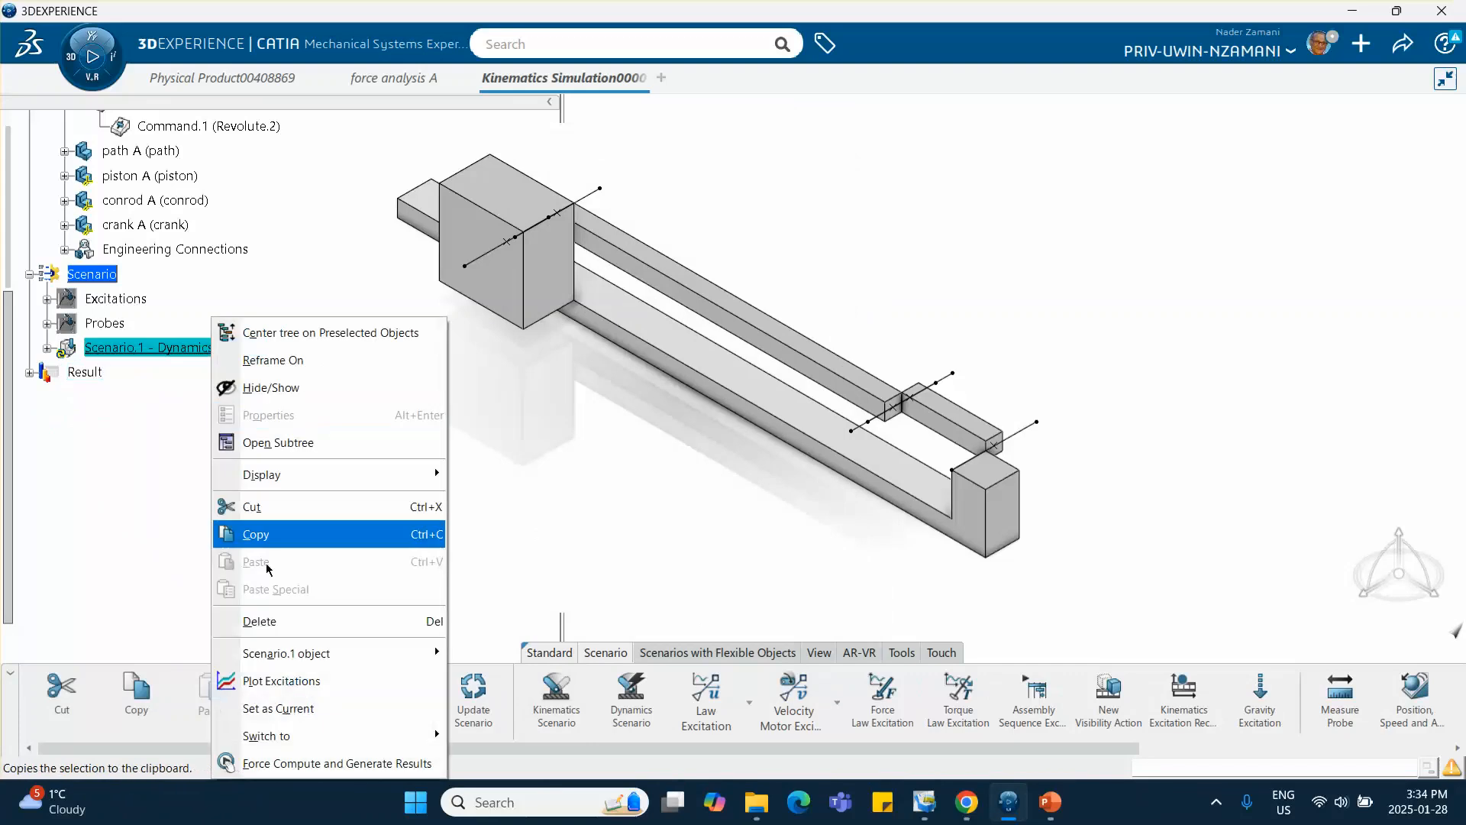
pyautogui.click(303, 765)
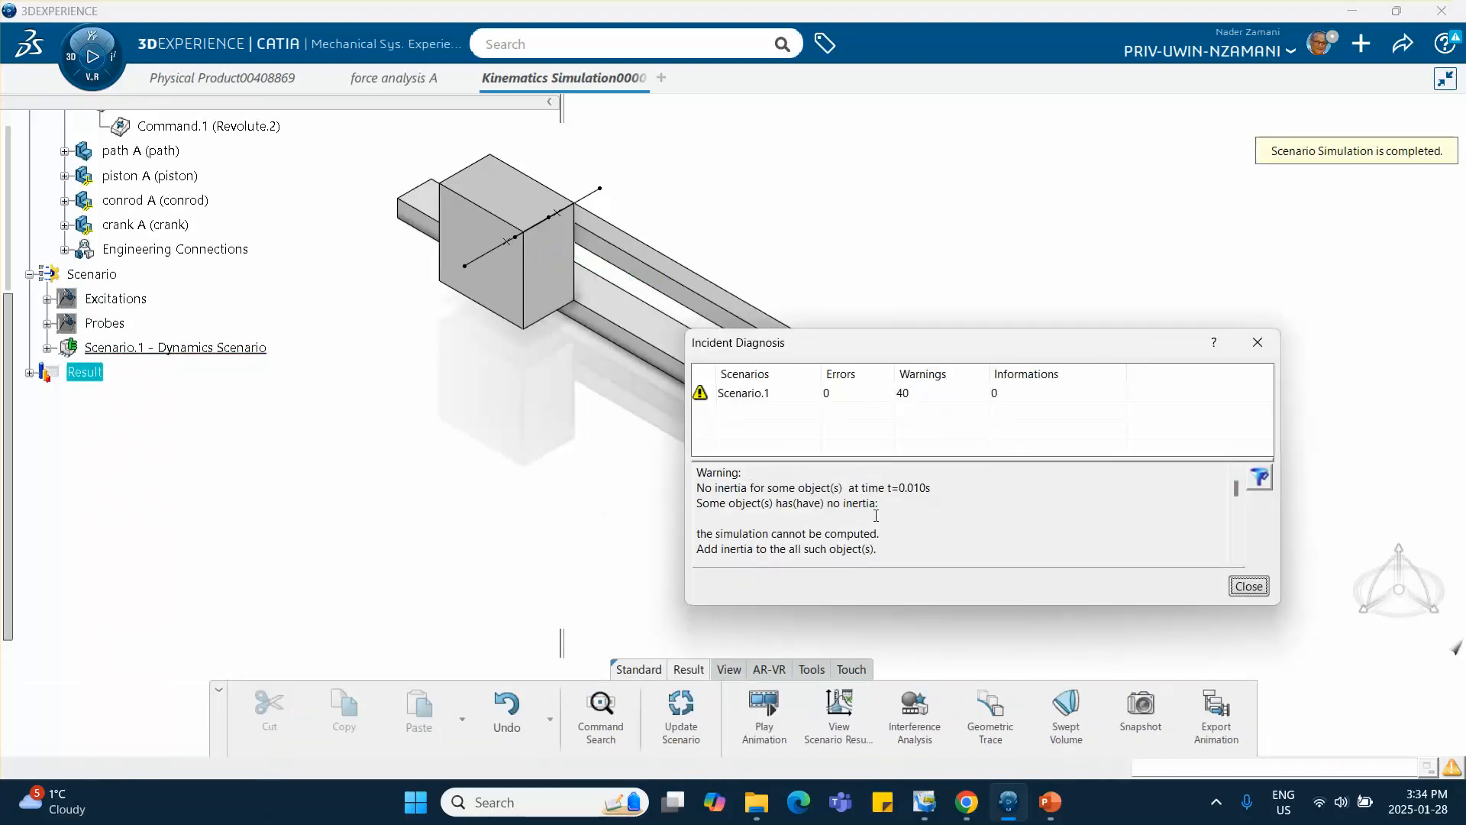
pyautogui.click(1257, 342)
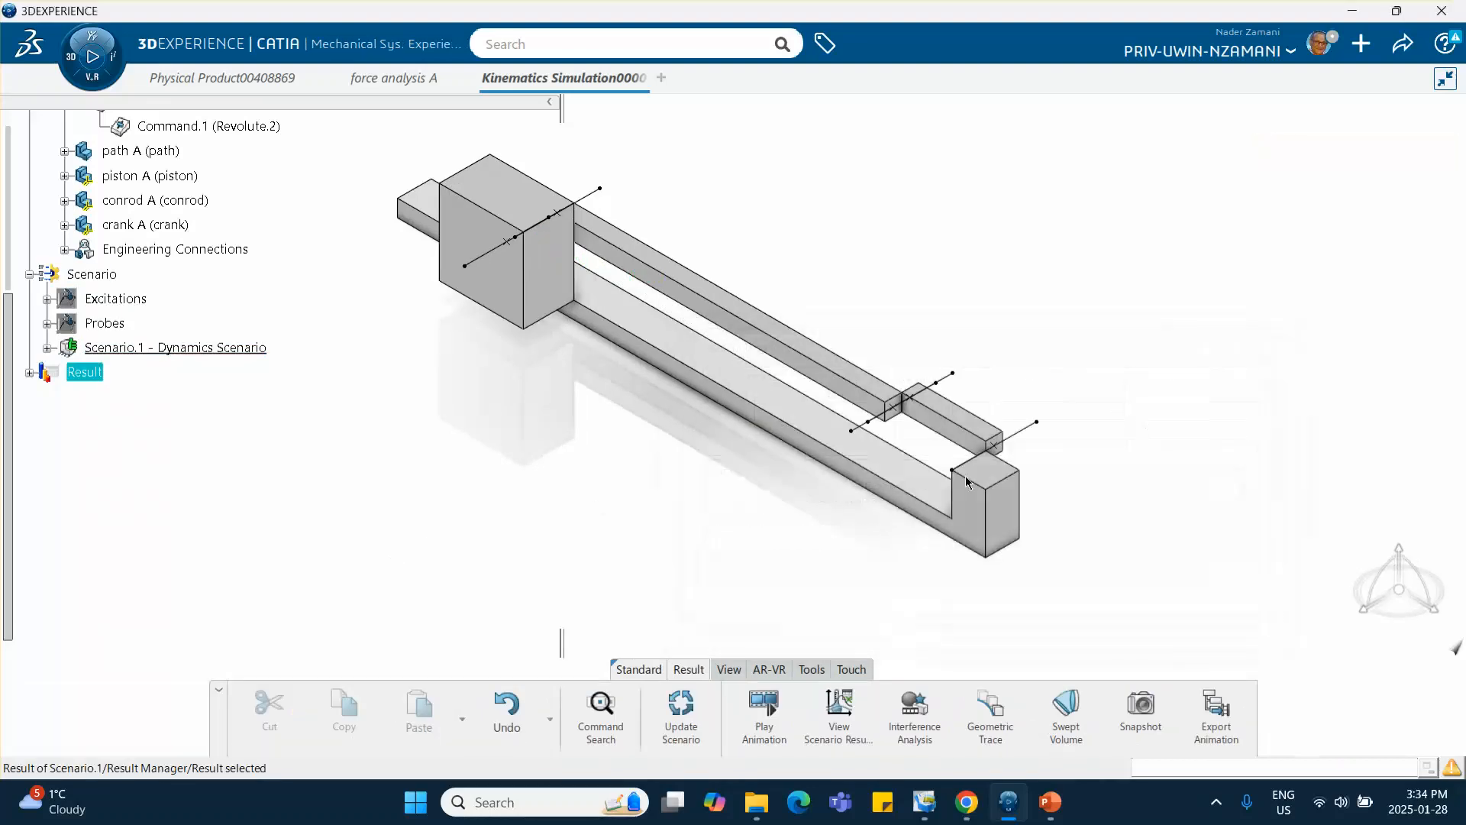
# Expand the scenario's probes and excitations, and change the velocity motor excitation's speed to 62.8rad_s.
pyautogui.click(48, 325)
pyautogui.click(176, 348)
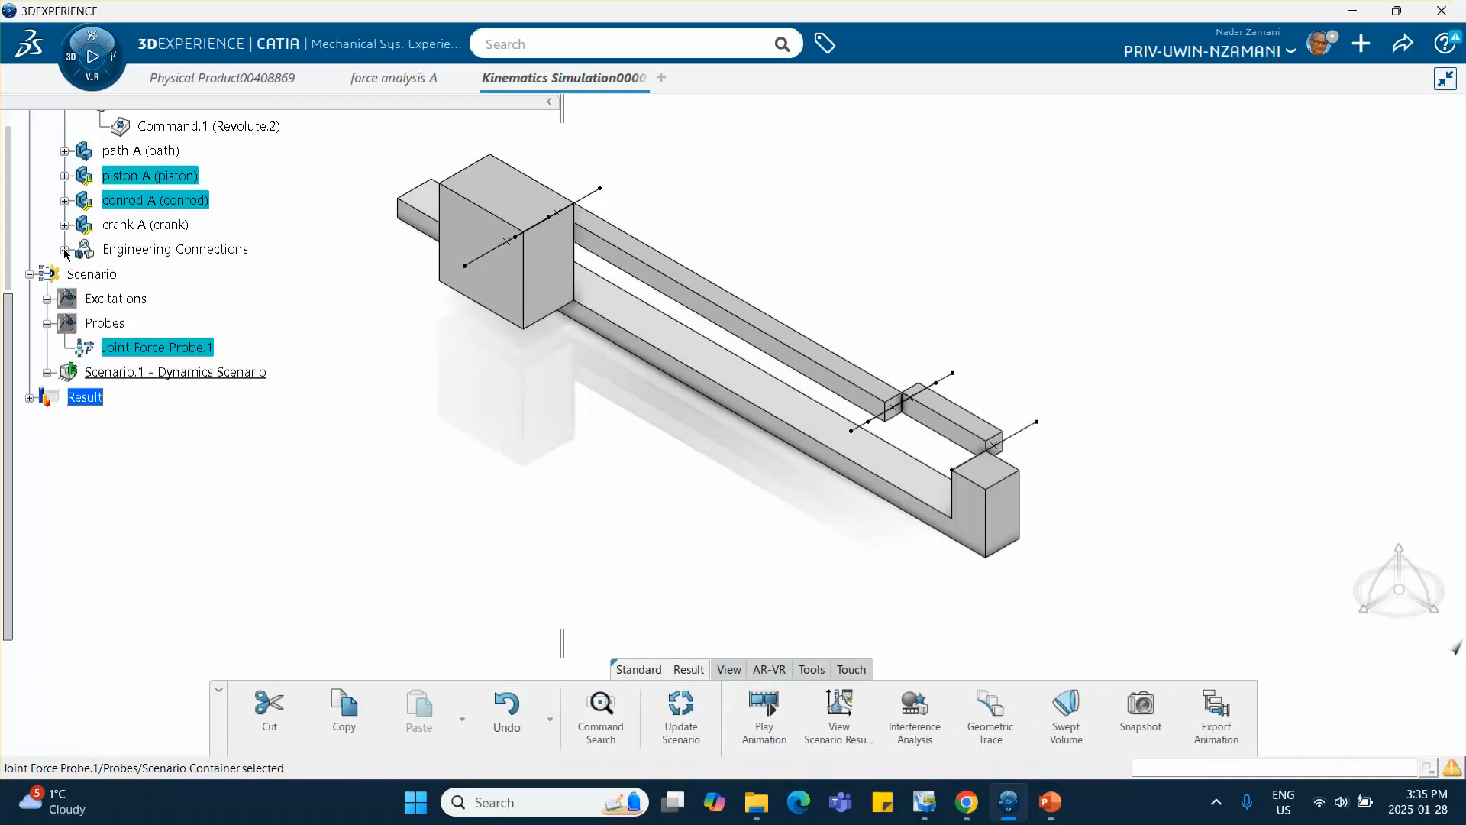
pyautogui.click(48, 300)
pyautogui.click(178, 327)
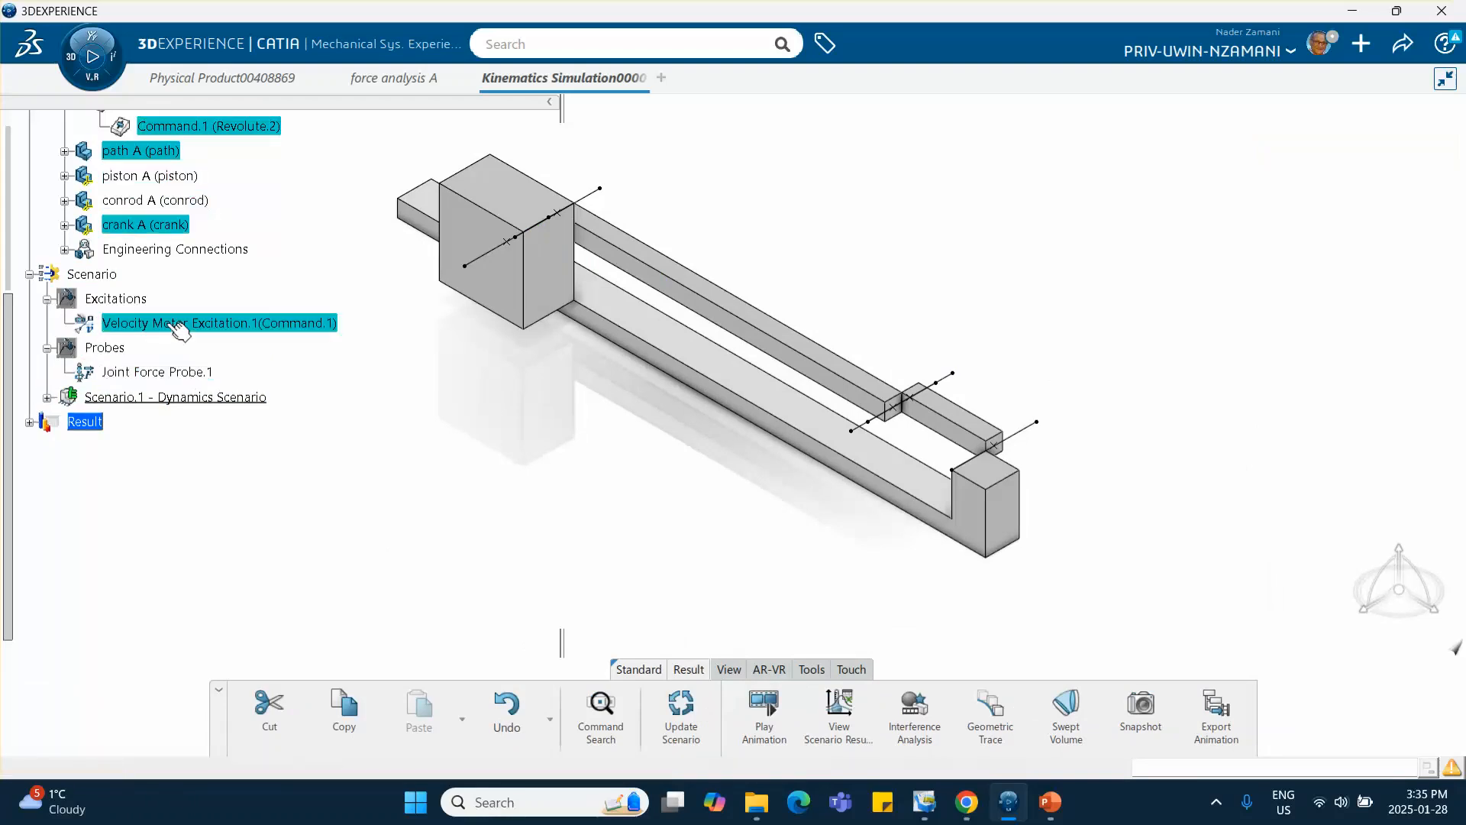
pyautogui.doubleClick(167, 324)
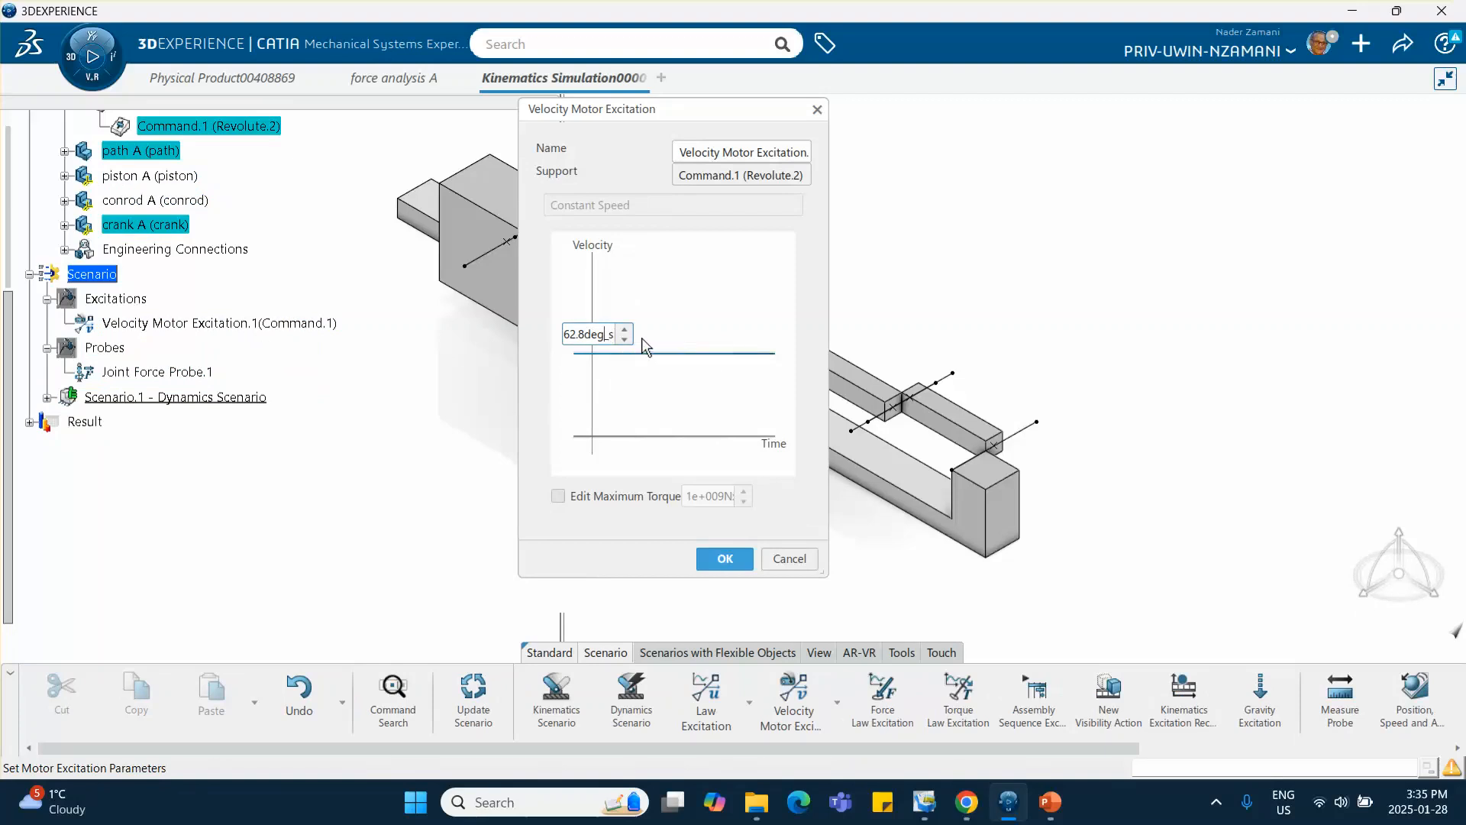
pyautogui.press('BackSpace')
pyautogui.press('BackSpace')
pyautogui.press('BackSpace')
pyautogui.write('r')
pyautogui.click(722, 558)
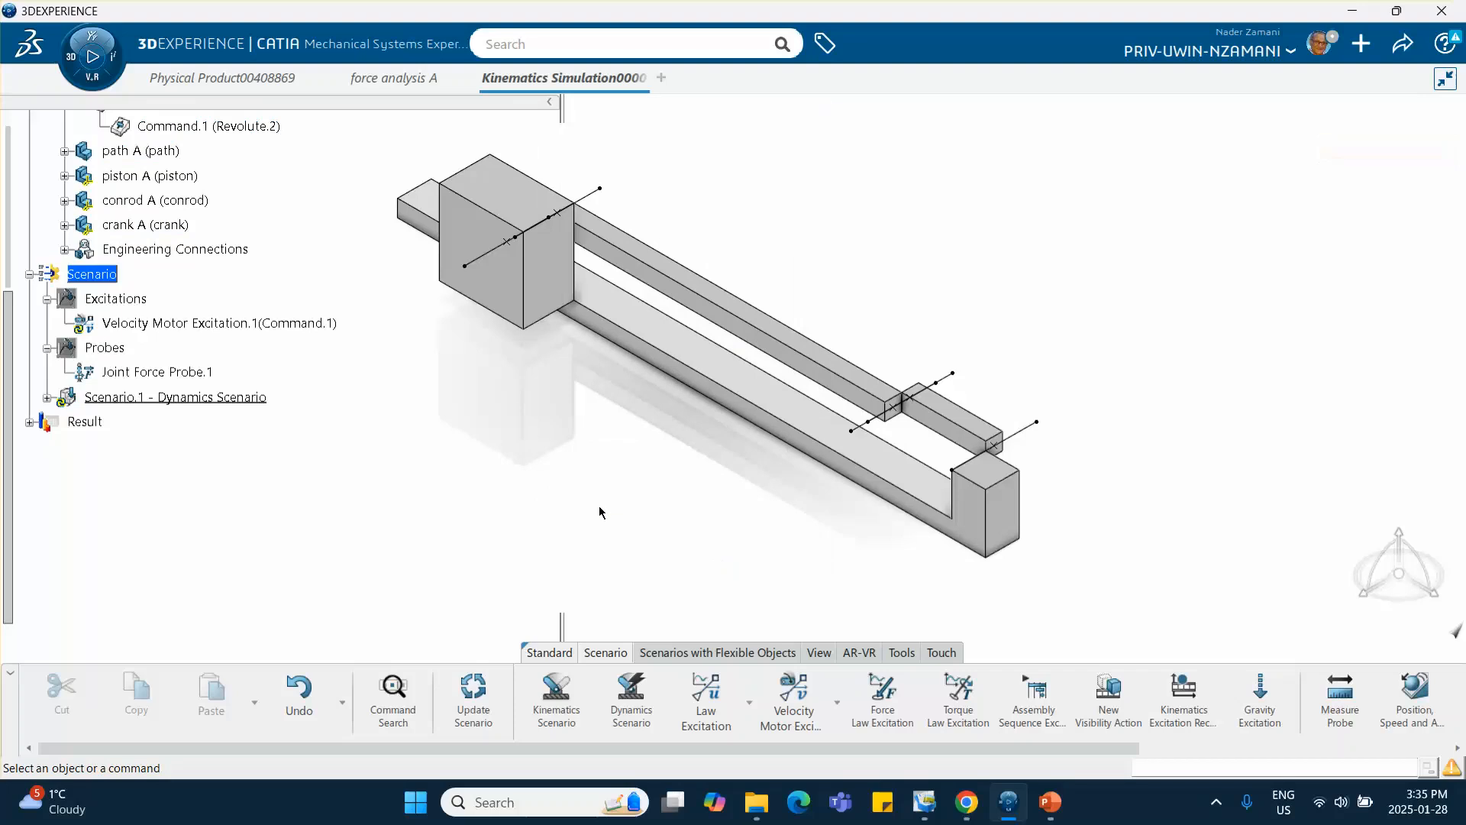
# Set the result time step of Scenario.1 to 0.001s and force-compute the scenario to regenerate its results.
pyautogui.rightClick(258, 404)
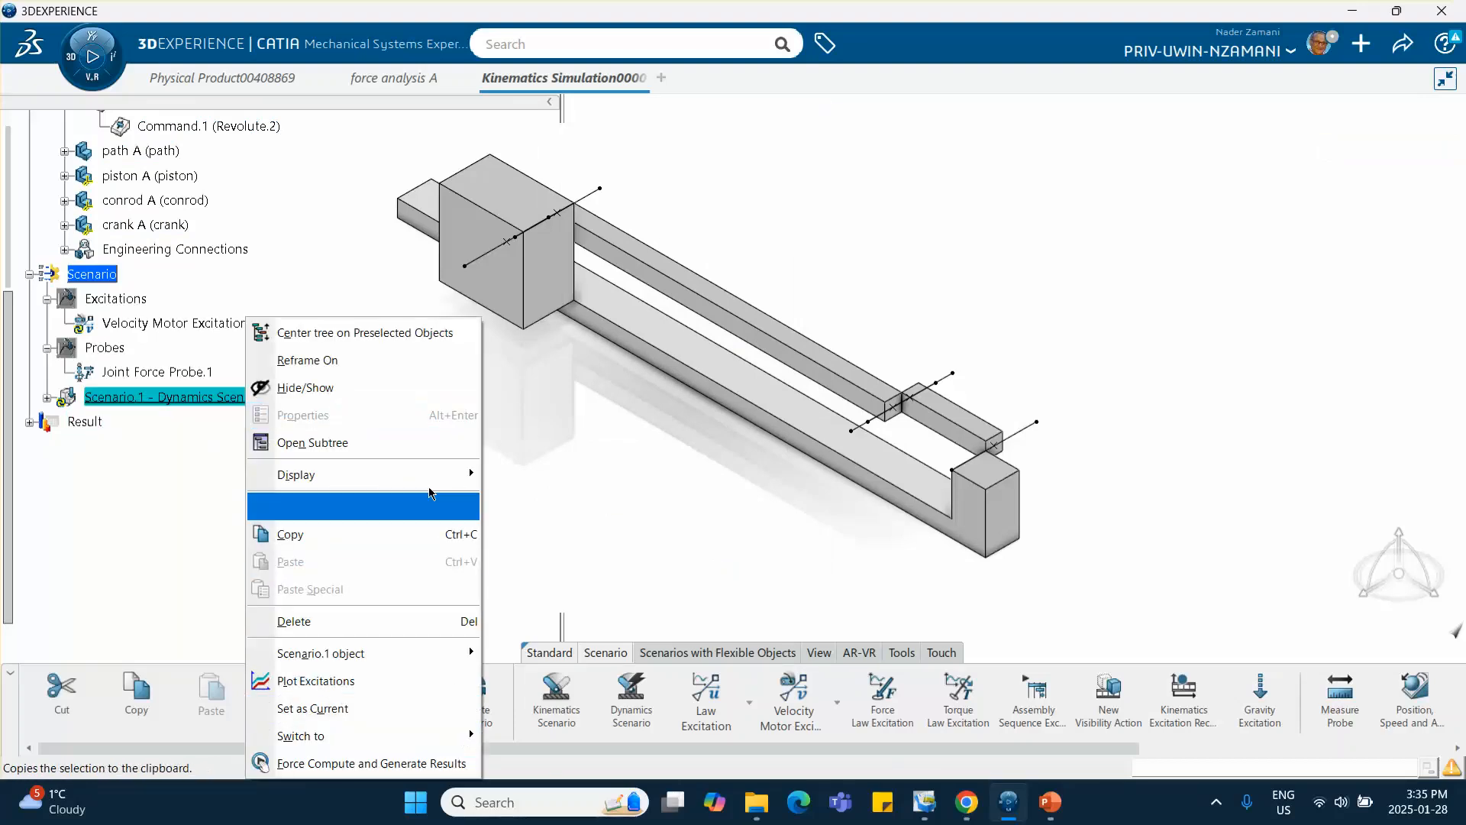
pyautogui.press('Escape')
pyautogui.doubleClick(224, 401)
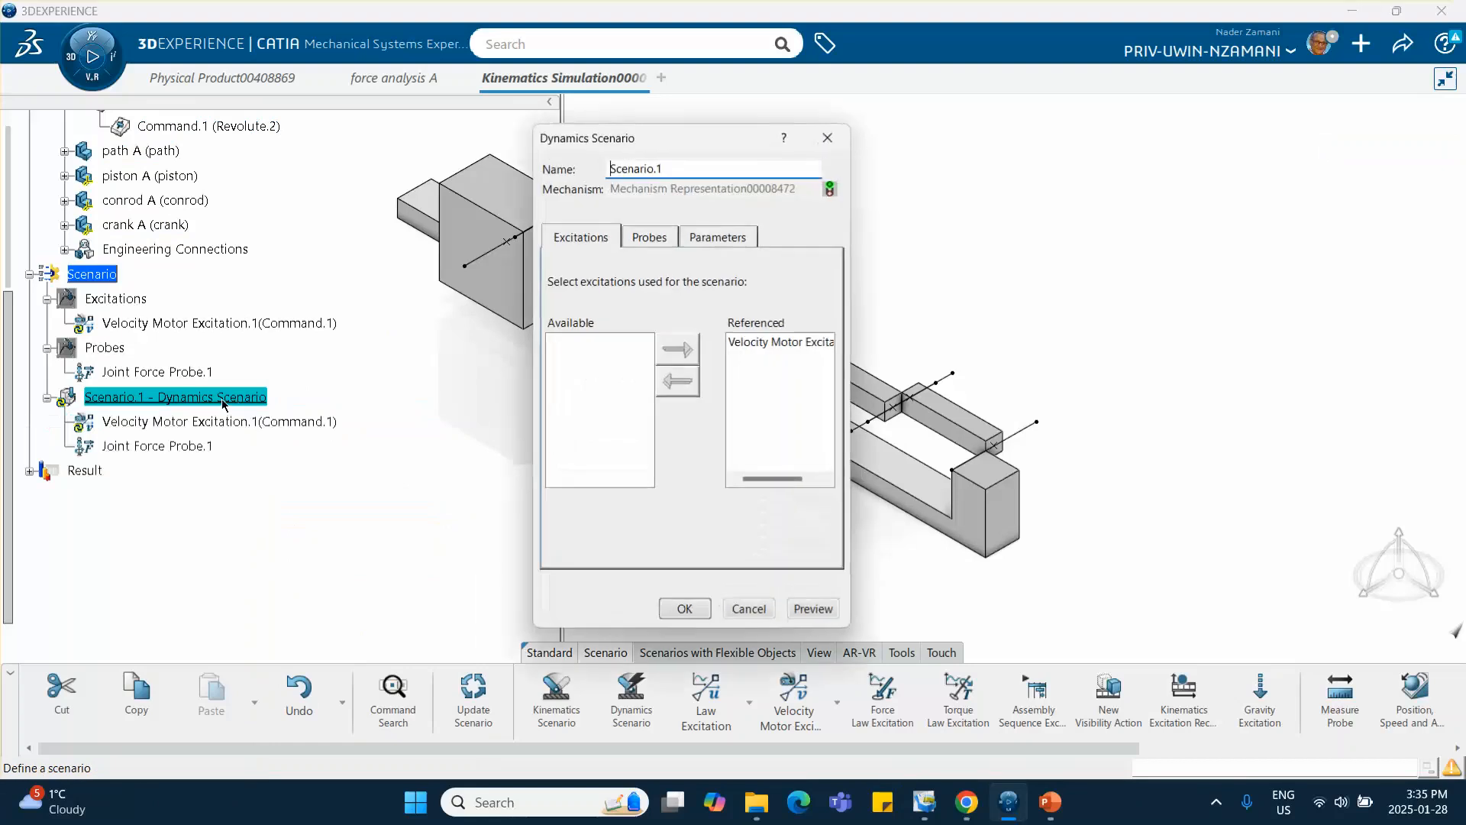
pyautogui.click(717, 237)
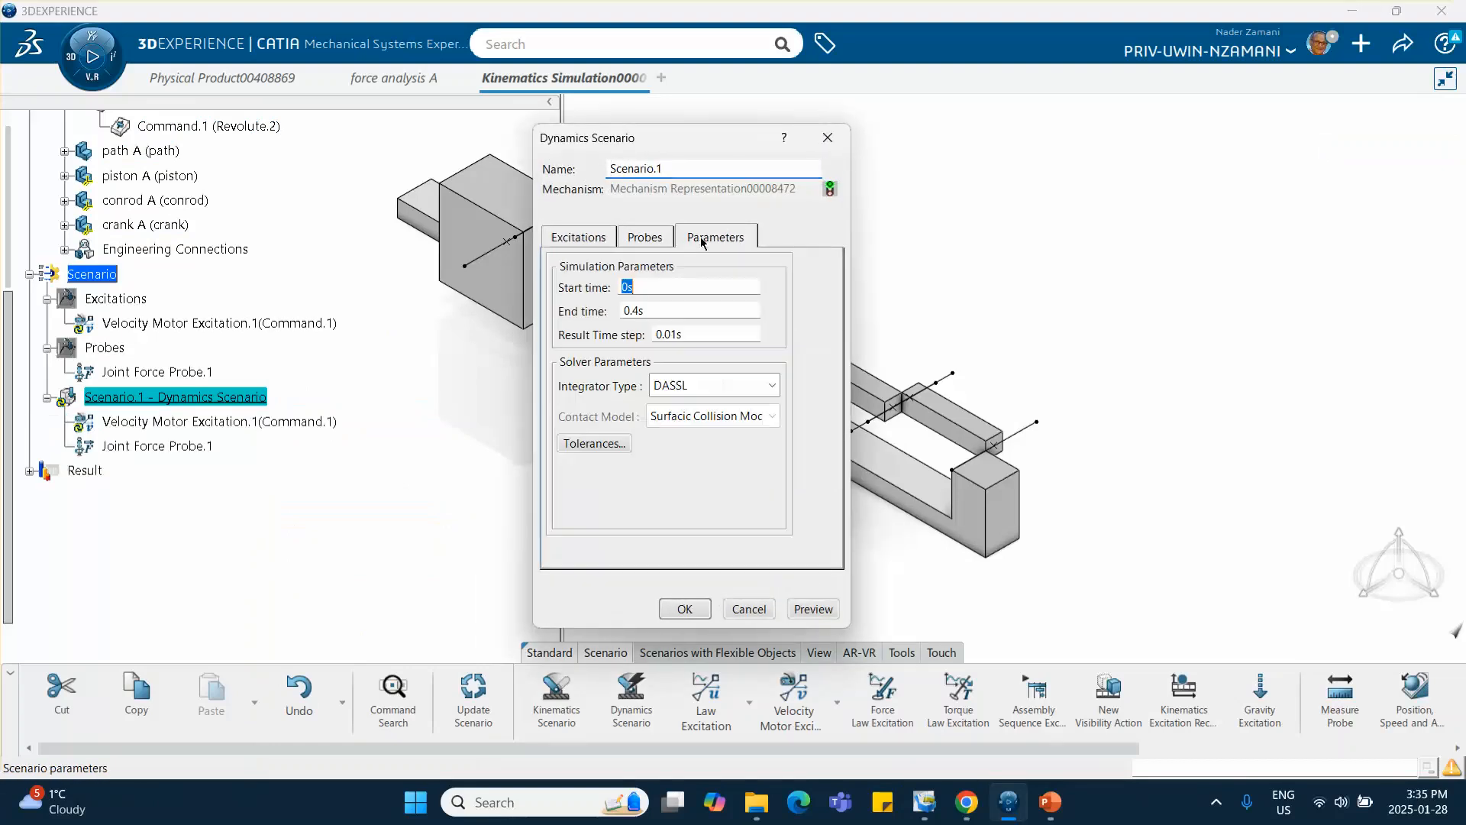
pyautogui.click(666, 334)
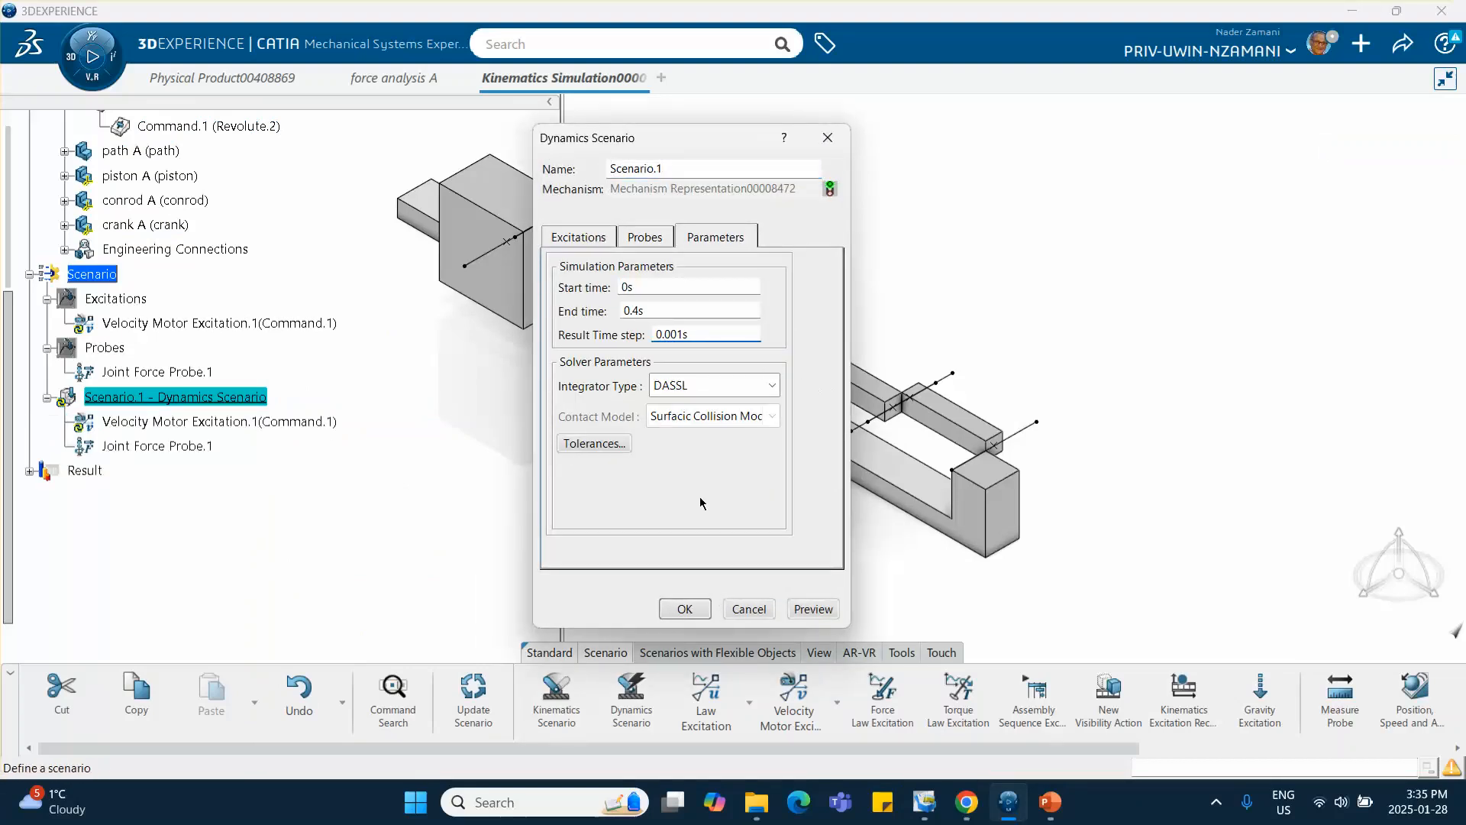
pyautogui.click(684, 608)
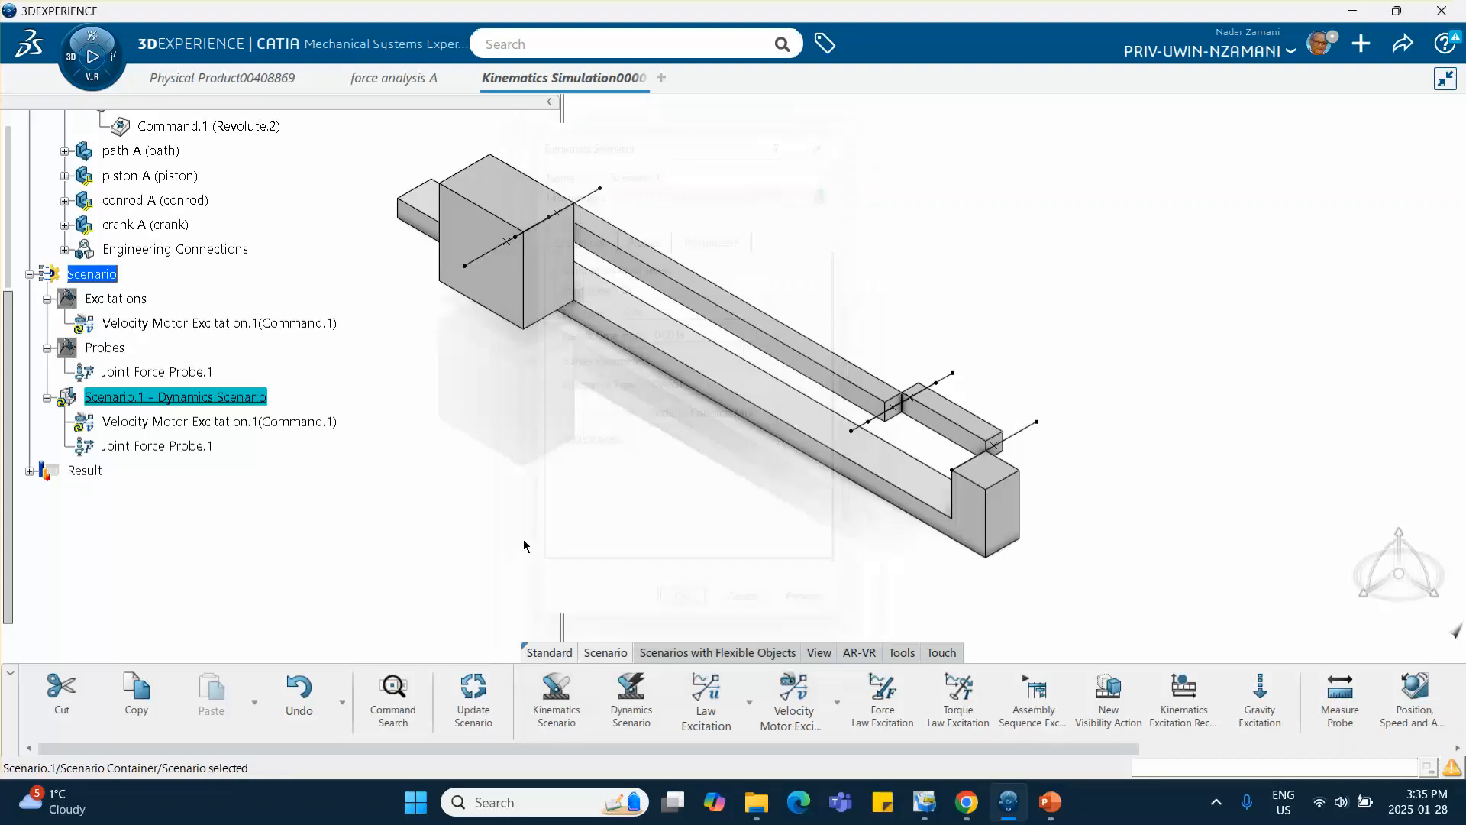
pyautogui.rightClick(206, 397)
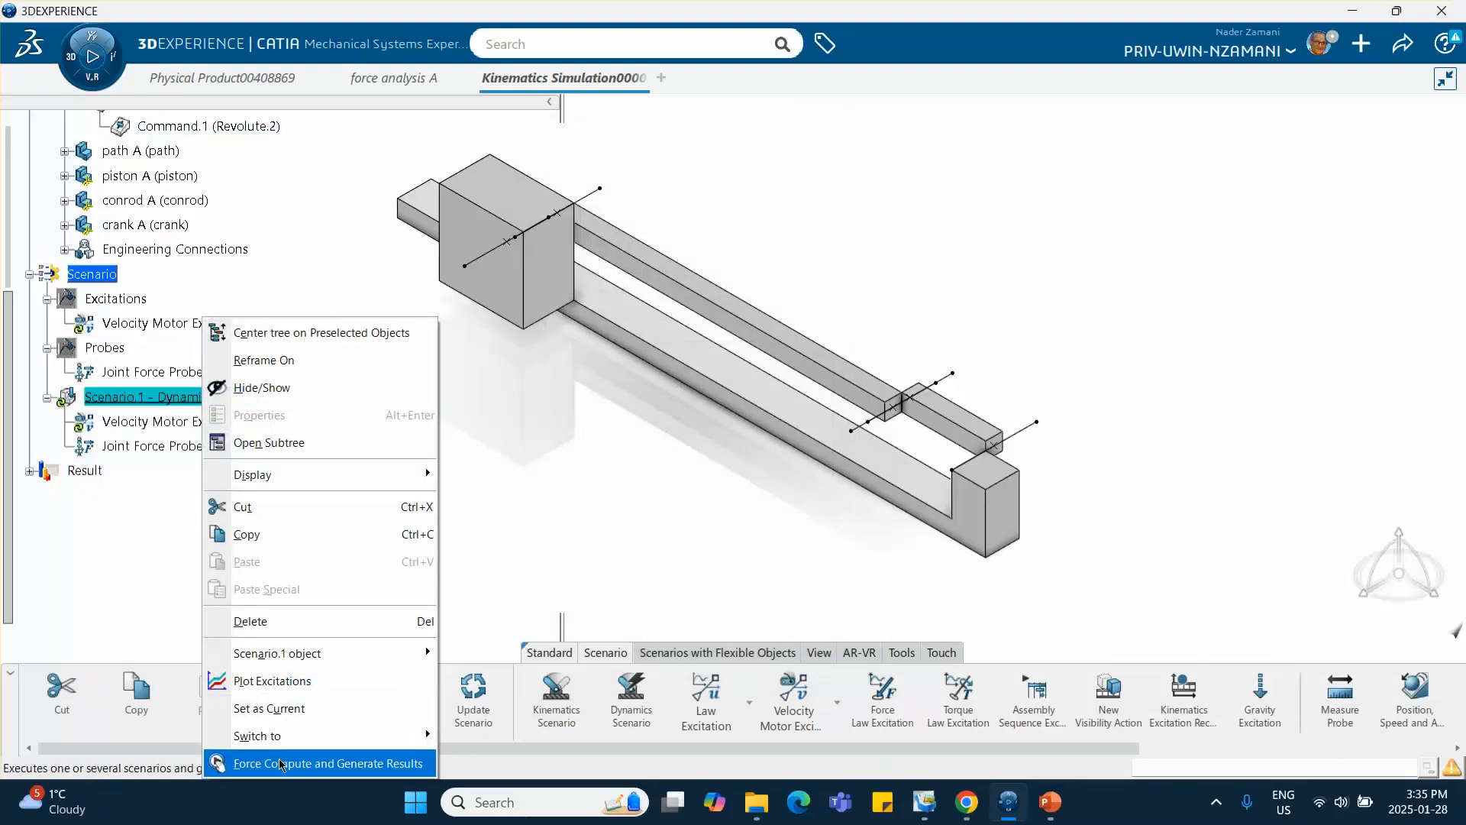
pyautogui.click(281, 764)
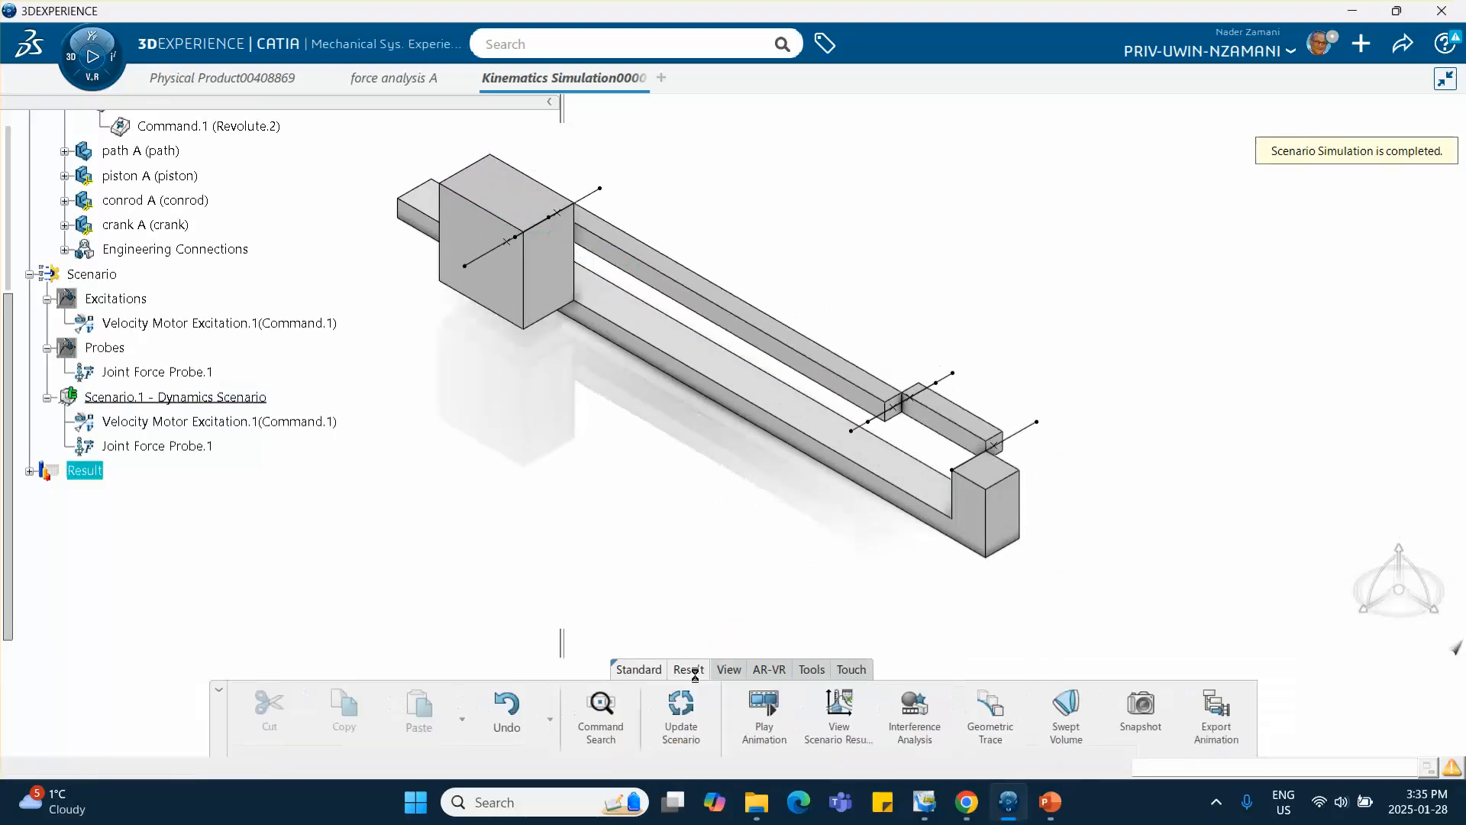
# Open the Scenario.1 results and plot only the joint force probe's X_Force against time.
pyautogui.click(849, 717)
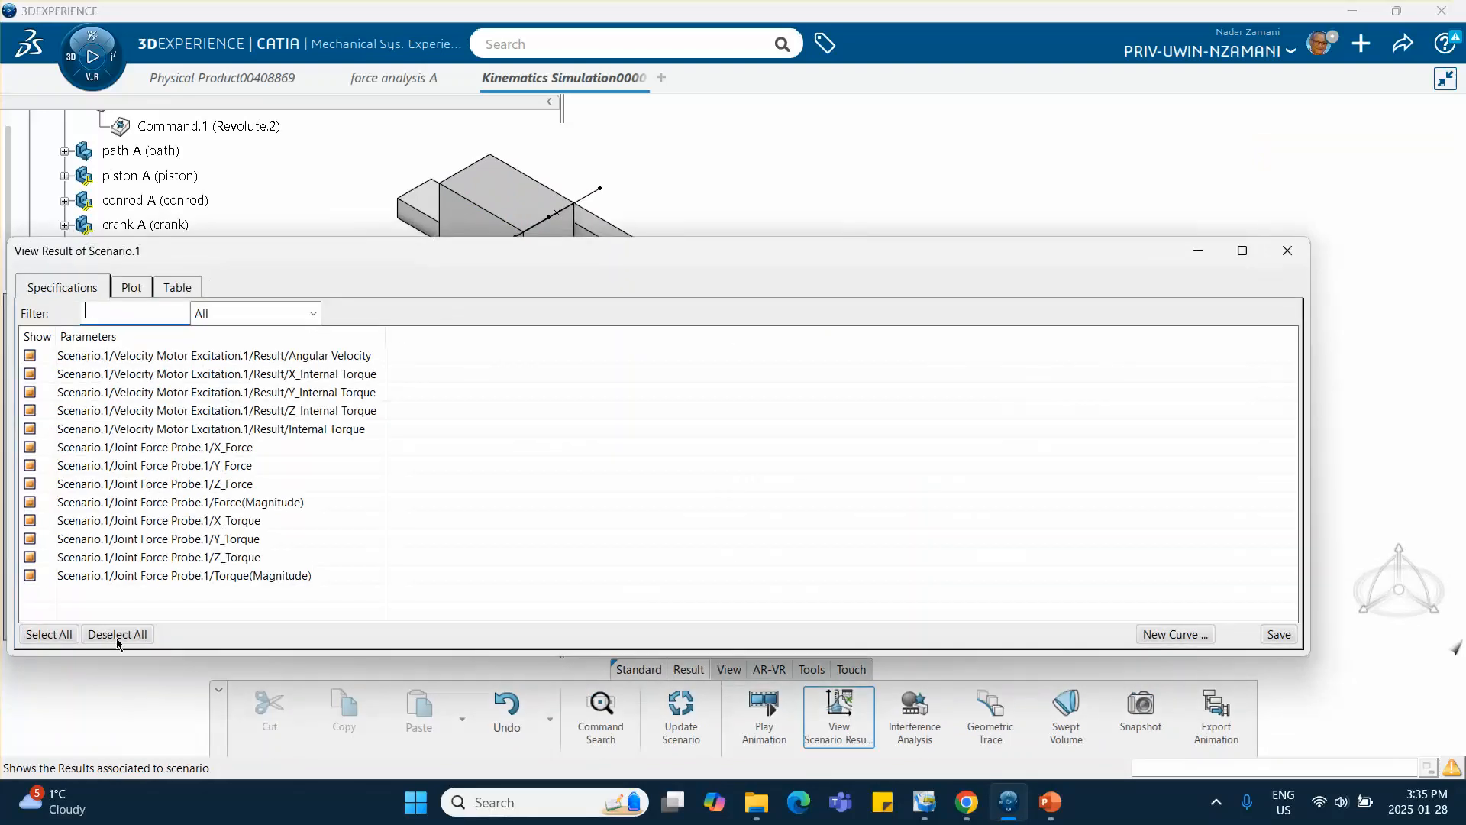
pyautogui.click(116, 636)
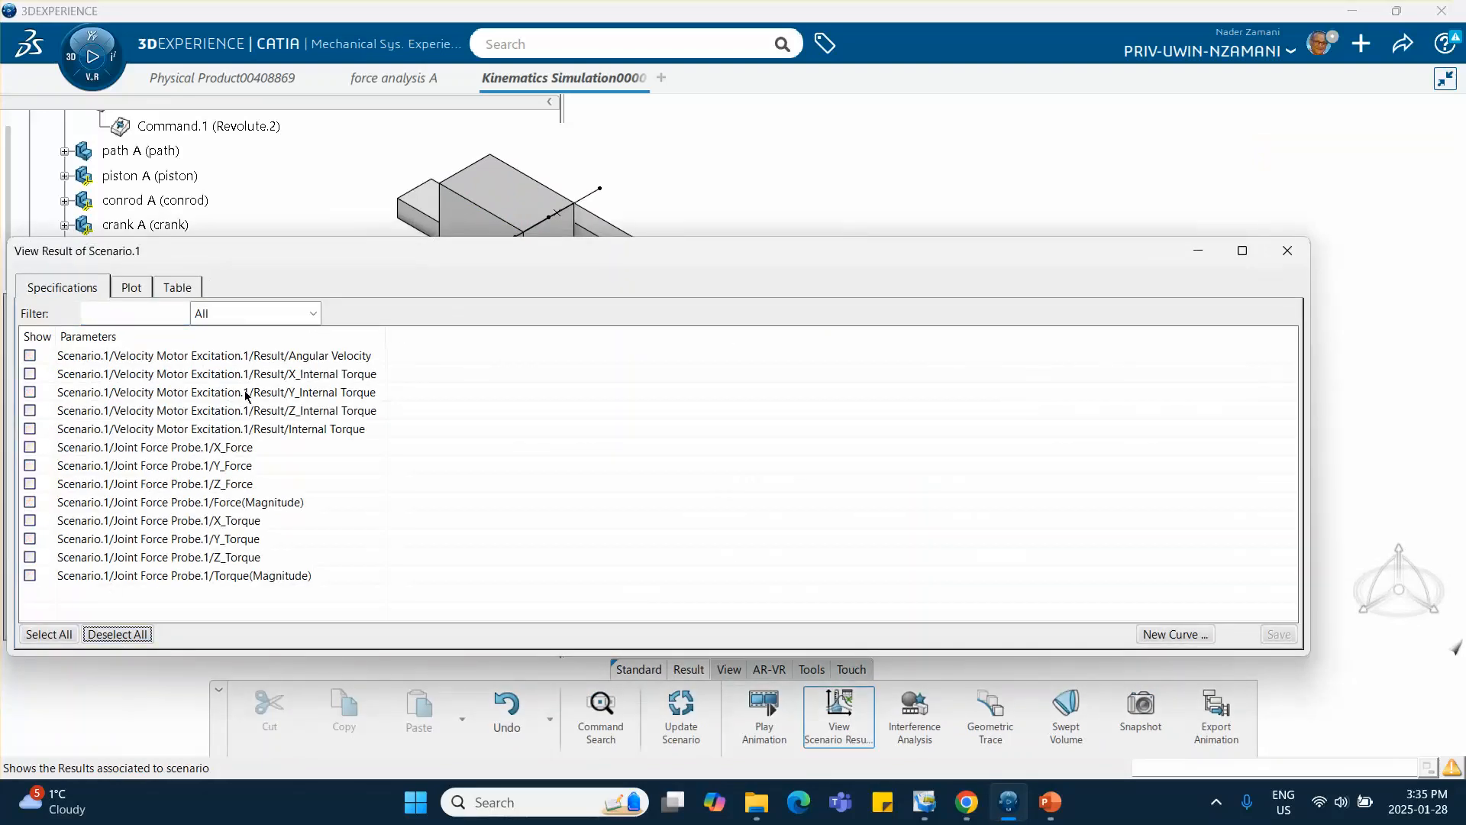
pyautogui.click(29, 447)
pyautogui.click(131, 287)
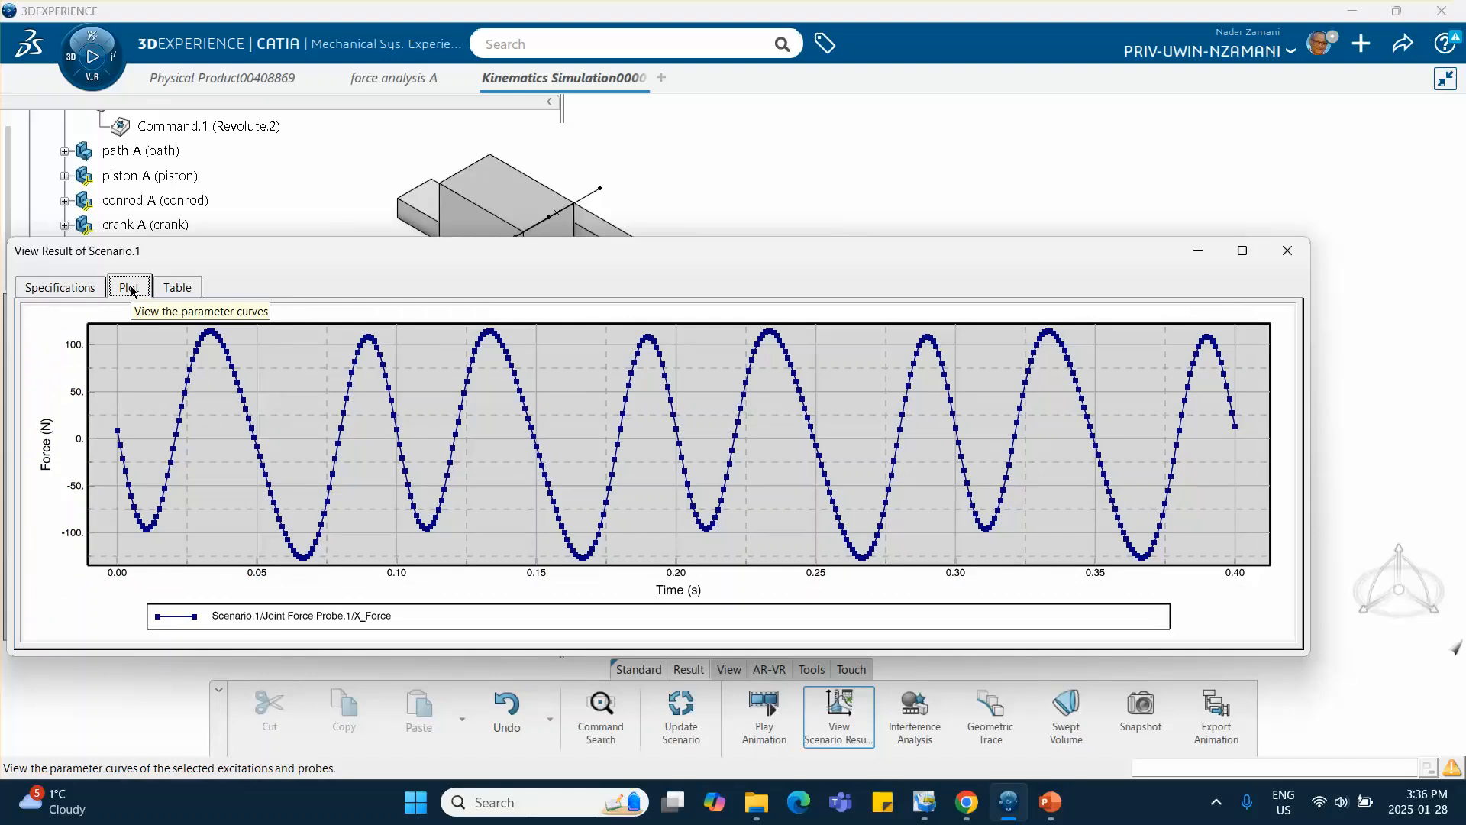
# Plot the joint force probe's Y_Force instead of X_Force, and close the results and the incident diagnosis.
pyautogui.click(59, 288)
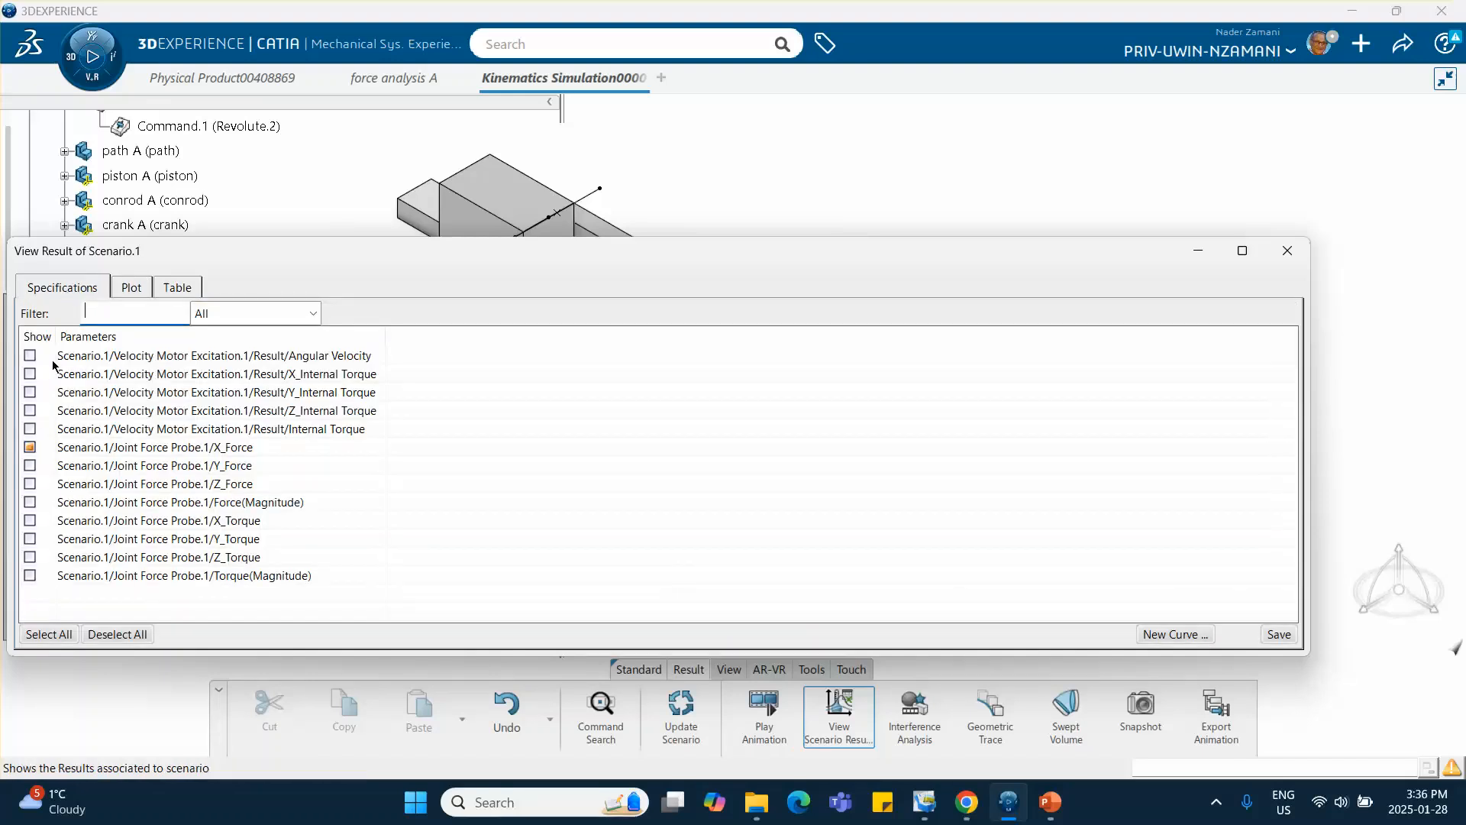
pyautogui.click(30, 449)
pyautogui.click(30, 466)
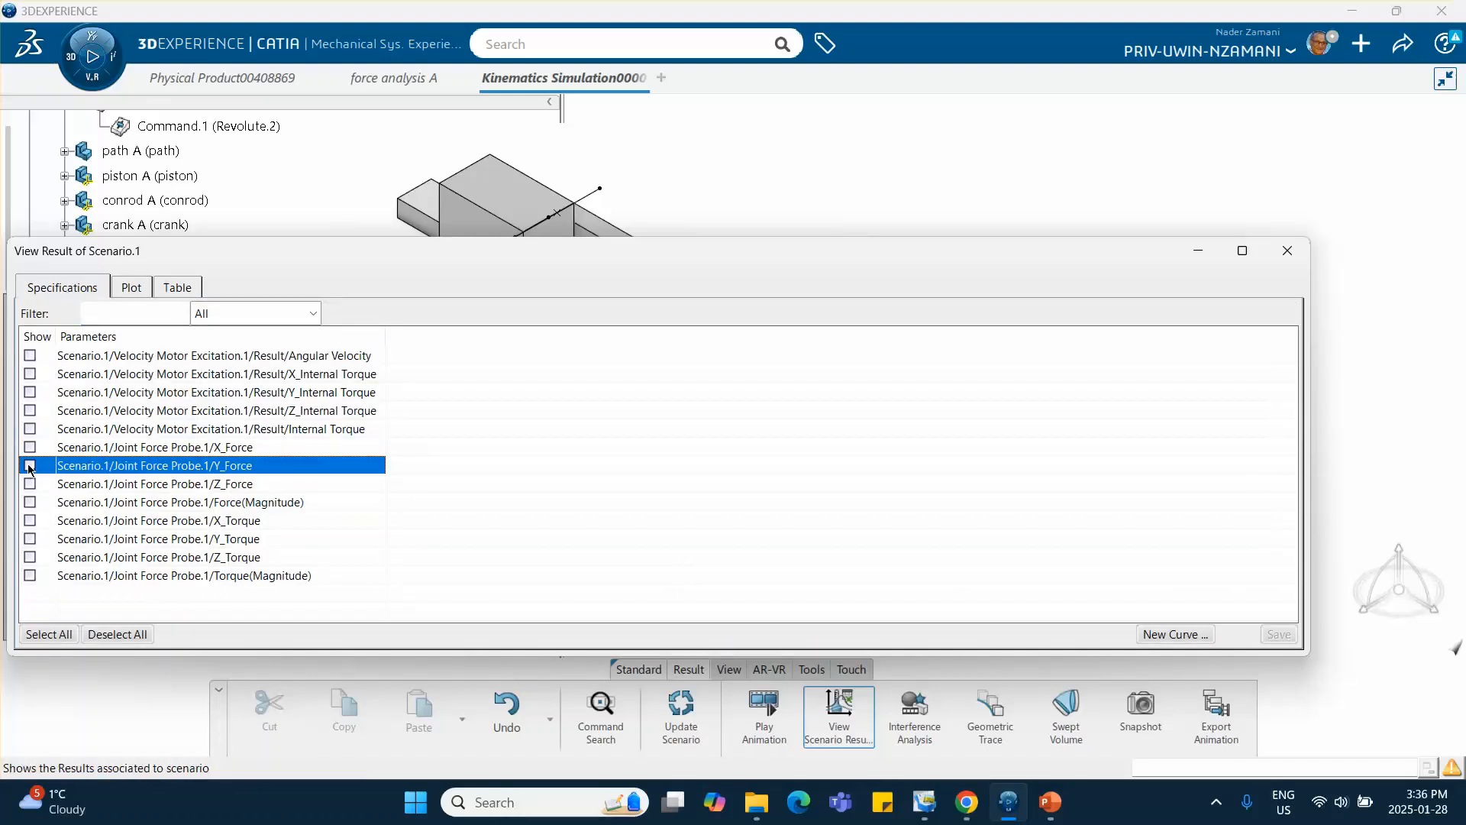
pyautogui.click(131, 289)
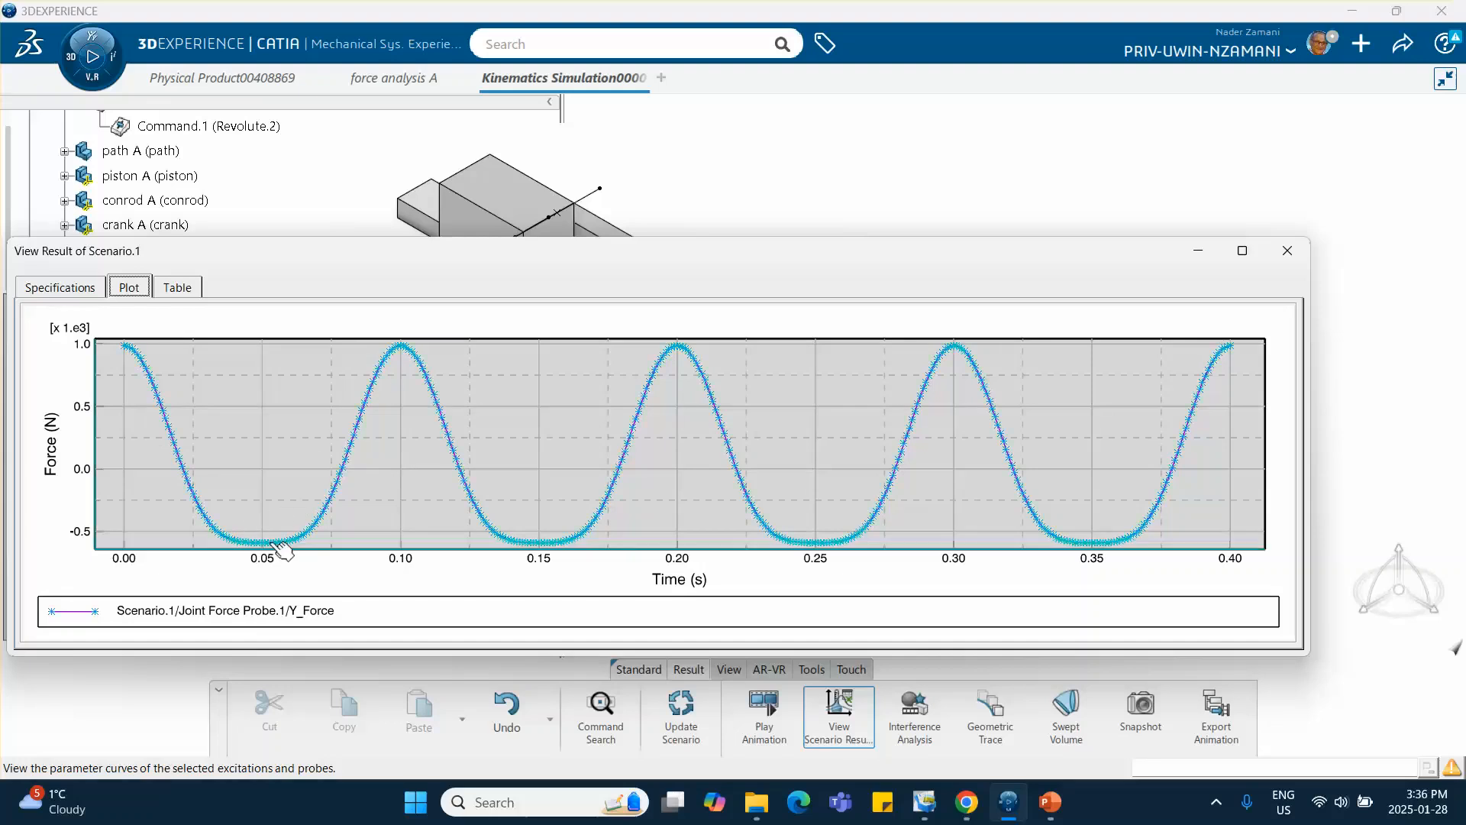
pyautogui.click(1287, 251)
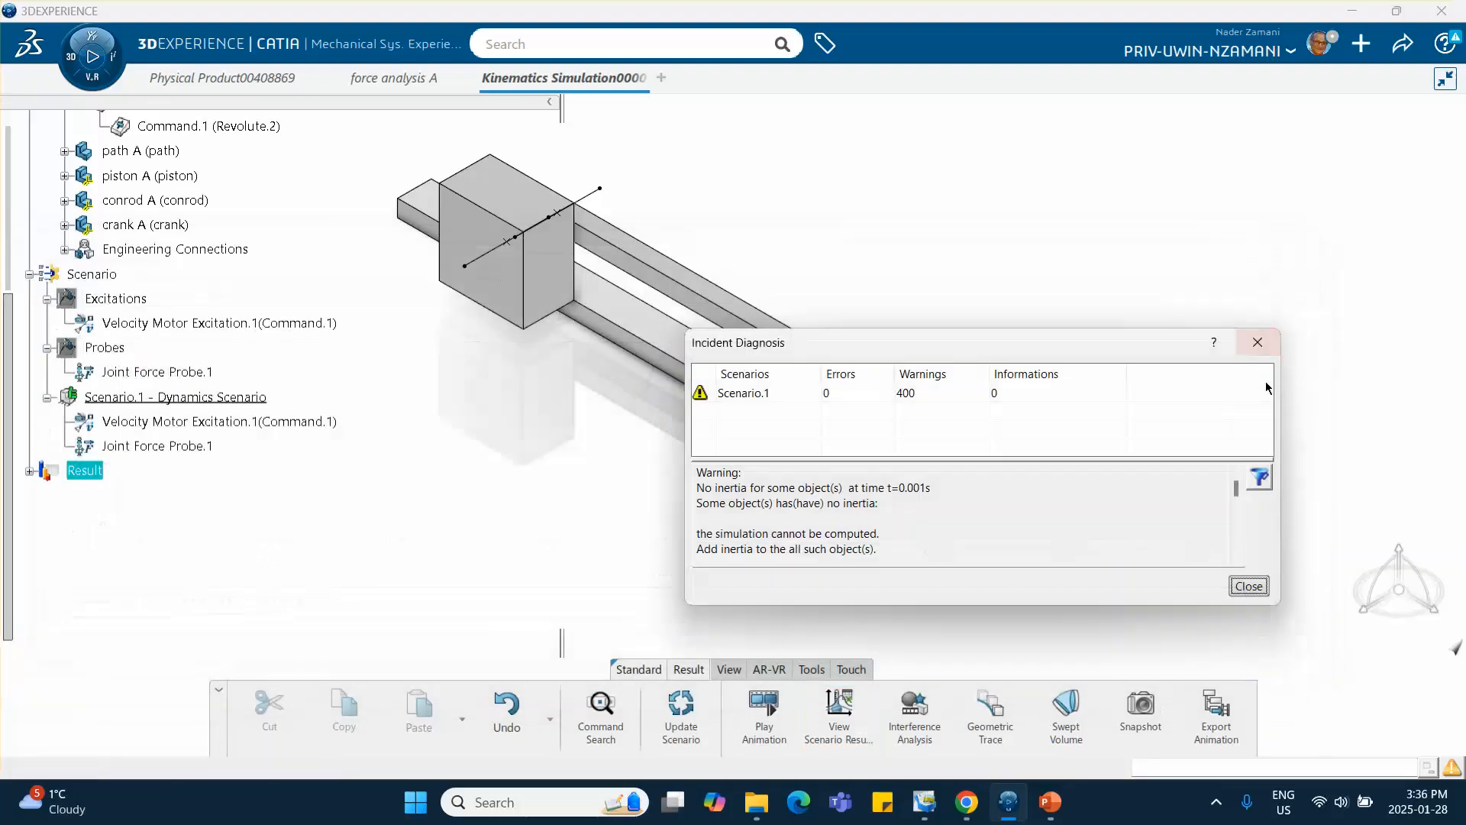
pyautogui.click(1248, 587)
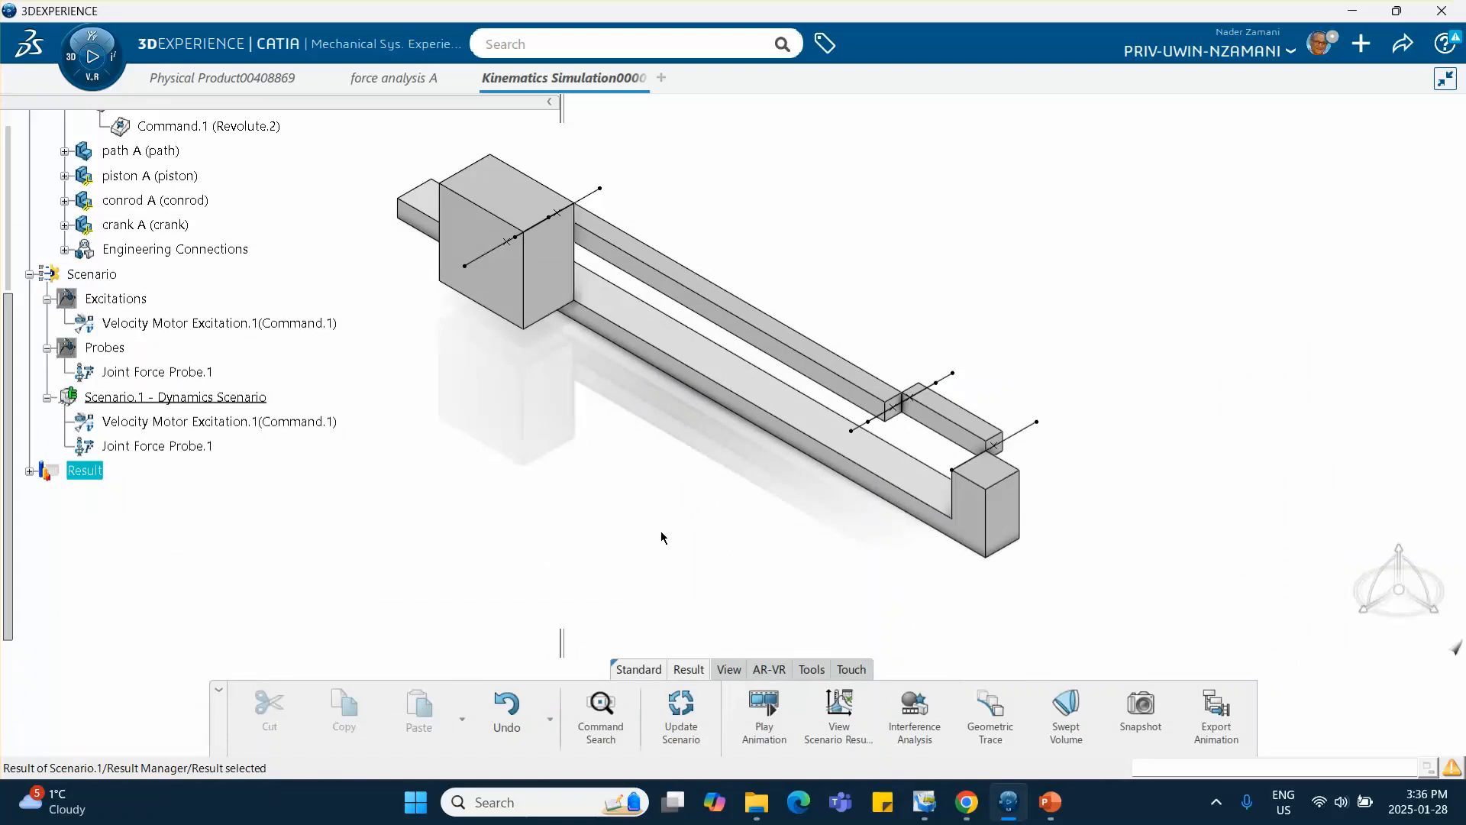
# Consult the scenario settings slide in PowerPoint, return to 3DEXPERIENCE, and replot only the joint force probe's Y_Force.
pyautogui.click(1050, 801)
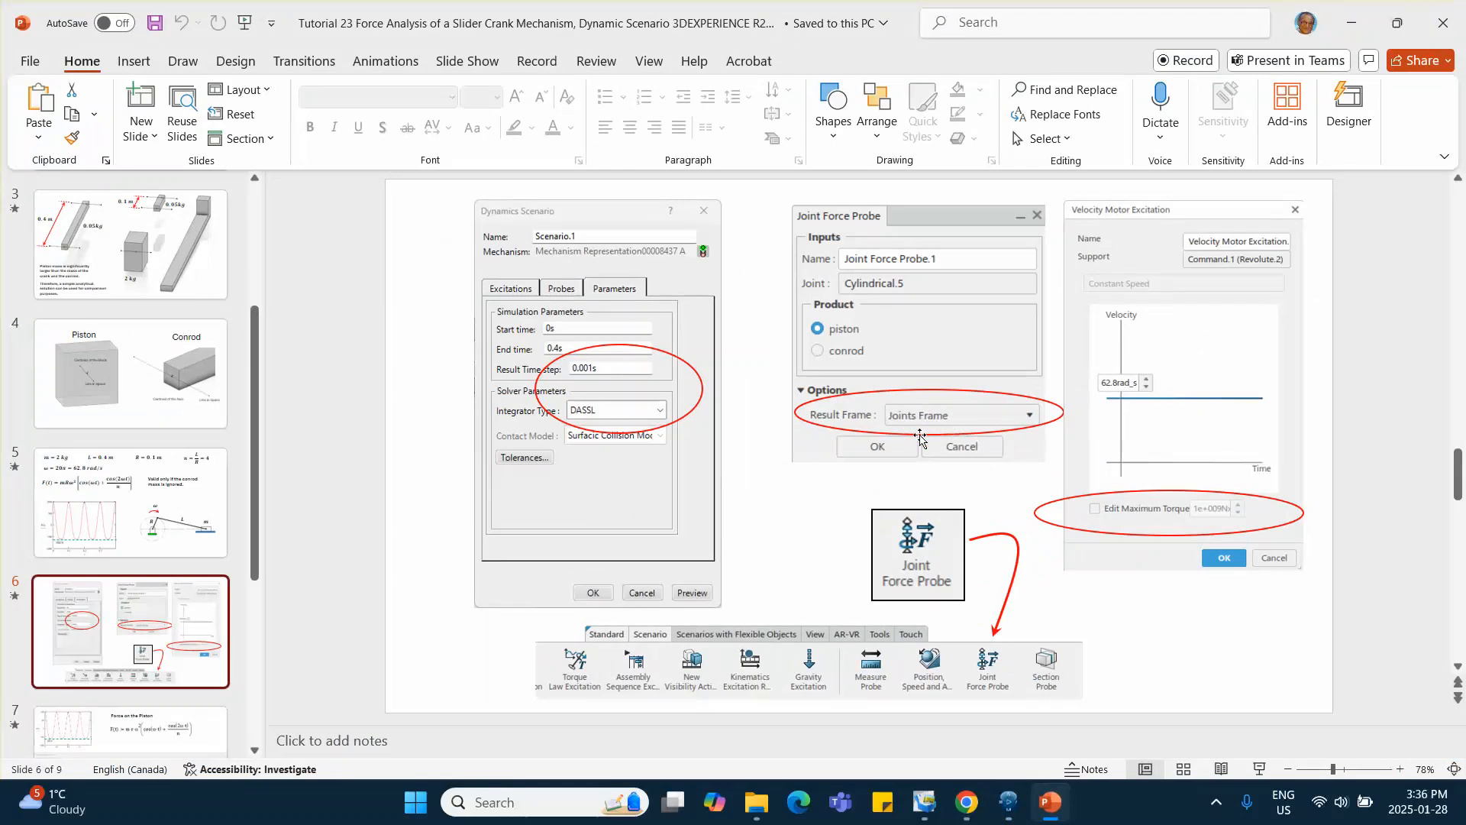
pyautogui.click(1354, 27)
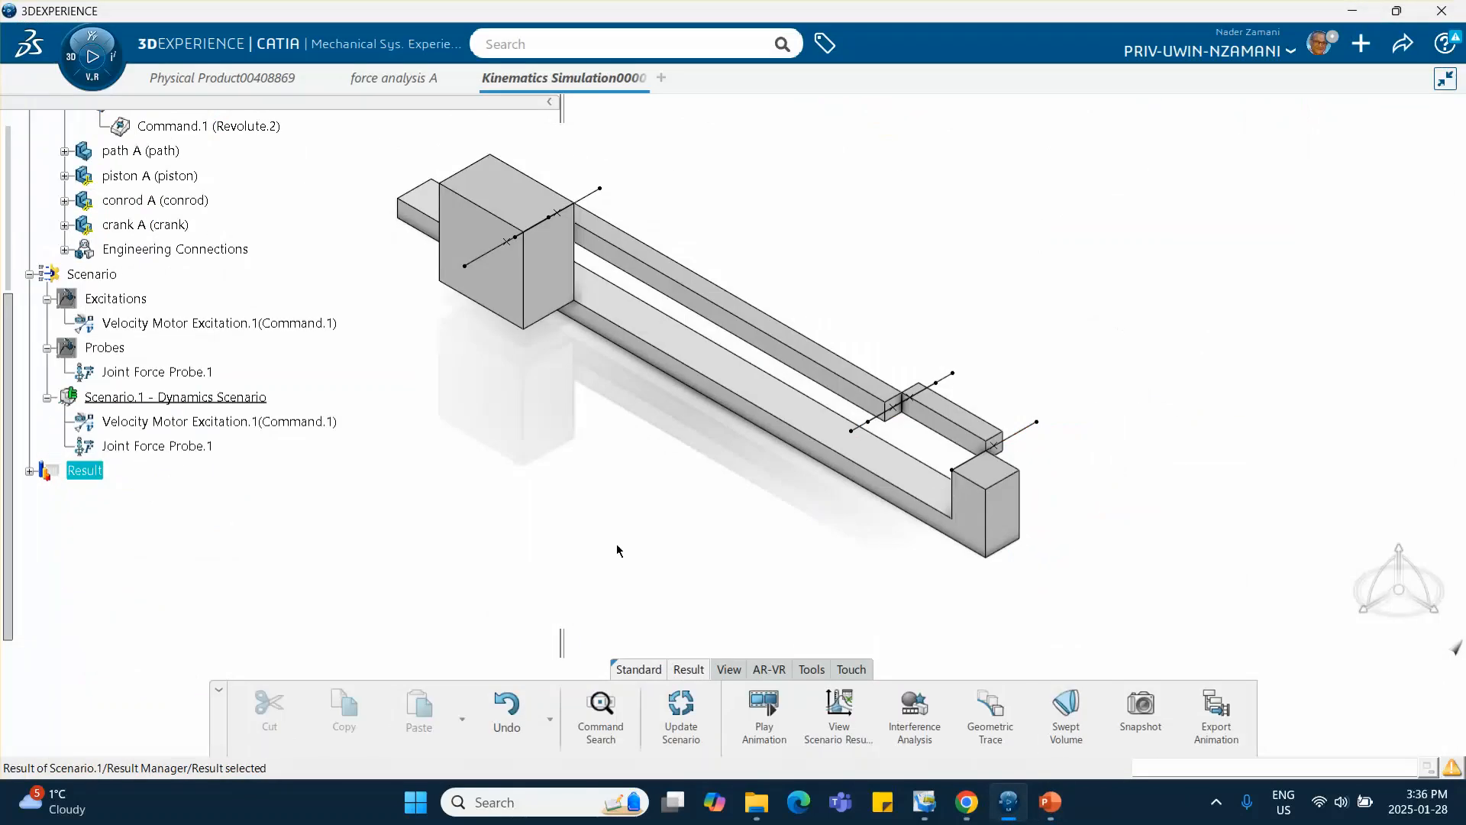
pyautogui.click(839, 706)
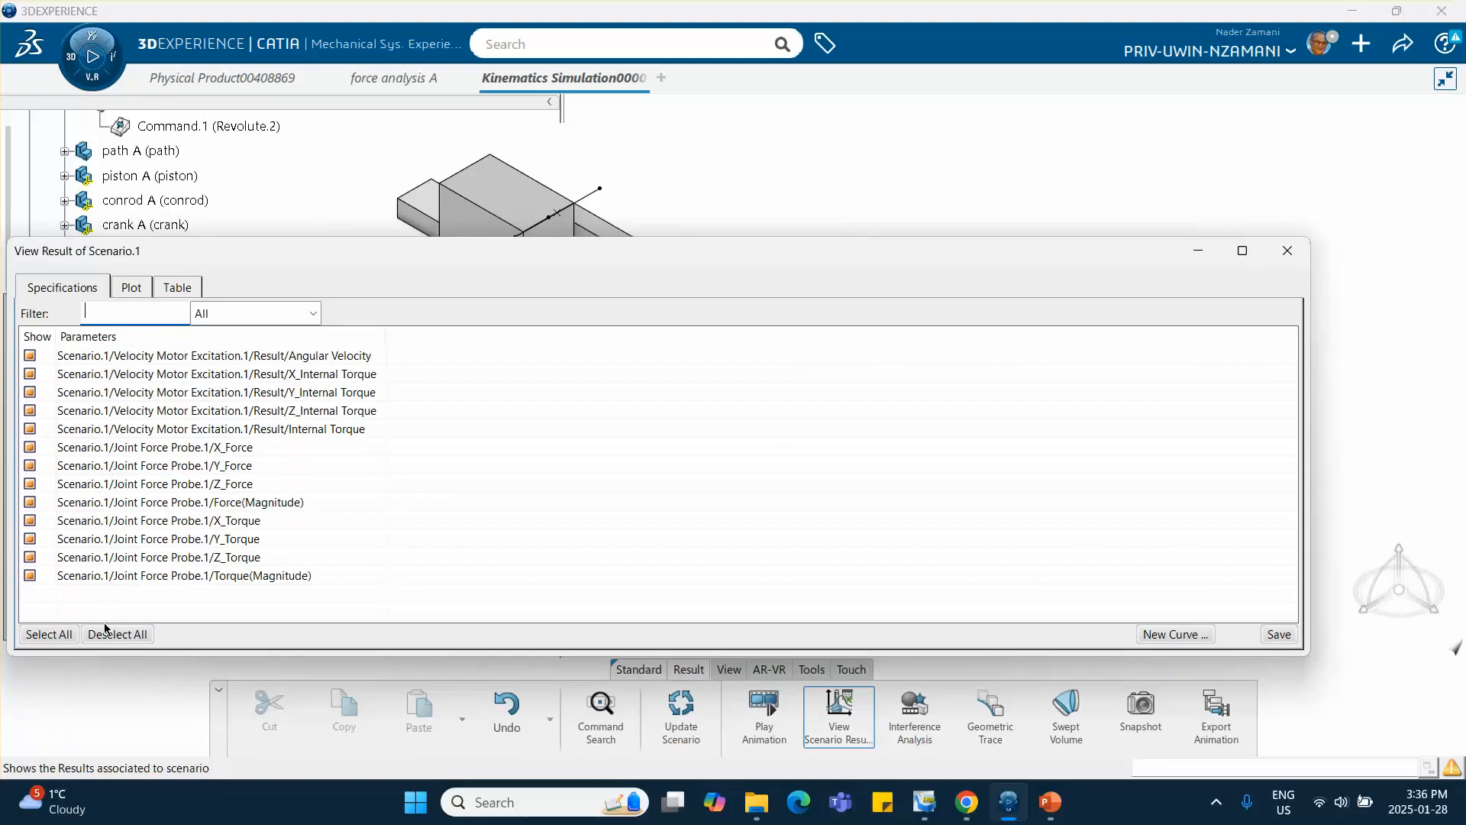
pyautogui.click(112, 639)
pyautogui.click(29, 464)
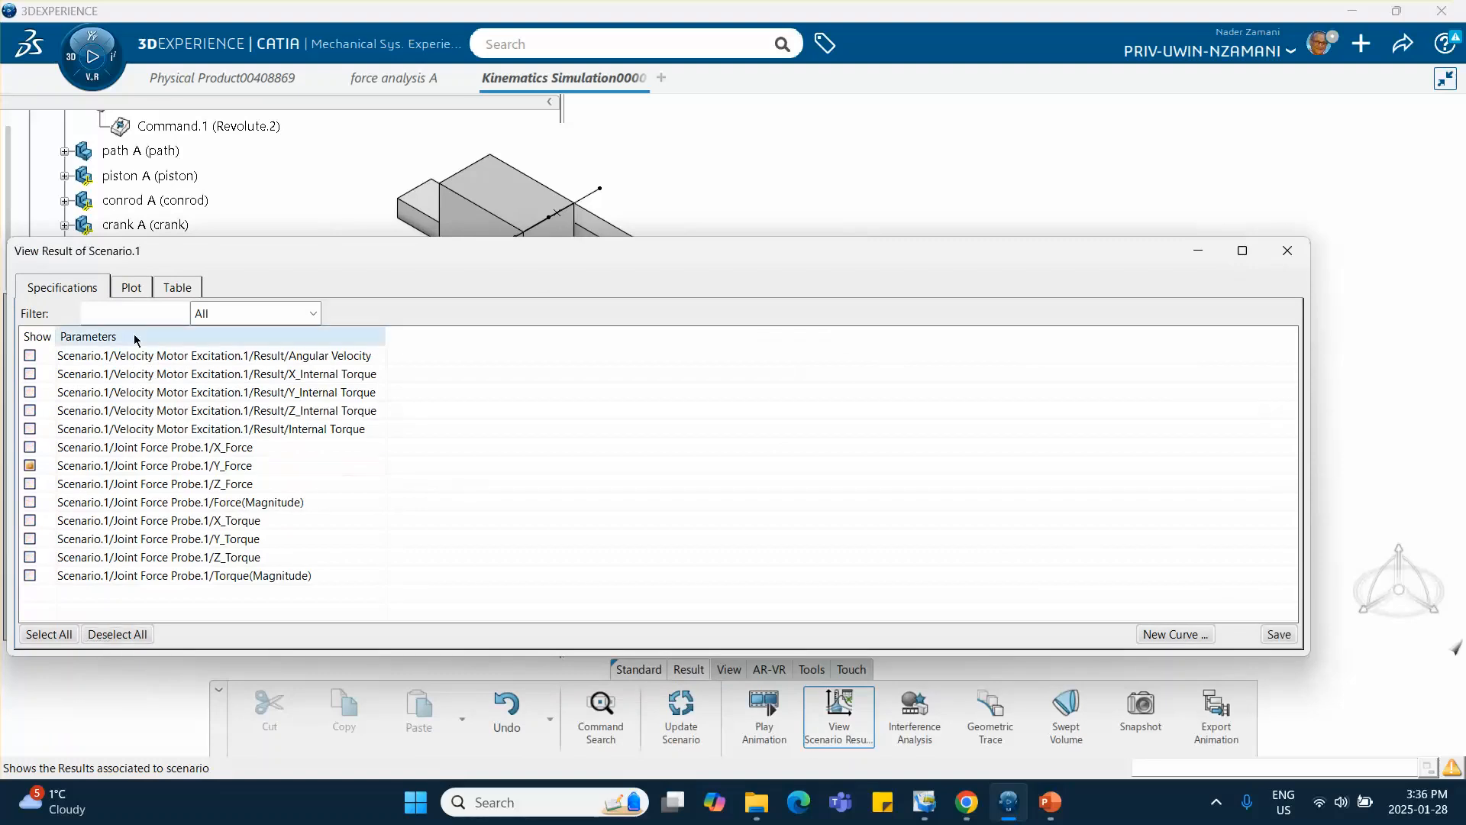
pyautogui.click(130, 287)
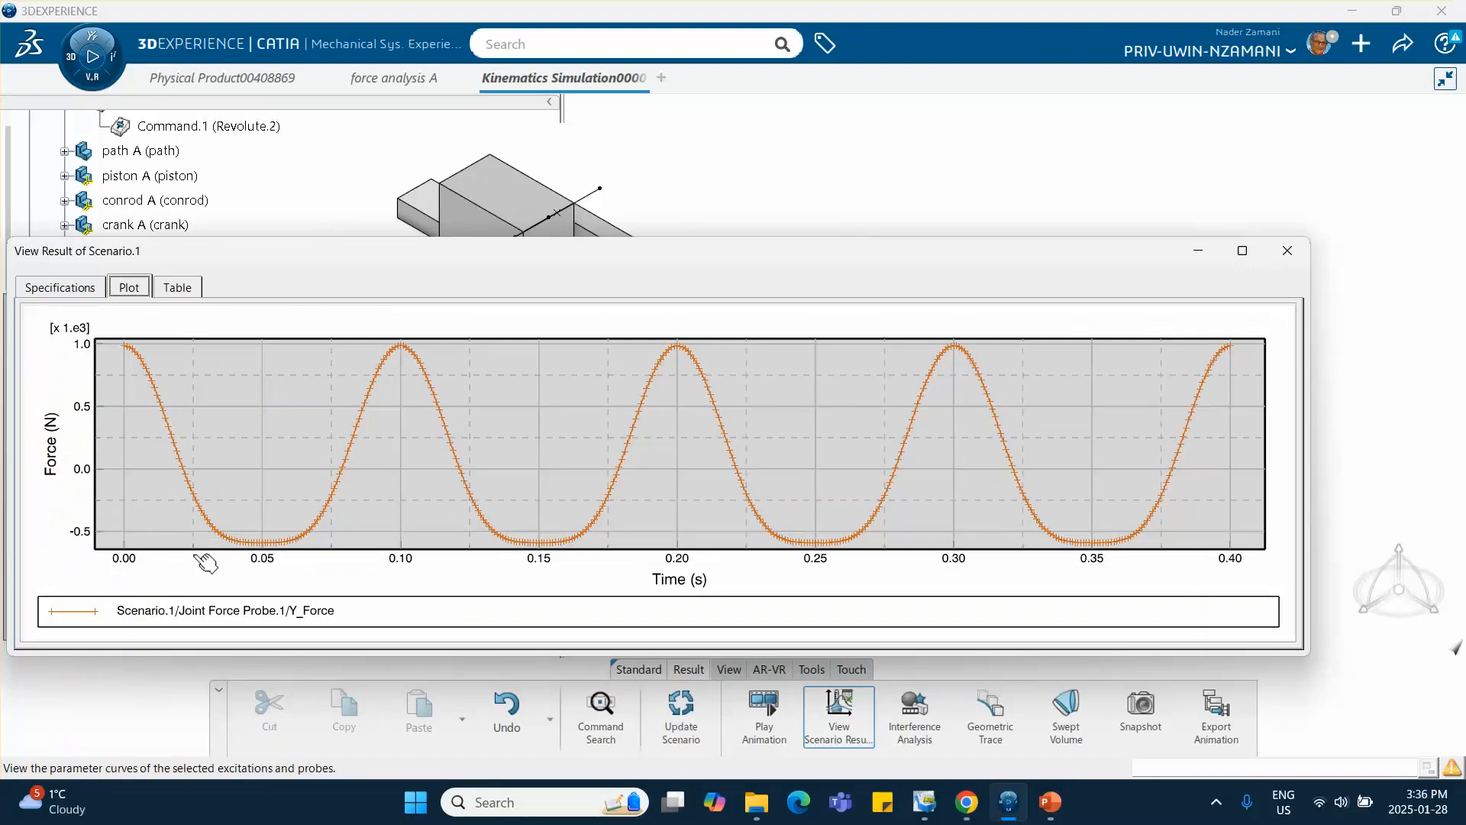
pyautogui.click(1287, 250)
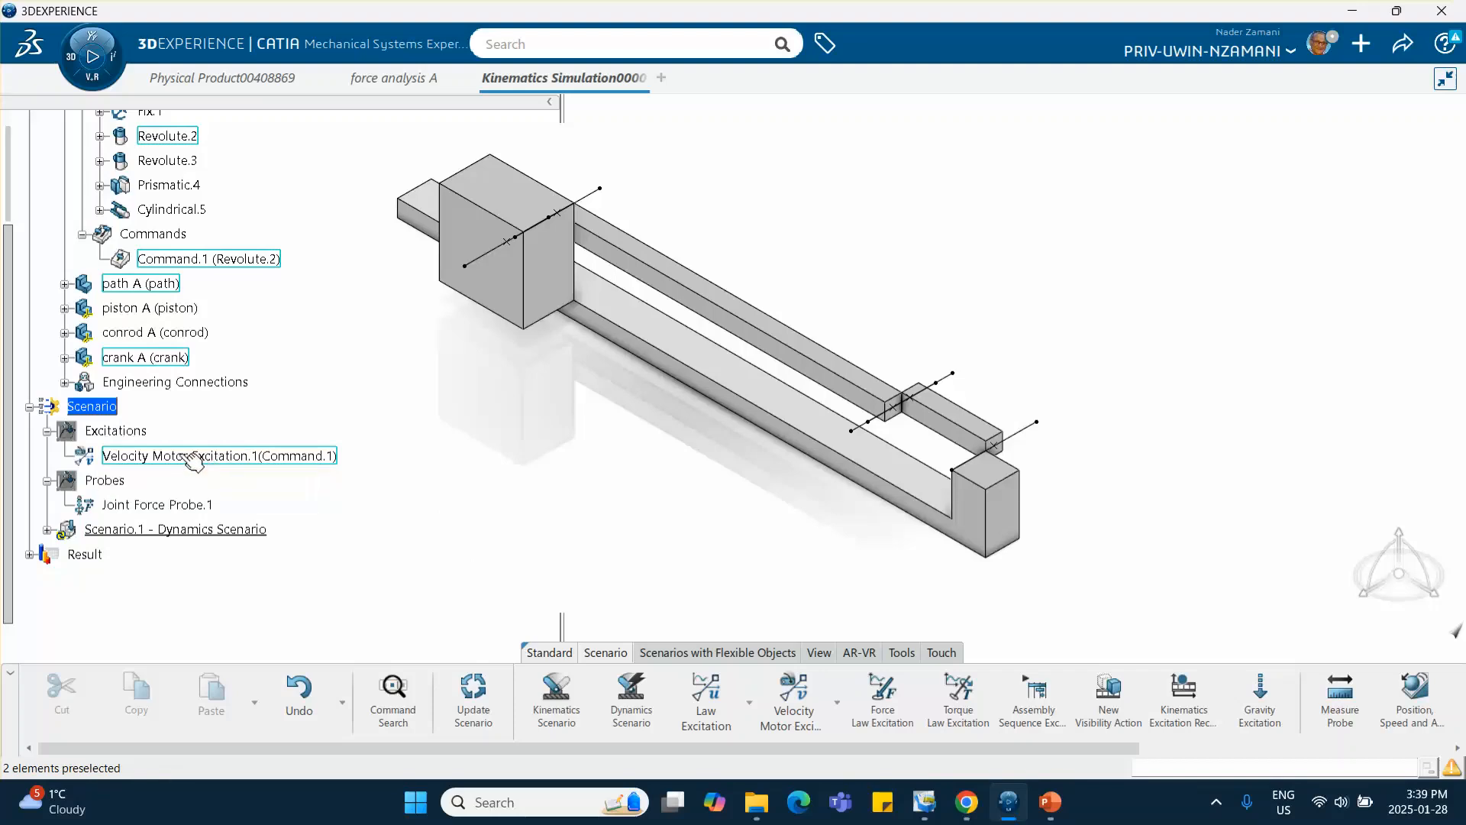
# Collapse the excitations and set Scenario.1's integrator type to Symplectic Euler with a maximum time step of 0.001s.
pyautogui.doubleClick(126, 432)
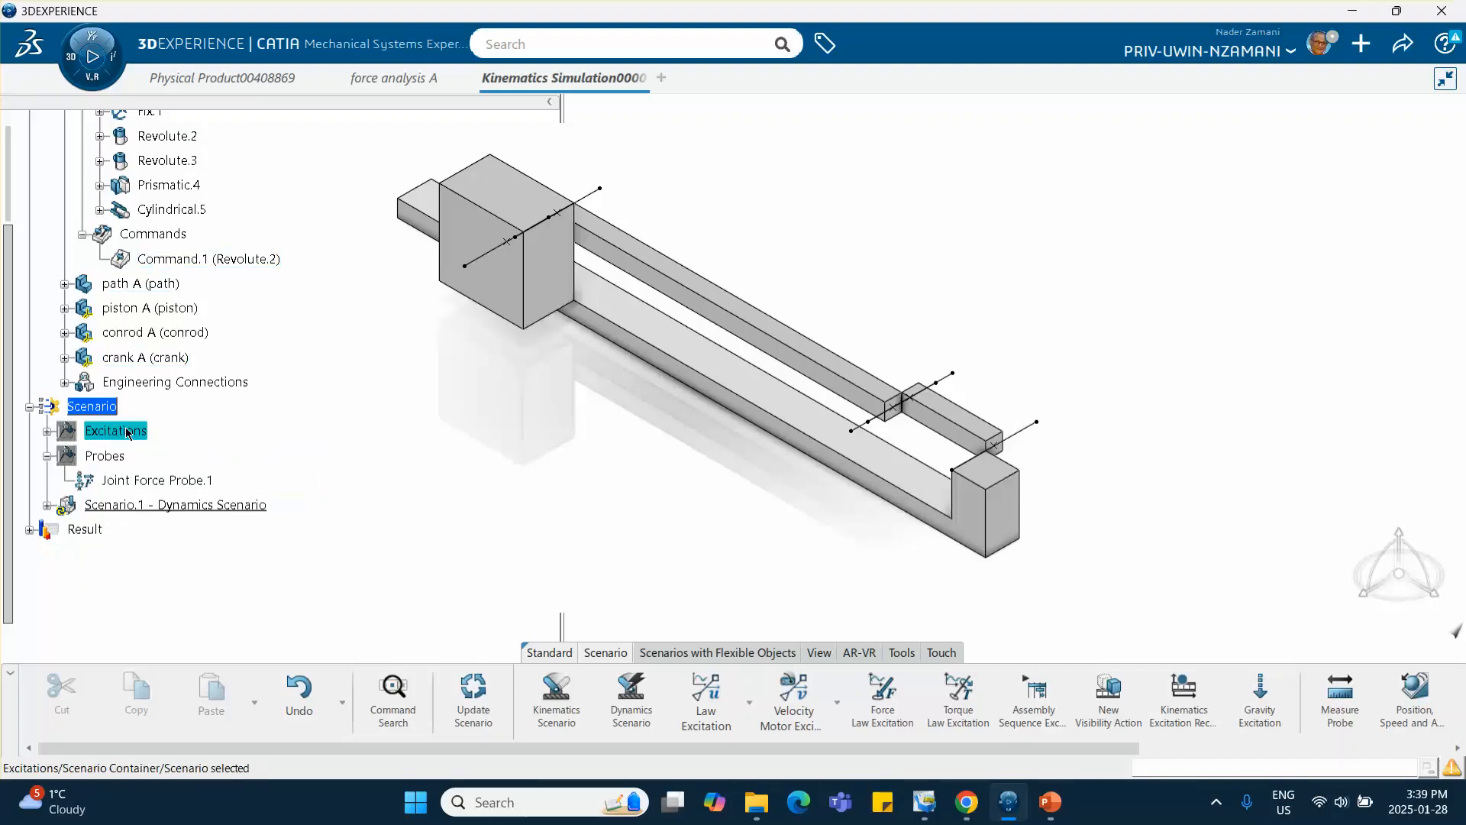
pyautogui.doubleClick(128, 432)
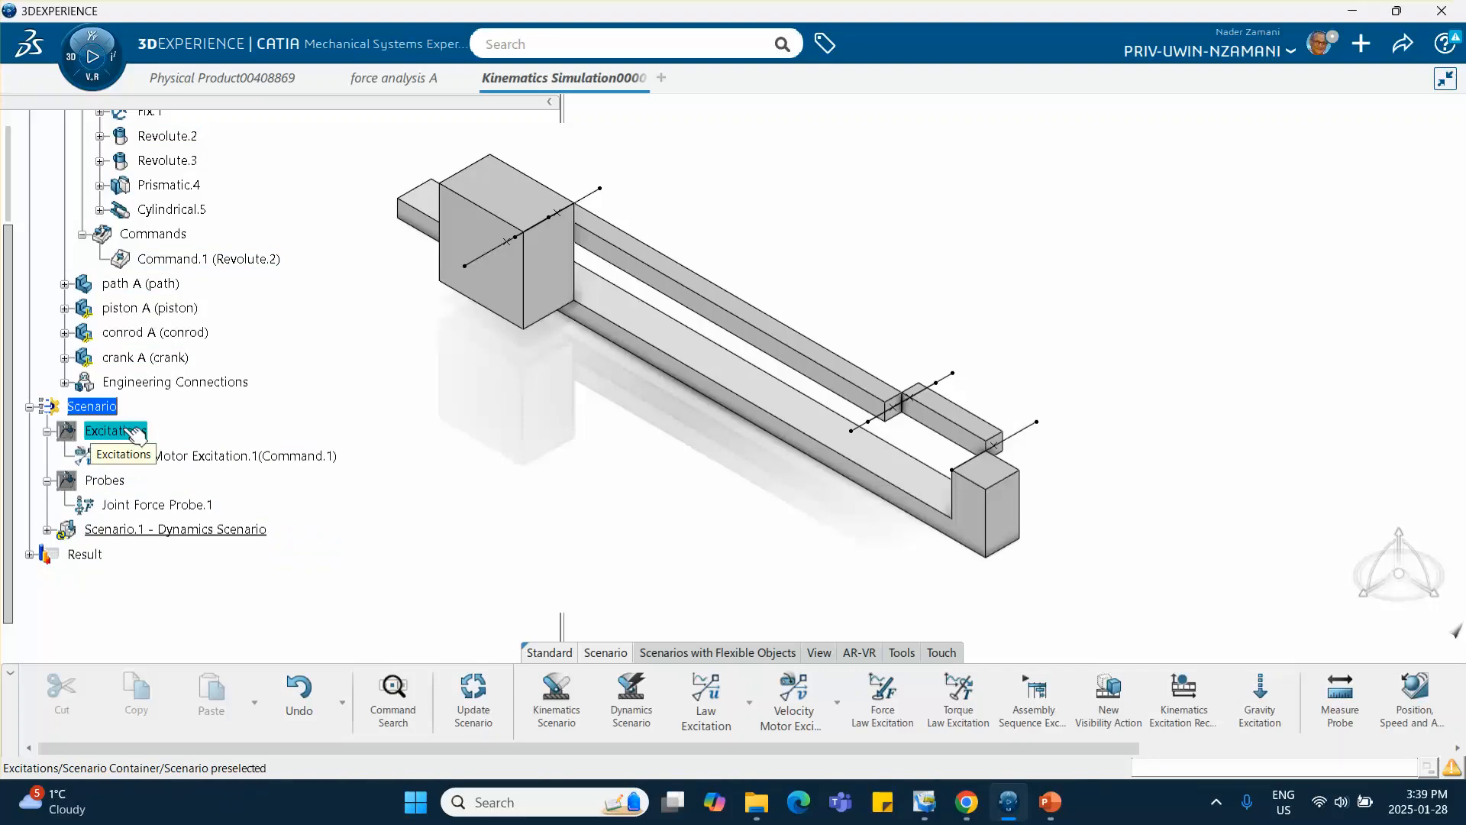
pyautogui.doubleClick(127, 432)
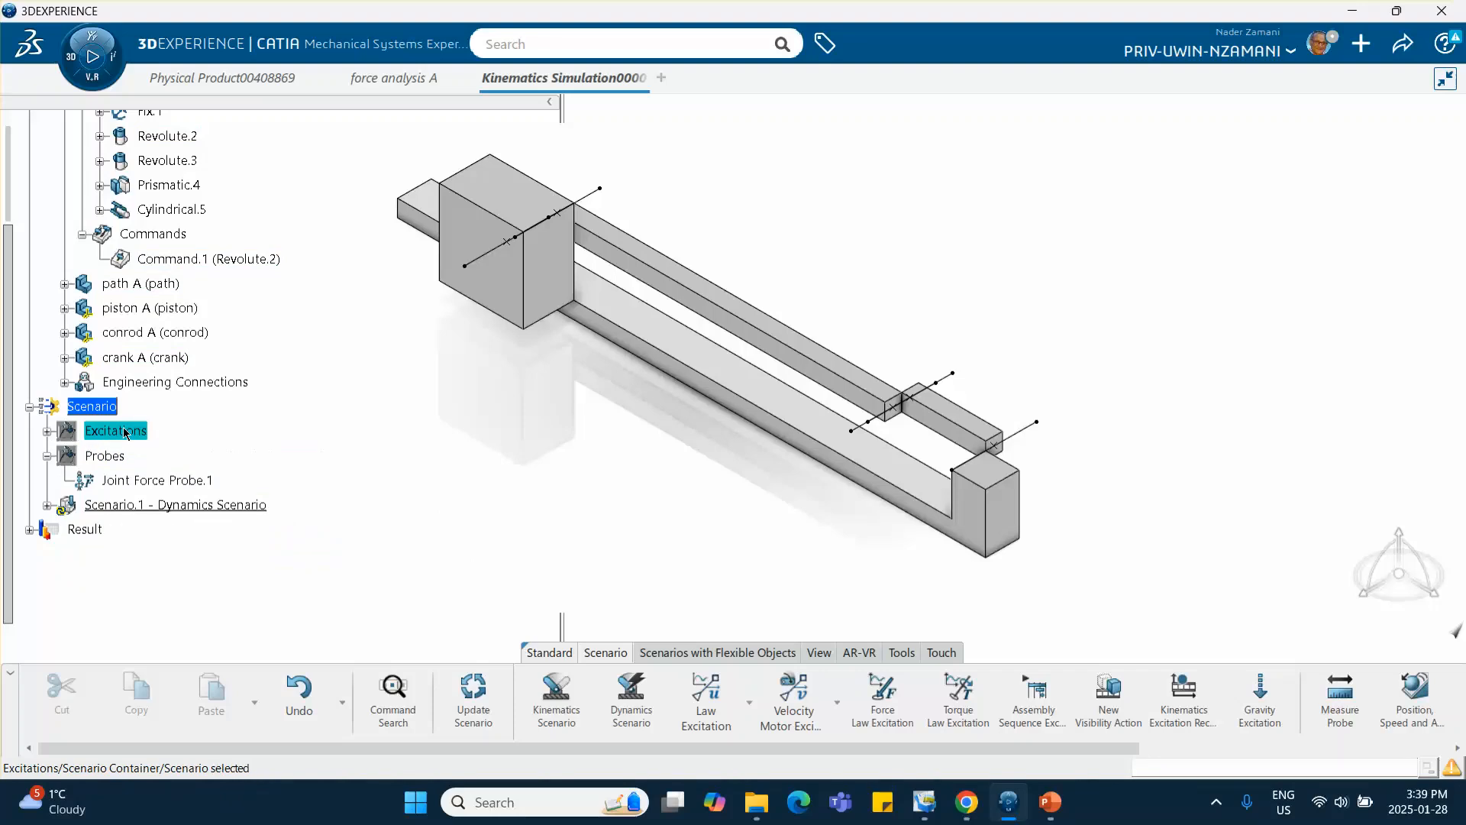
pyautogui.doubleClick(152, 504)
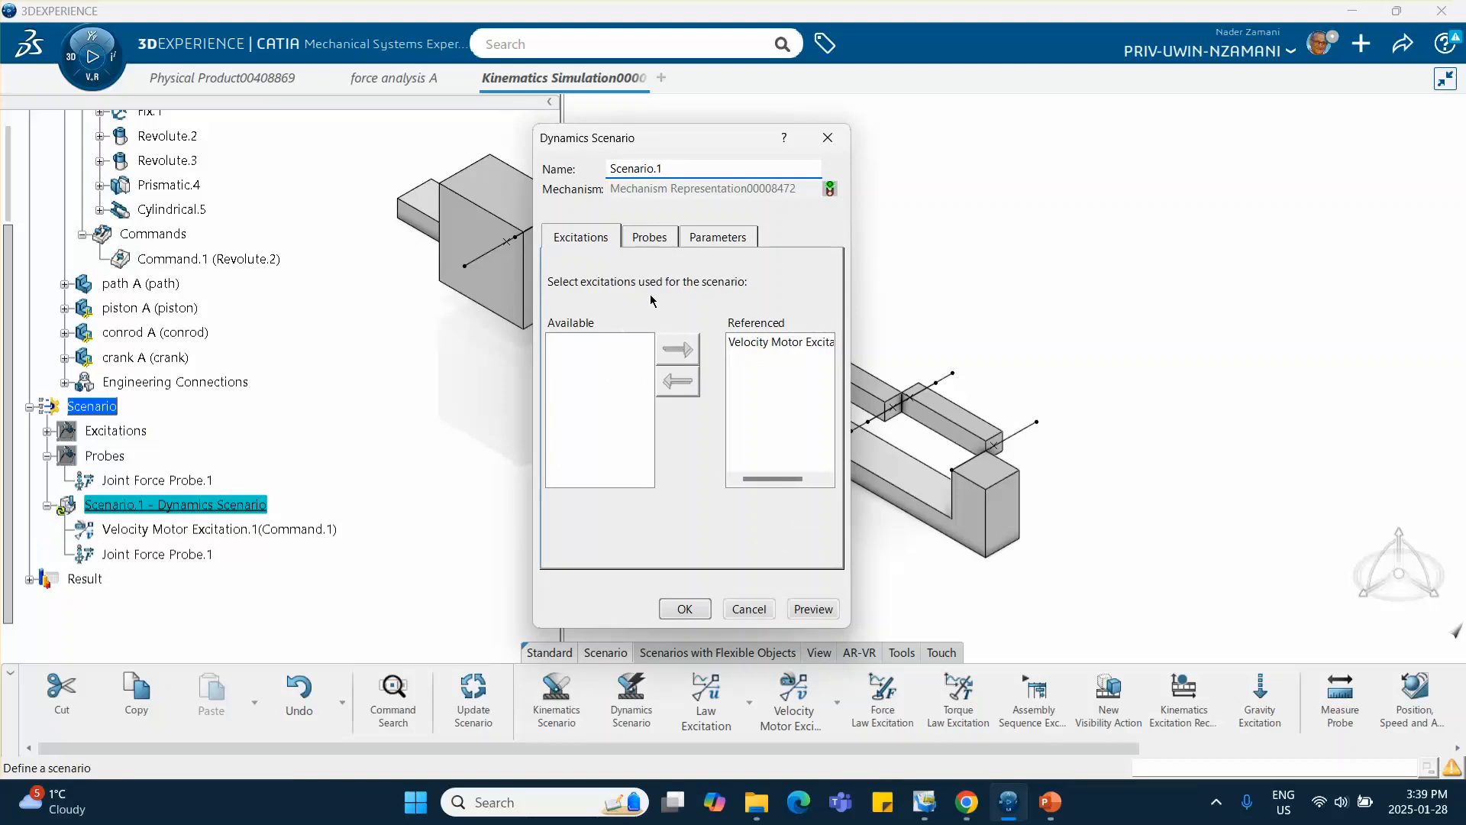
pyautogui.click(715, 239)
pyautogui.click(771, 387)
pyautogui.click(773, 392)
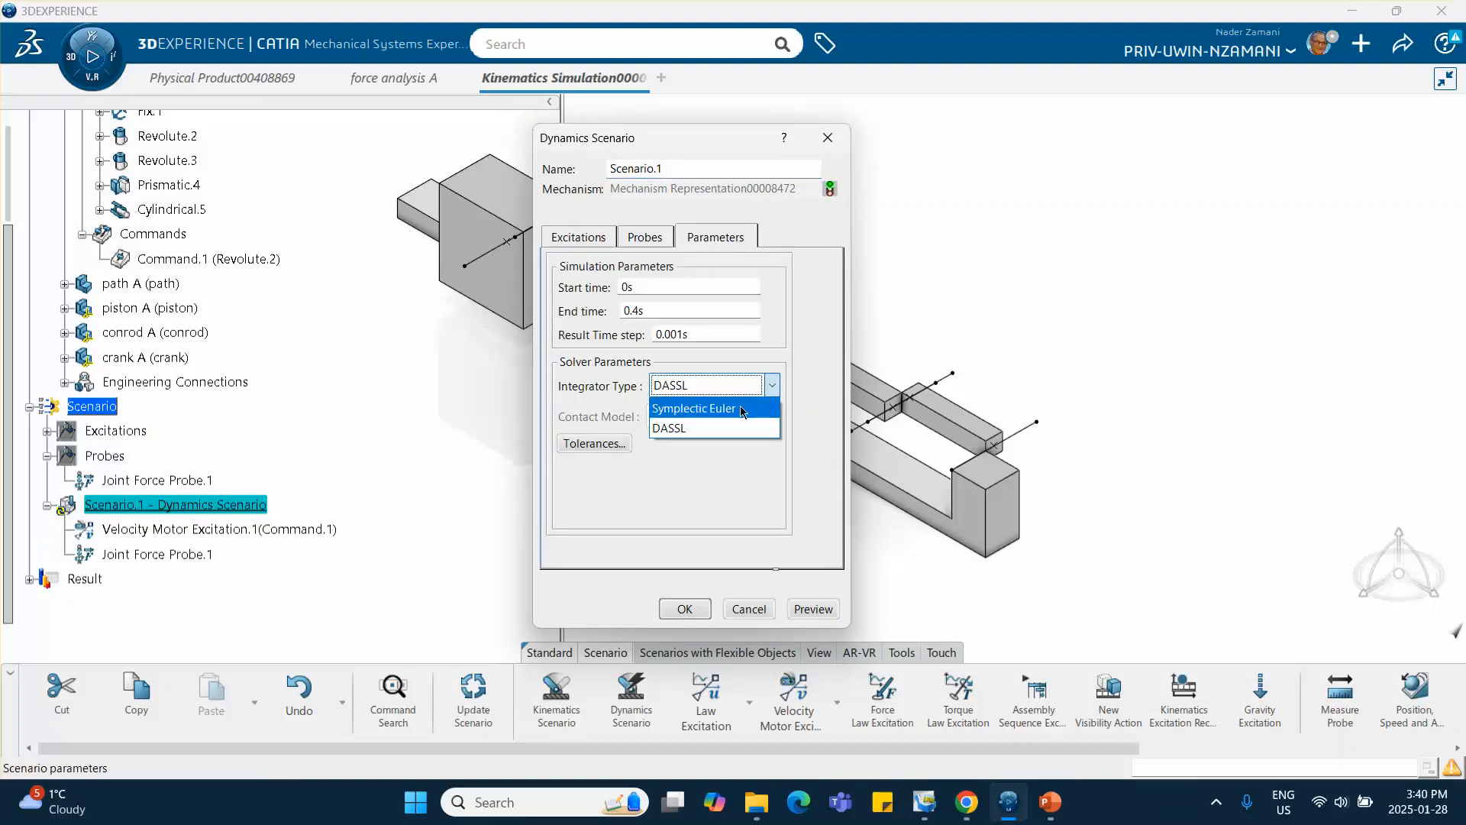
pyautogui.click(739, 410)
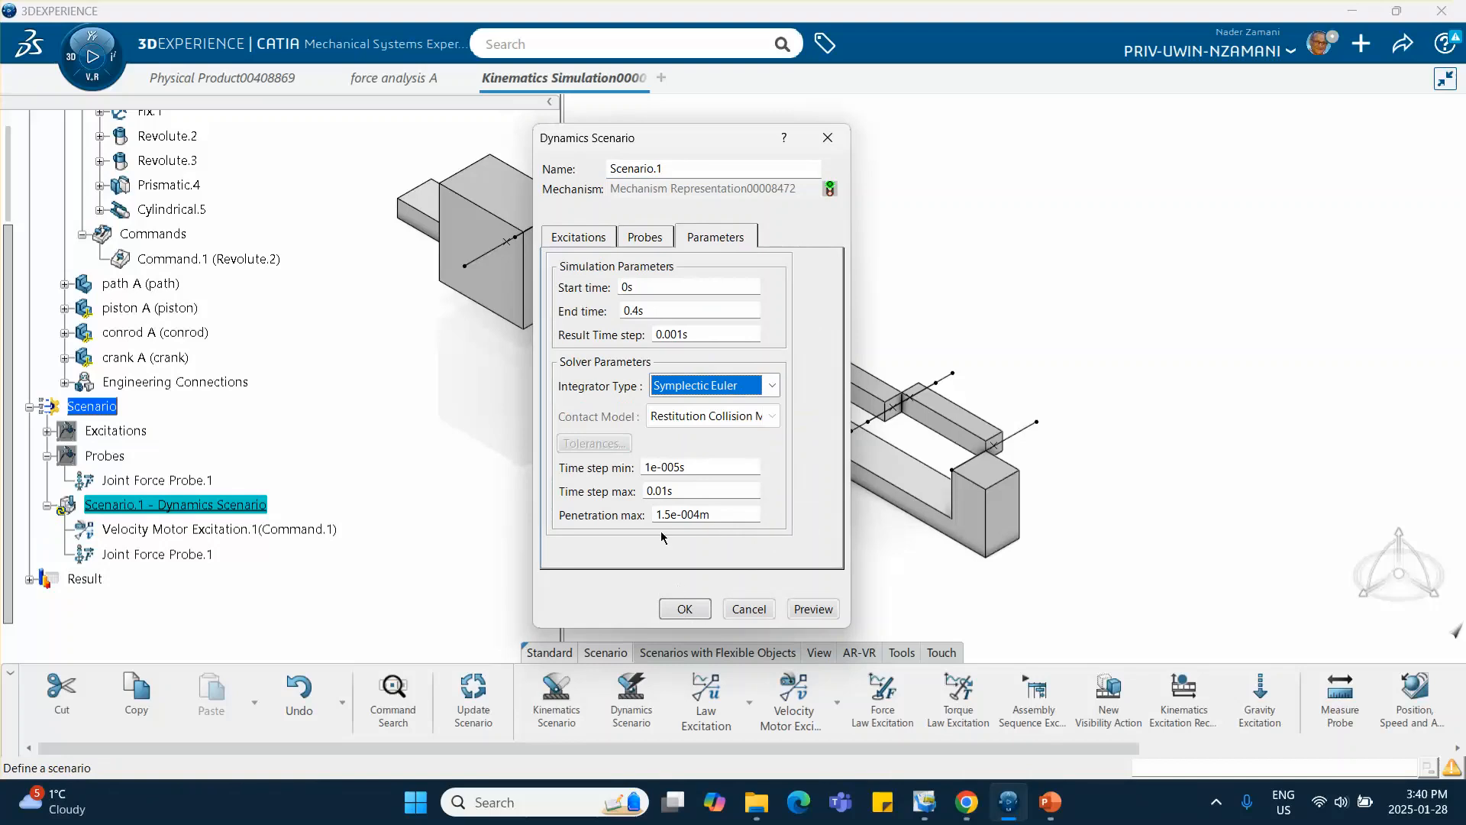
pyautogui.click(665, 491)
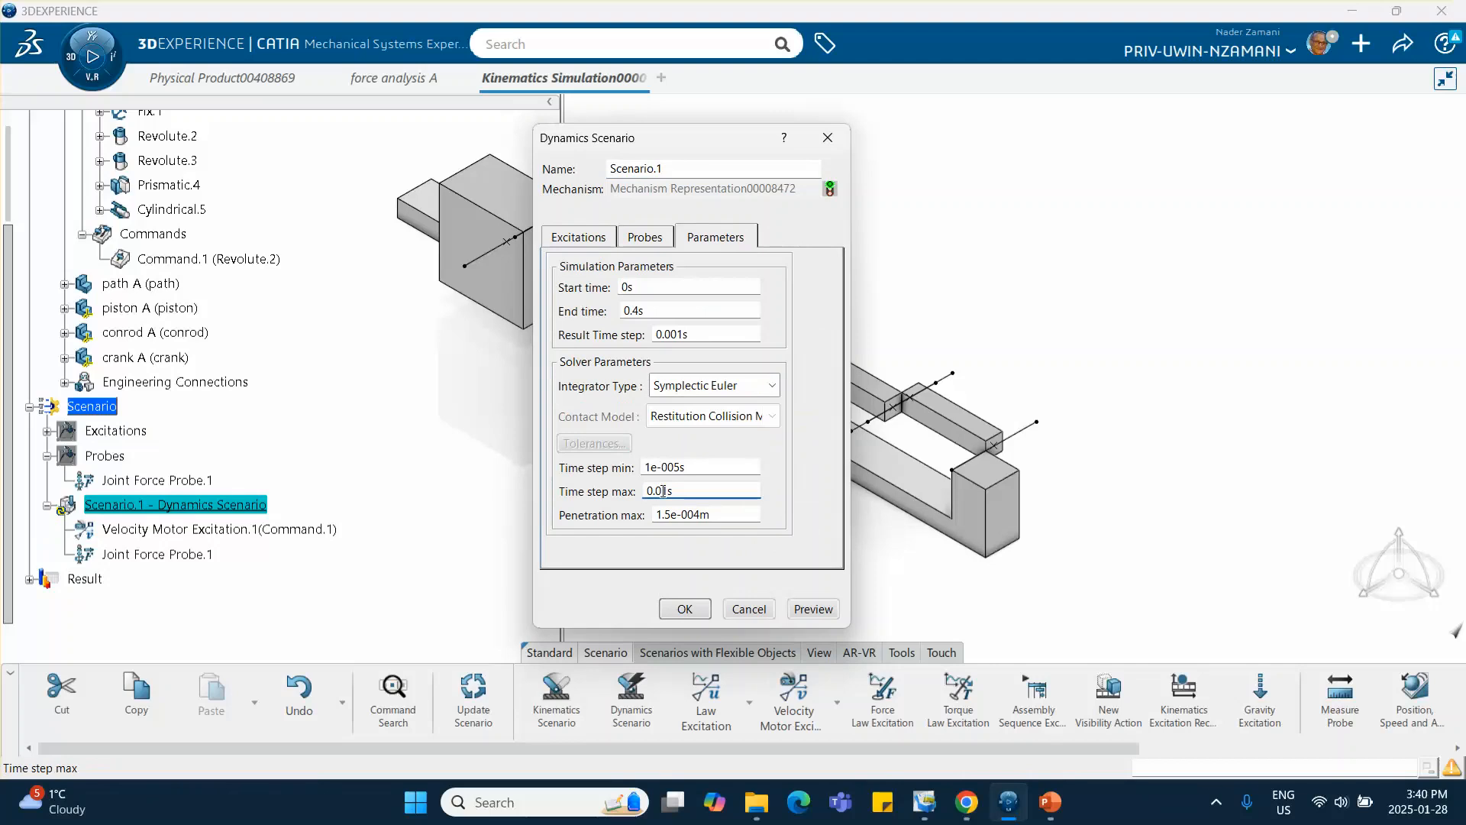
pyautogui.write('0')
pyautogui.click(685, 609)
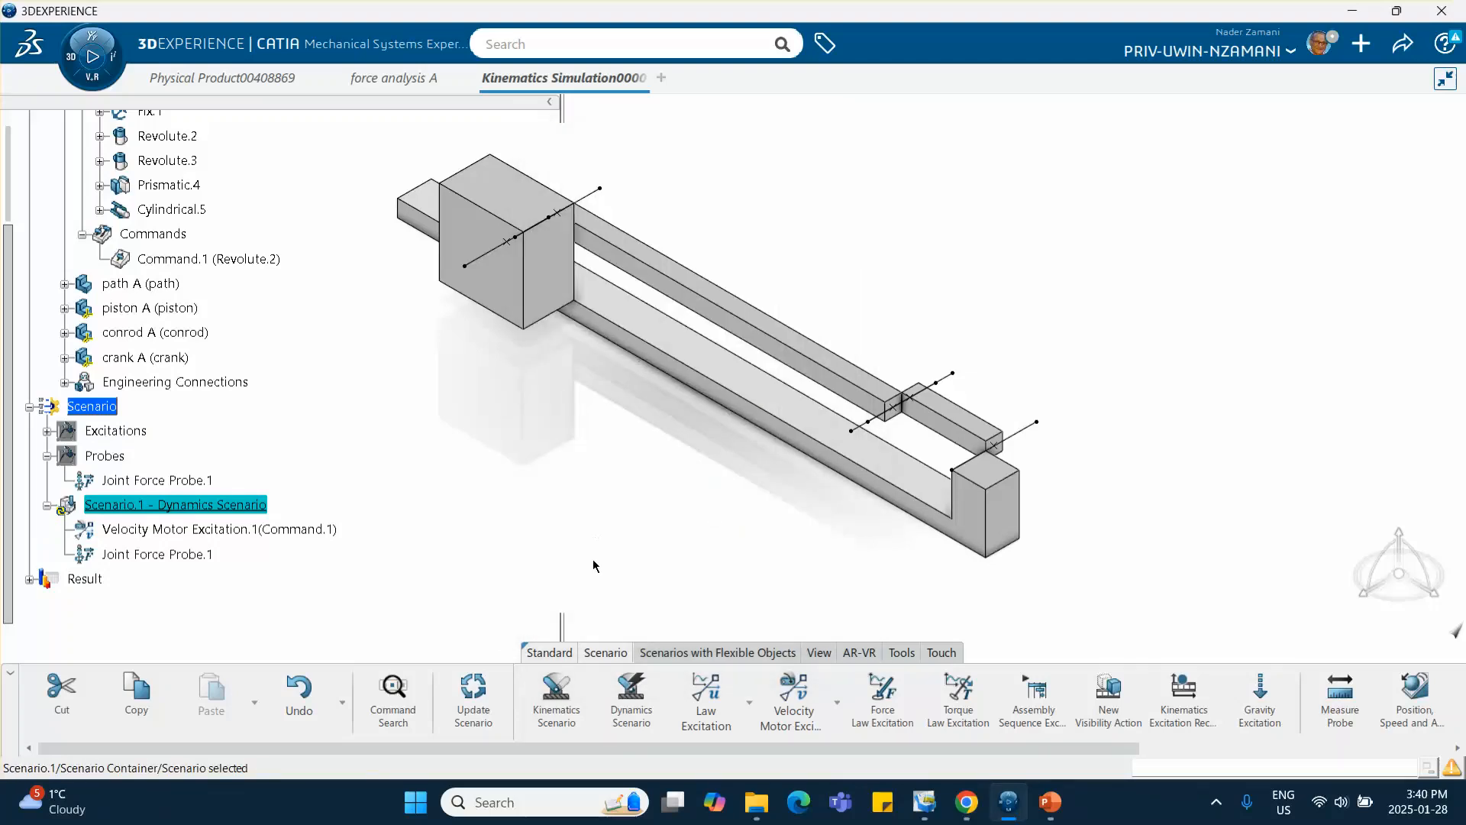
# Recompute Scenario.1 with the Symplectic Euler integrator and open its results.
pyautogui.rightClick(238, 505)
pyautogui.click(276, 483)
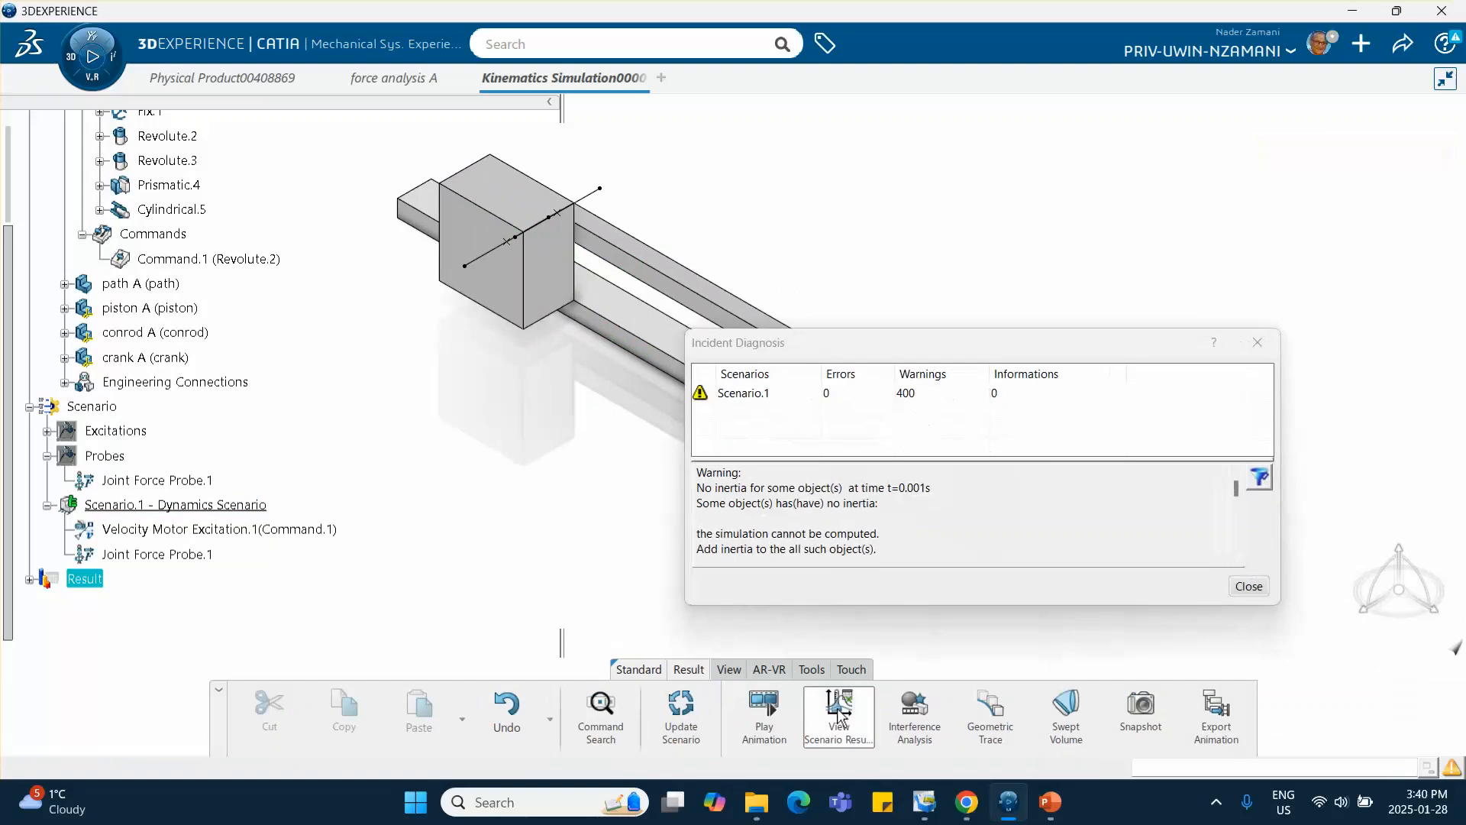
pyautogui.click(1249, 587)
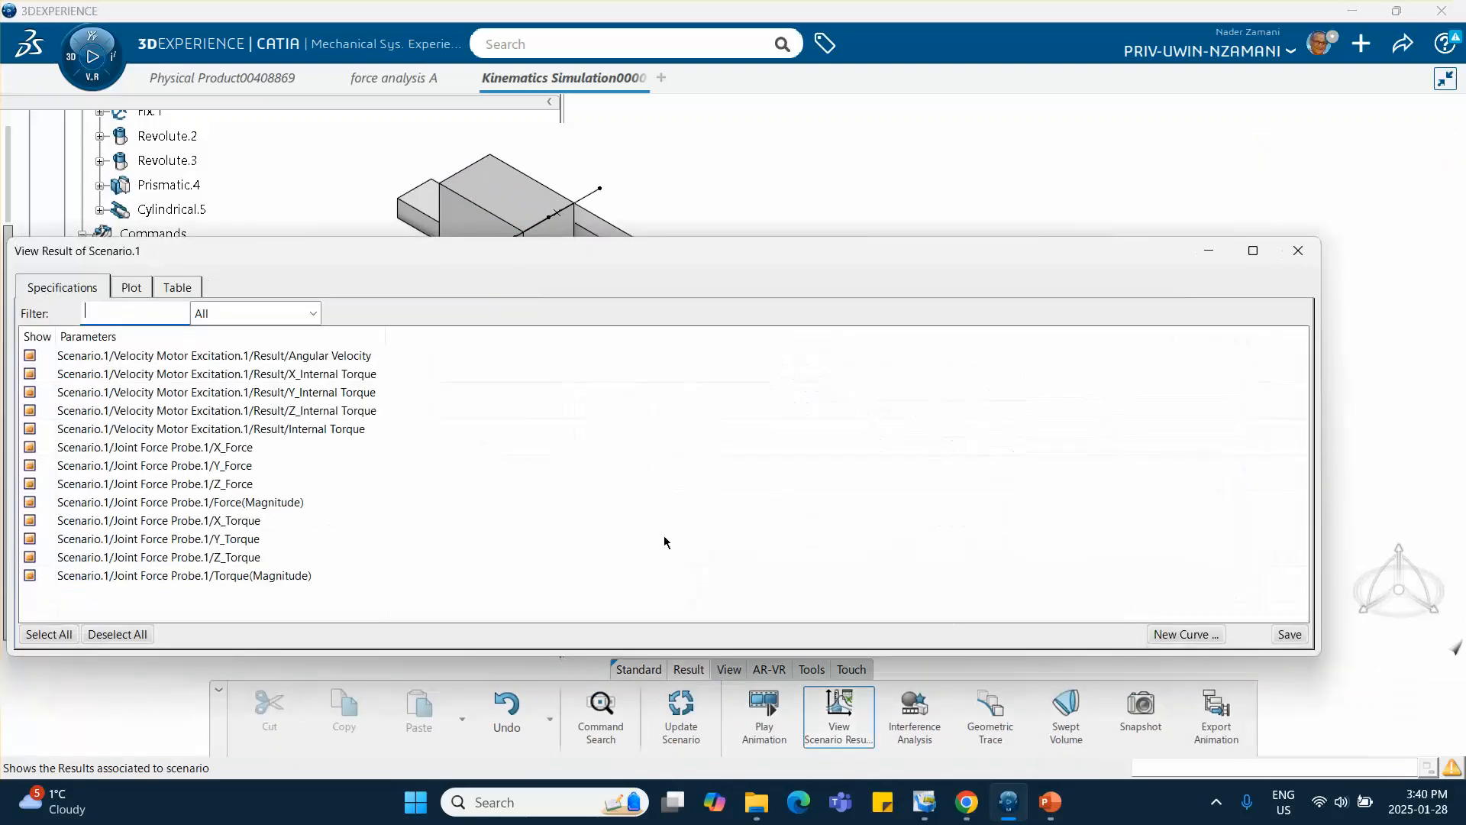
# Plot the recomputed X_Force and Y_Force of the joint force probe separately, and close the results and incident diagnosis.
pyautogui.click(117, 634)
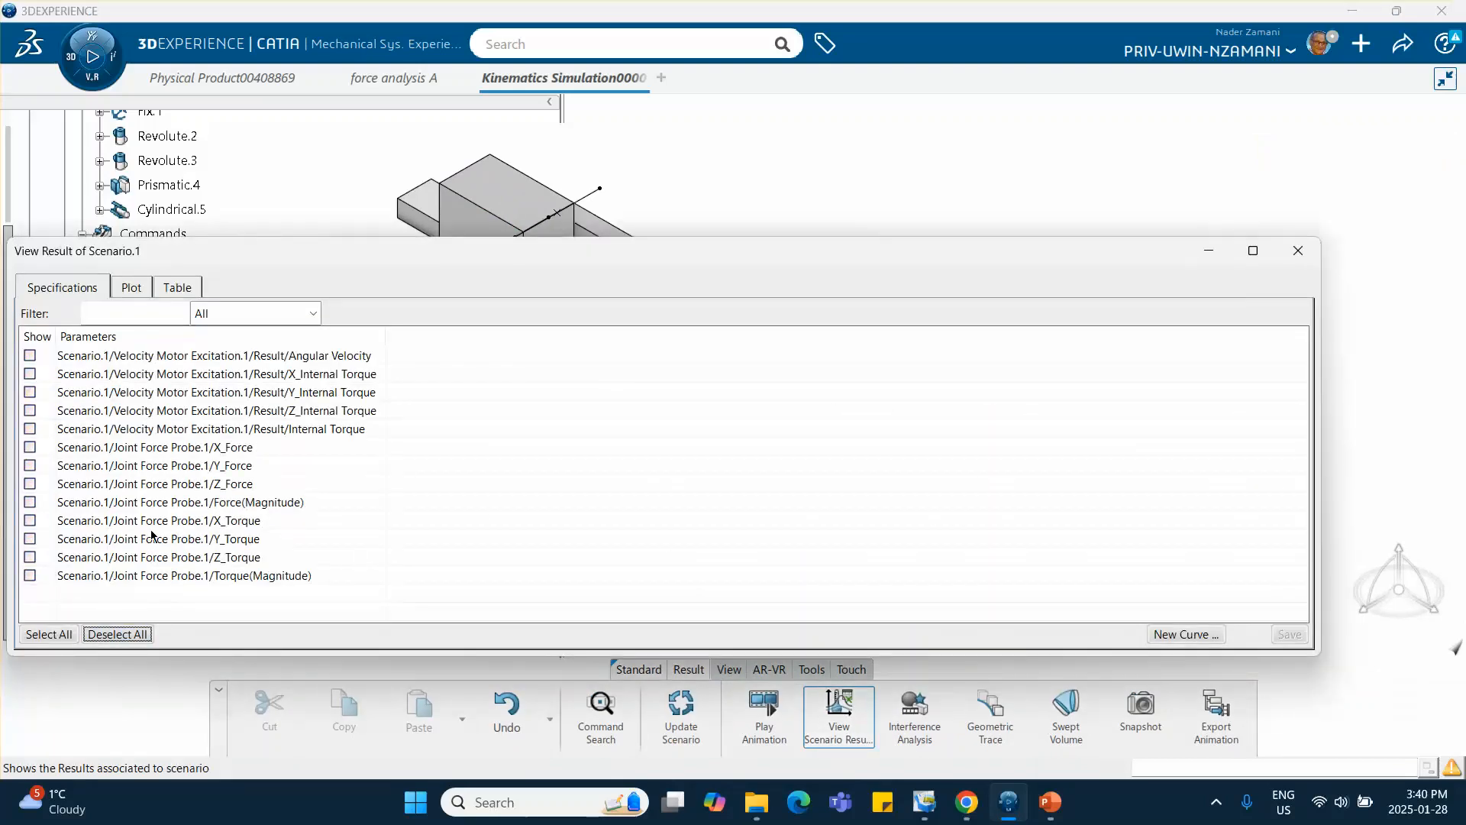
pyautogui.click(30, 448)
pyautogui.click(124, 287)
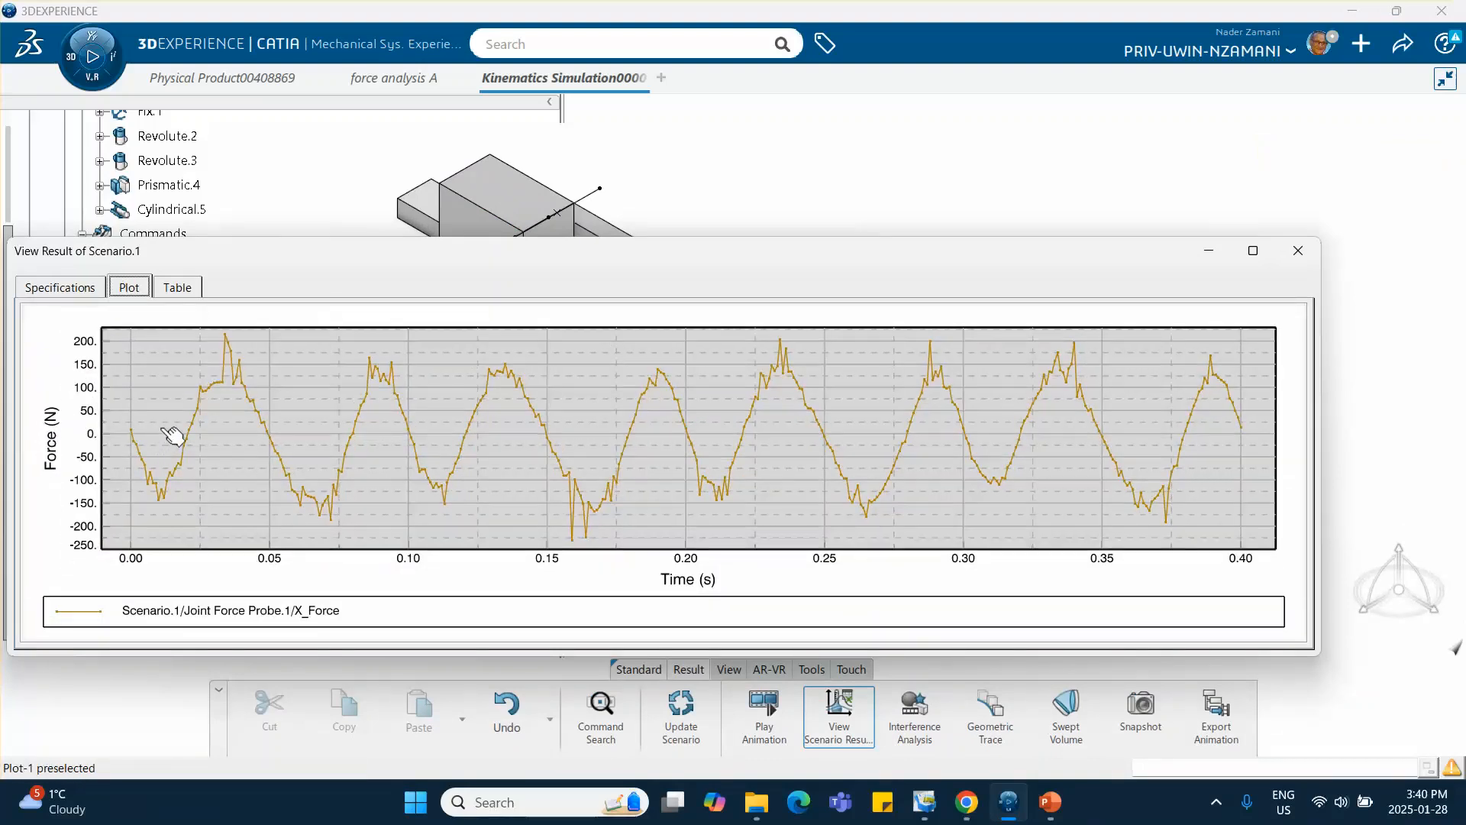
pyautogui.click(52, 289)
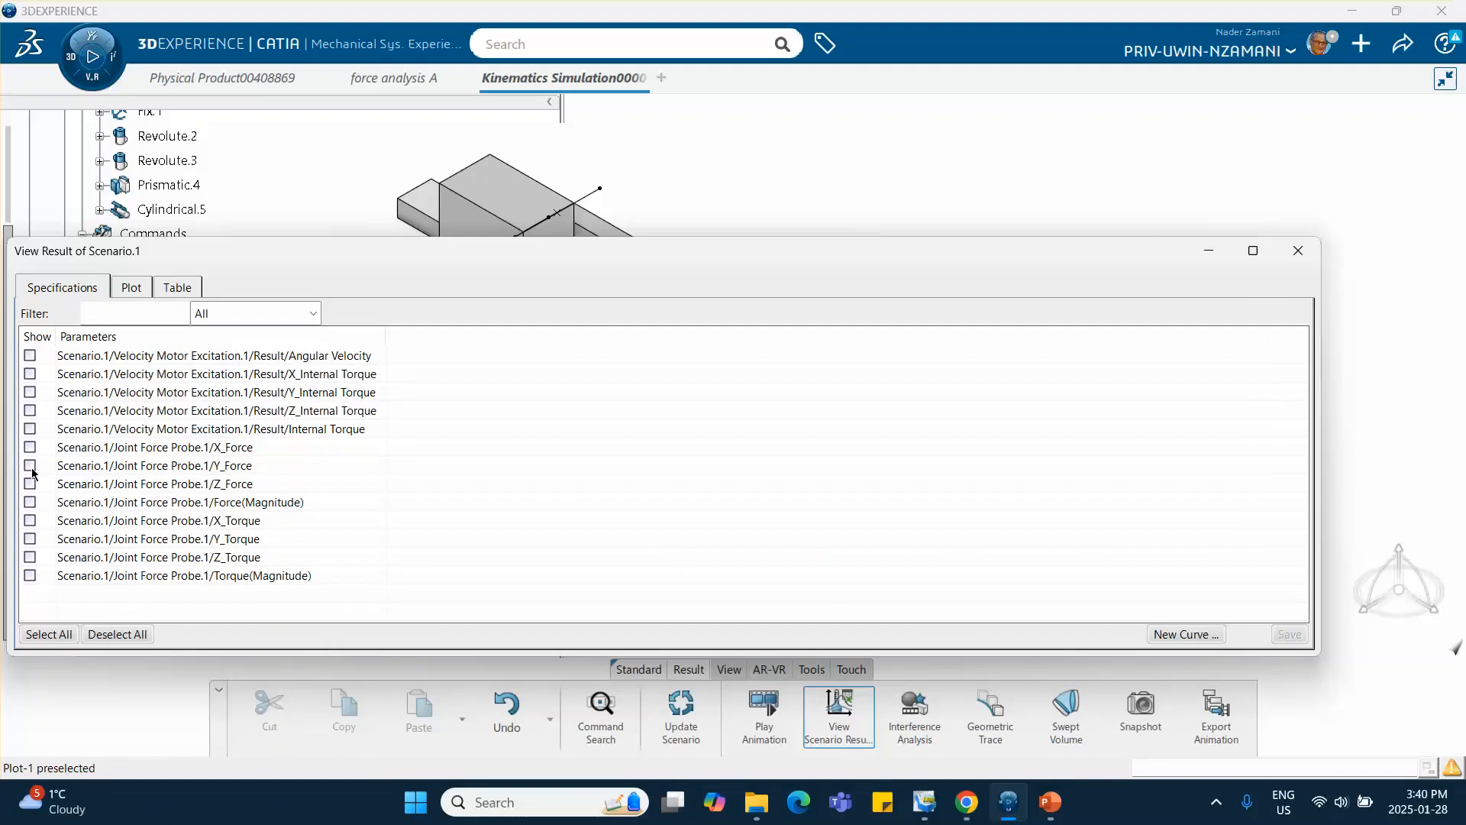
pyautogui.click(132, 289)
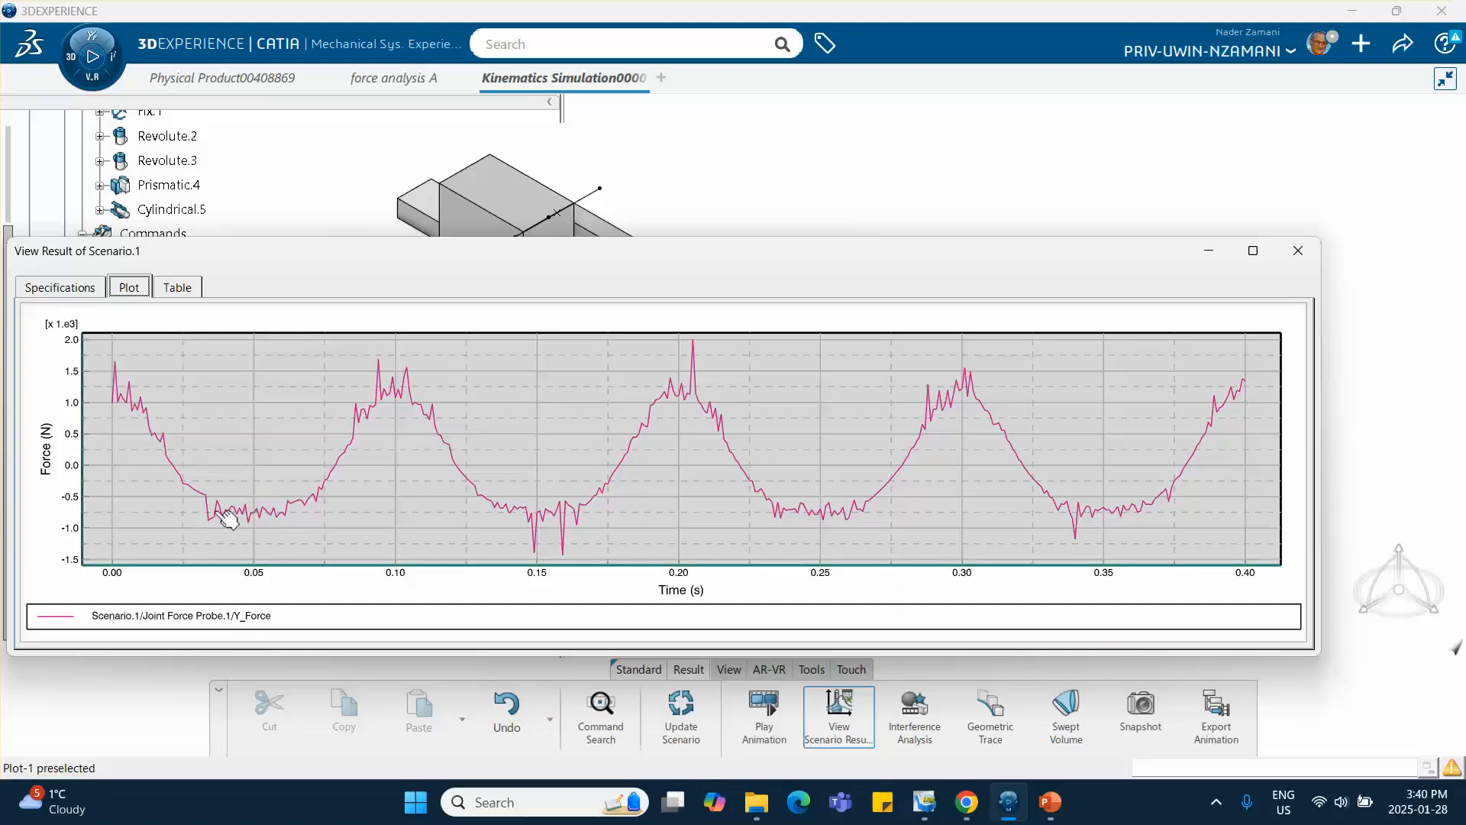
pyautogui.click(1297, 249)
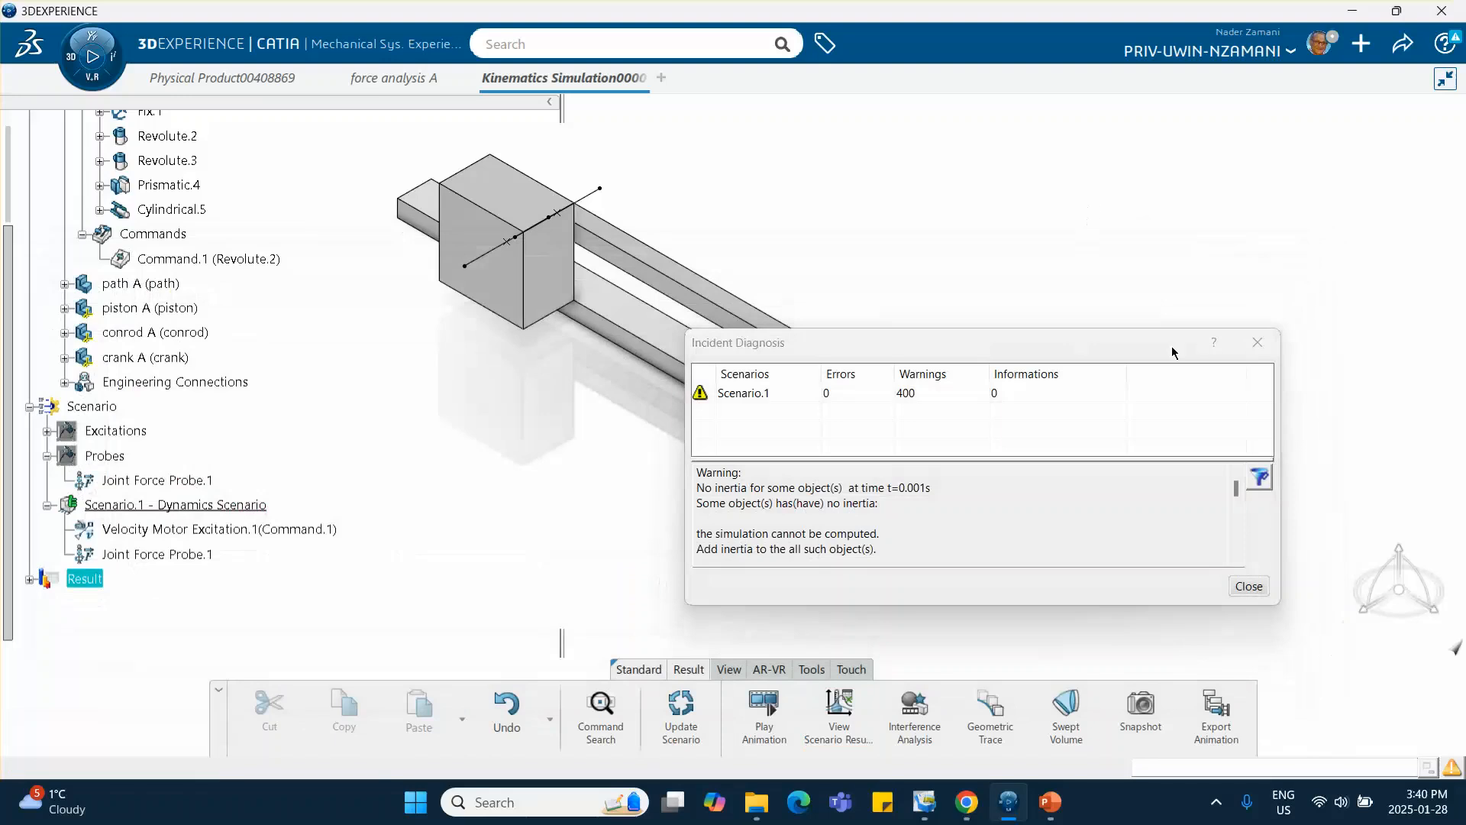
pyautogui.click(1249, 586)
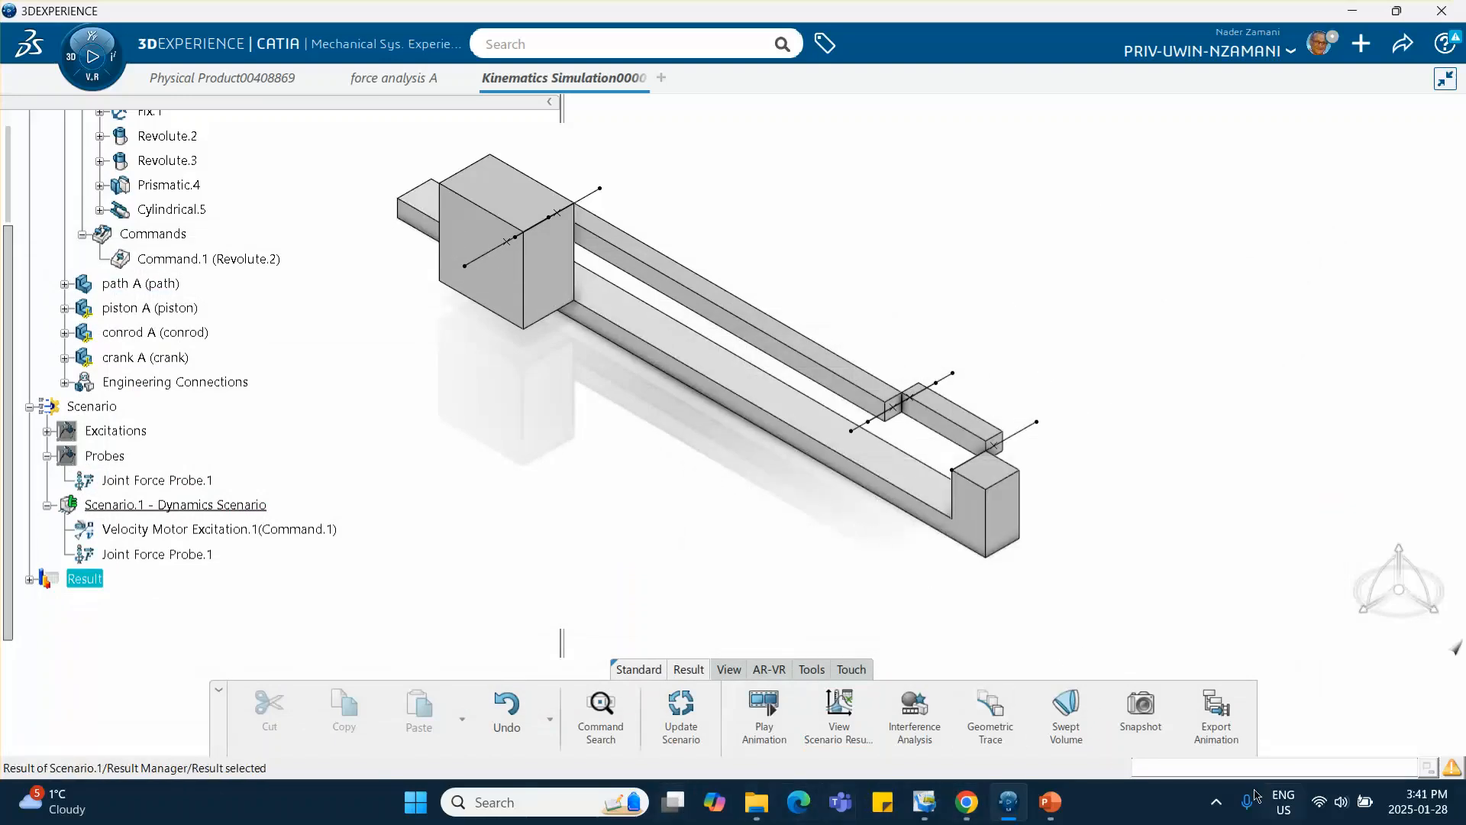
pyautogui.click(1217, 804)
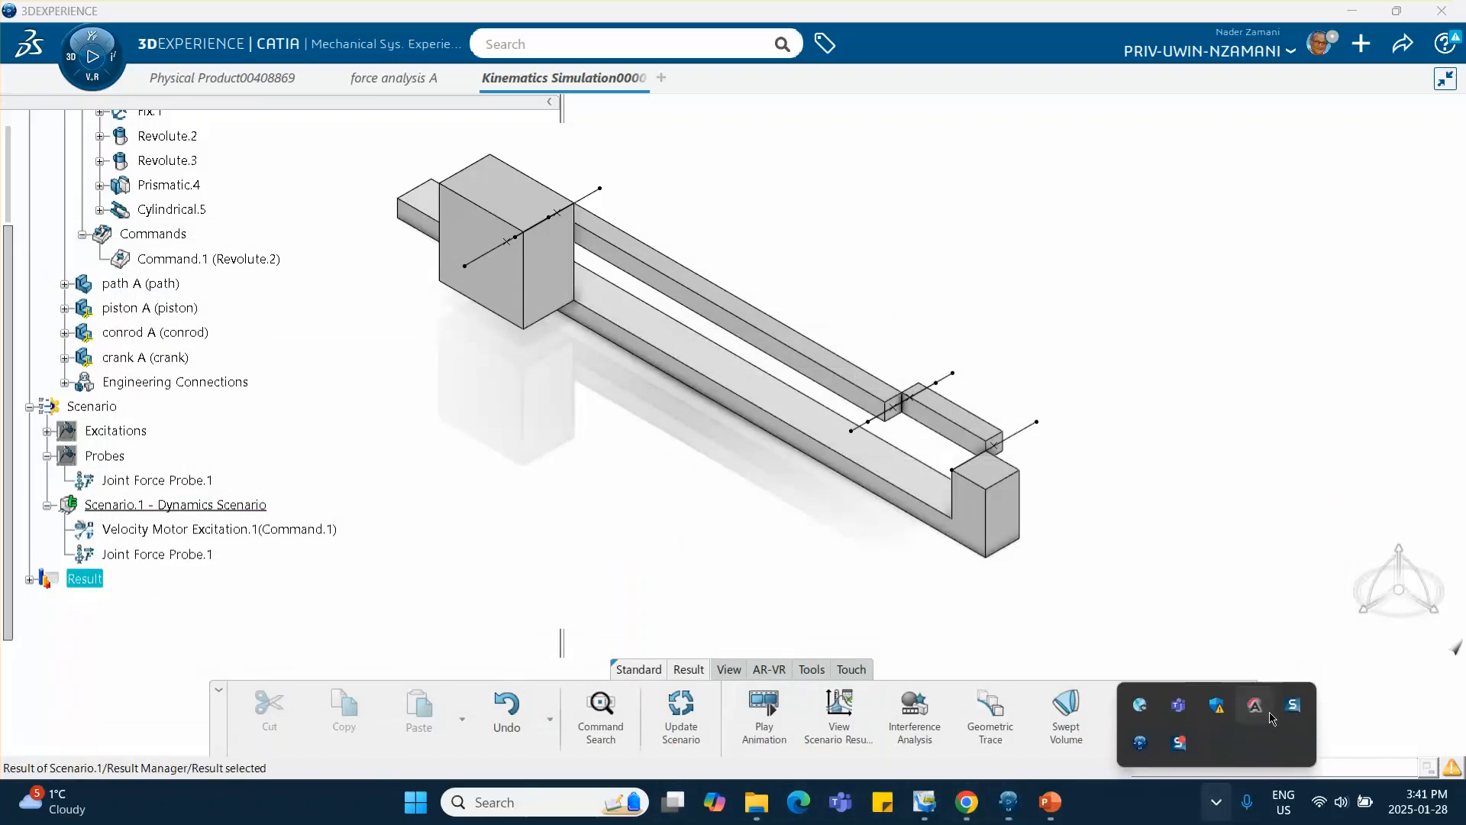